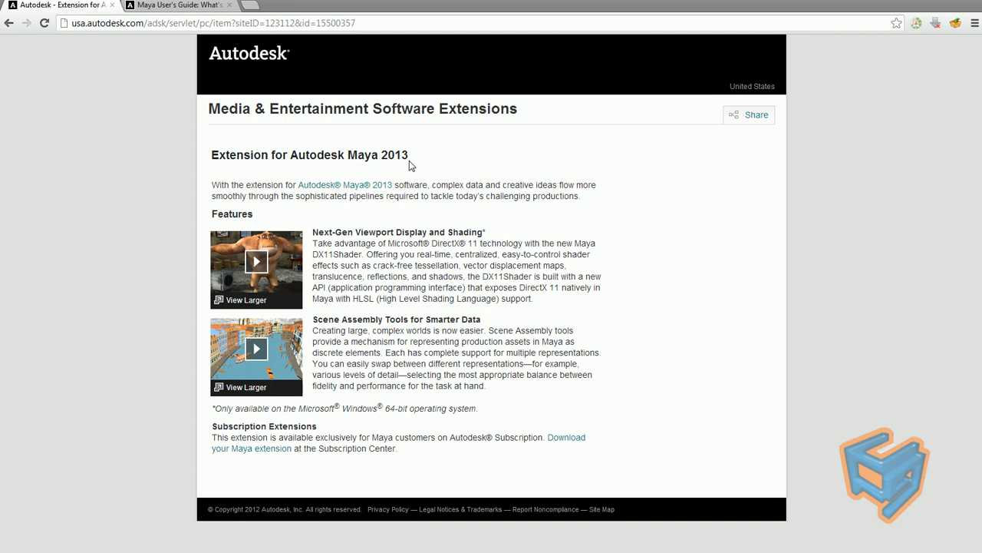
drag(211, 159, 272, 155)
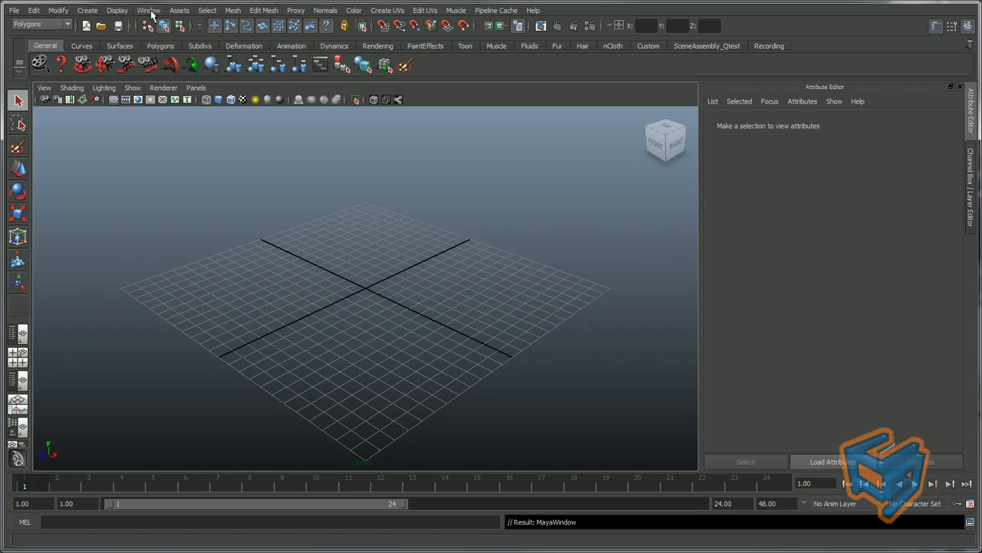
In Maya, check the load settings of the gpuCache and sceneAssembly plug-ins, and view the available Pipeline Cache commands.
click(148, 10)
mouse_move(184, 75)
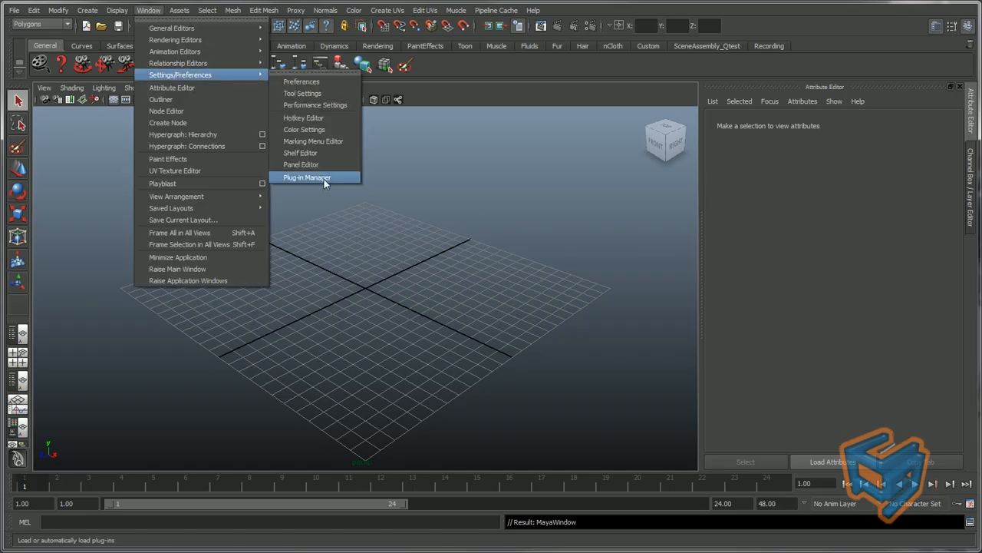
click(323, 178)
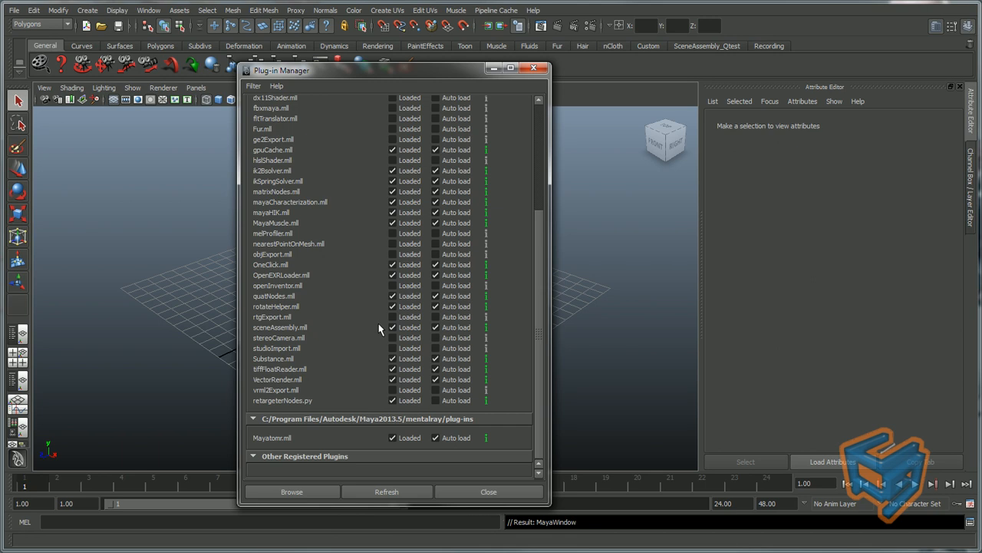
drag(538, 336, 532, 220)
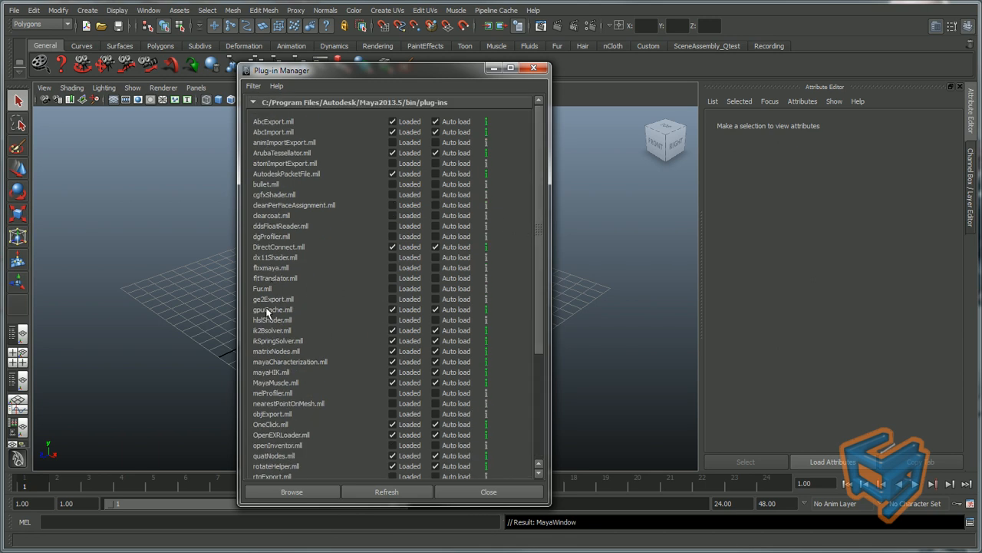
drag(540, 322, 540, 378)
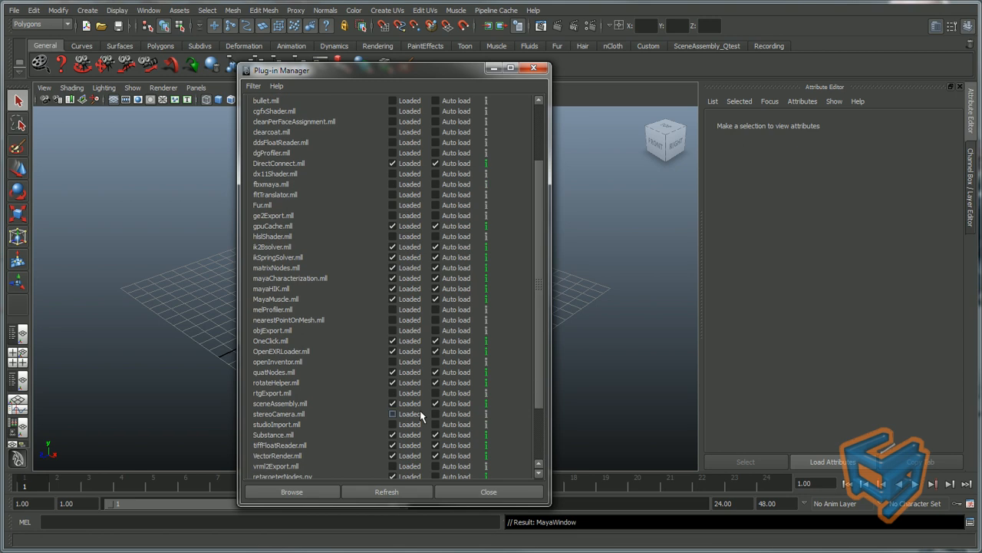
click(534, 68)
click(505, 11)
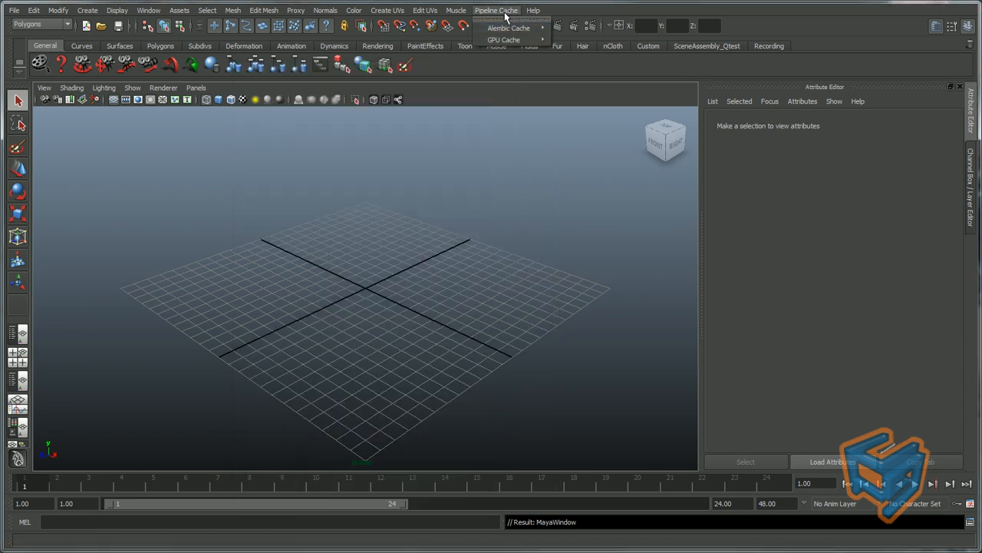
mouse_move(500, 42)
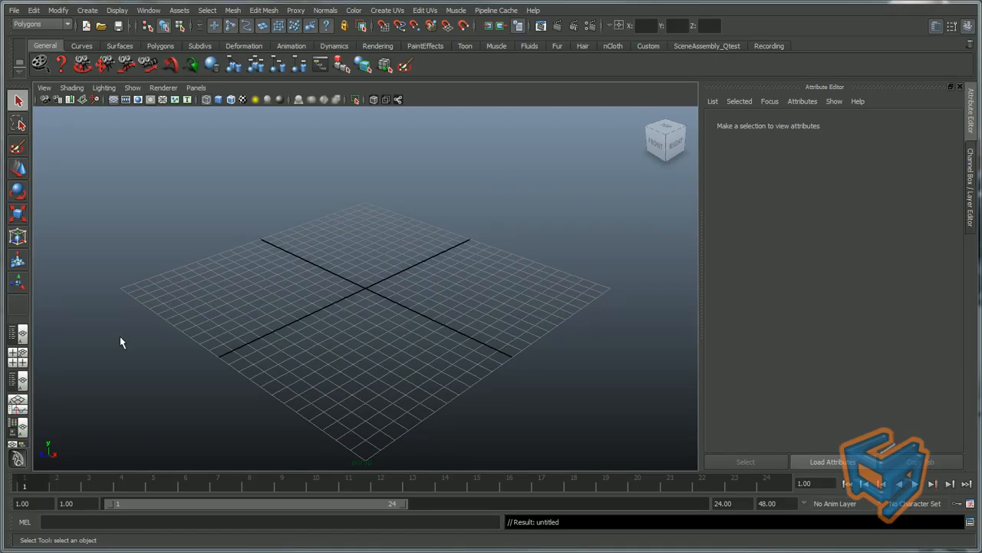
Show the Outliner beside the perspective view and look through the Scene Assembly and Reference creation commands.
click(17, 333)
right_click(108, 256)
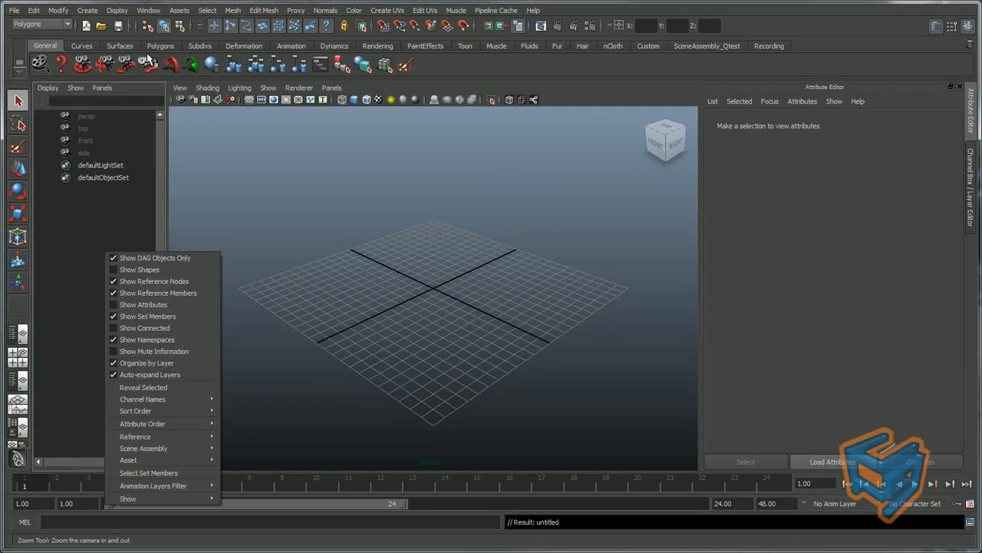
click(87, 10)
mouse_move(153, 171)
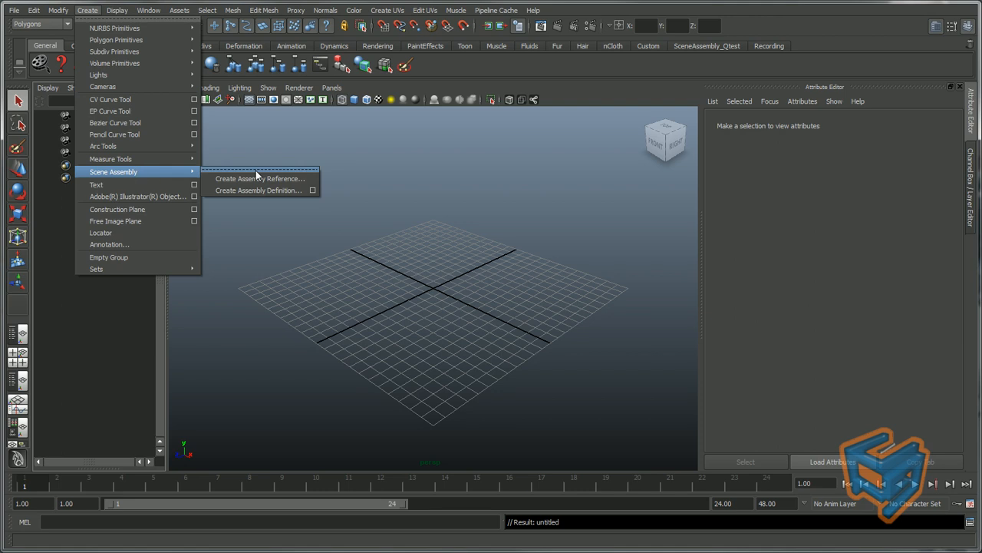
right_click(106, 342)
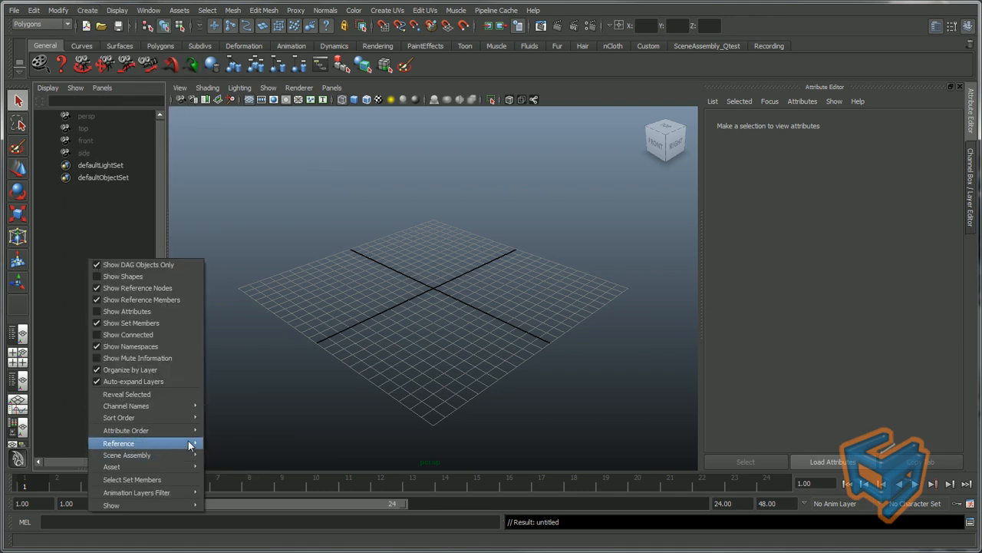
mouse_move(190, 443)
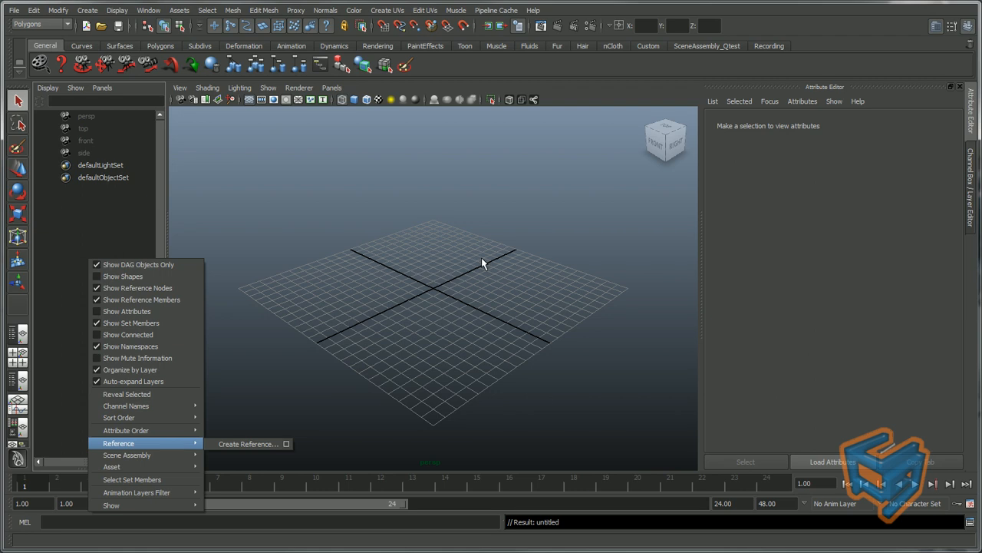
right_click(103, 214)
mouse_move(175, 408)
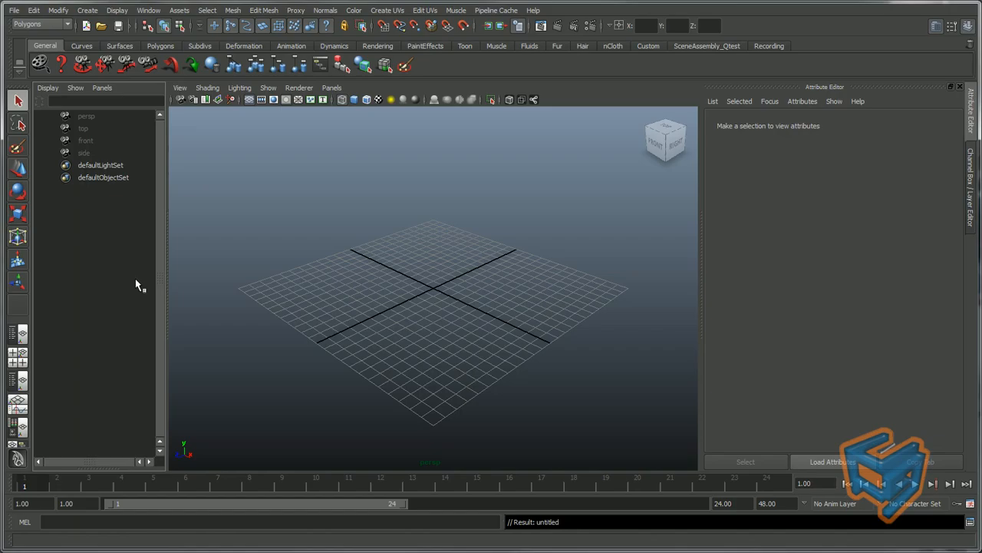
Create an assembly definition with a Locator representation included and dismiss the warning about it.
right_click(143, 281)
mouse_move(176, 428)
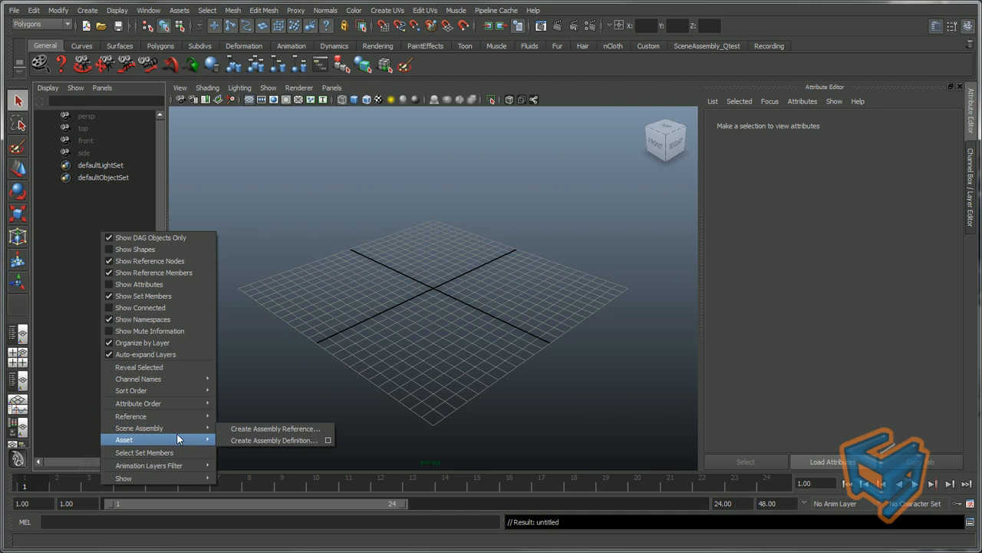
click(328, 440)
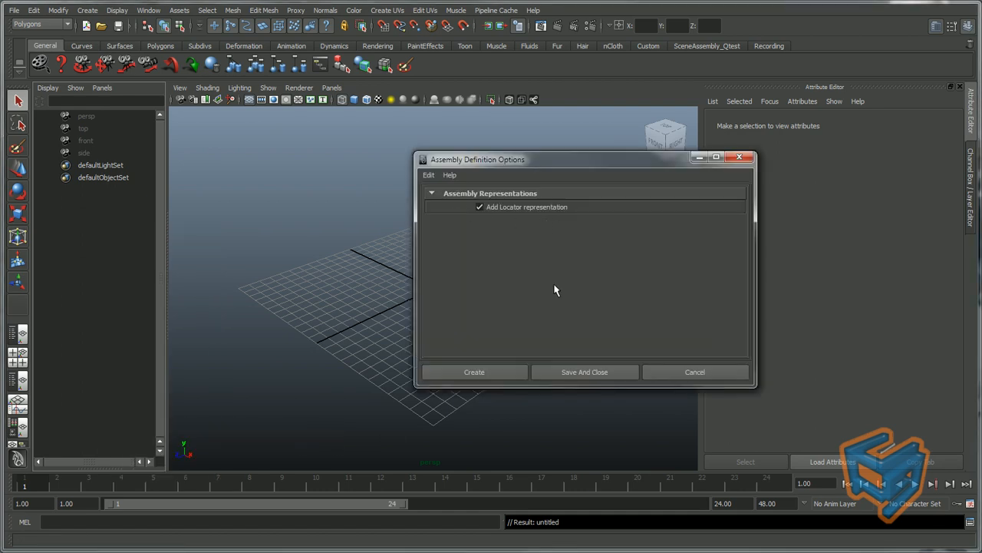
click(487, 376)
drag(524, 188, 516, 177)
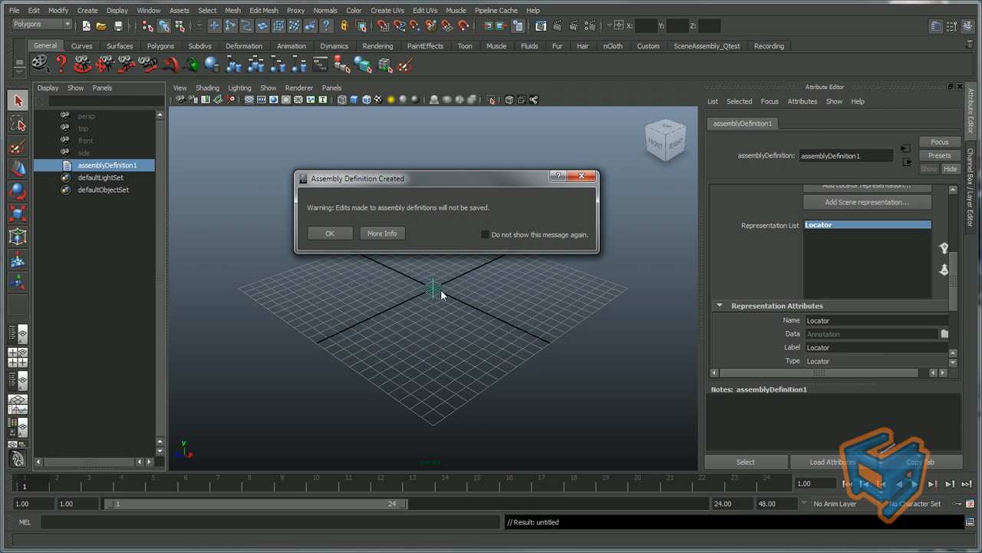
click(586, 178)
Set the annotation data of the assembly definition's Locator representation to "foo".
mouse_move(954, 266)
mouse_down()
mouse_move(956, 252)
mouse_move(954, 272)
mouse_up()
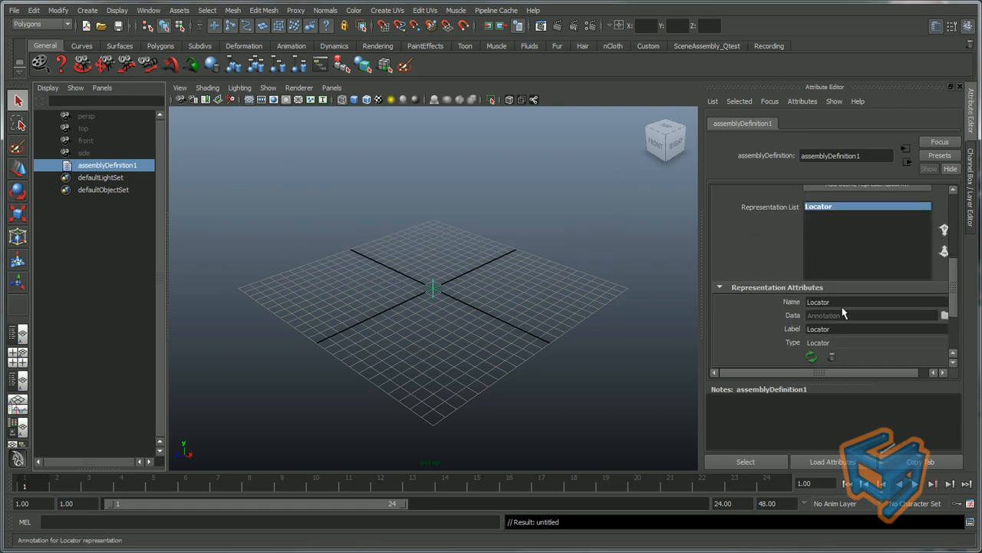
click(821, 316)
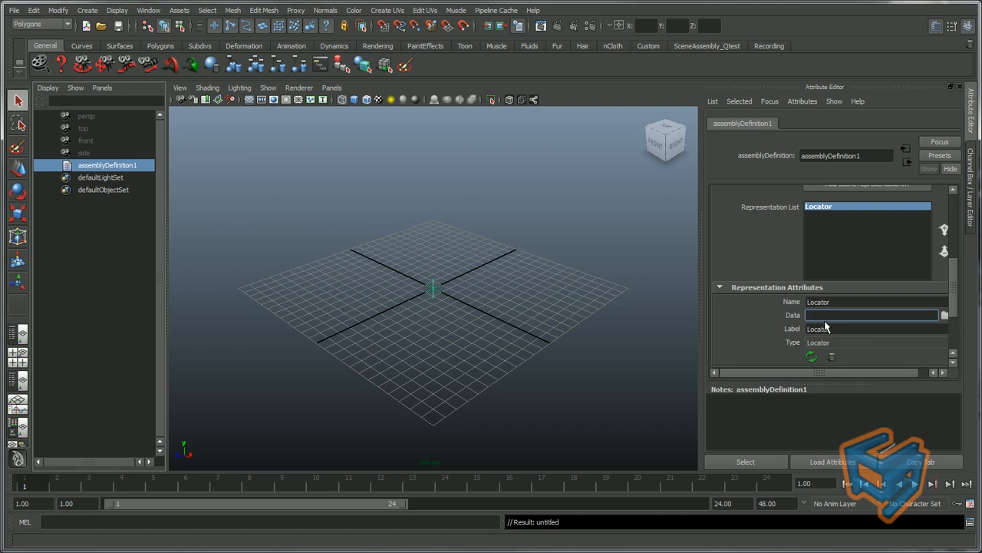
text(foo)
key(Return)
scroll(476, 280, up, 6)
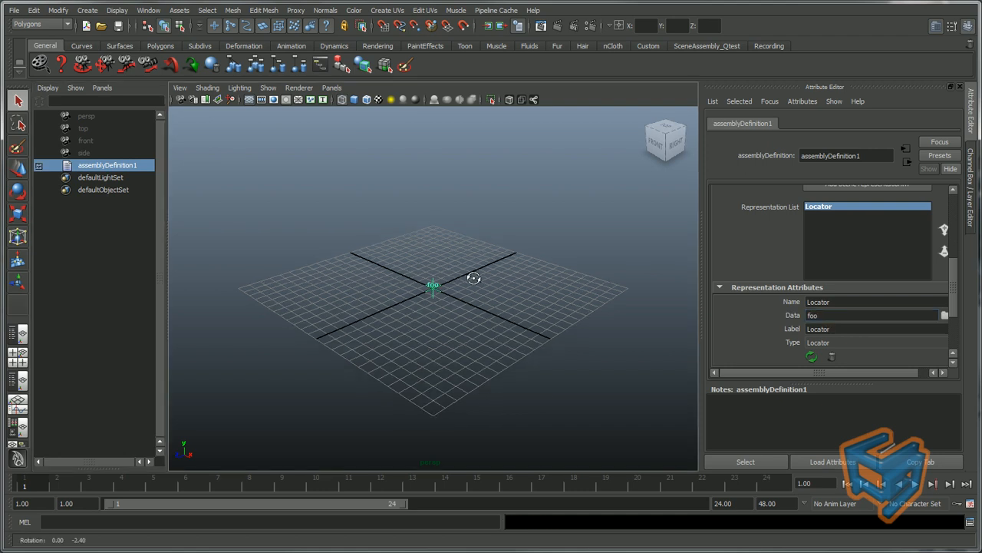
Add the Alembic file car_Ac_bbox.abc to the assembly definition as a cache representation.
scroll(419, 292, down, 3)
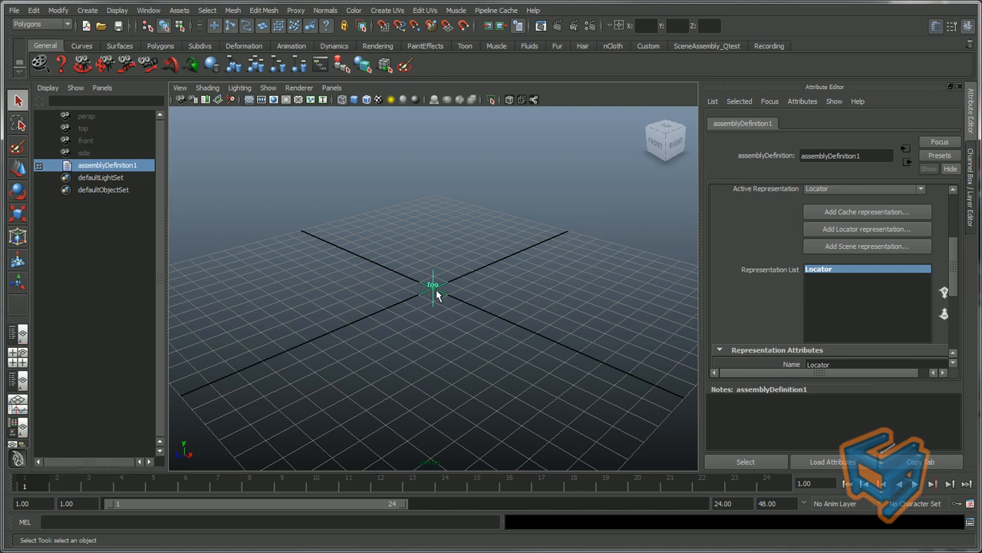
click(886, 212)
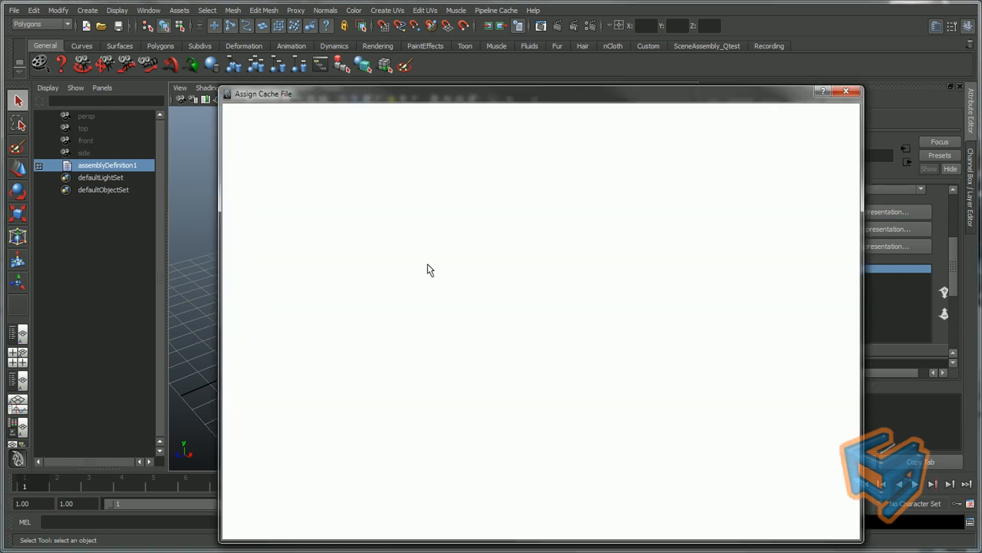
drag(652, 96, 553, 81)
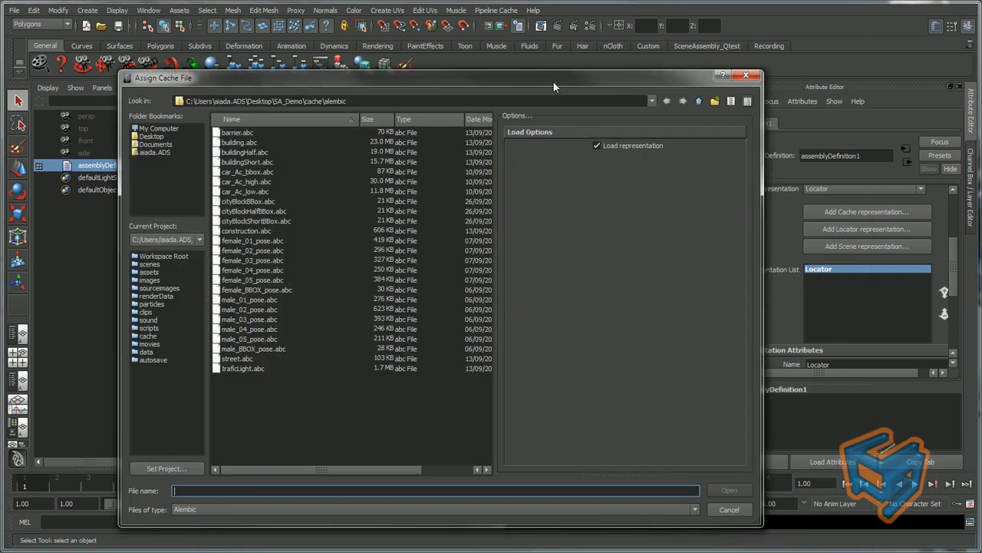
double_click(275, 173)
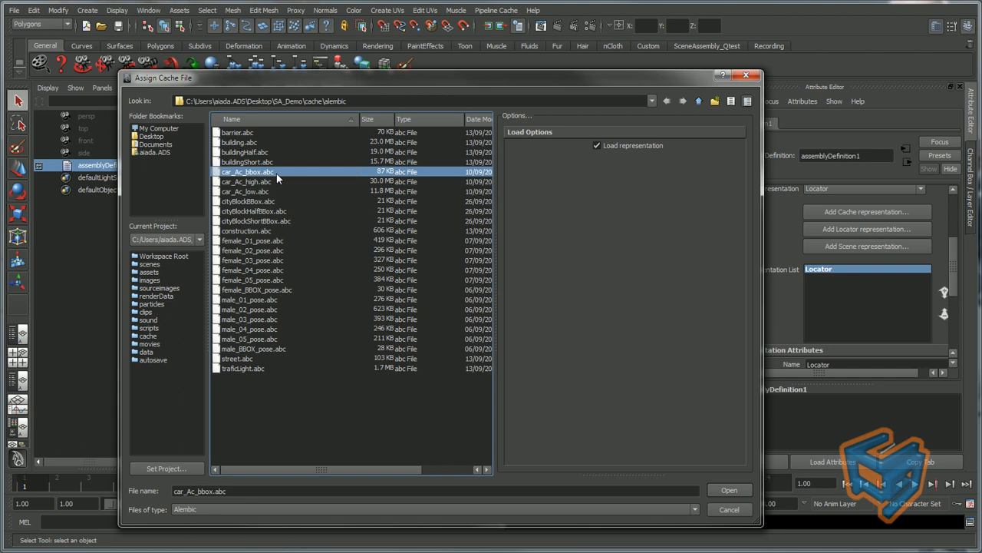
alt+drag(485, 279, 485, 269)
click(487, 331)
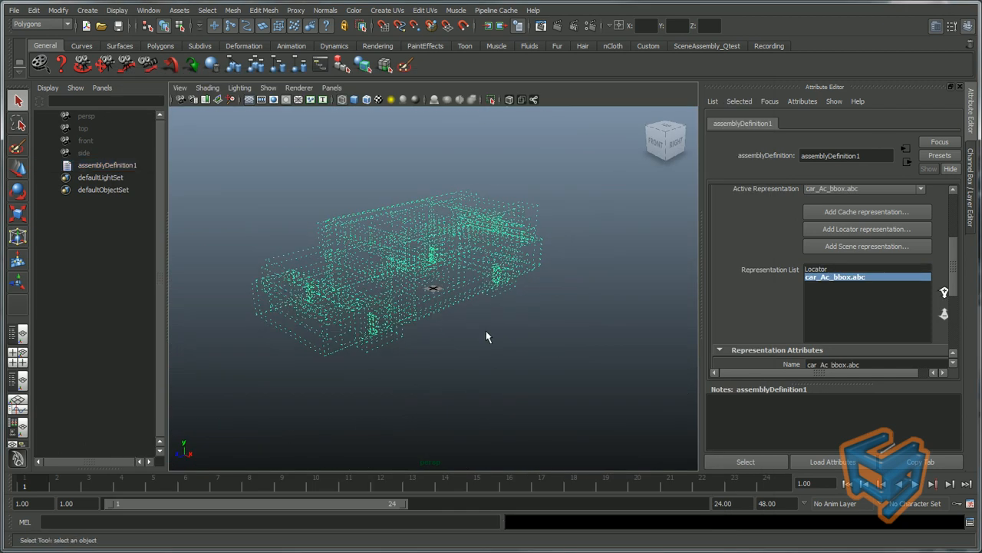
scroll(413, 306, up, 3)
Add the Alembic file car_Ac_low.abc to assemblyDefinition1 as another cache representation.
click(123, 165)
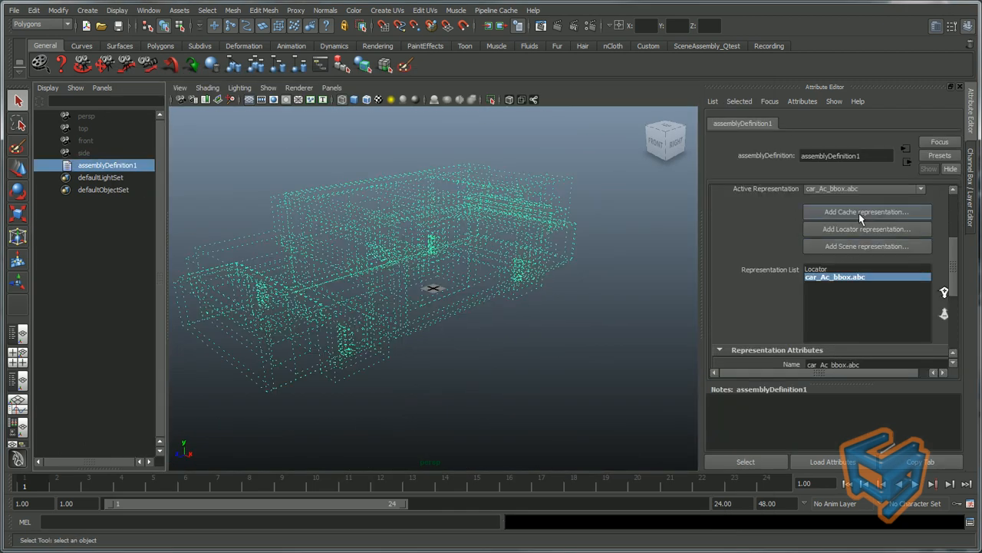
click(859, 212)
double_click(273, 189)
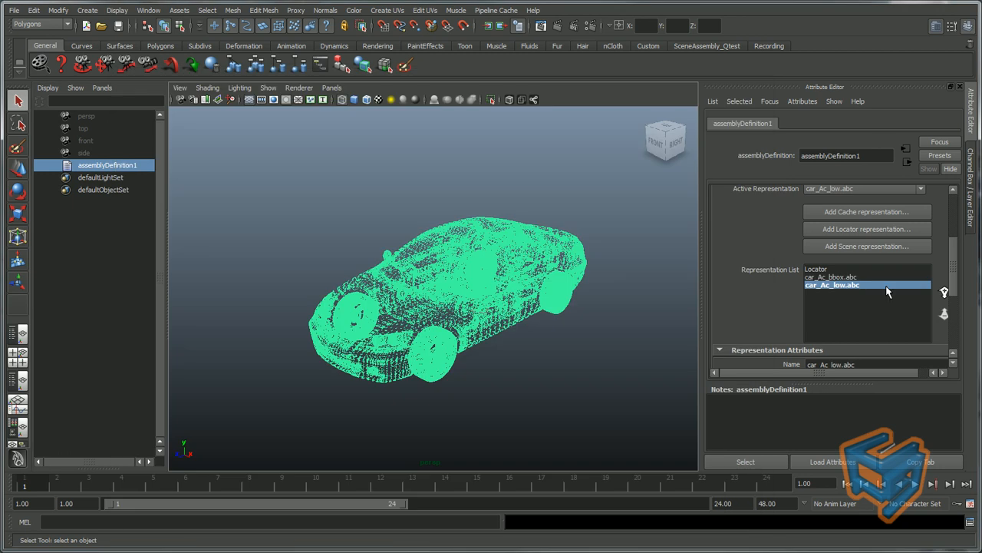
Add a Maya car scene from the project's scenes folder to the assembly definition as a scene representation.
click(858, 247)
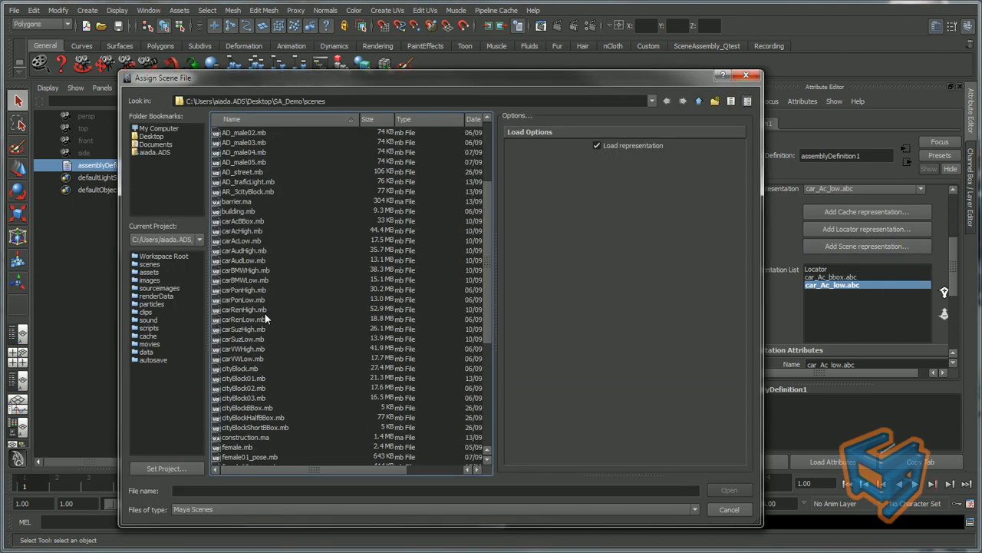
double_click(265, 315)
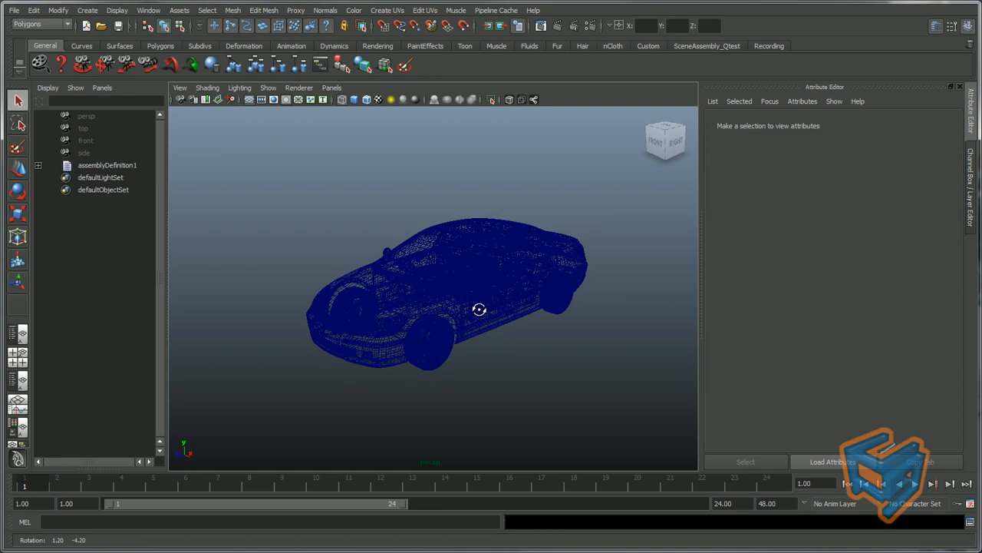
alt+right_drag(478, 310, 365, 309)
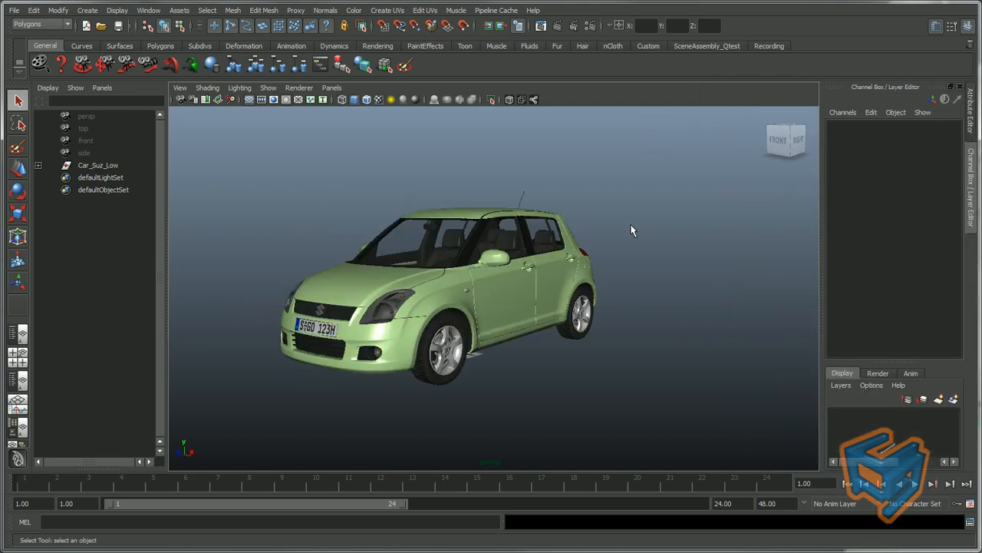
Select the Car_Suz_Low group, inspect its transform values and the commands for resetting or freezing them, and deselect it.
alt+drag(632, 230, 499, 268)
click(115, 166)
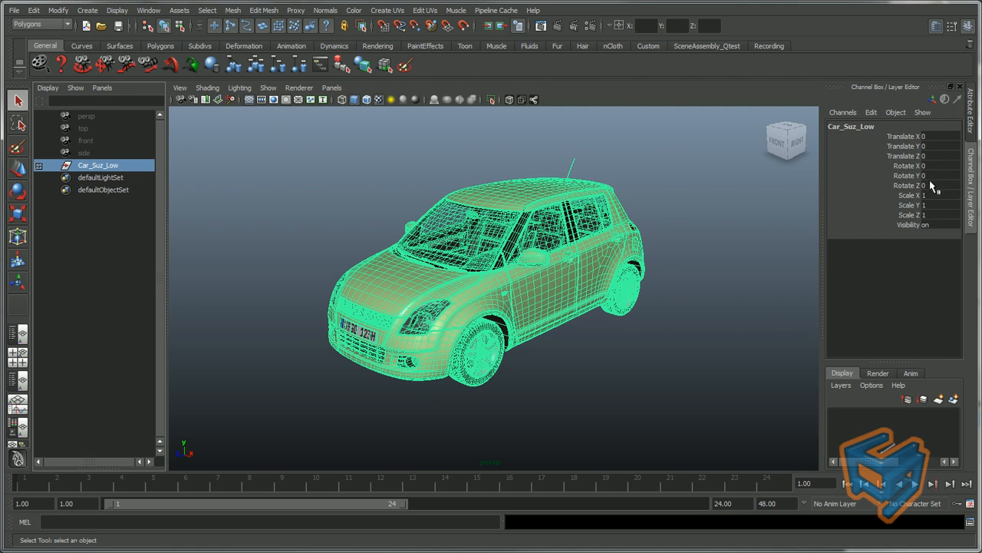
click(59, 10)
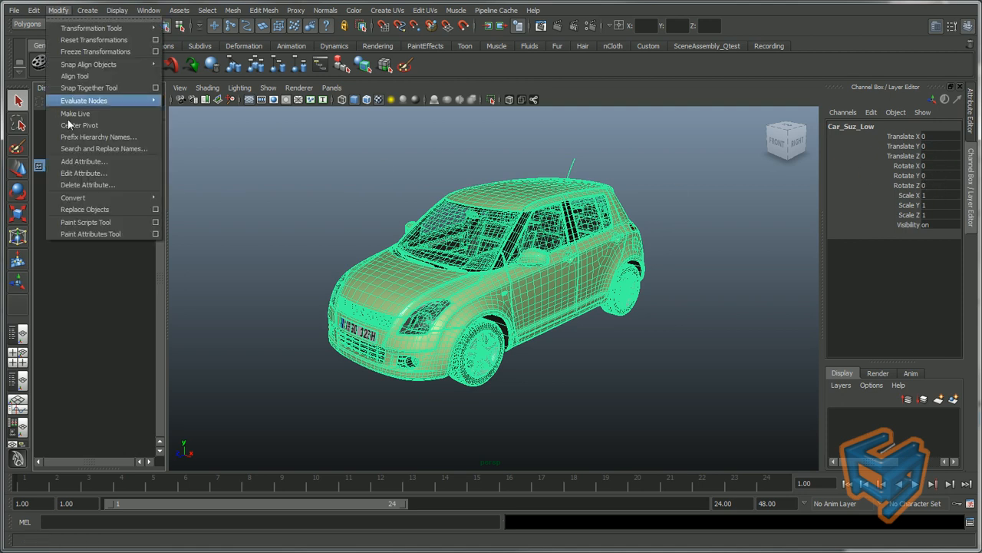
click(688, 263)
Examine the green Suzuki car model from the front and side, both up close and from a distance.
alt+drag(640, 236, 445, 231)
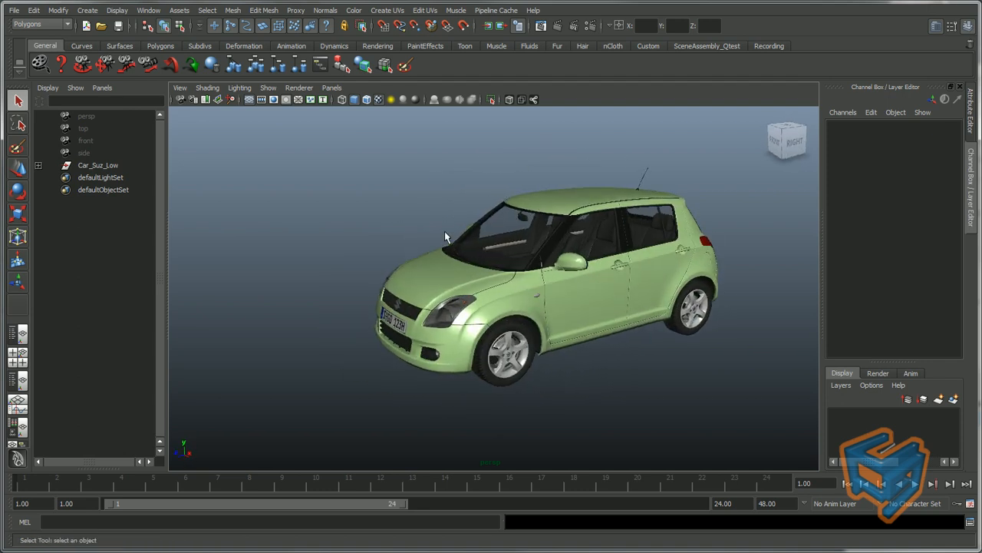
alt+middle_drag(444, 231, 399, 227)
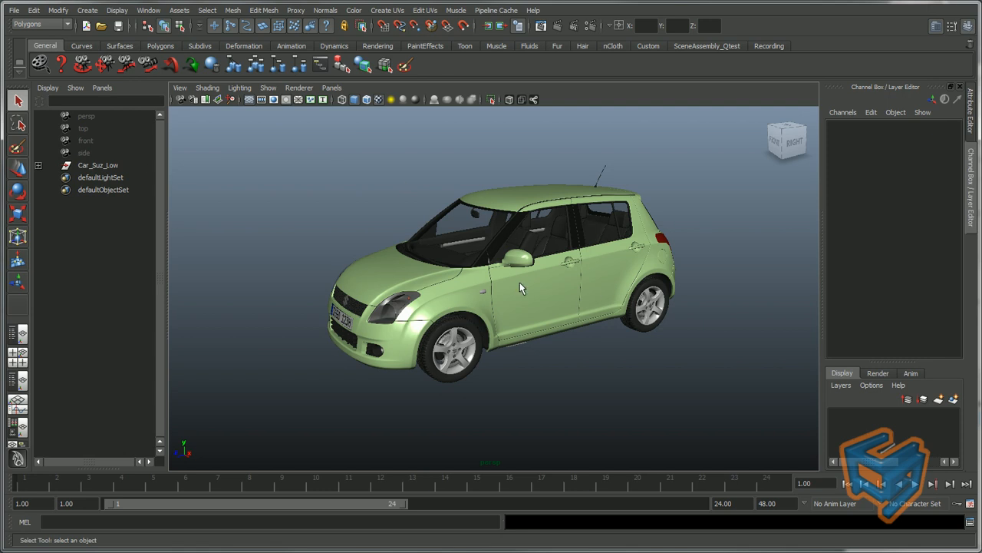
alt+right_drag(530, 301, 626, 334)
alt+middle_drag(625, 335, 590, 331)
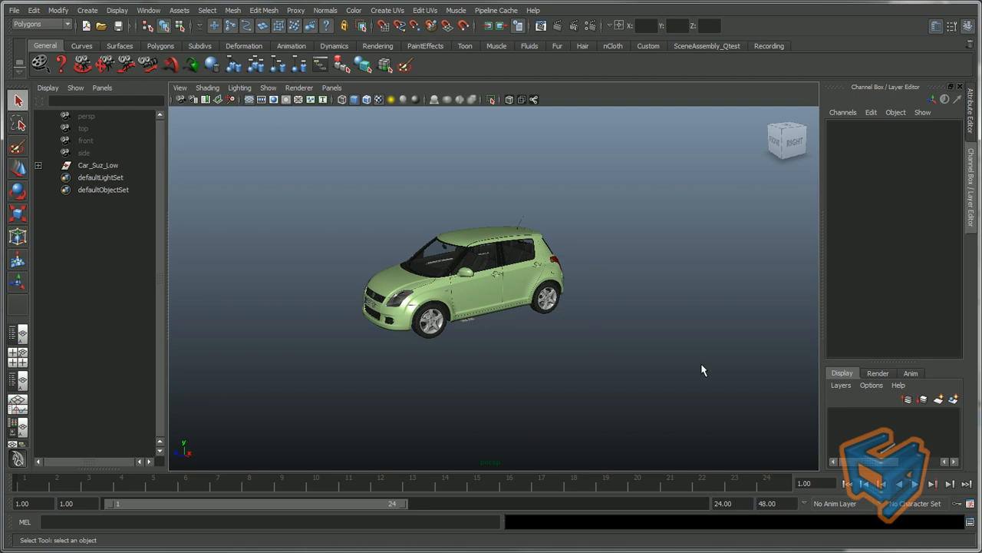
alt+drag(449, 293, 510, 293)
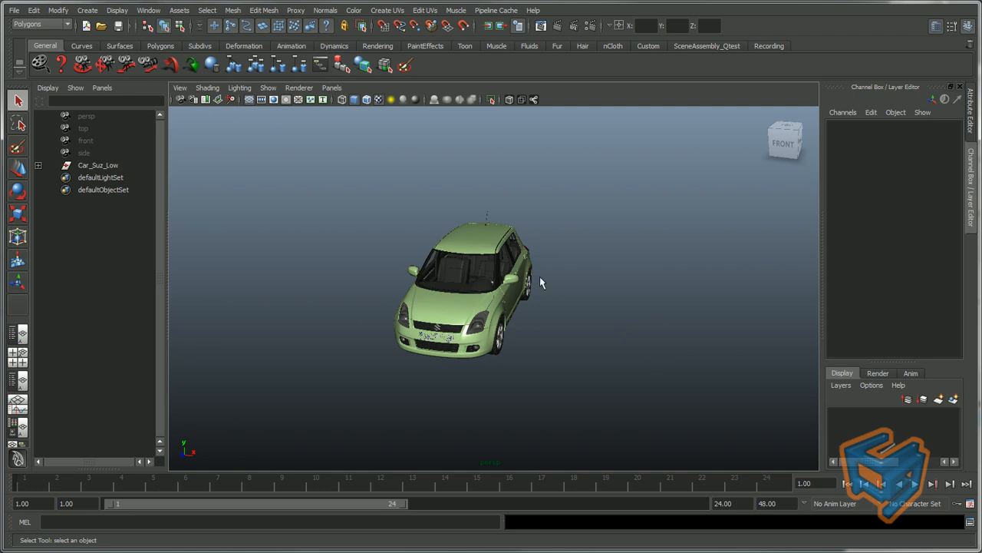
alt+drag(540, 276, 484, 267)
alt+right_drag(485, 267, 537, 280)
alt+middle_drag(537, 280, 602, 323)
Export the Car_Suz_Low group as a GPU cache named car_Suz_low.abc in the project's cache\alembic folder.
click(119, 167)
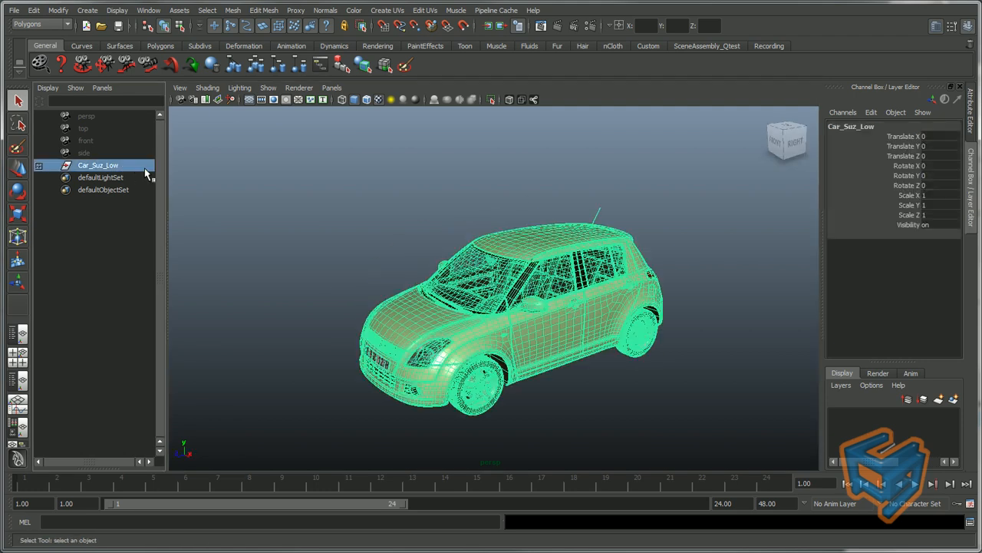
click(496, 10)
mouse_move(517, 40)
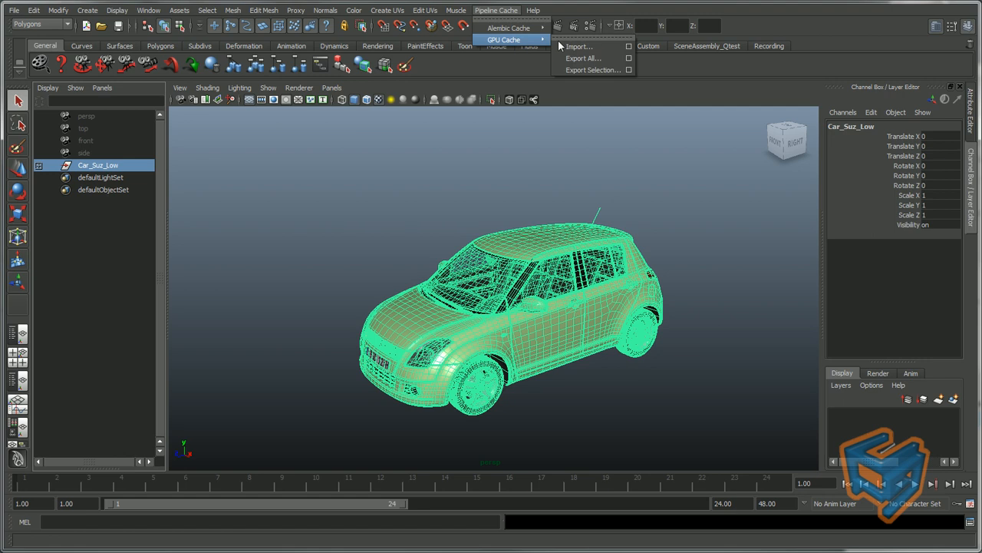
click(628, 70)
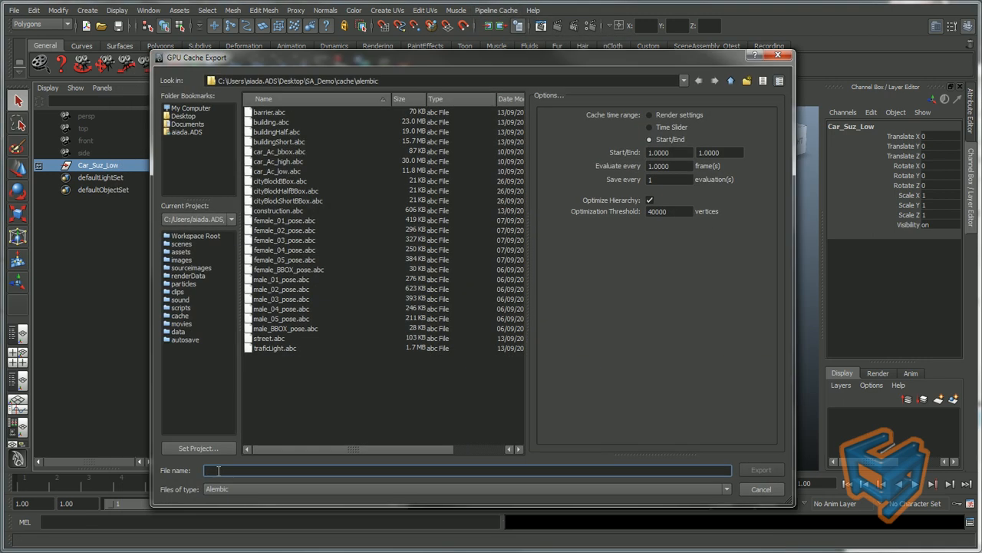
click(277, 171)
drag(217, 471, 226, 471)
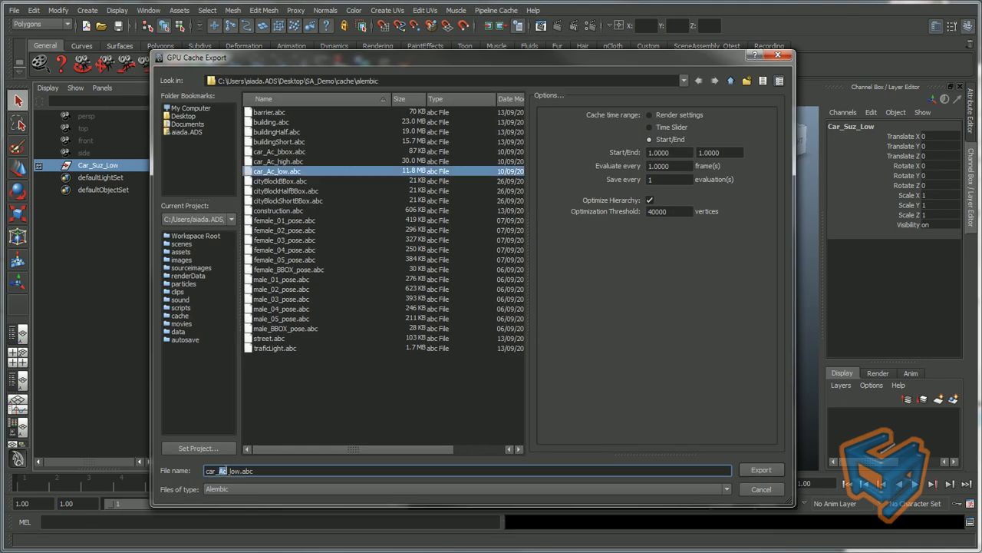
text(Suz_low.abc)
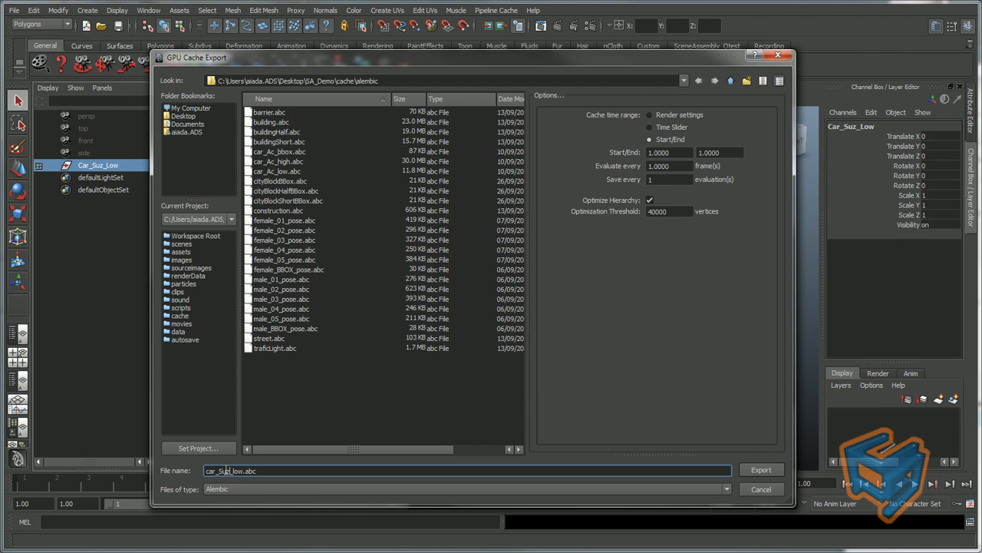
click(761, 471)
Review the GPU cache export options for the selected Car_Suz_Low group and leave them without exporting again.
click(495, 10)
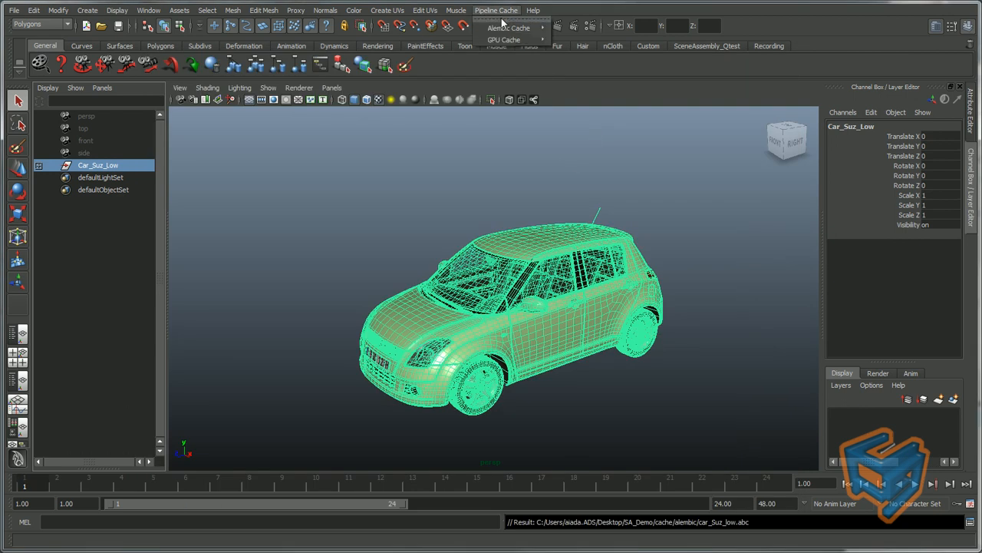
mouse_move(498, 40)
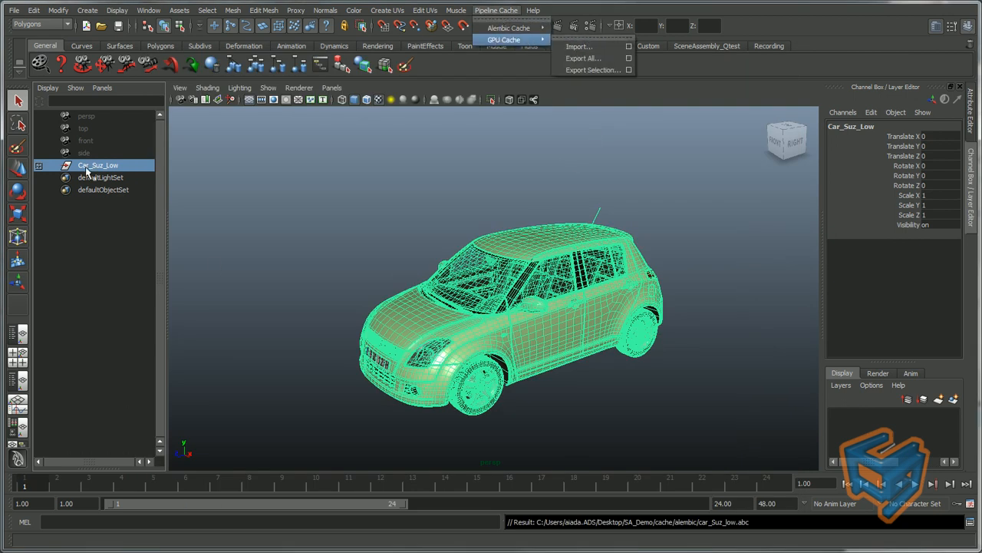
click(629, 70)
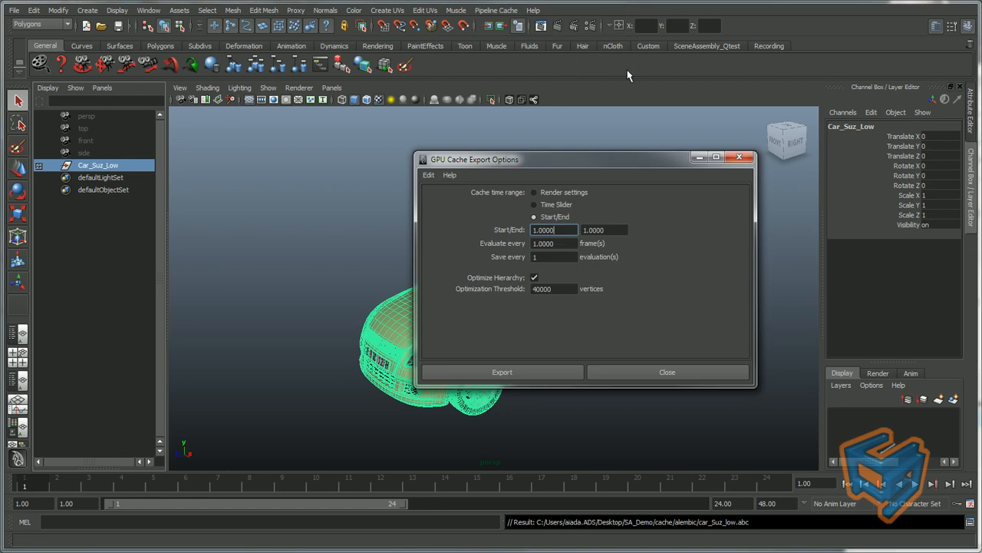
click(558, 372)
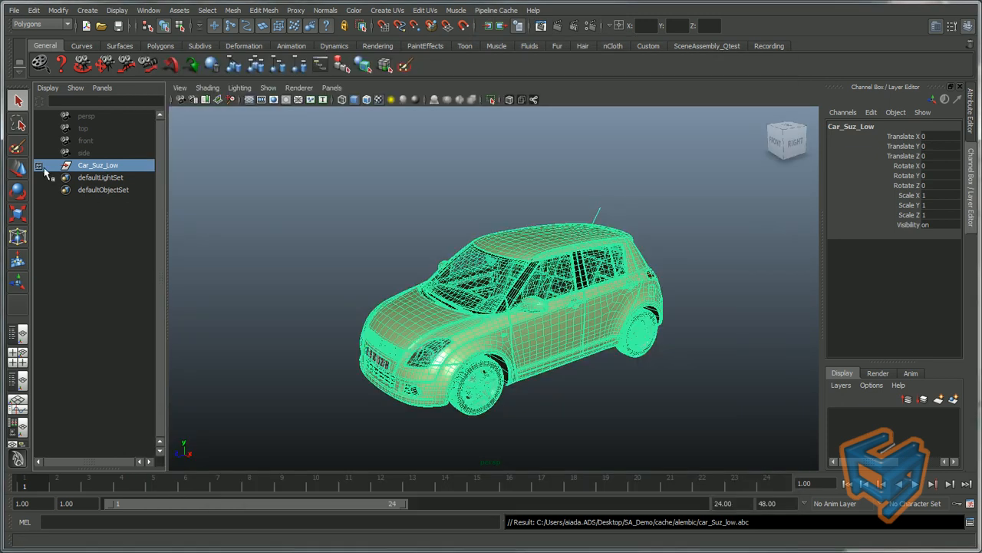
Examine the GPU cache export settings offered when the car's side, front fenders and doors meshes are selected together, and cancel the export.
click(37, 165)
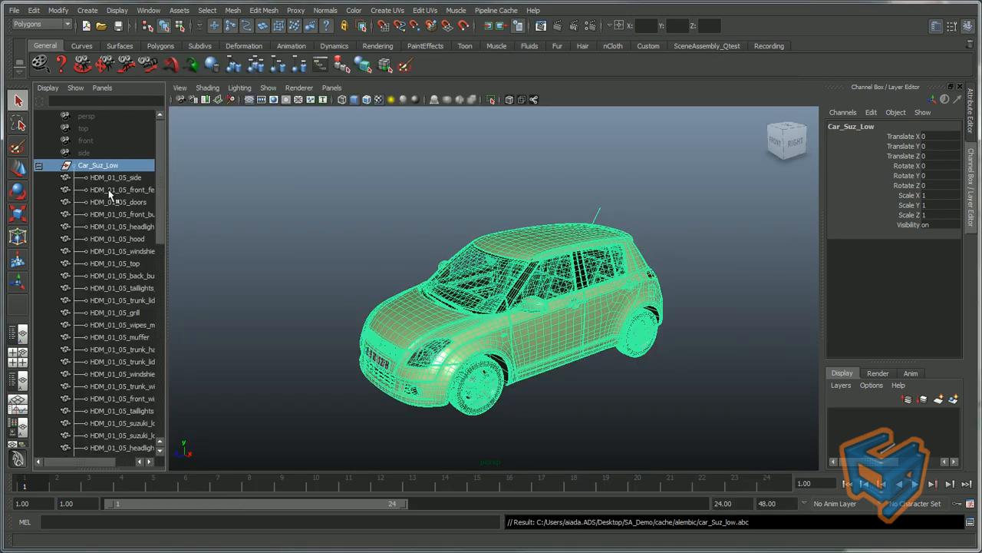
click(115, 177)
ctrl+click(132, 202)
ctrl+click(135, 189)
click(496, 10)
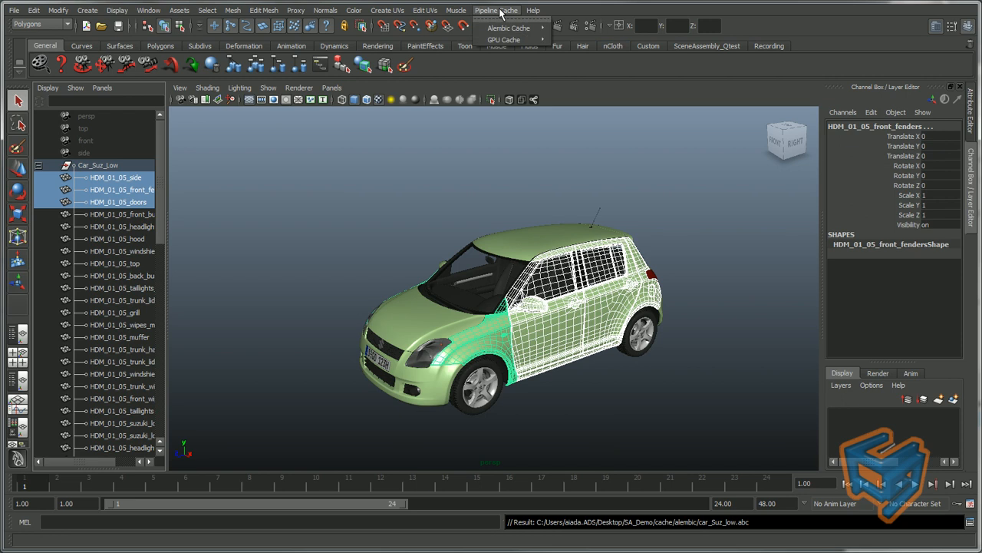
mouse_move(508, 39)
click(592, 70)
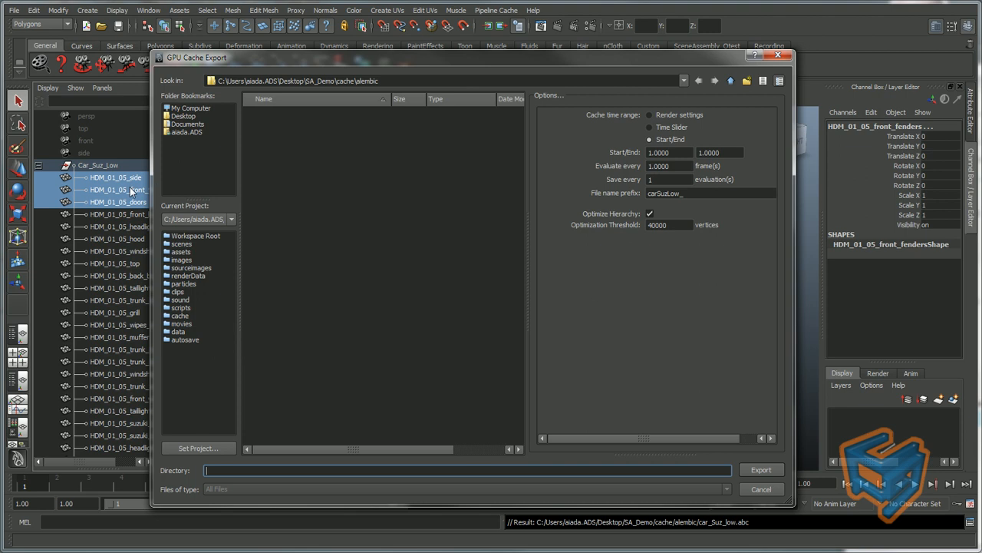
click(777, 55)
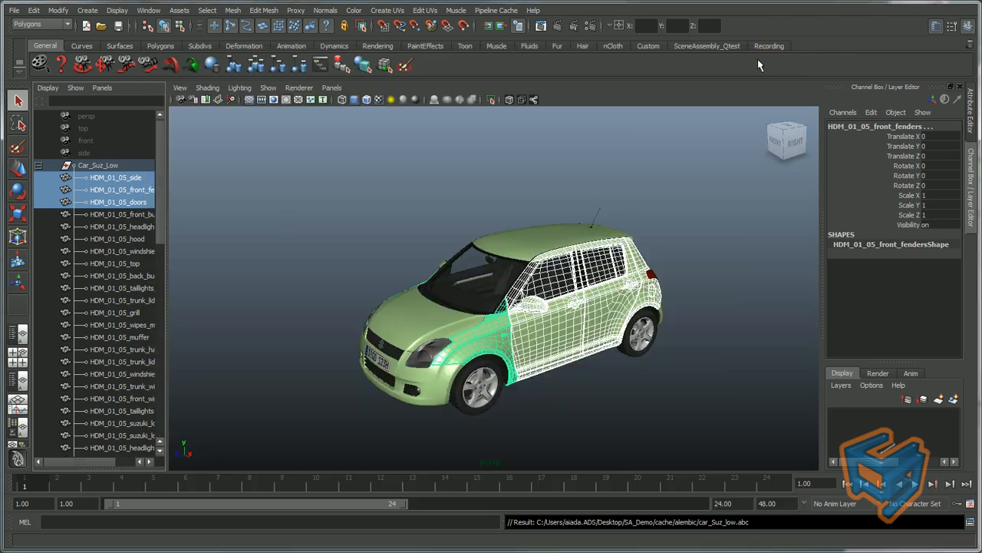
Reselect the whole Car_Suz_Low group, collapse its hierarchy and check its GPU cache time range and optimization options.
click(284, 211)
click(128, 168)
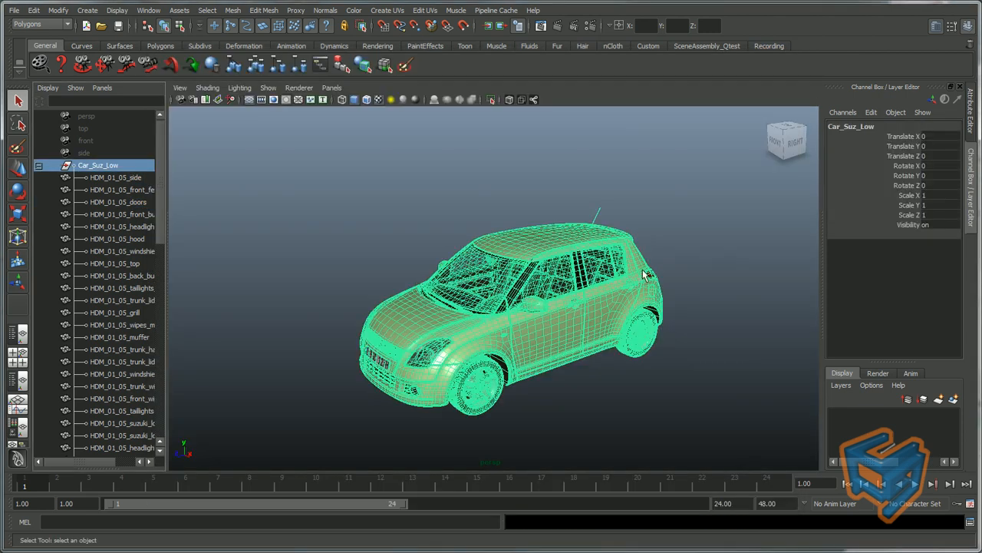
click(38, 165)
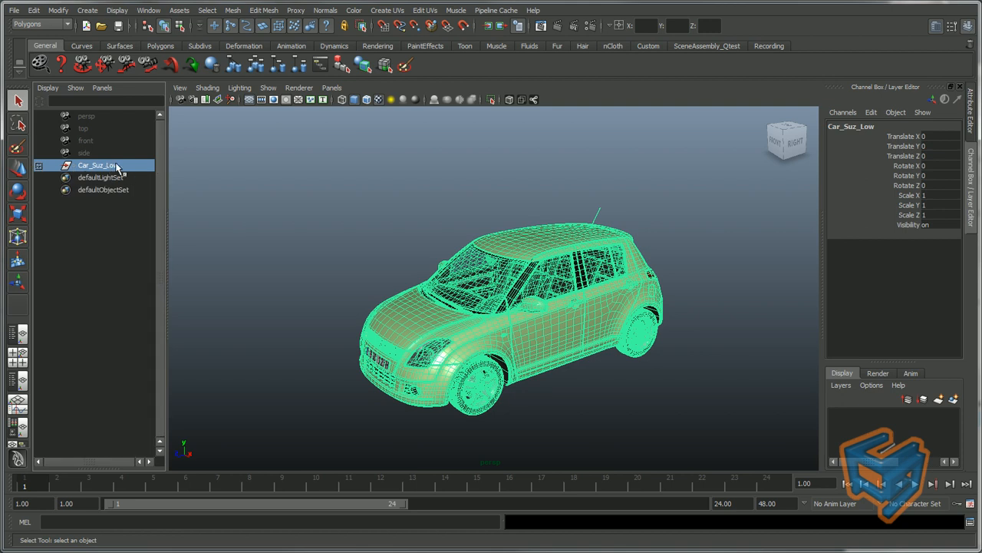
click(508, 10)
mouse_move(522, 39)
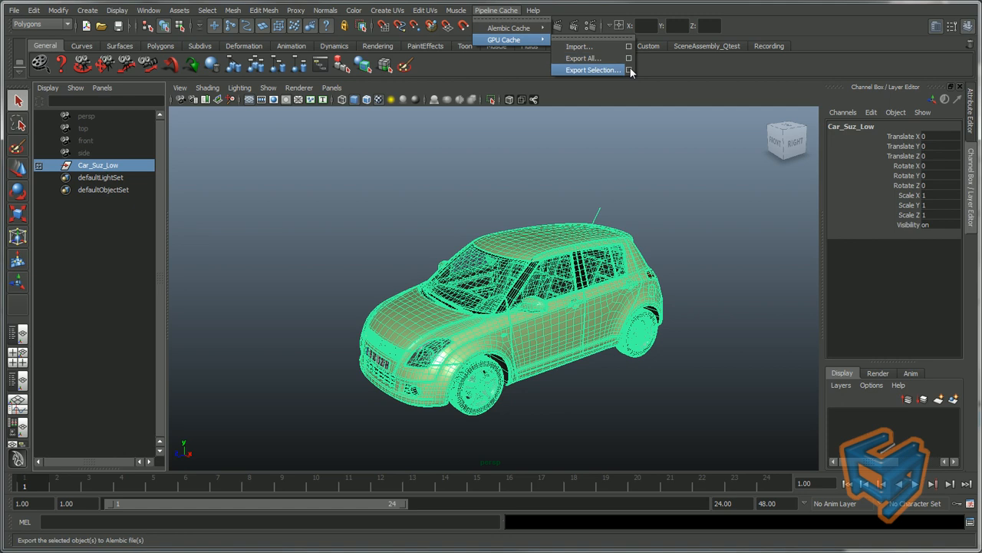
click(630, 69)
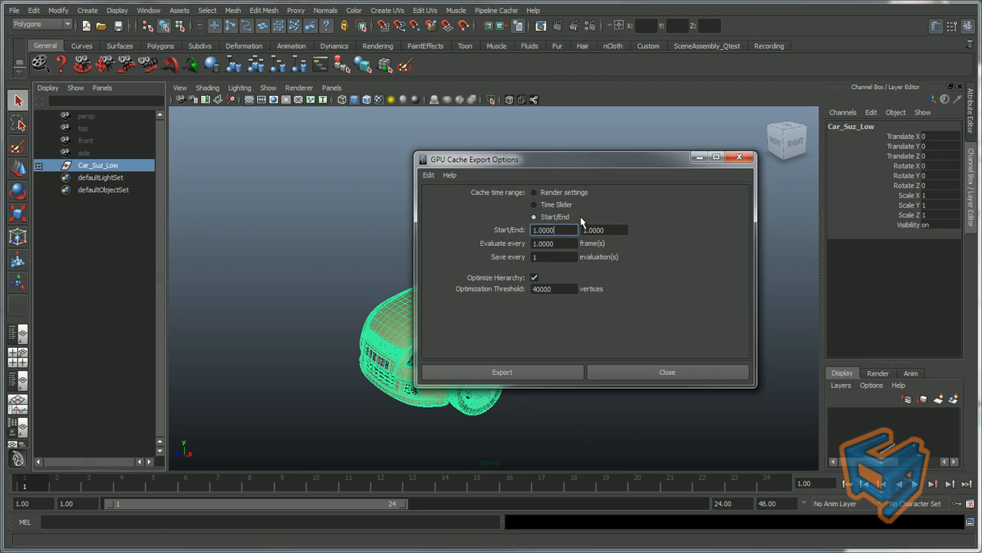
click(740, 158)
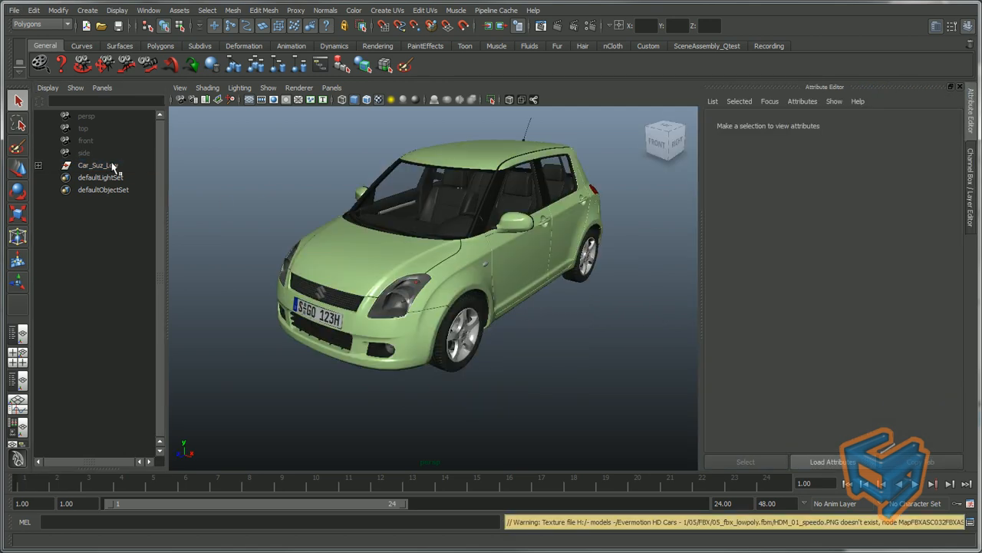
Set up a geometry to bounding box conversion of the Car_Suz_Low group with the name car_suz_BBox.
click(110, 165)
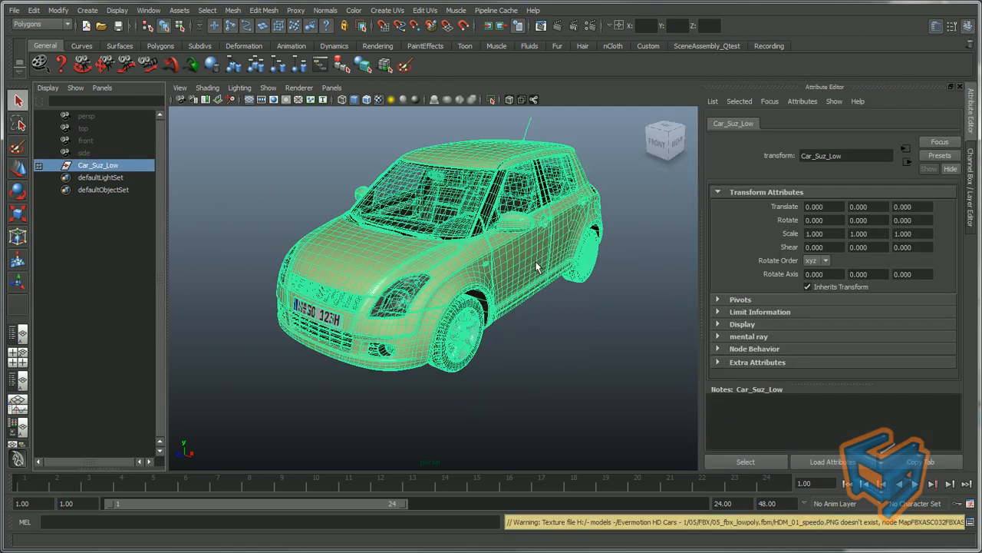
alt+drag(320, 152, 267, 152)
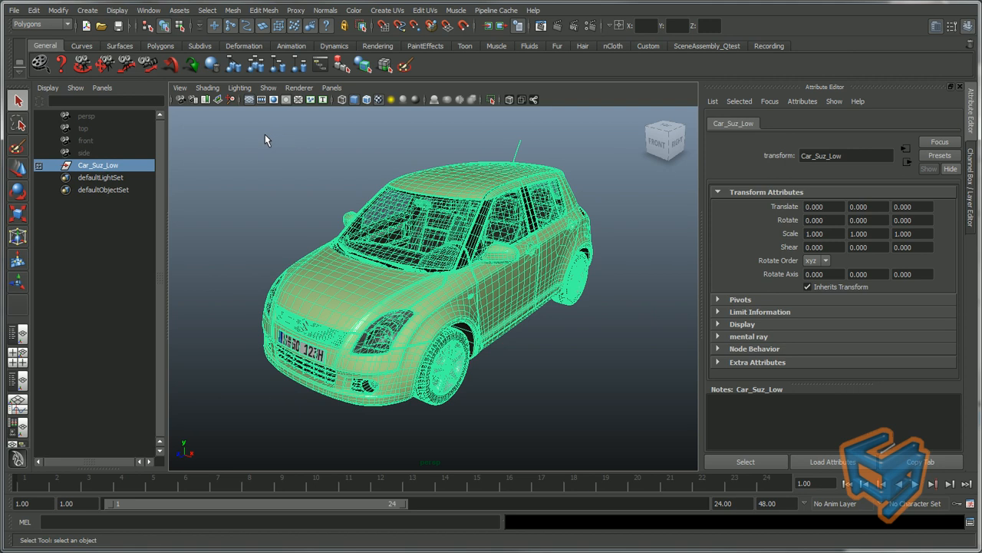
click(58, 10)
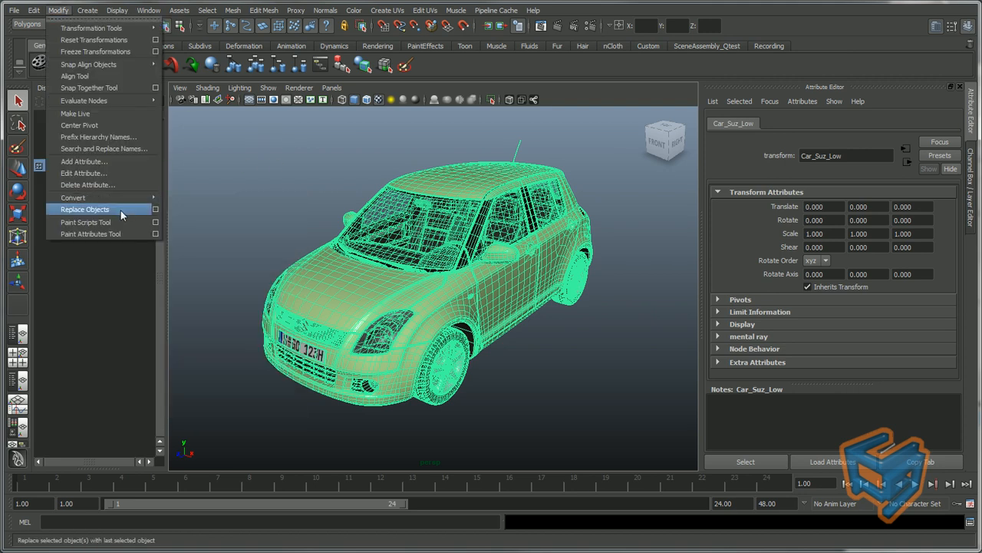
mouse_move(115, 197)
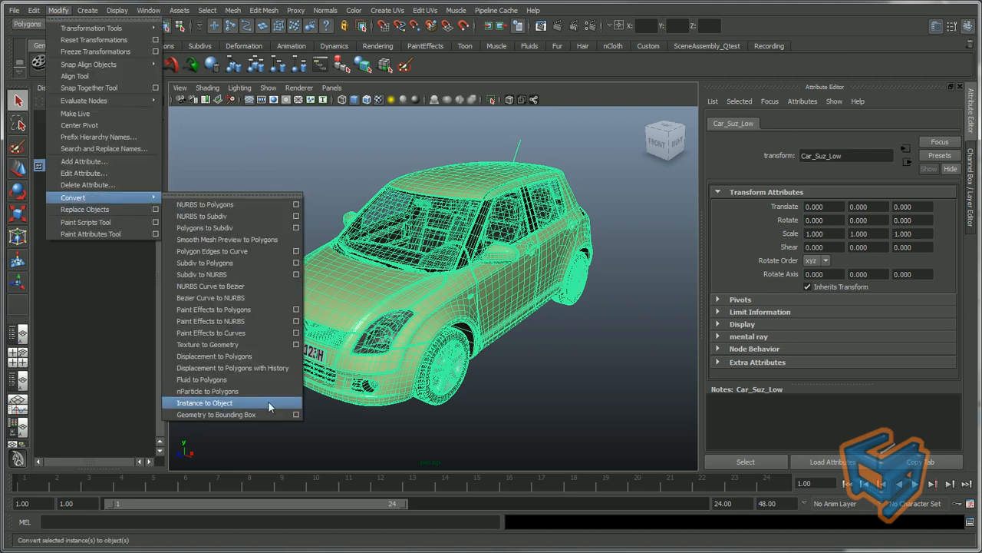
click(295, 414)
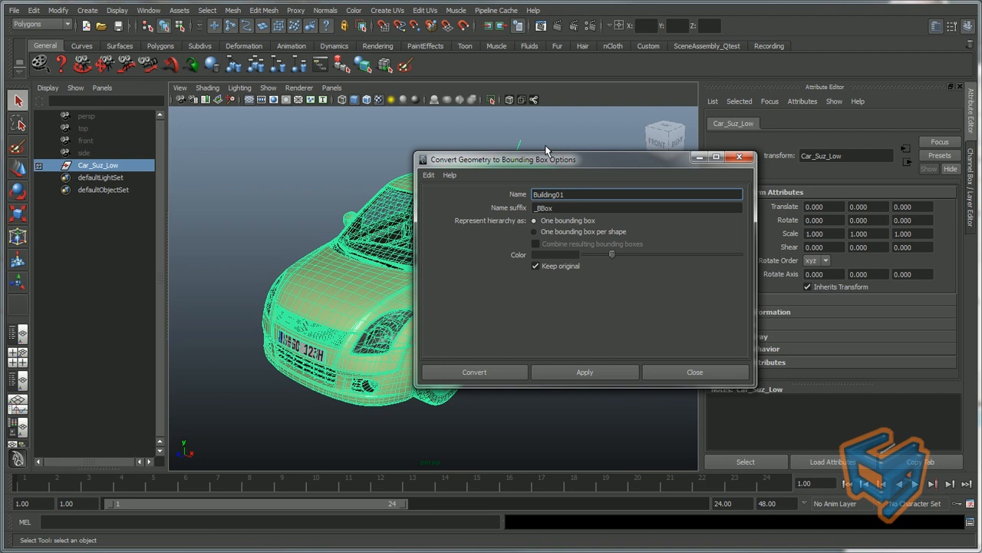
drag(542, 164, 741, 271)
drag(767, 301, 688, 294)
text(c)
text(ar_suz_BBox)
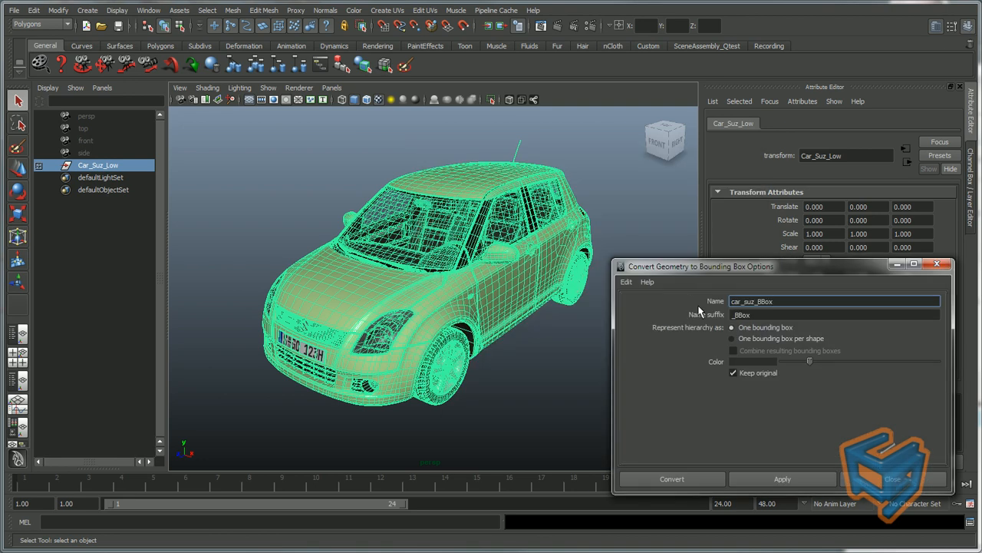
key(Return)
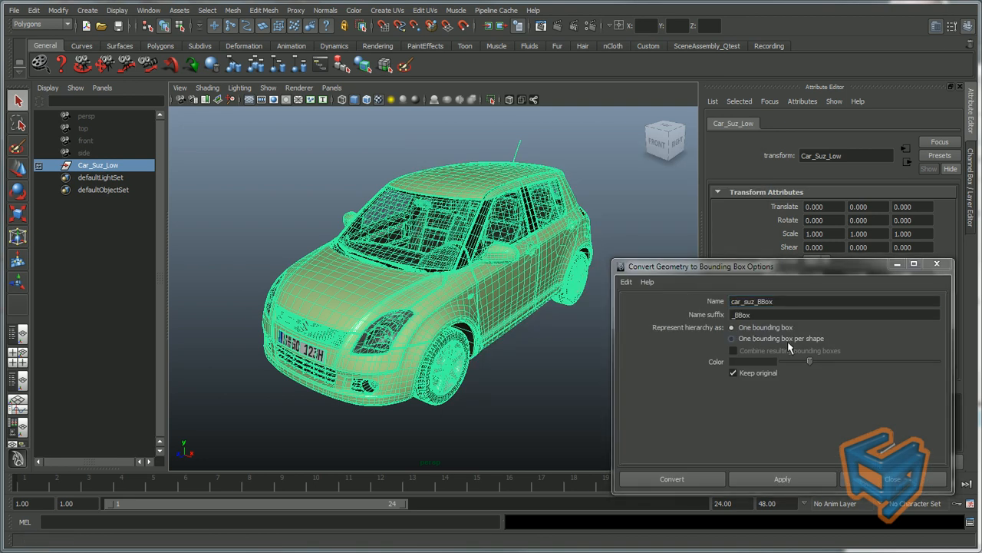
Convert the car to one bounding box per shape, combining the results, sampling the green body colour and keeping the original.
click(785, 338)
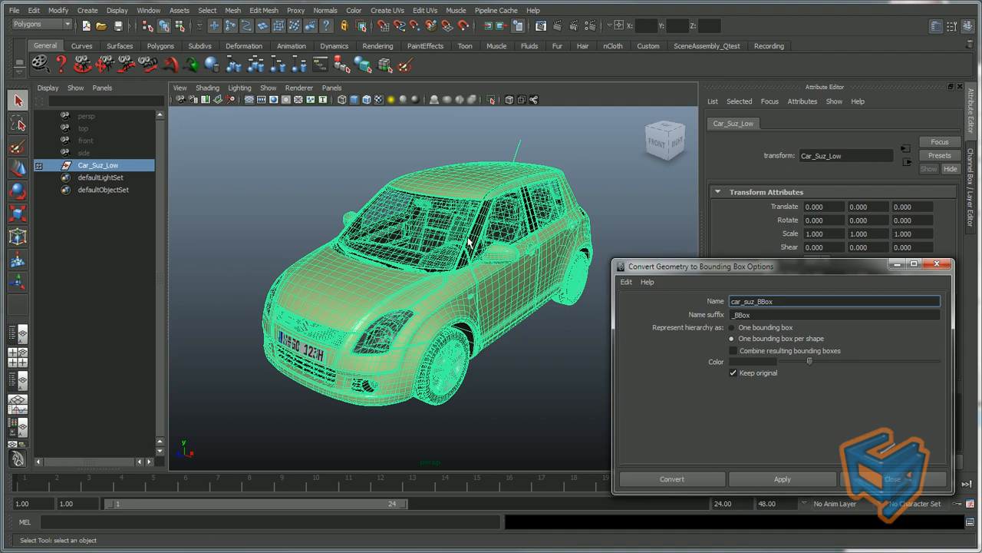
click(755, 361)
click(738, 361)
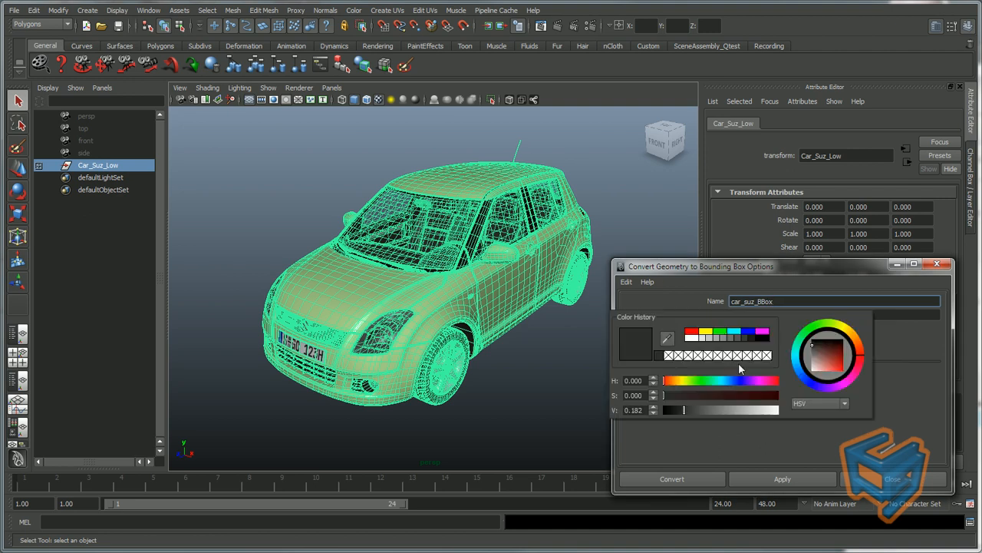
click(668, 338)
click(363, 314)
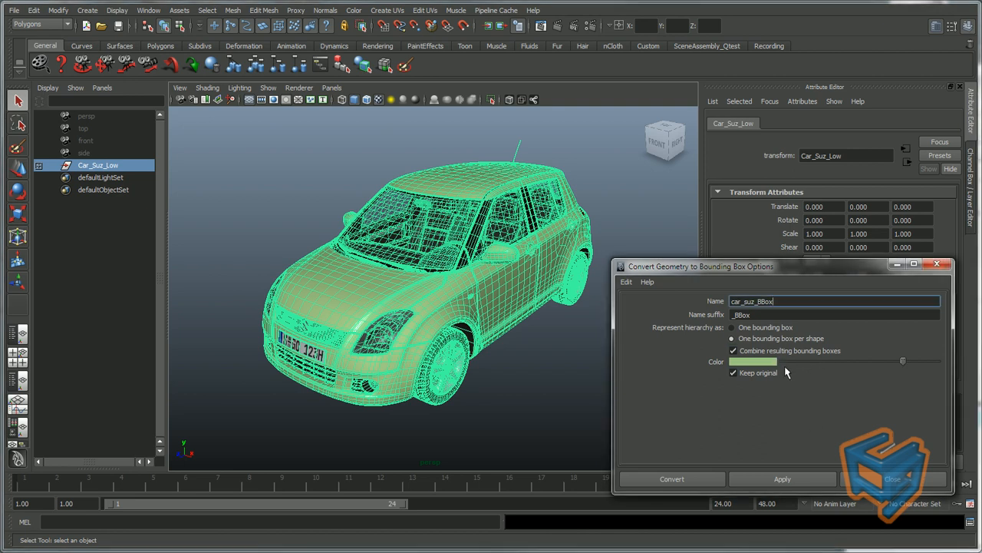
click(677, 478)
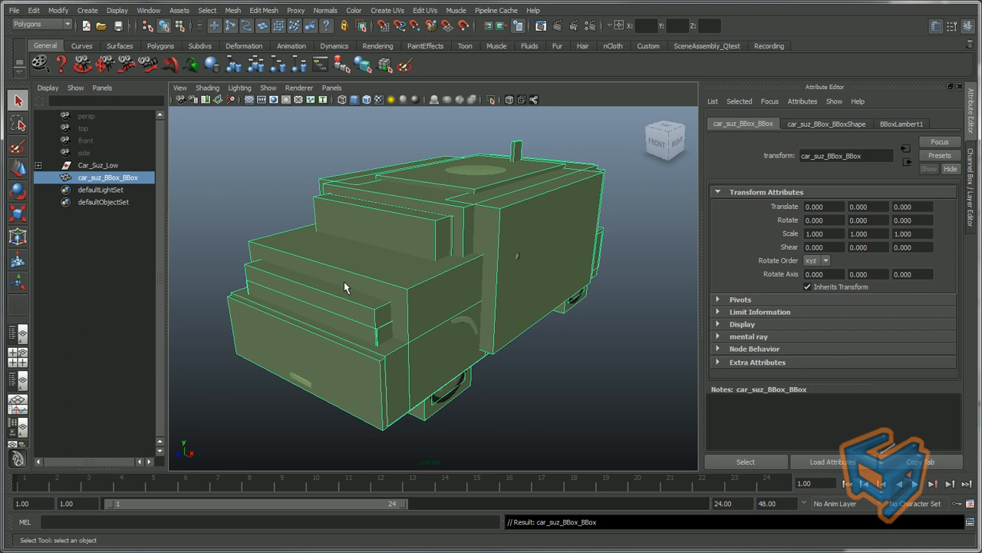
Move the bounding-box model along X off the original car to compare them, and undo the move.
key(w)
drag(476, 251, 608, 358)
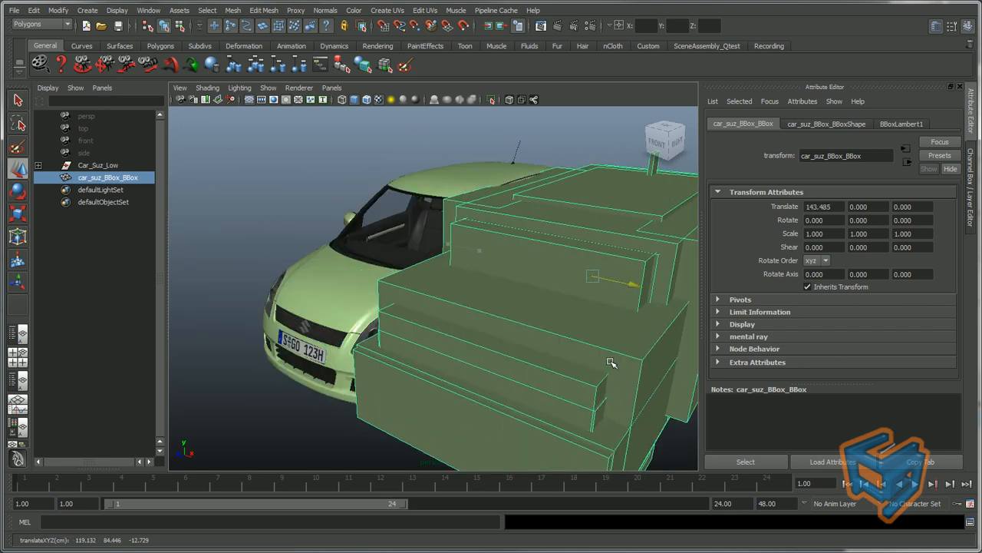
key(ctrl+z)
Rename the bounding-box mesh car_suz_BBox and export only it to the scenes folder as the Maya Binary file carSuzBBox.mb.
click(15, 11)
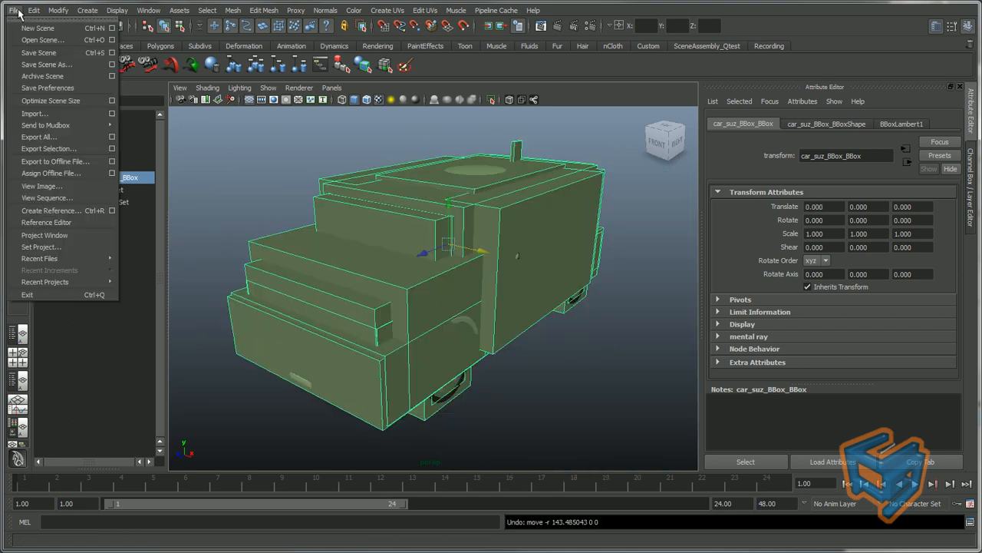
click(47, 148)
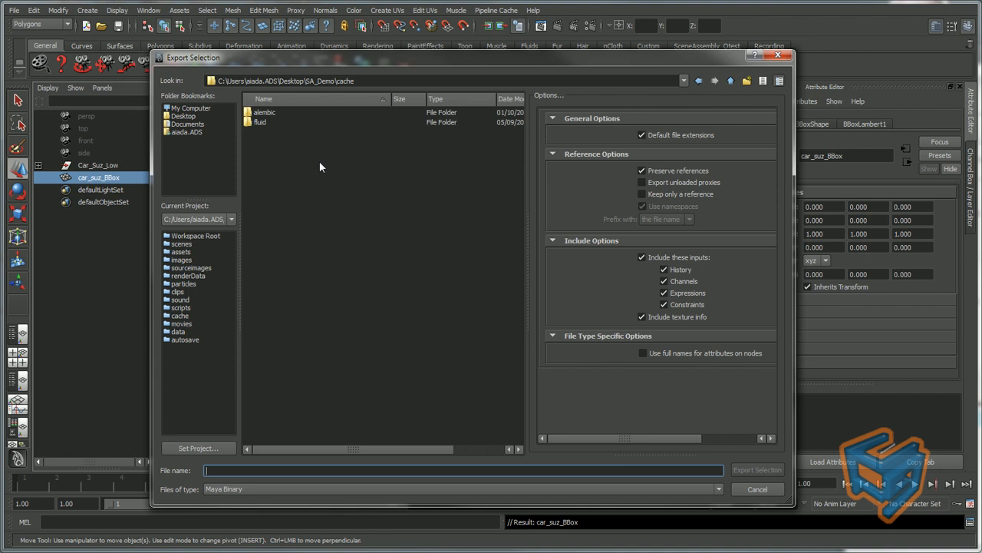
text(carSuzB)
text(Box.mb)
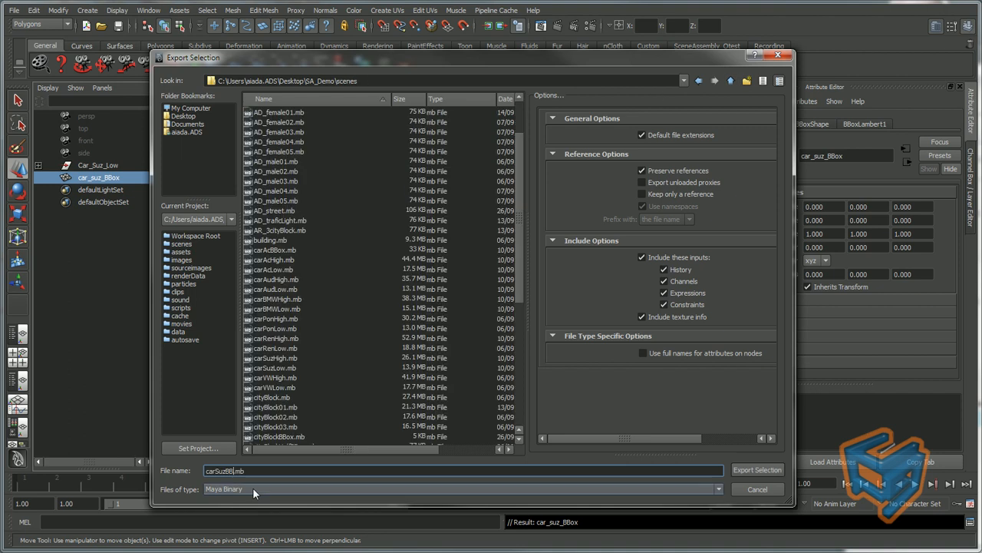
key(Return)
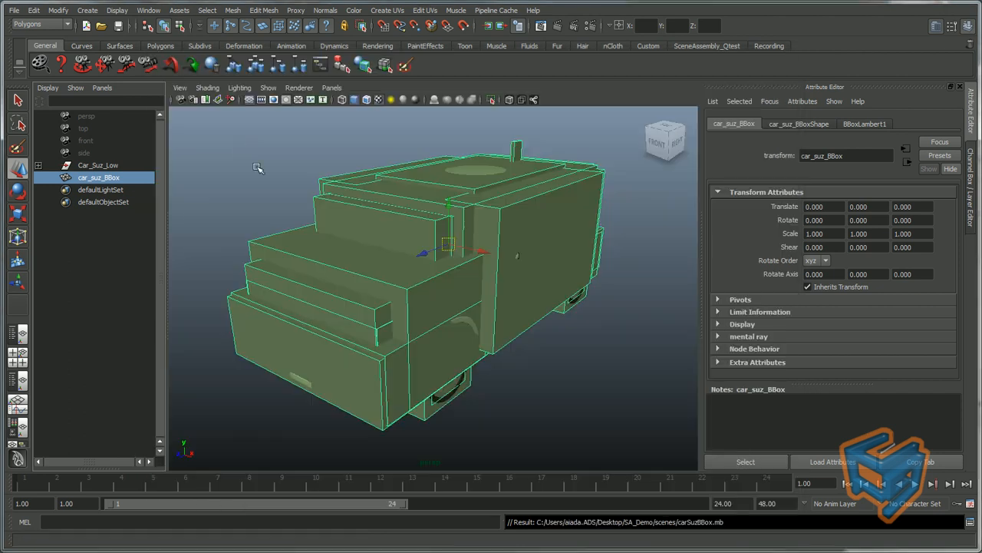
Start a new empty scene without saving the car scene.
click(14, 11)
click(37, 23)
click(497, 298)
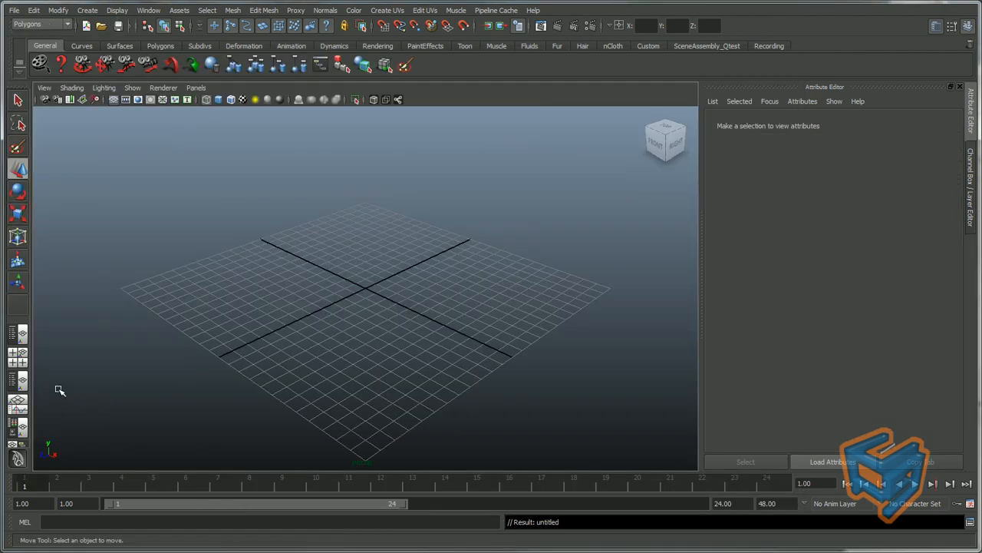
Show the Outliner beside the perspective view, create a new assembly definition node, and dismiss its warning.
click(19, 380)
right_click(107, 261)
mouse_move(158, 457)
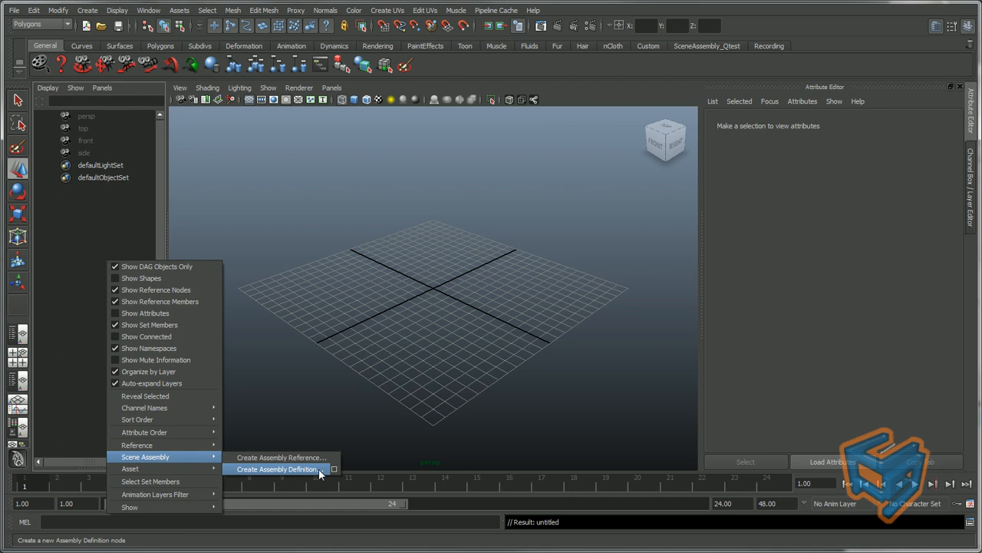
click(278, 469)
drag(562, 239, 545, 366)
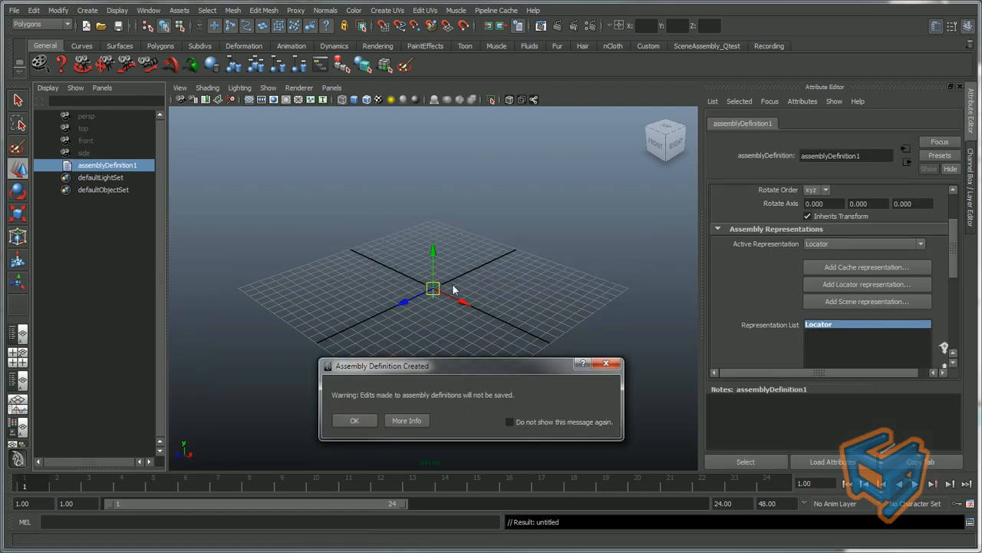
click(355, 421)
Add the Alembic file car_Suz_low.abc to the assembly definition as a cache representation.
click(868, 267)
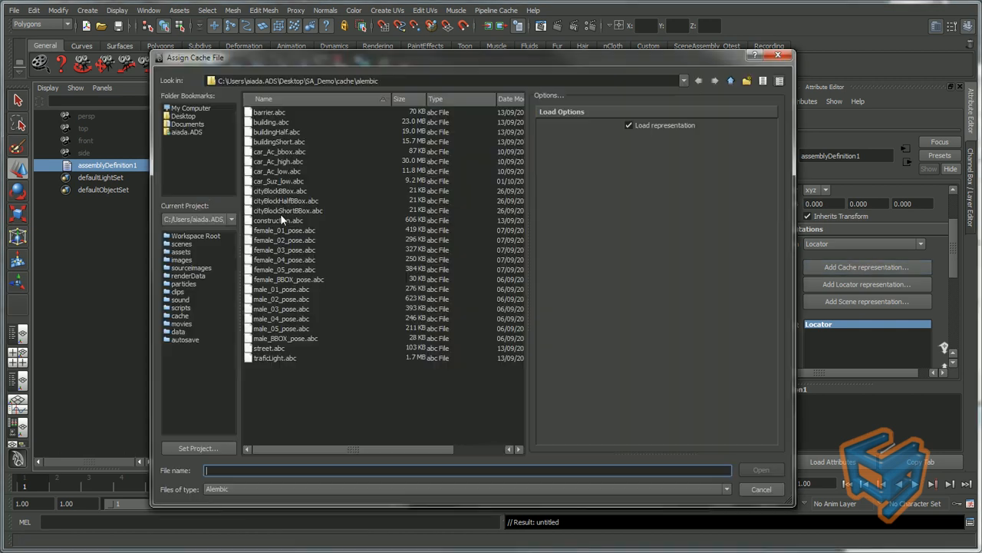
double_click(278, 181)
scroll(466, 296, down, 3)
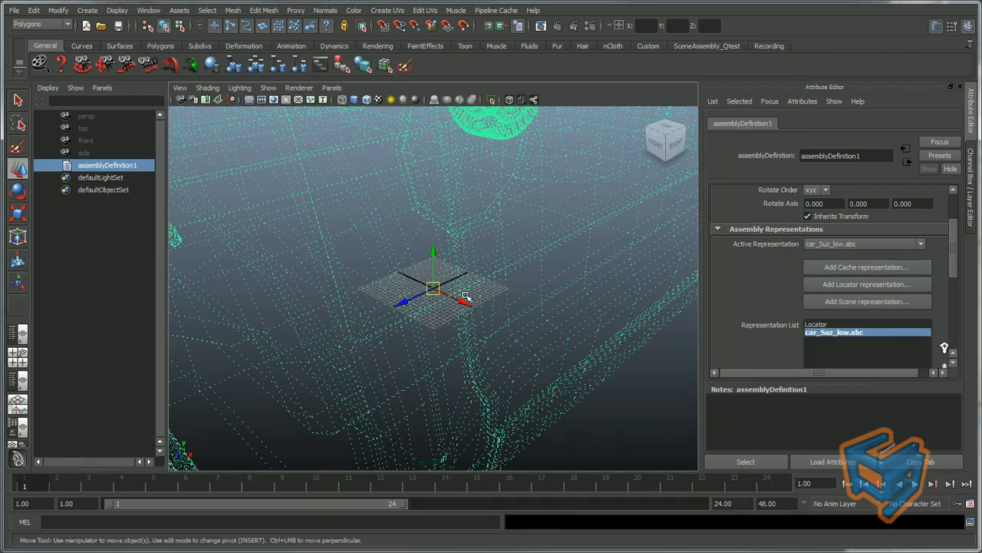
scroll(466, 296, down, 5)
alt+middle_drag(466, 297, 495, 340)
Add carSuzLow.mb from the scenes folder as a scene representation of the assembly definition.
click(851, 304)
scroll(304, 341, down, 4)
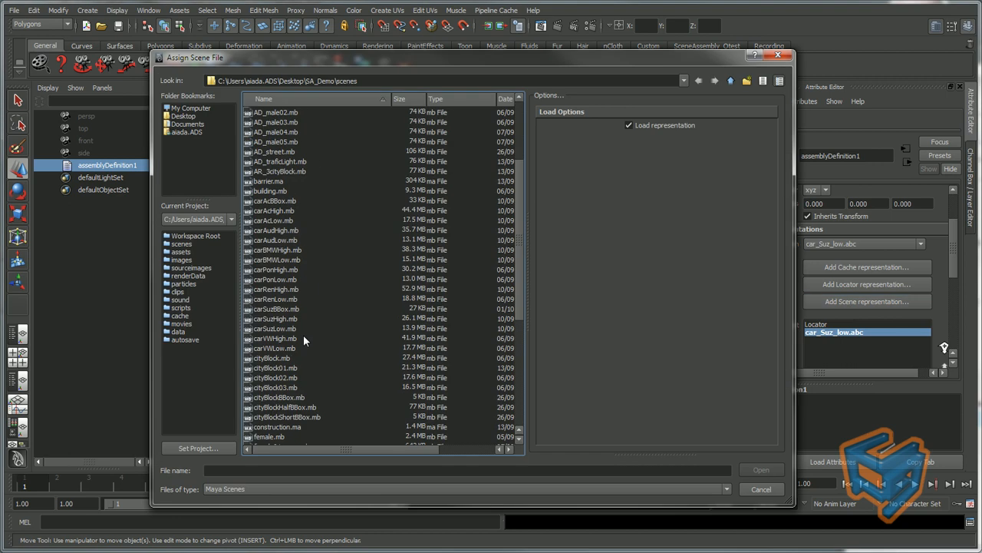
double_click(275, 328)
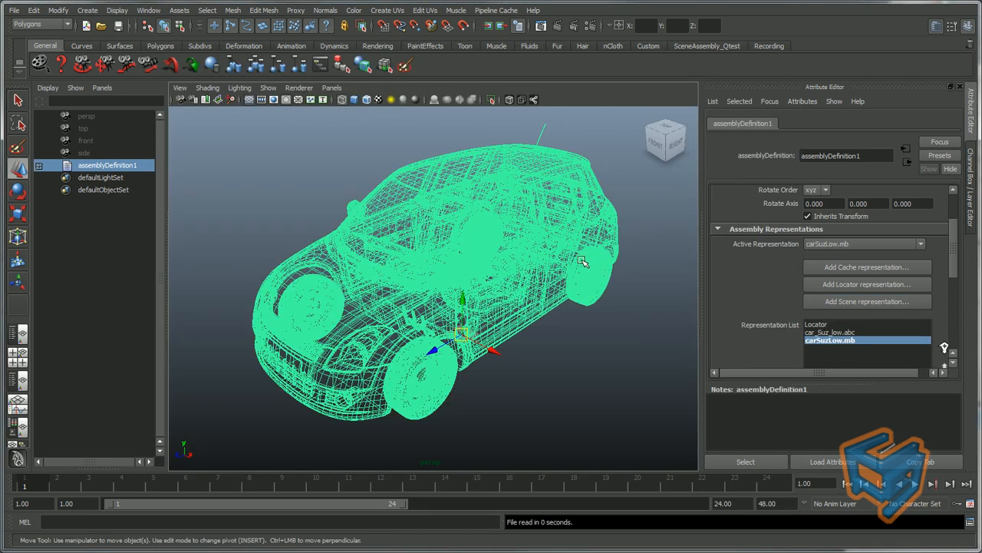
Add carSuzBBox.mb from the scenes folder as another scene representation and display the model shaded.
click(856, 302)
click(522, 288)
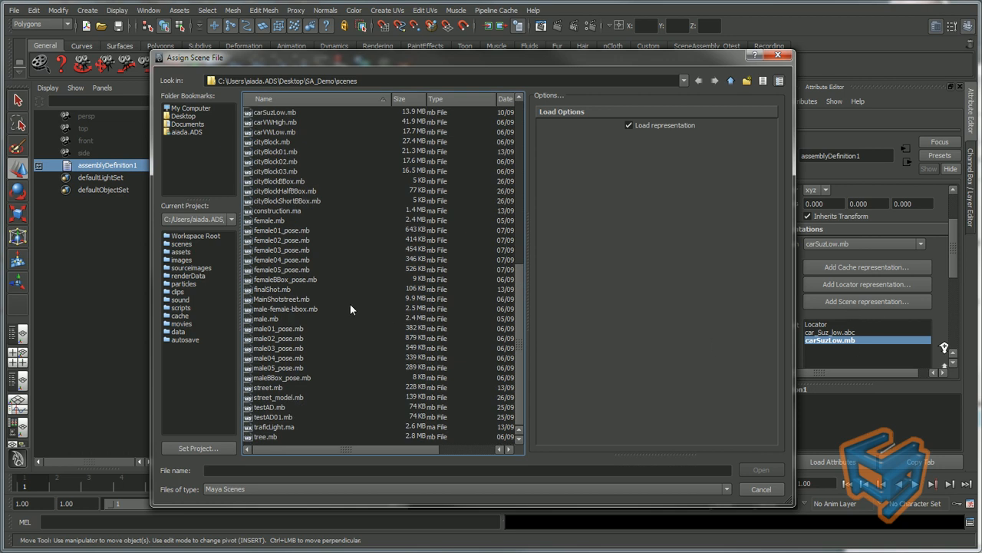
scroll(359, 318, up, 2)
double_click(292, 153)
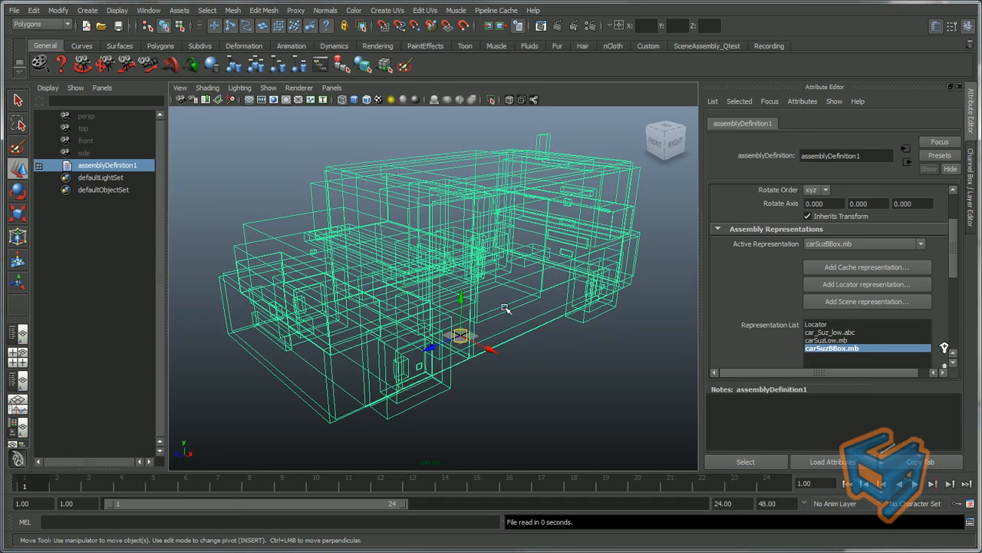
alt+drag(506, 308, 564, 356)
click(565, 356)
key(5)
Rename the assembly definition node as AD_Car_Suz.
double_click(136, 166)
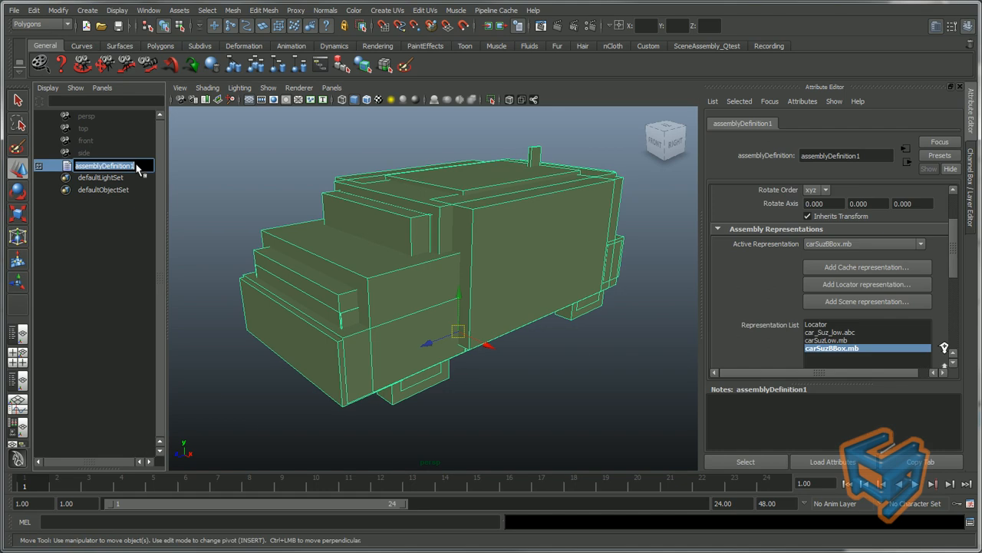
text(AD)
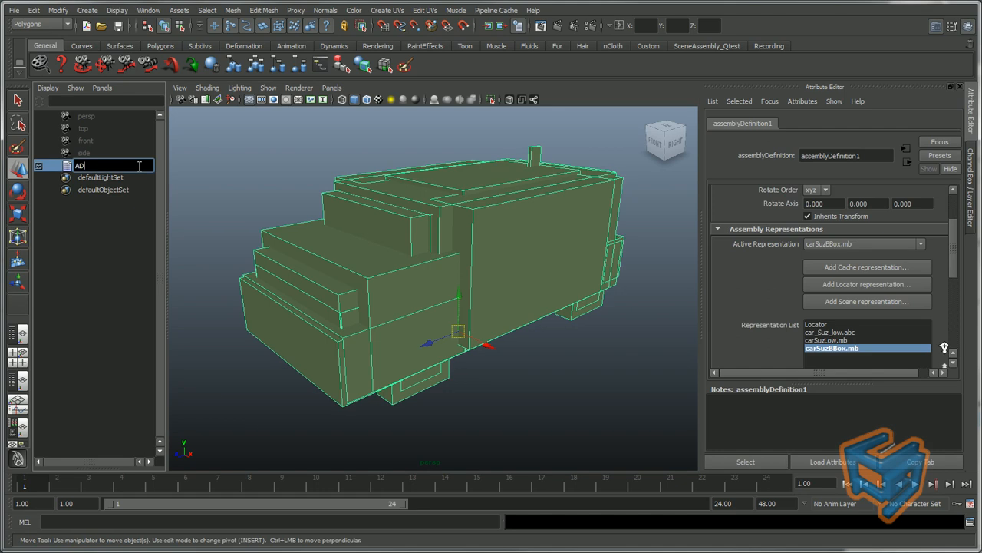
text(_Car_Suz)
key(Return)
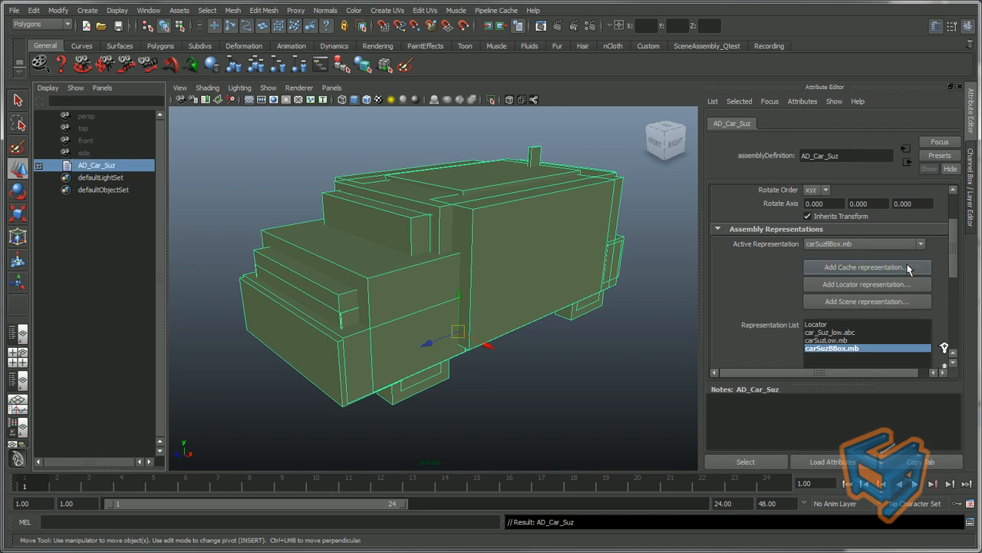
Reorder carSuzBBox.mb to the start of the representation list, and return it to the end.
drag(954, 259, 956, 265)
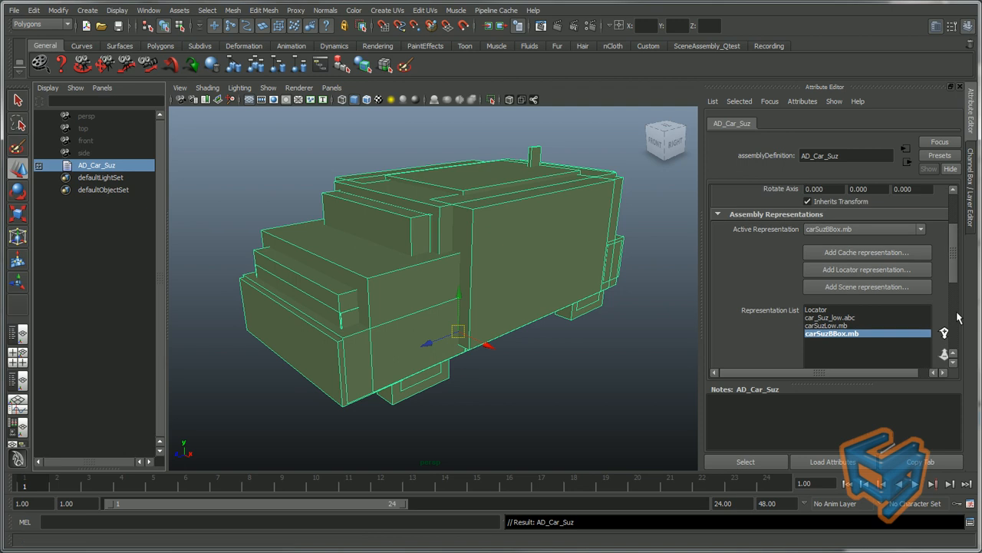
scroll(957, 274, down, 3)
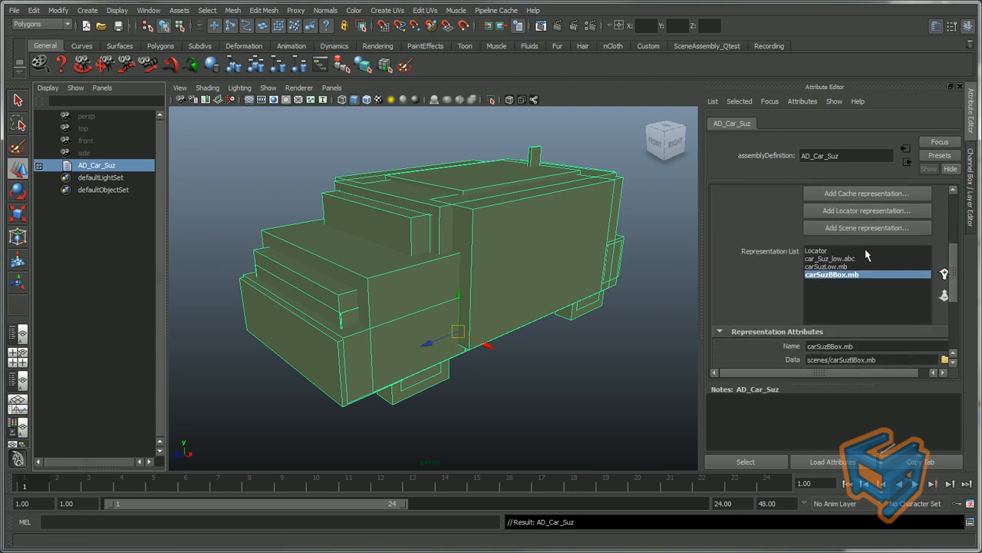
click(944, 274)
click(944, 274)
click(944, 274)
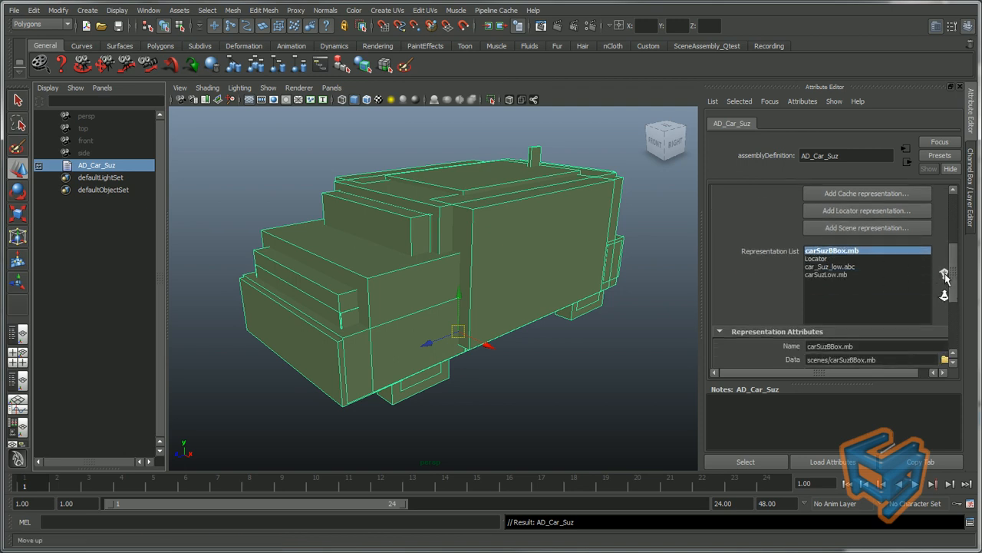
click(944, 296)
click(944, 295)
click(944, 295)
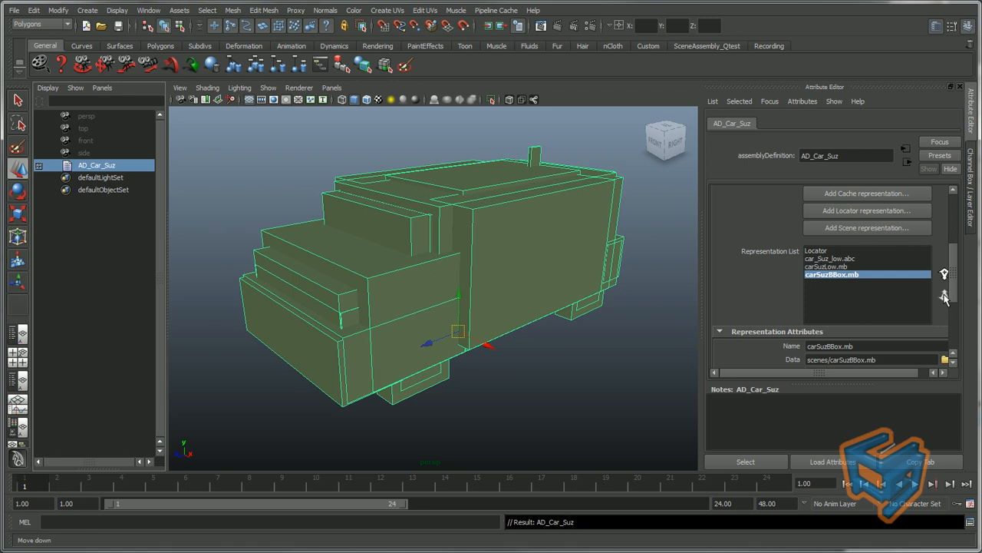
scroll(954, 261, up, 3)
scroll(954, 262, up, 1)
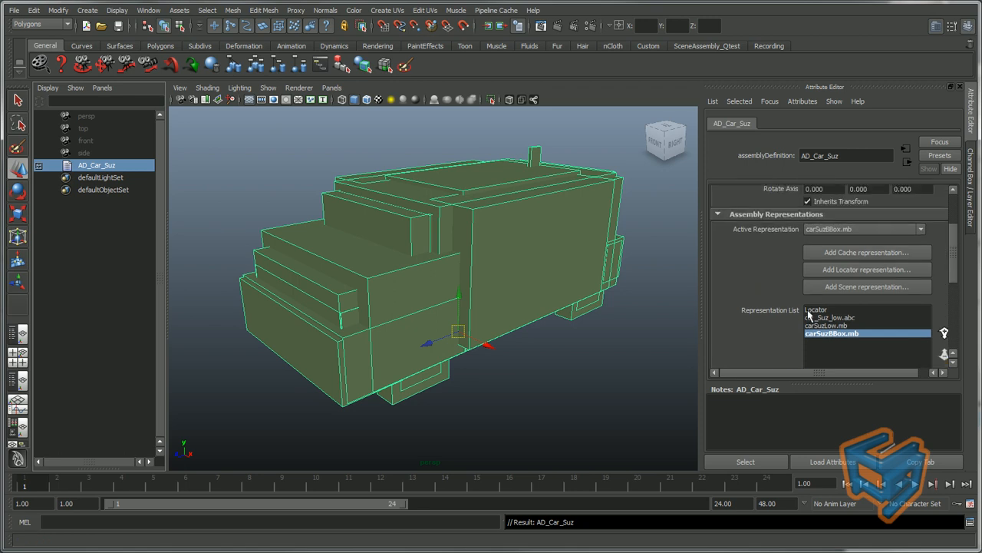
Save the scene in the scenes folder as the Maya Binary file AD_car_suz.
click(118, 26)
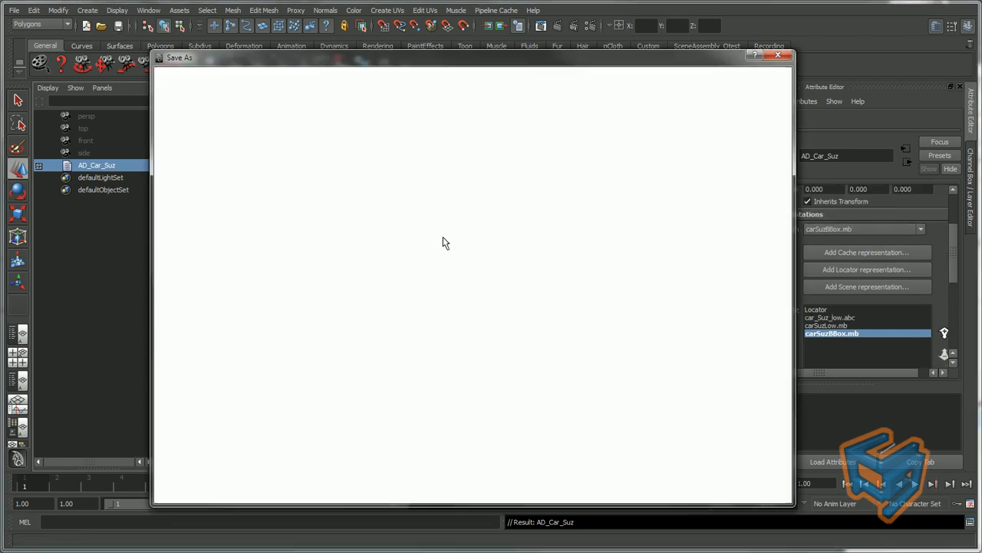
text(AD_car_suz)
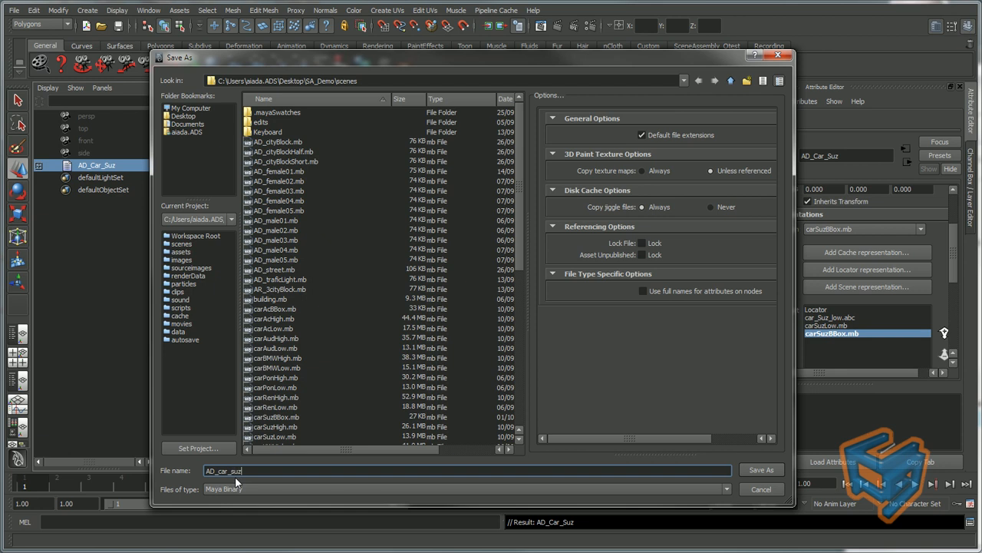
key(Return)
Reopen the recent file AD_car_suz.mb and select the AD_Car_Suz node with the Move tool active.
right_click(103, 27)
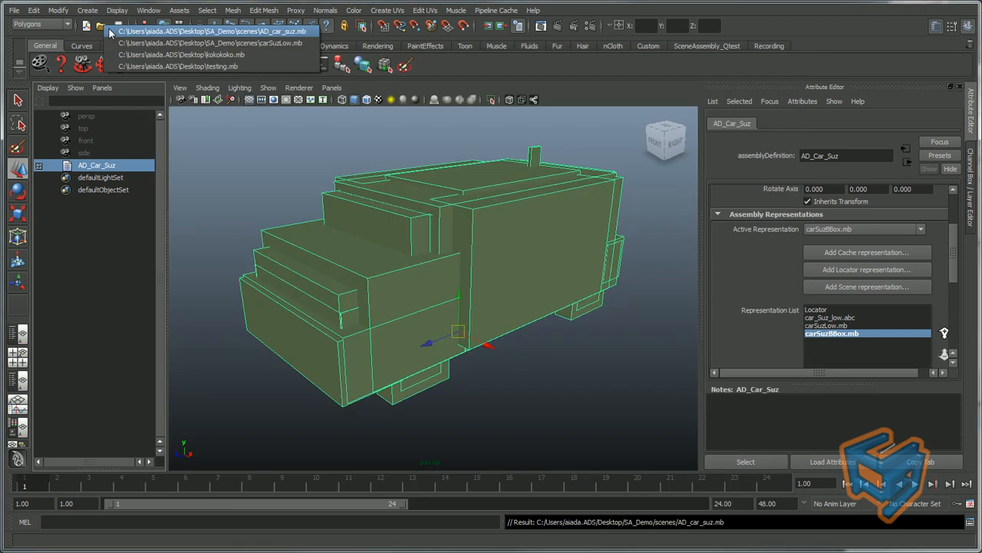
click(109, 28)
click(505, 293)
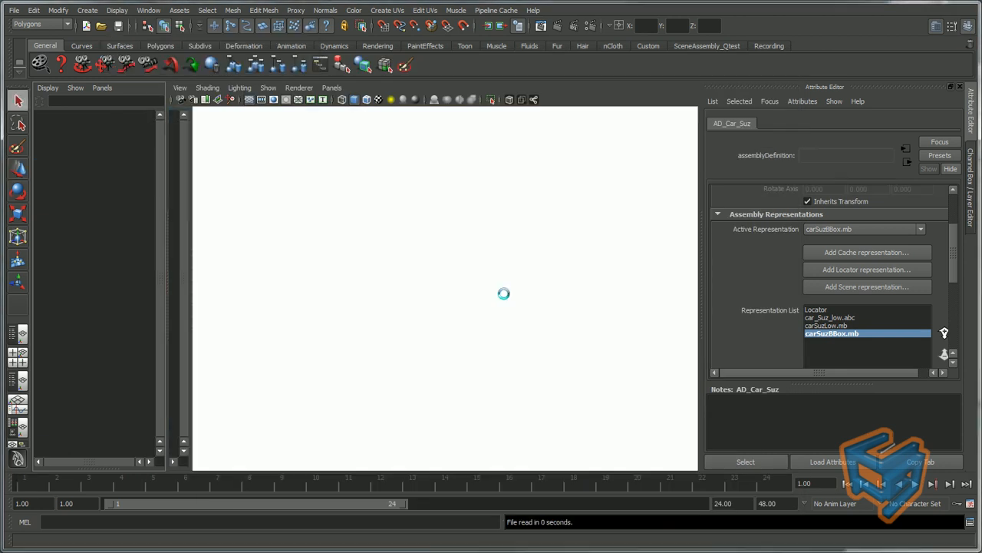
click(101, 165)
key(w)
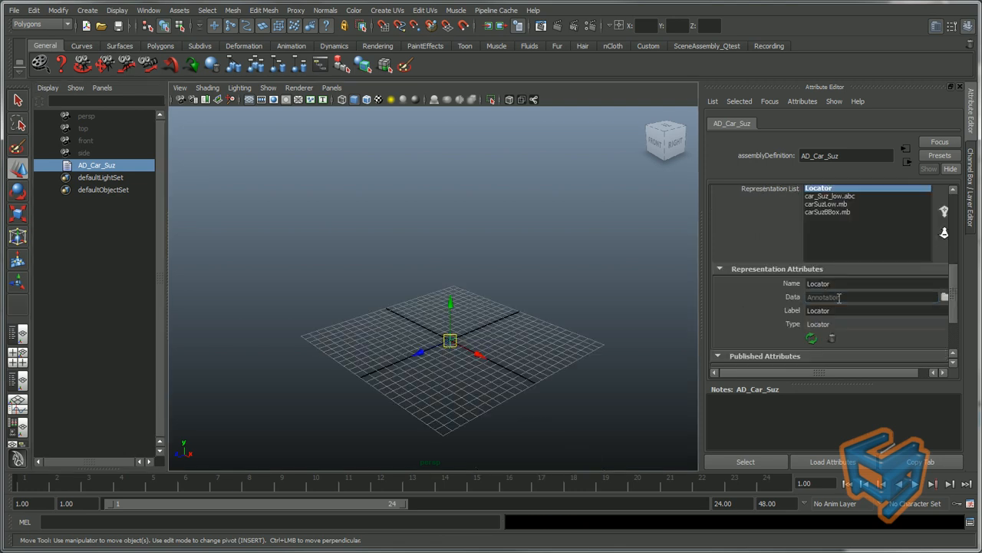
Set the annotation text of the Locator representation to Car_Suz.
click(840, 298)
text(Car_)
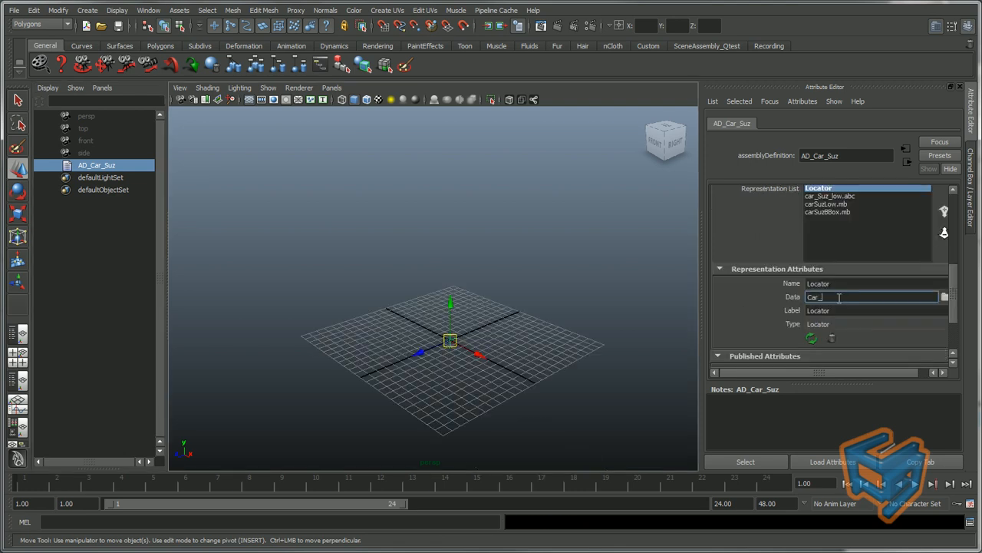
text(Suz)
key(Return)
Set the active representation of AD_Car_Suz to the cache car_Suz_low.abc.
drag(954, 298, 955, 265)
click(891, 214)
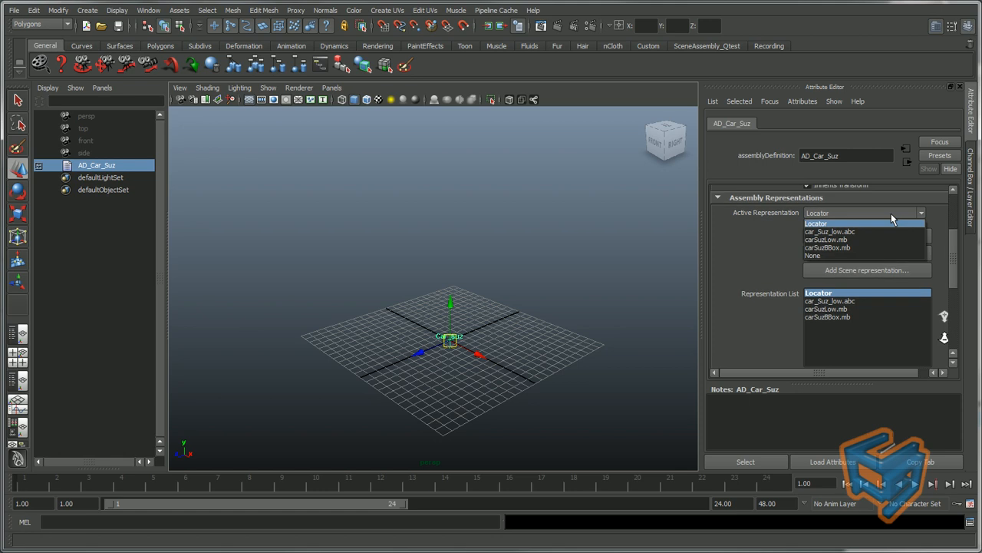
click(838, 230)
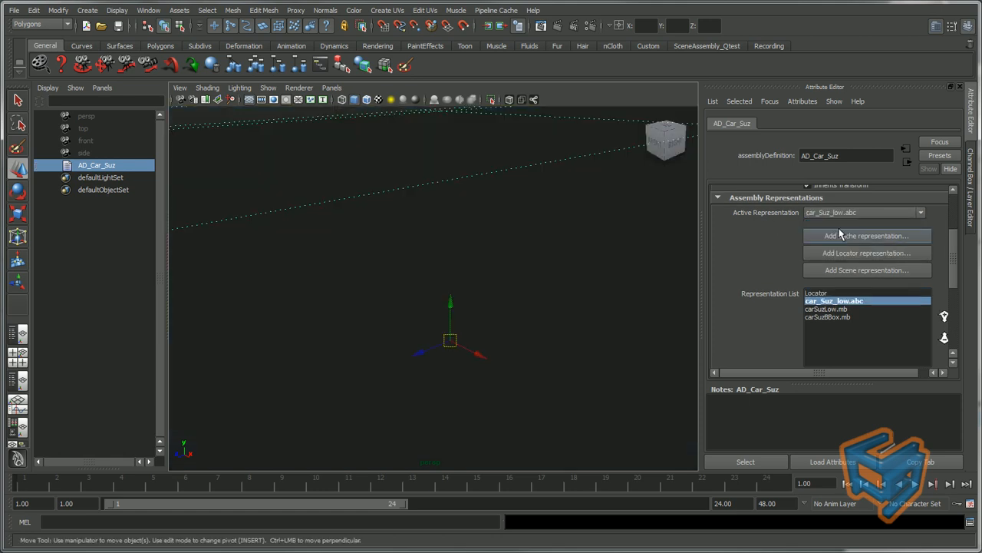
Switch the car's active representation to carSuzLow.mb and on to carSuzBBox.mb.
right_click(484, 278)
mouse_move(537, 358)
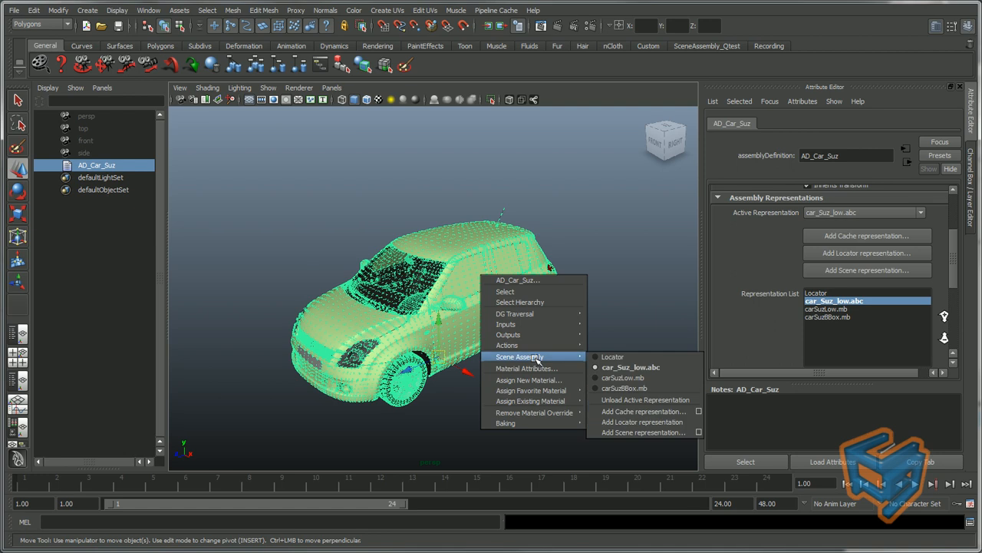
click(625, 378)
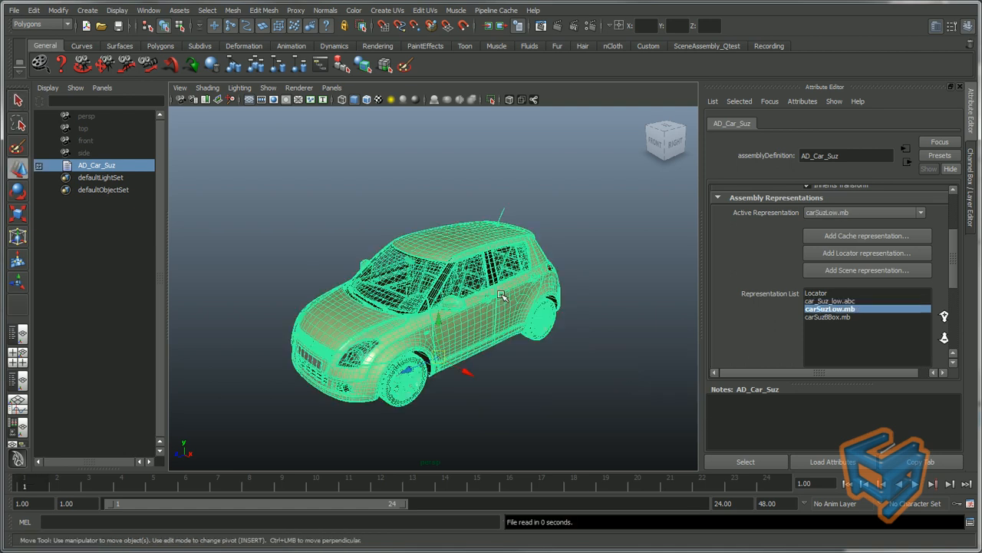
right_click(482, 282)
mouse_move(519, 452)
click(601, 482)
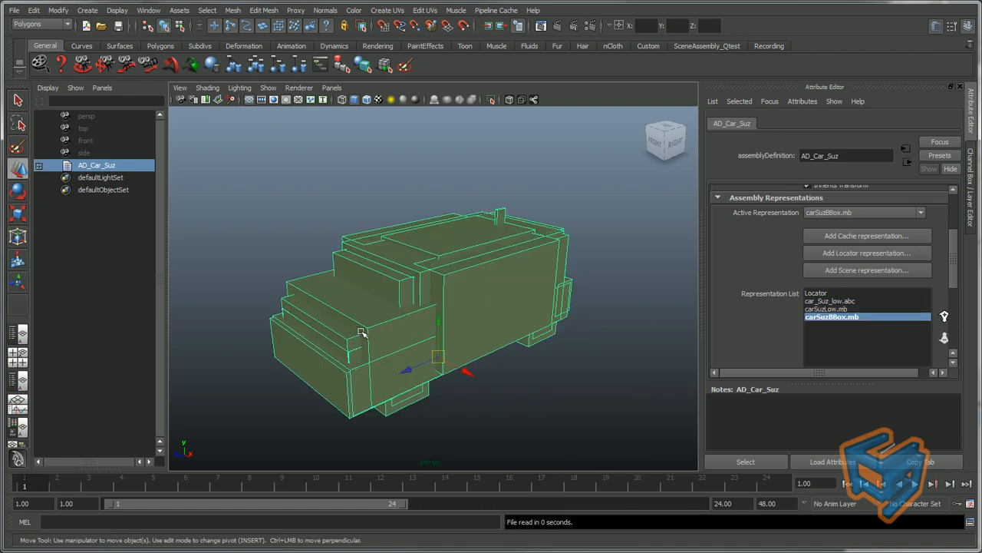
Switch AD_Car_Suz to the Locator representation and on to carSuzLow.mb as the active one.
right_click(146, 166)
mouse_move(226, 360)
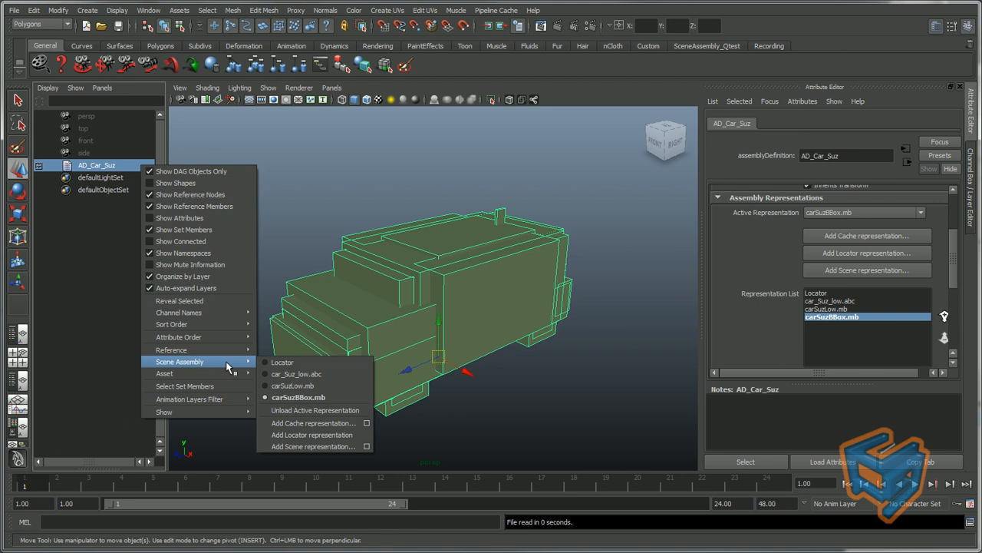
click(277, 362)
click(863, 213)
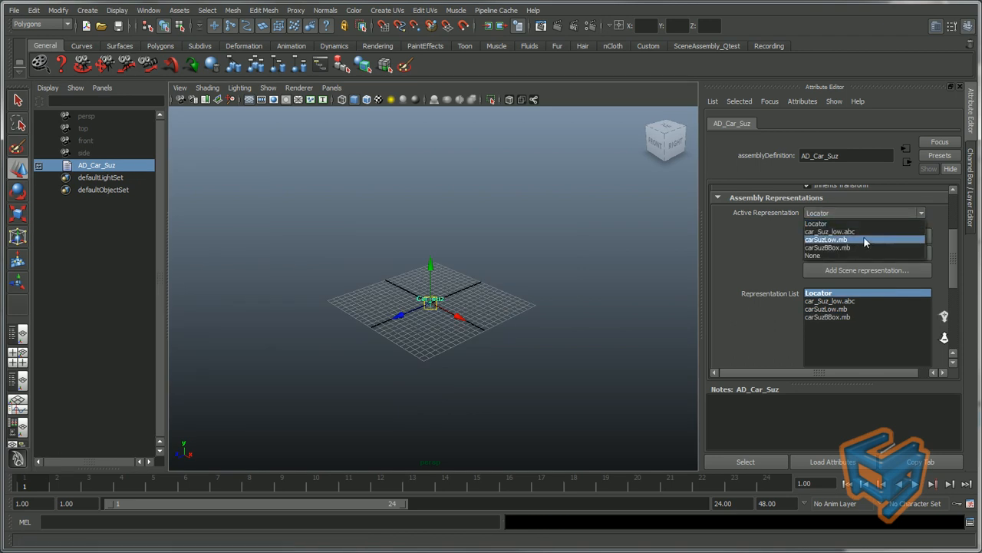
click(863, 239)
Examine the name, data file and label attributes of the carSuzLow.mb representation, closing the file browser without choosing a file.
scroll(954, 268, down, 1)
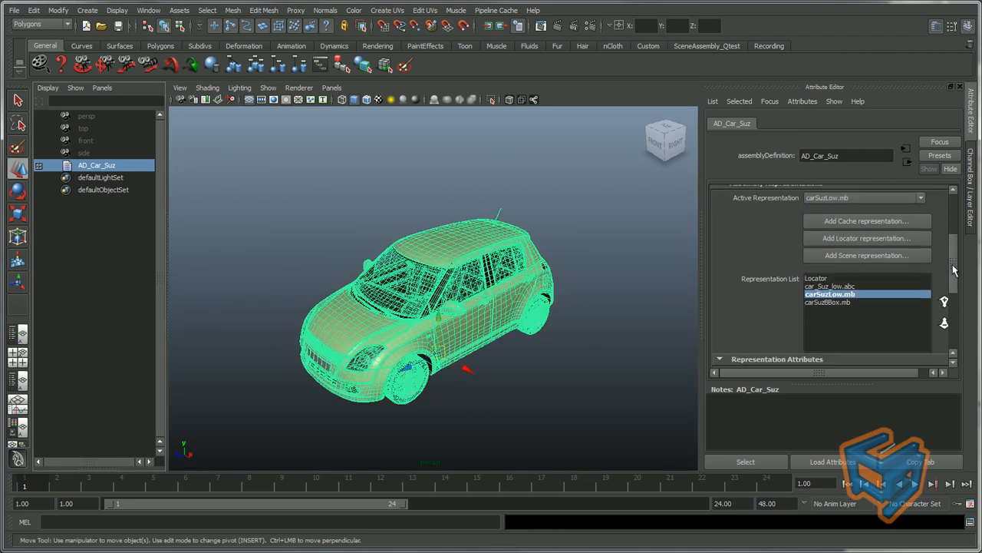
scroll(954, 273, down, 3)
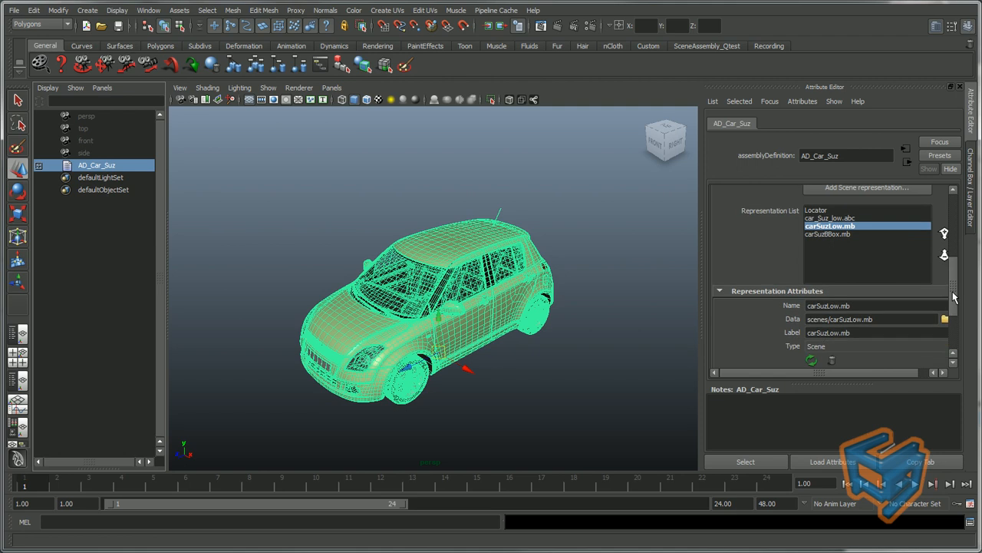
click(904, 298)
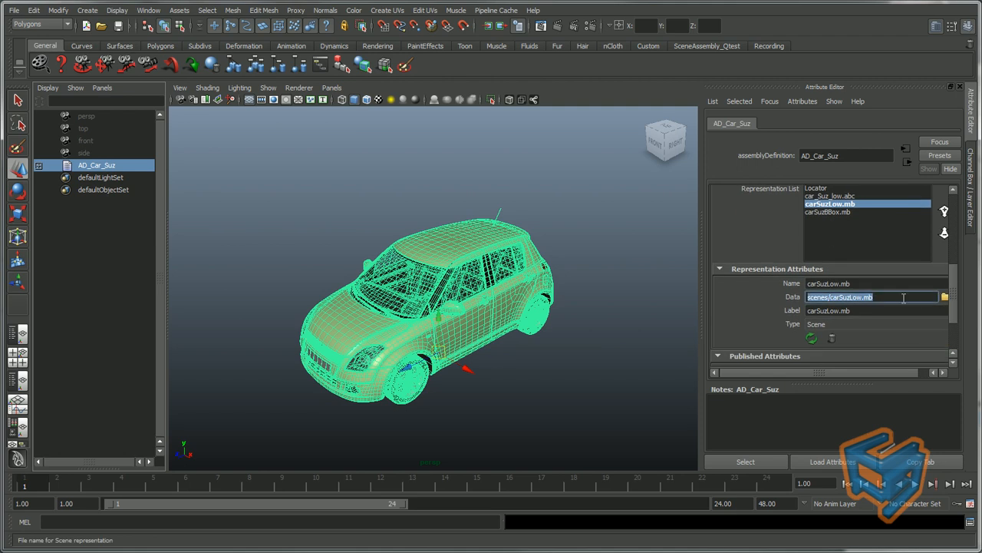
click(945, 296)
click(778, 55)
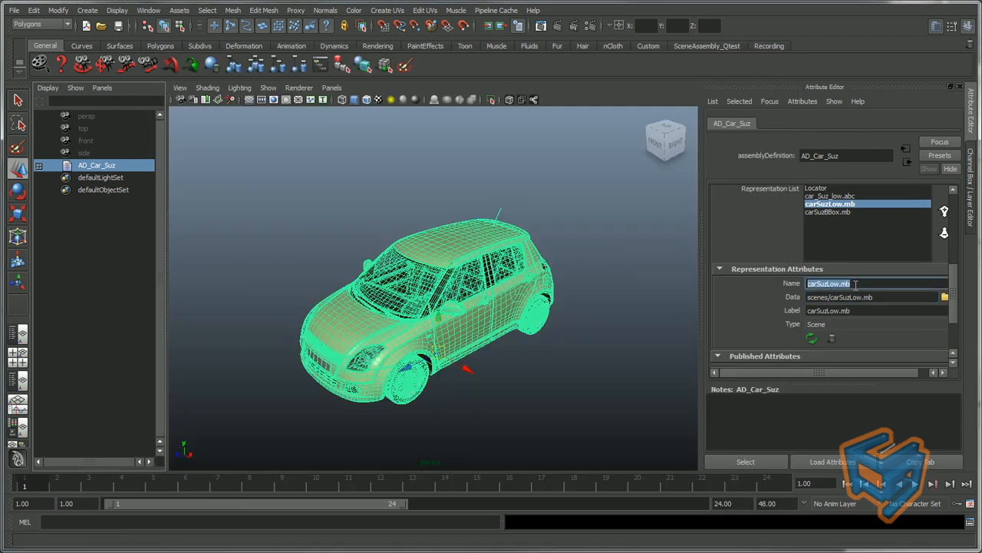
drag(855, 284, 791, 289)
click(864, 311)
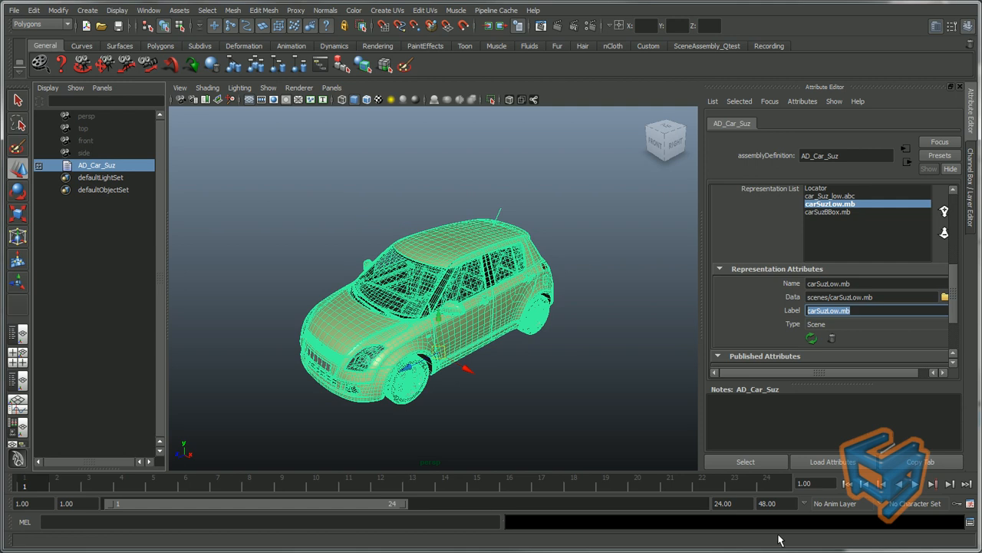
click(859, 285)
click(868, 284)
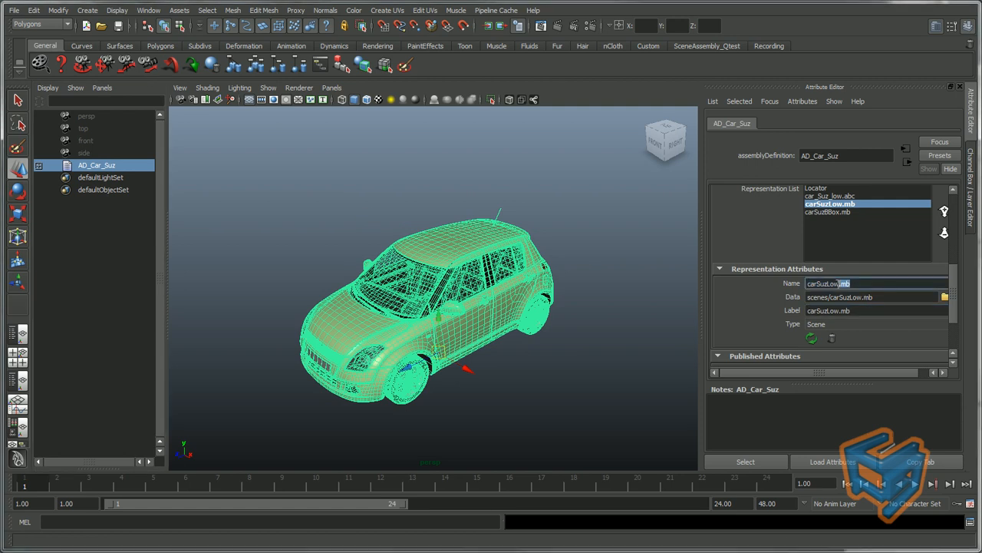
Set the name of the carSuzLow.mb representation to fooo and check the Scene Assembly choices of AD_Car_Suz.
drag(838, 283, 670, 282)
text(fooo)
right_click(128, 165)
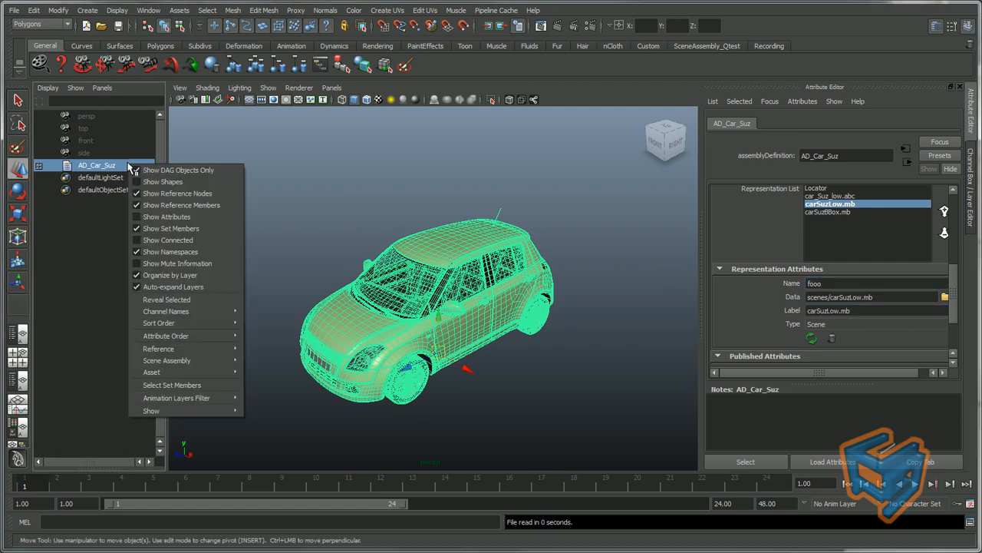
mouse_move(195, 360)
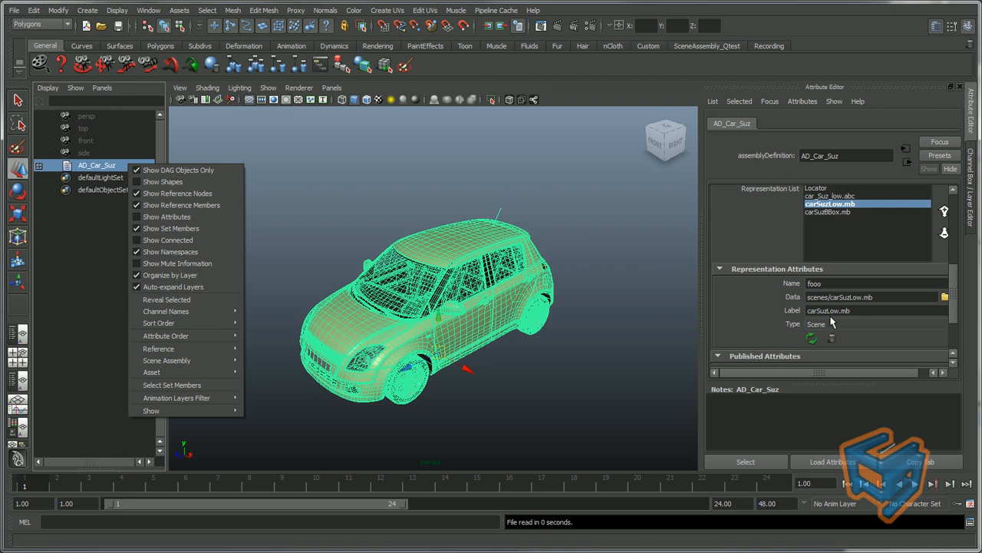
Set the label of the carSuzLow.mb representation to car and check it among the Scene Assembly choices of AD_Car_Suz.
click(809, 313)
double_click(829, 311)
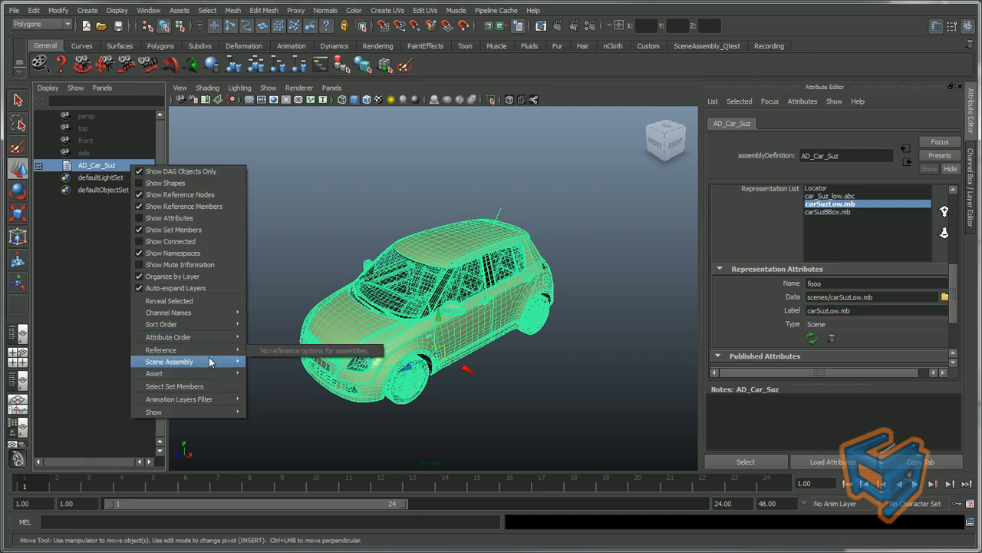
click(874, 311)
double_click(874, 311)
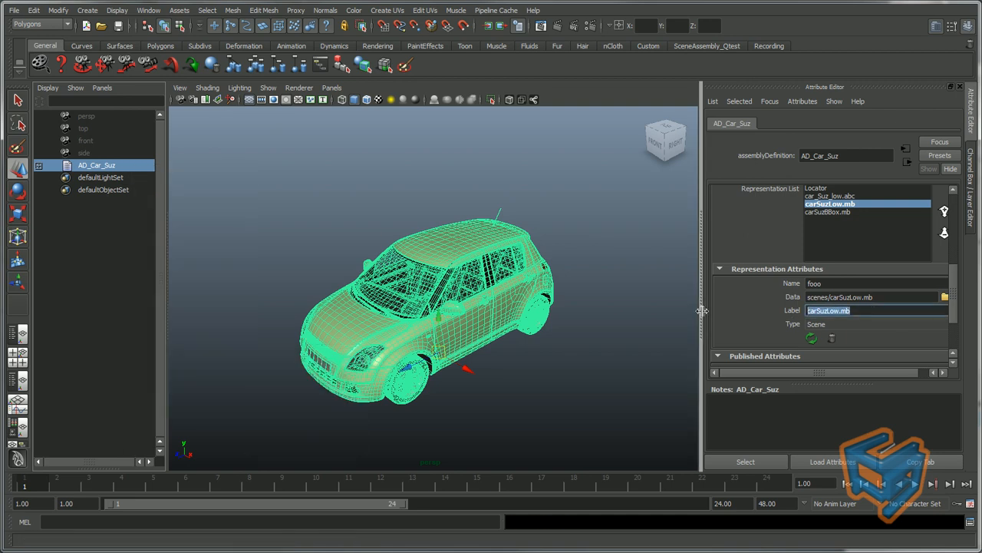
text(car)
key(Return)
click(630, 243)
click(124, 165)
right_click(124, 163)
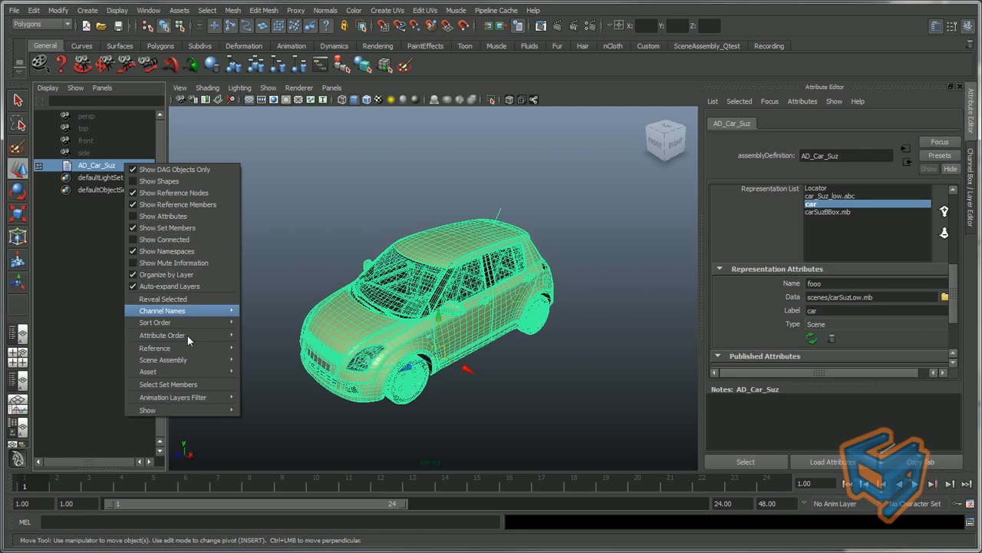
mouse_move(184, 360)
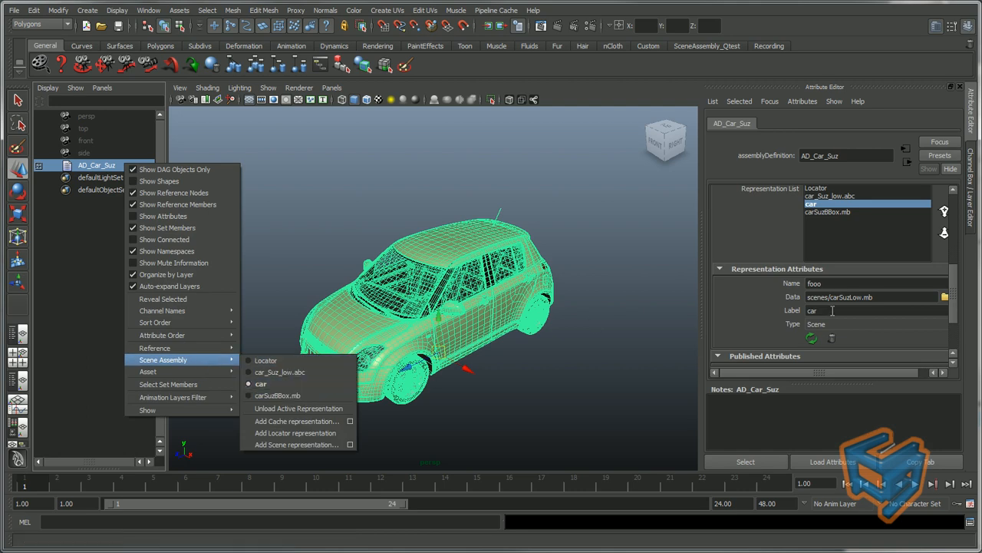
Open the Script Editor and show the quick help for the assembly command in the MEL script.
click(815, 283)
double_click(814, 283)
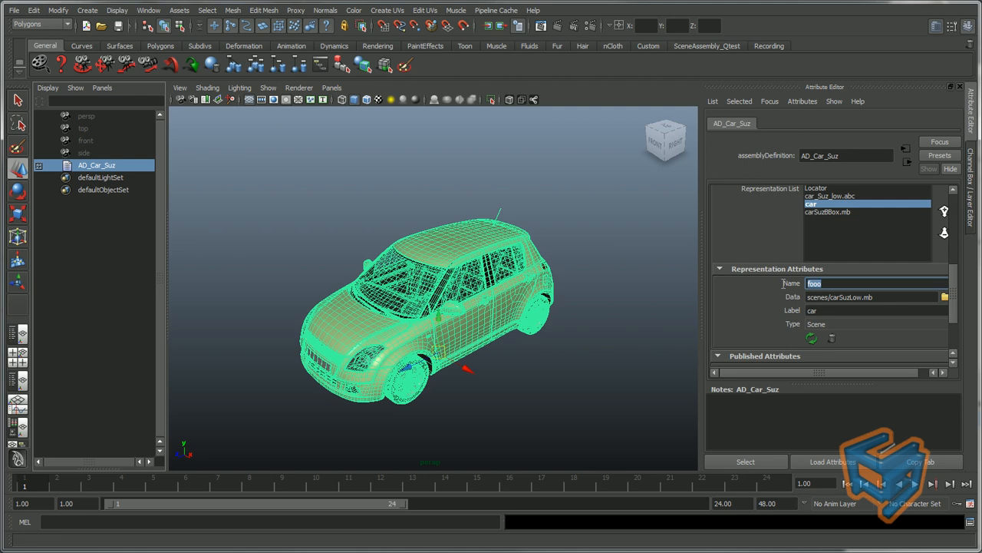
click(969, 521)
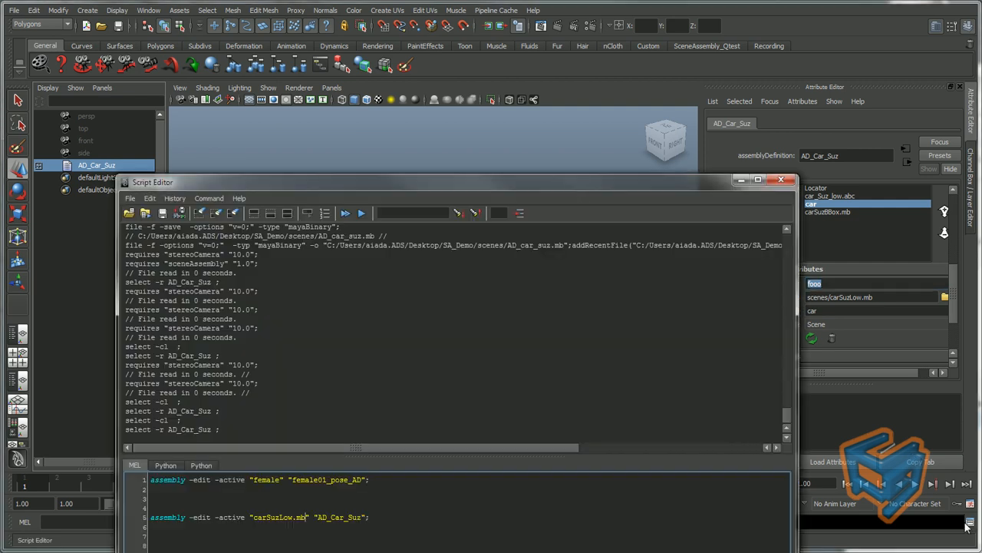
drag(565, 182, 555, 69)
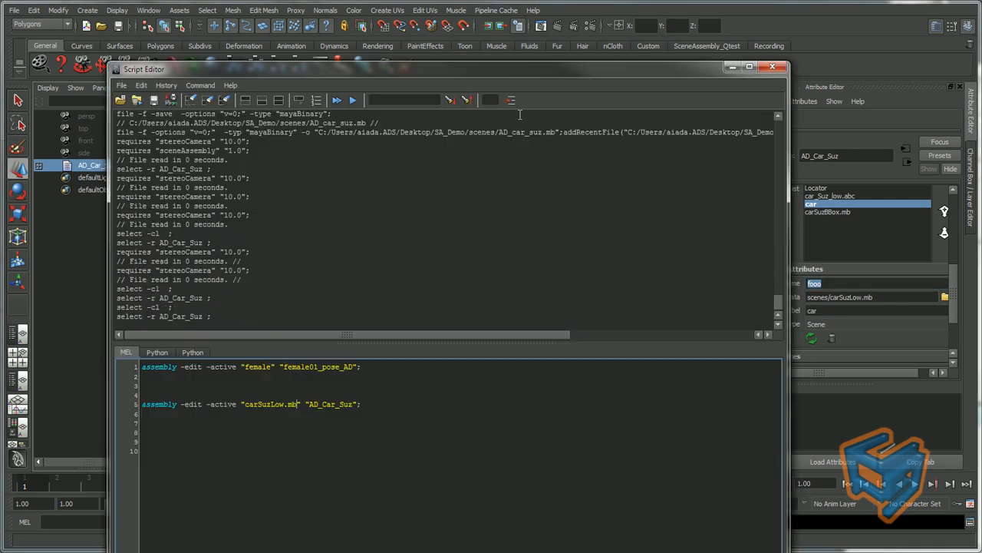
double_click(163, 404)
right_click(162, 405)
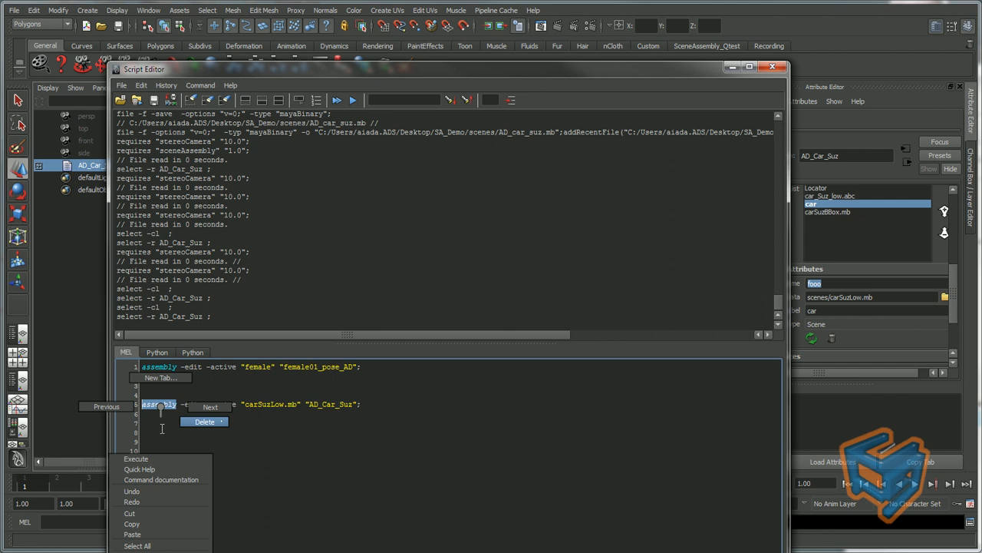
click(154, 472)
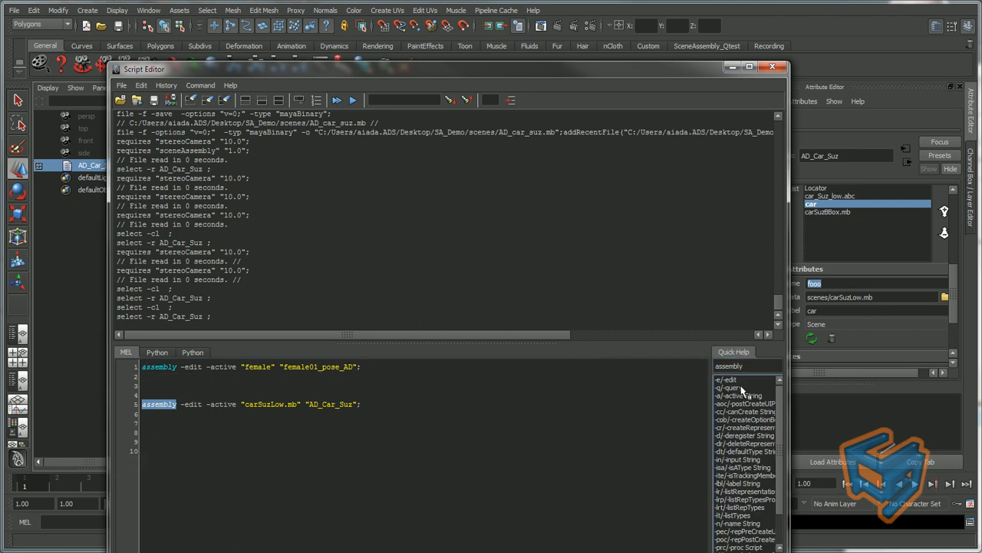
click(312, 461)
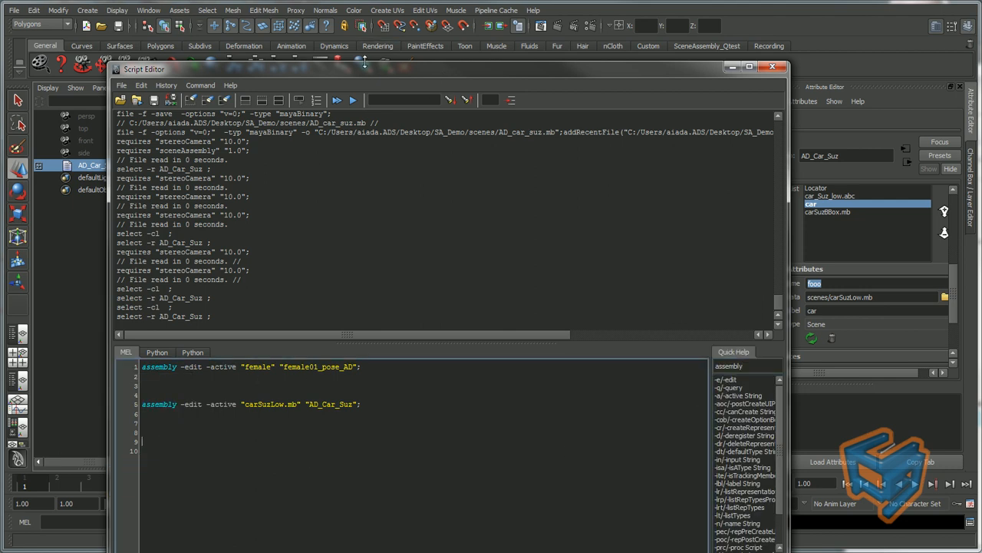
Replace carSuzLow.mb with foo in the MEL assembly command that activates a representation of AD_Car_Suz.
drag(367, 69, 263, 163)
drag(205, 498, 247, 500)
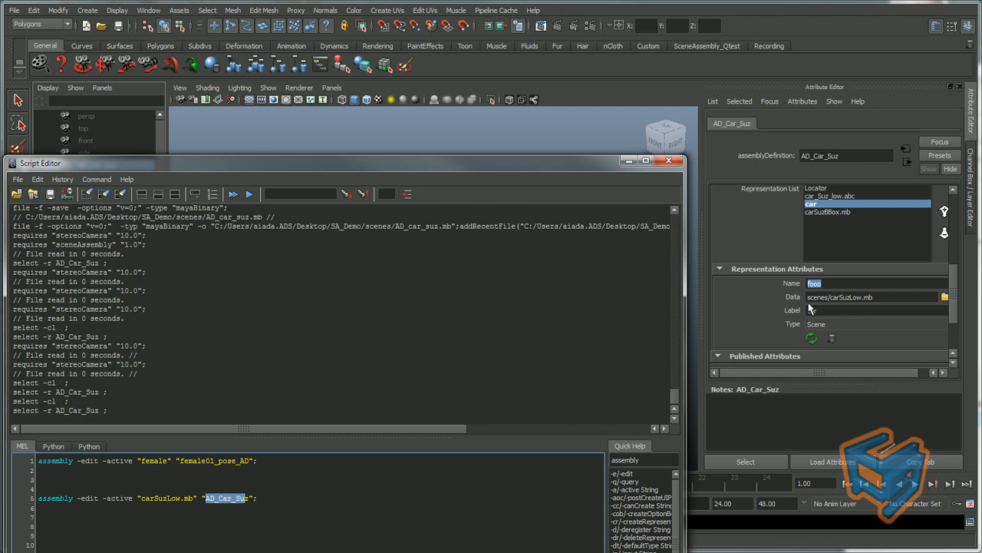
drag(143, 498, 199, 498)
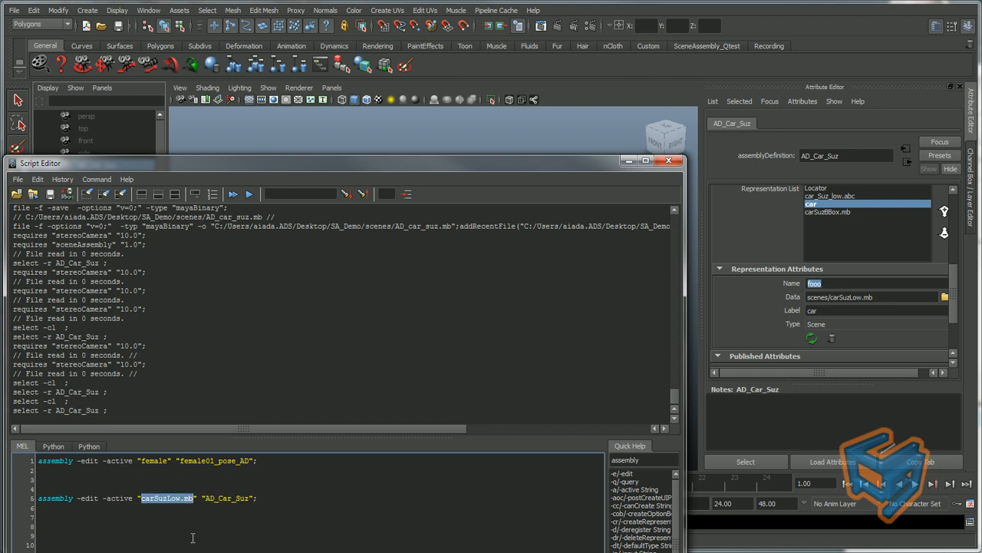
text(foo)
Switch AD_Car_Suz to the Locator representation and try to activate foo by running the edited assembly command.
scroll(952, 282, up, 3)
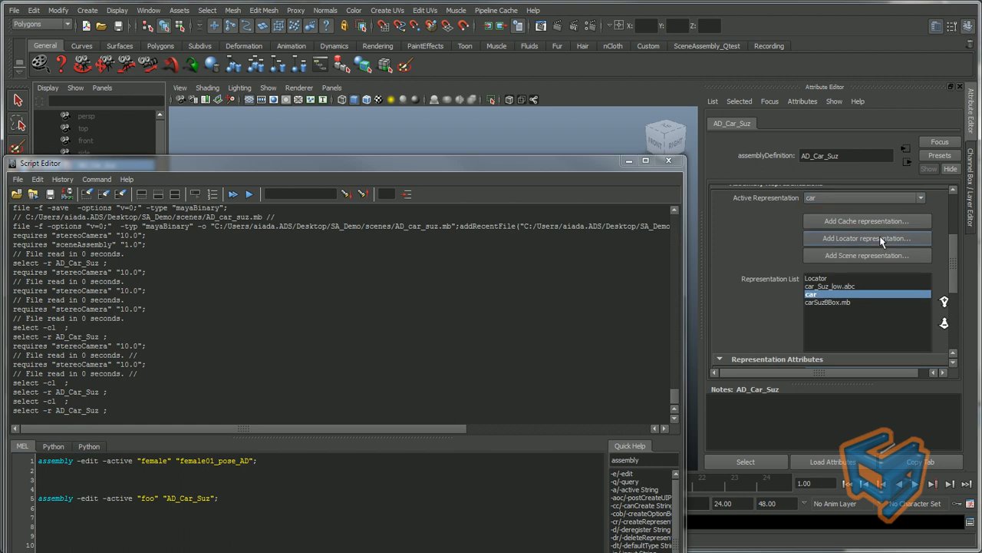
click(852, 198)
click(844, 209)
drag(220, 498, 41, 490)
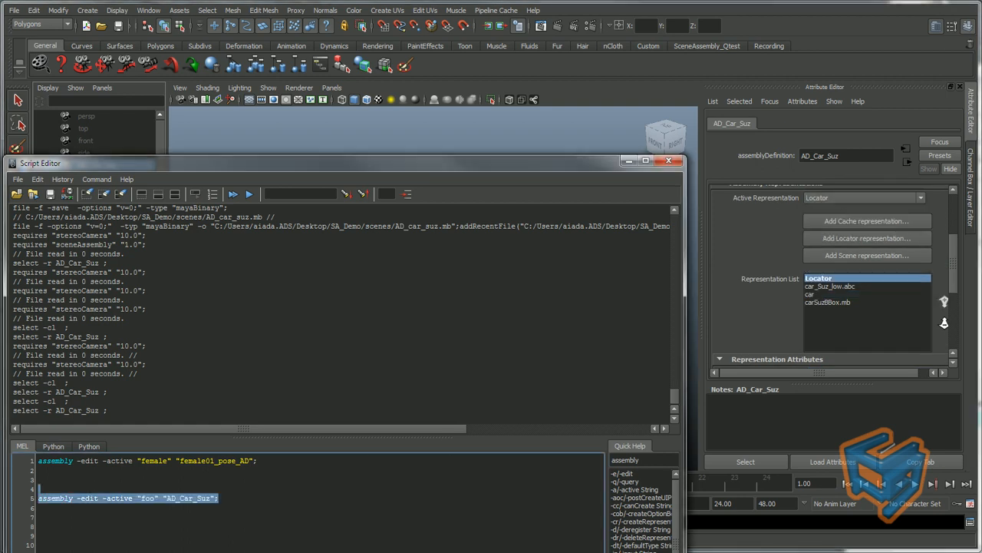
drag(277, 156, 809, 175)
click(927, 201)
Correct the representation name in the assembly command to fooo and run that line.
click(721, 450)
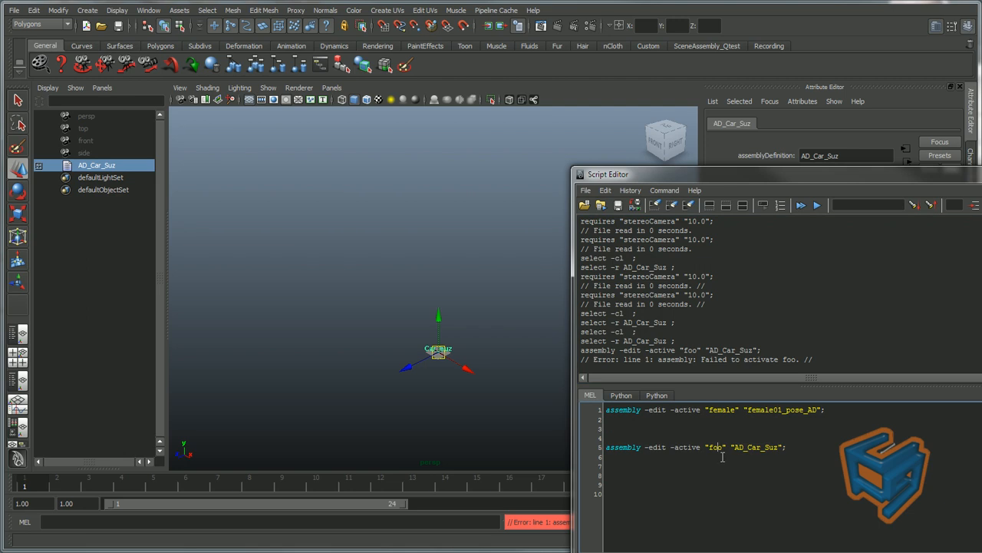
text(o)
triple_click(722, 448)
key(ctrl+Return)
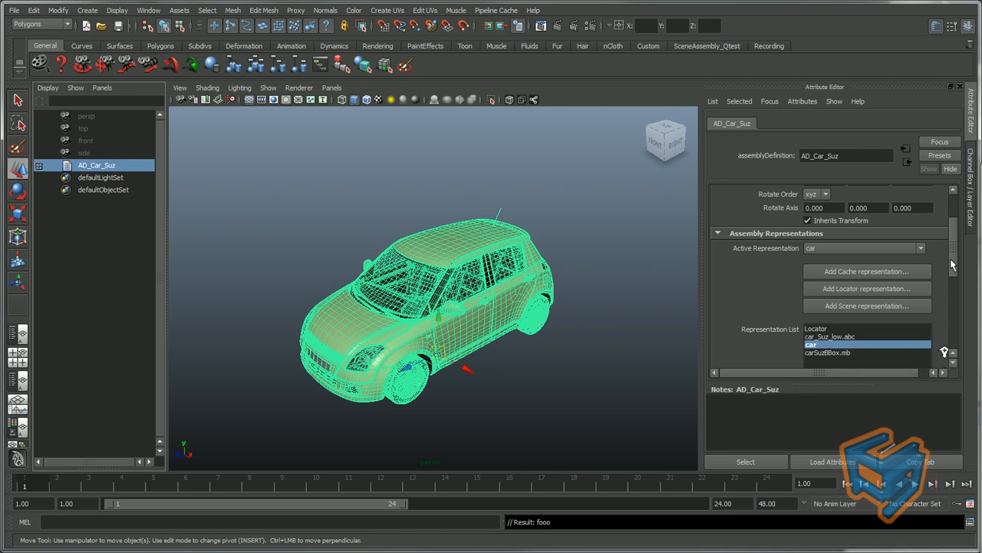
Set the name of the active scene representation to car.
scroll(951, 265, down, 3)
click(839, 307)
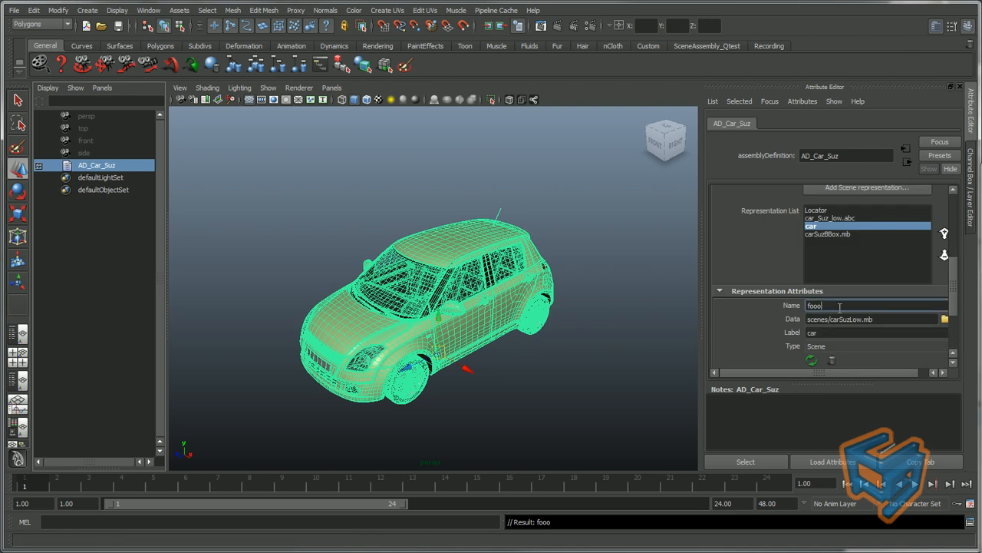
drag(840, 308, 624, 287)
text(car)
key(Tab)
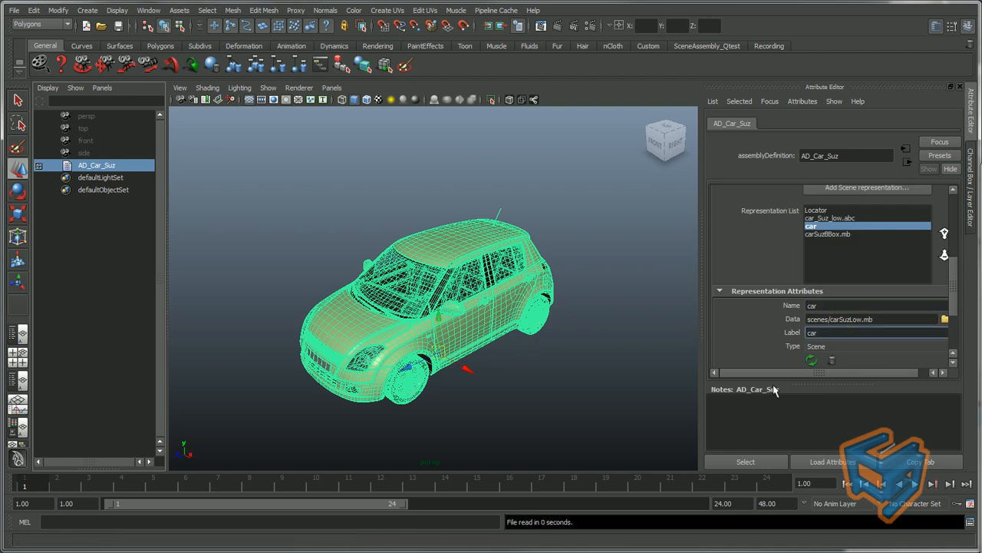
Check the Scene Assembly choices of AD_Car_Suz and change the representation name in the MEL assembly command to car.
right_click(114, 168)
mouse_move(192, 362)
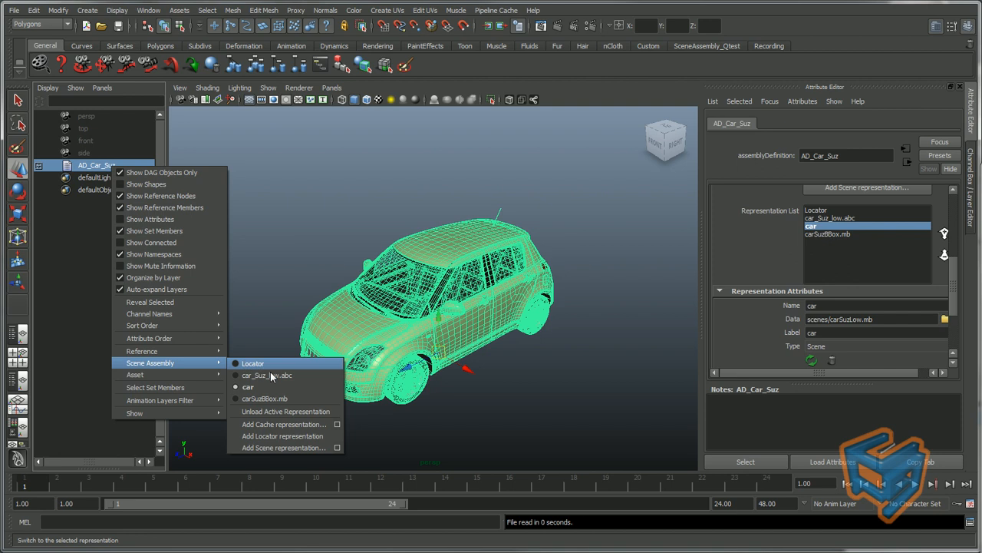
click(271, 375)
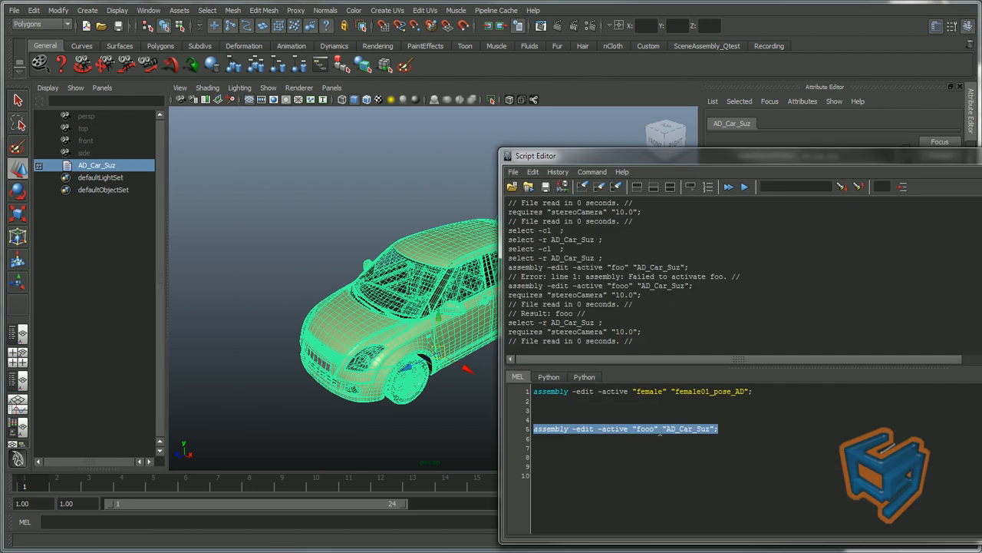
text(car" "AD_Car_Suz";)
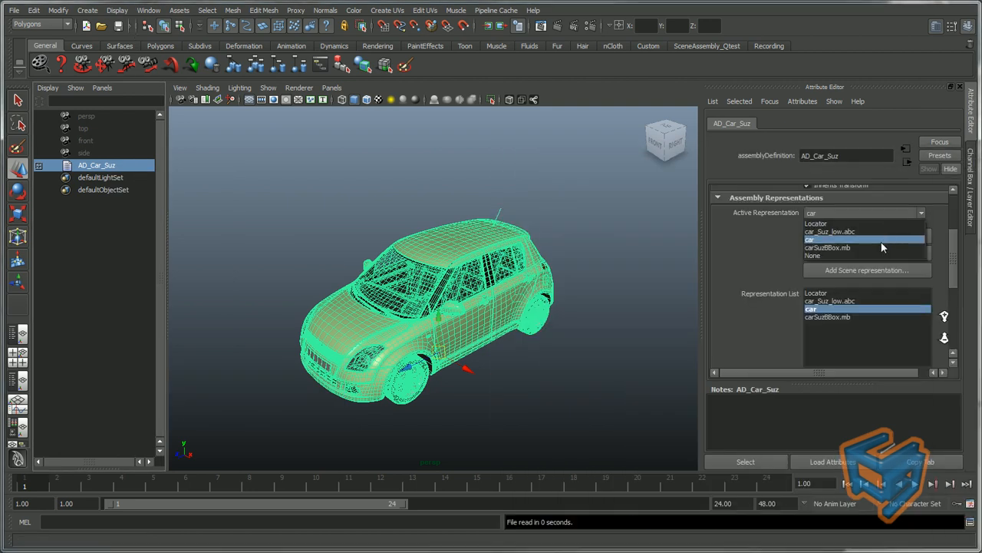
Activate the car_Suz_low.abc cache representation and set its name and label to car_Suz_GPU.
click(881, 240)
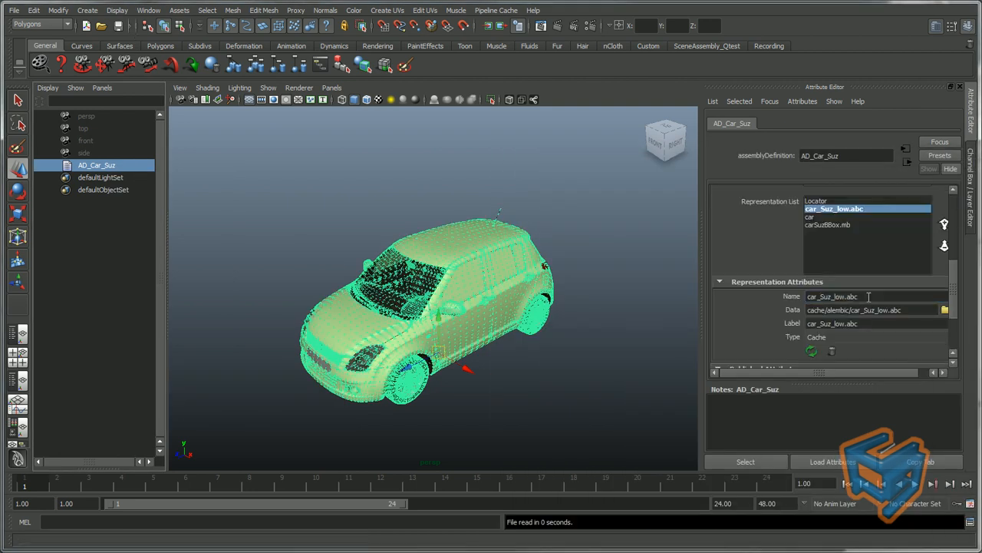
drag(868, 297, 721, 300)
text(_GPU)
key(ctrl+c)
drag(867, 323, 767, 325)
key(ctrl+v)
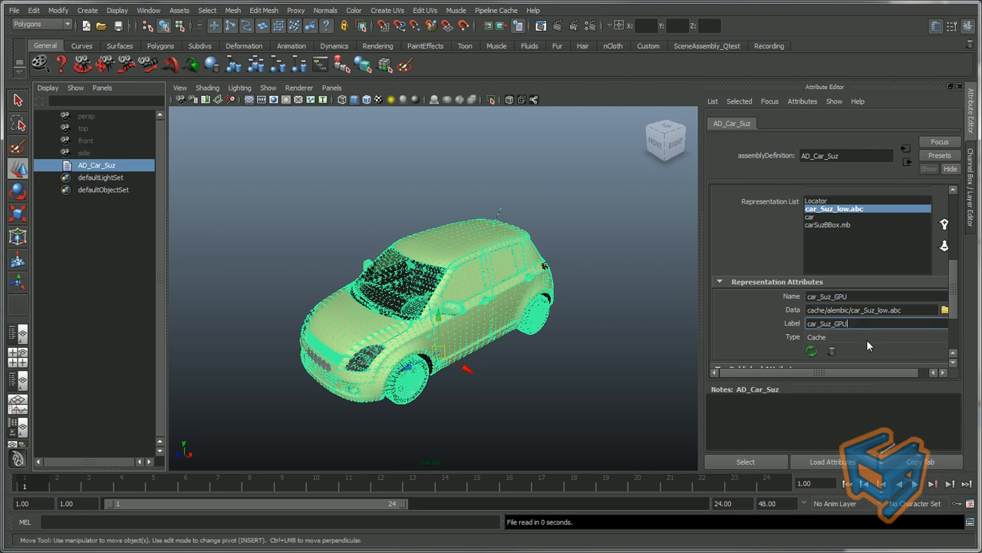
Activate the carSuzBBox.mb representation and shorten its name and label to carSuzBBox.
scroll(869, 337, up, 3)
click(875, 189)
click(879, 223)
scroll(878, 260, down, 3)
drag(867, 290, 844, 291)
key(BackSpace)
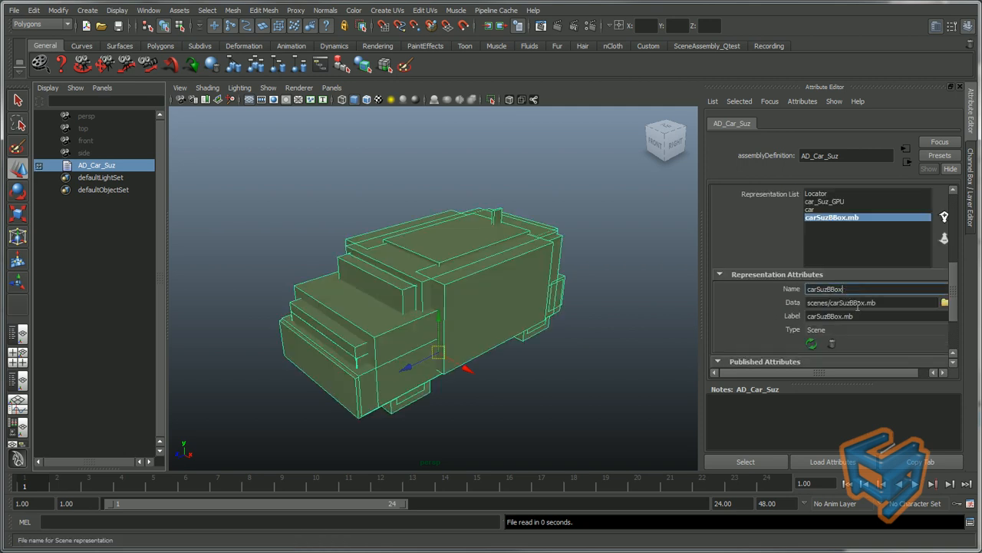
click(858, 316)
key(BackSpace)
key(BackSpace)
key(BackSpace)
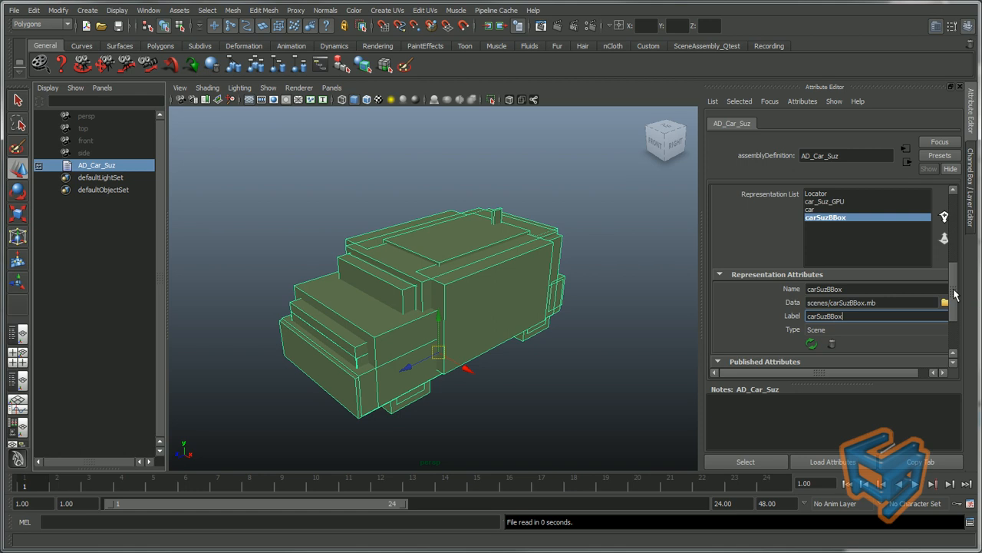
Activate the car representation, set both its name and label to carSuz, and save the scene.
scroll(954, 294, up, 5)
click(880, 235)
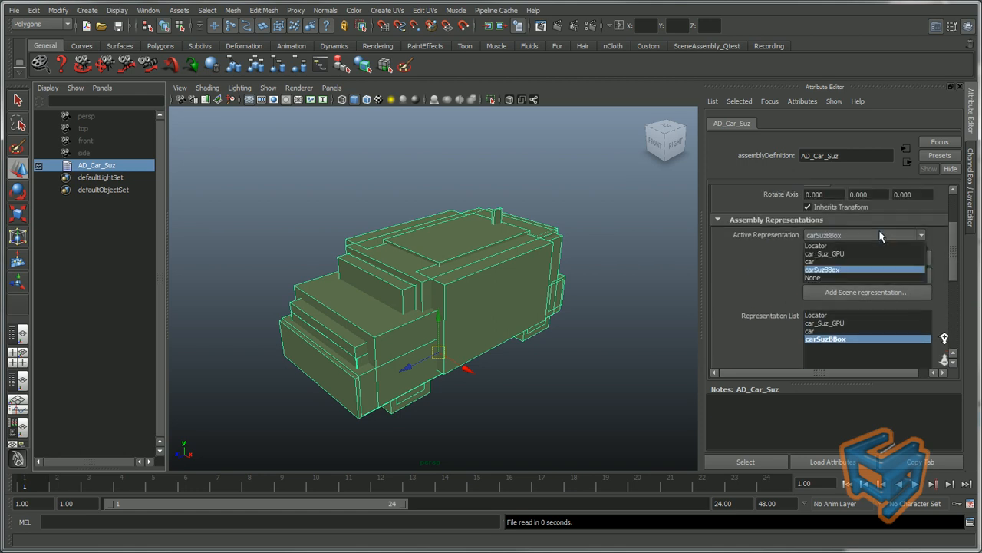
click(852, 262)
scroll(944, 277, down, 4)
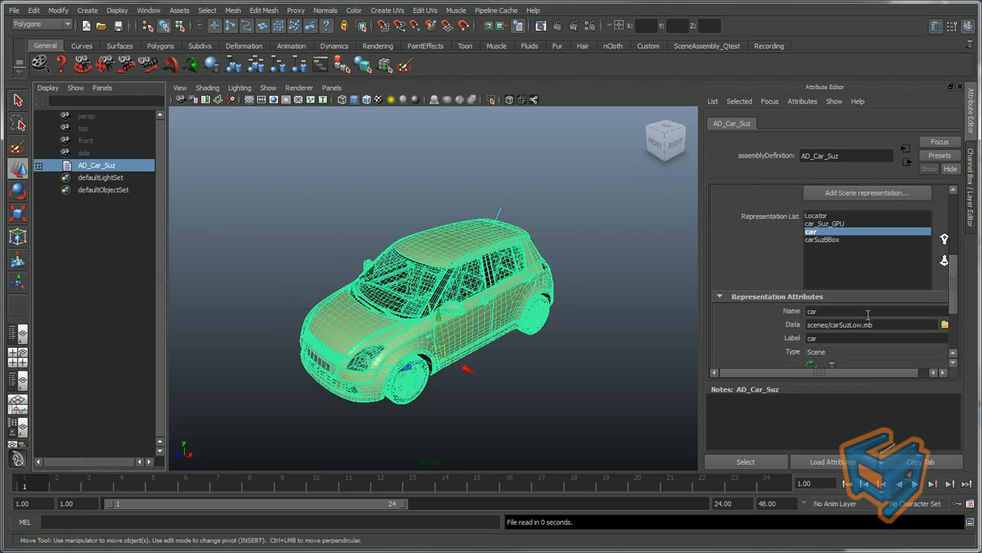
click(868, 311)
text(Suz)
click(853, 338)
text(Suz)
key(Return)
click(120, 28)
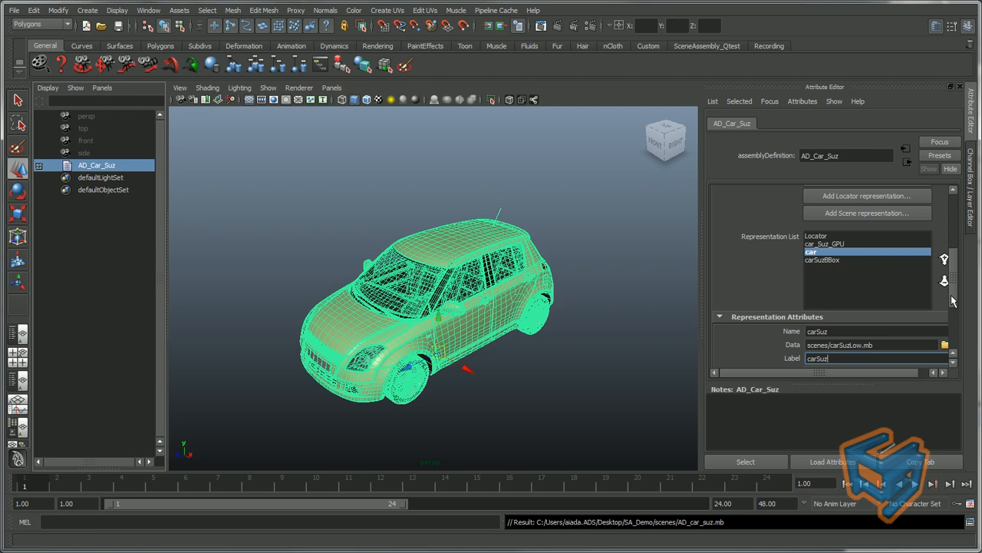
Assign carAcLow.mb as the data file of the carSuz representation.
mouse_move(952, 301)
mouse_down()
mouse_move(953, 287)
mouse_move(950, 316)
mouse_up()
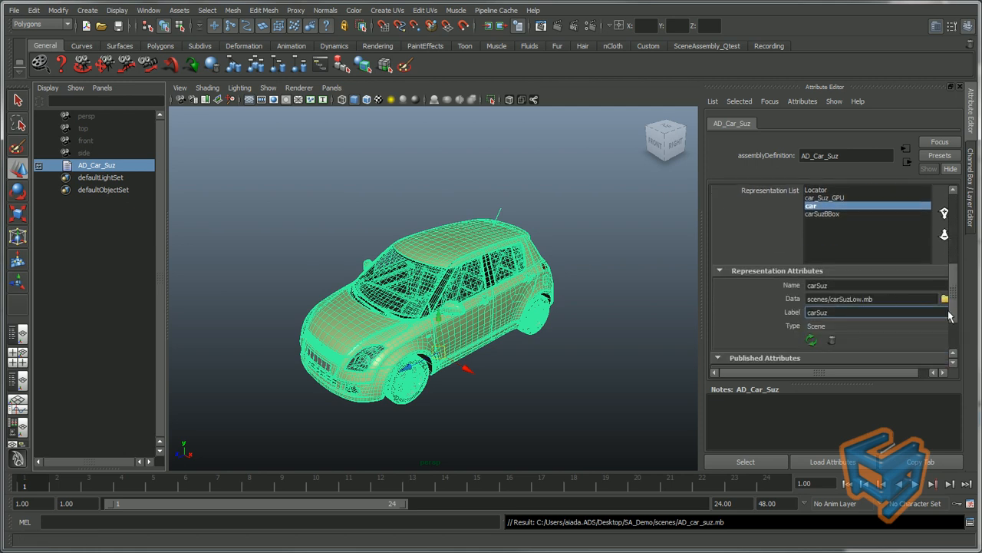
click(892, 298)
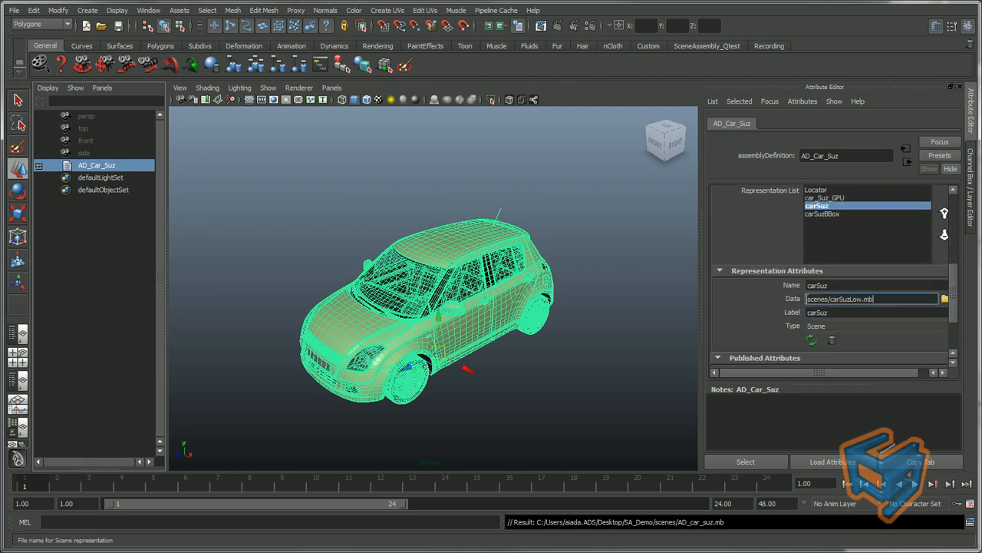
click(945, 299)
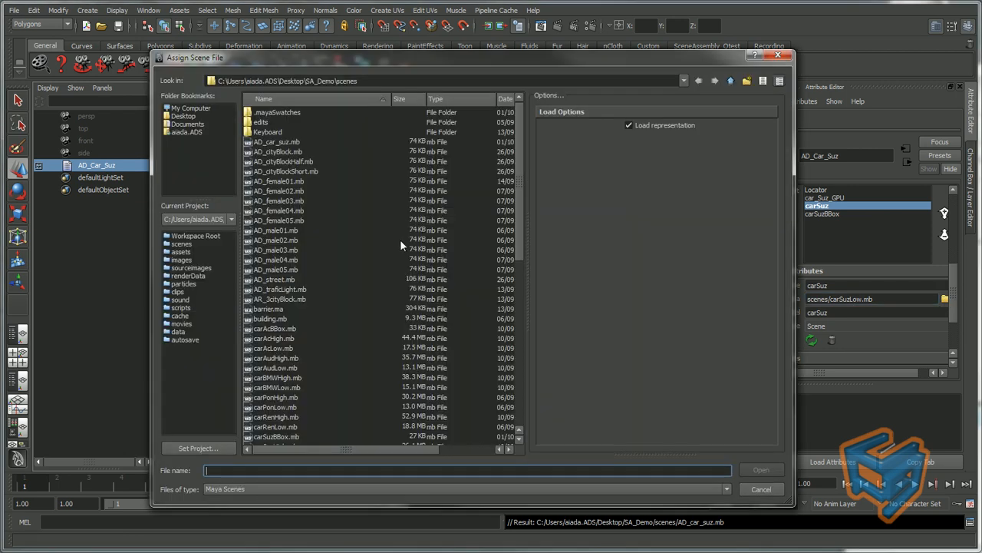
double_click(273, 349)
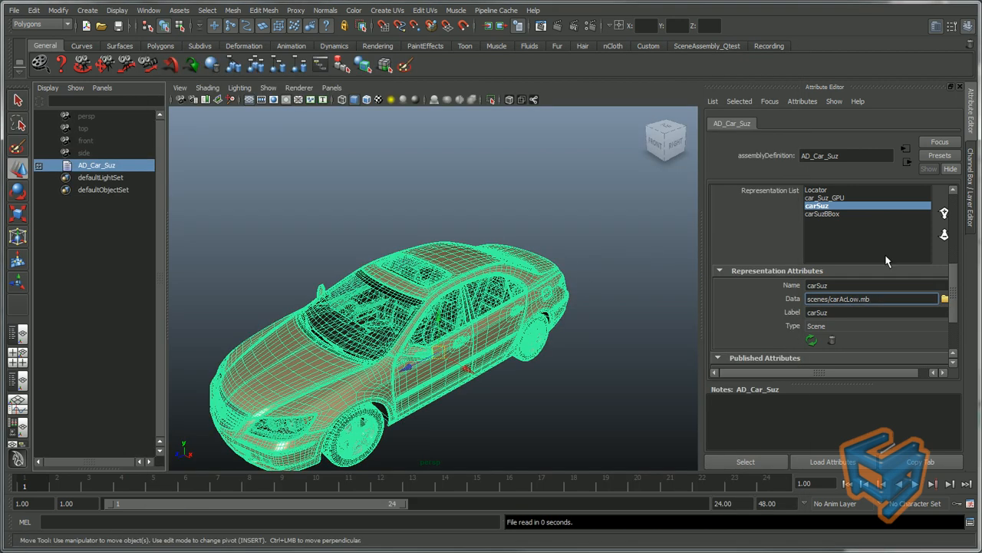
Activate the car_Suz_GPU representation and assign car_Ac_low.abc as its cache data file.
scroll(886, 261, up, 5)
click(915, 221)
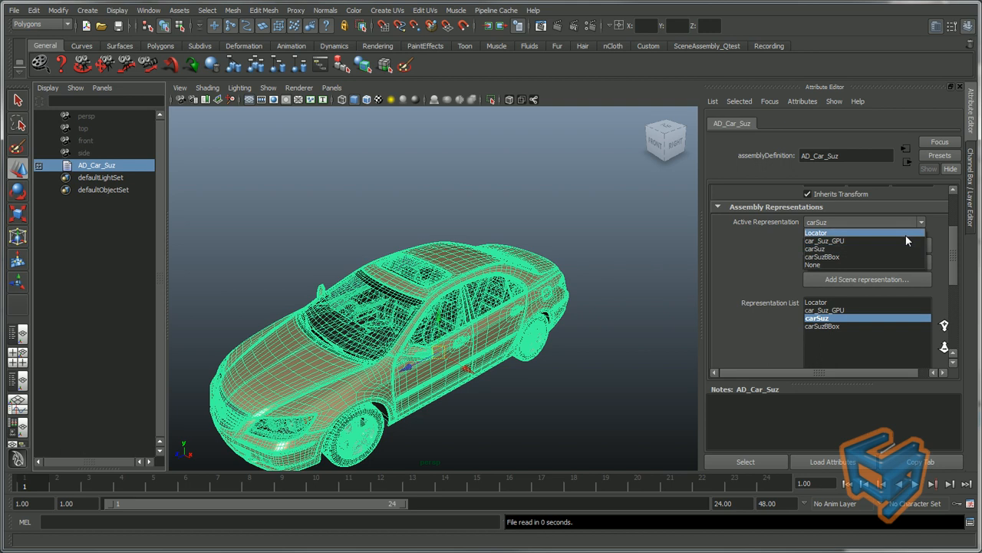
click(906, 240)
scroll(942, 277, down, 3)
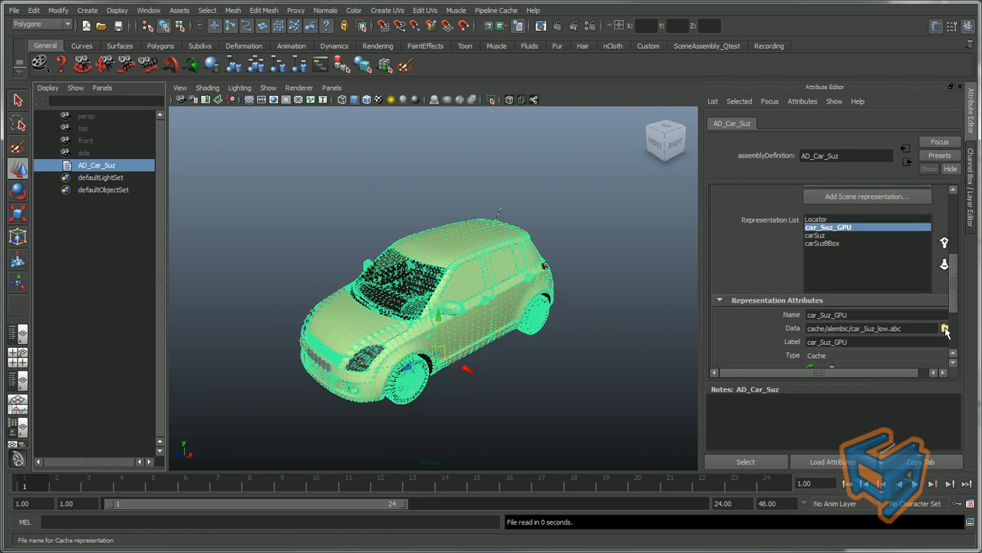
click(944, 329)
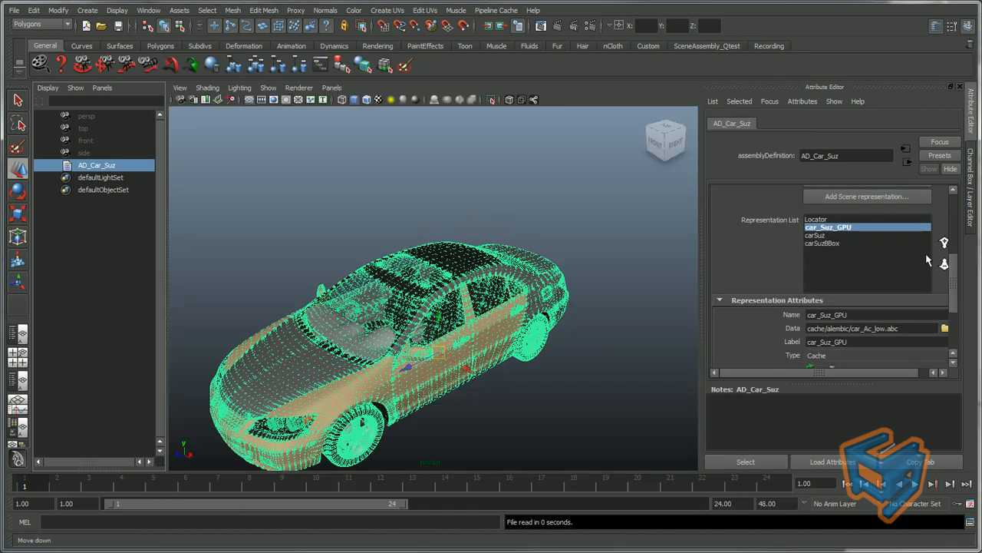
Activate the carSuzBBox representation and assign carAcuBBox.mb from the scenes folder as its data file.
click(822, 243)
scroll(722, 335, down, 3)
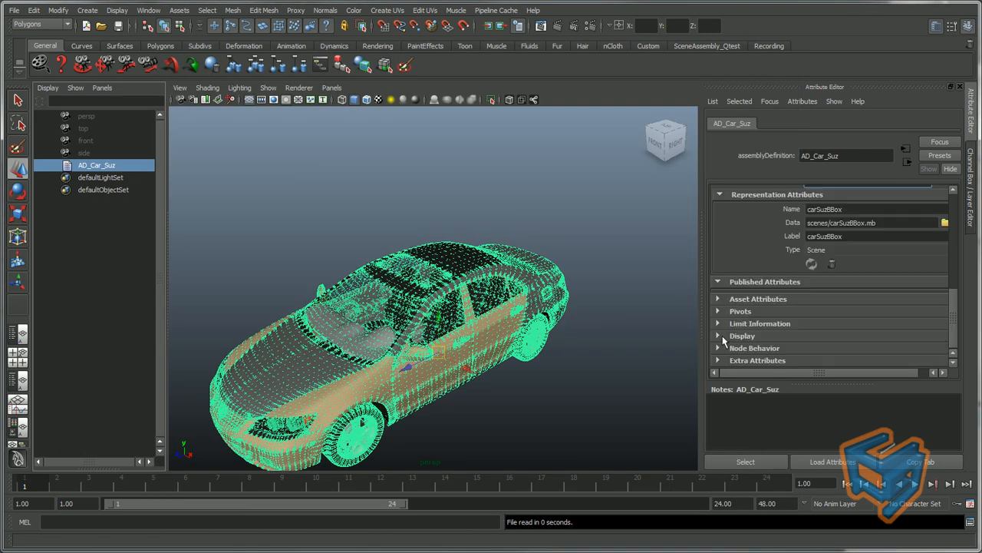
click(944, 223)
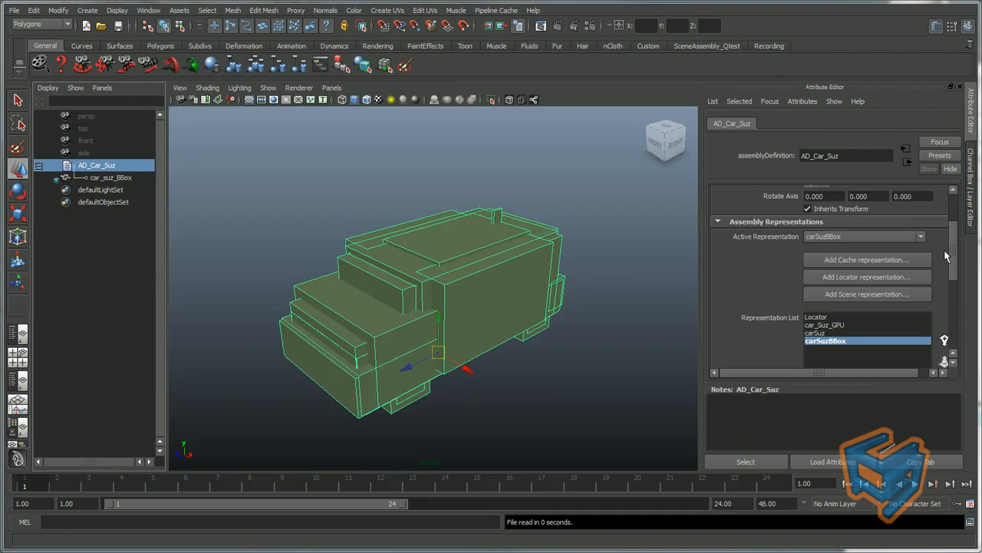
drag(952, 258, 953, 294)
click(944, 311)
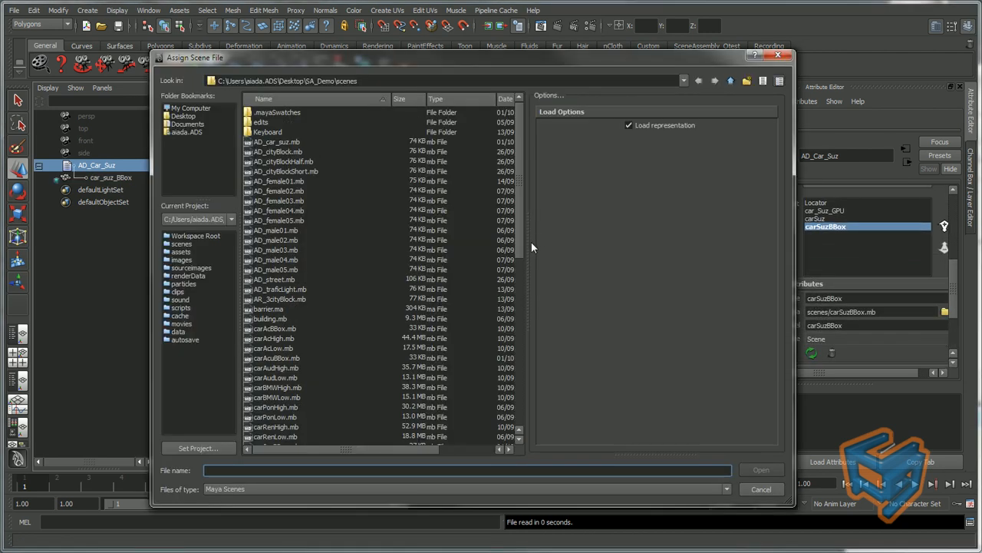
scroll(323, 261, down, 3)
double_click(295, 277)
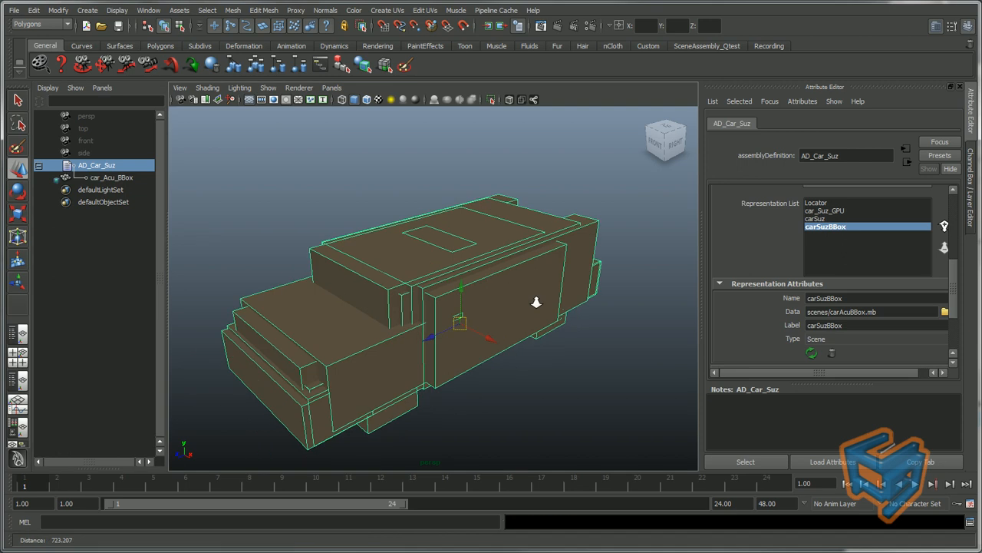
Set the name and label of the carSuzBBox representation to carAcuBBox.
alt+right_drag(535, 302, 531, 304)
scroll(868, 265, up, 1)
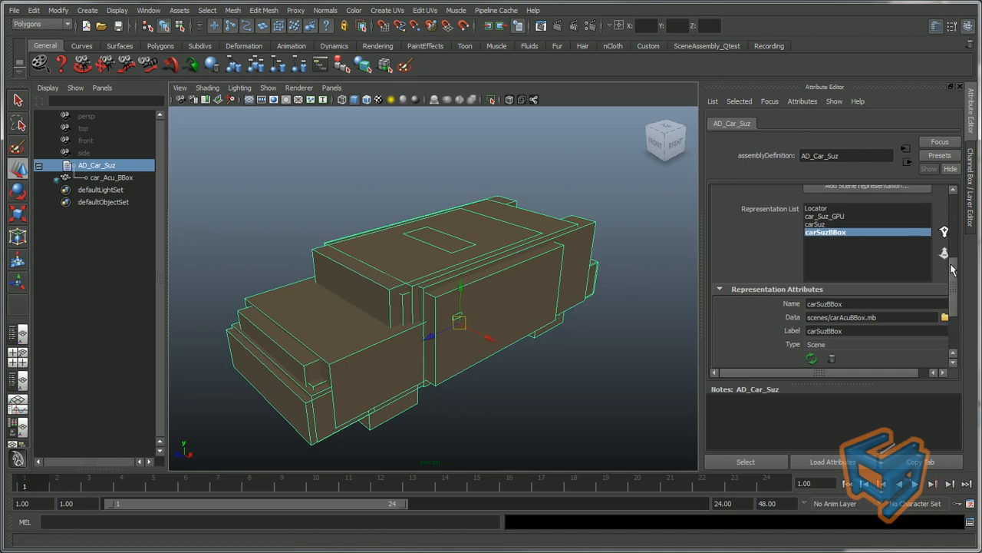
drag(853, 301, 768, 305)
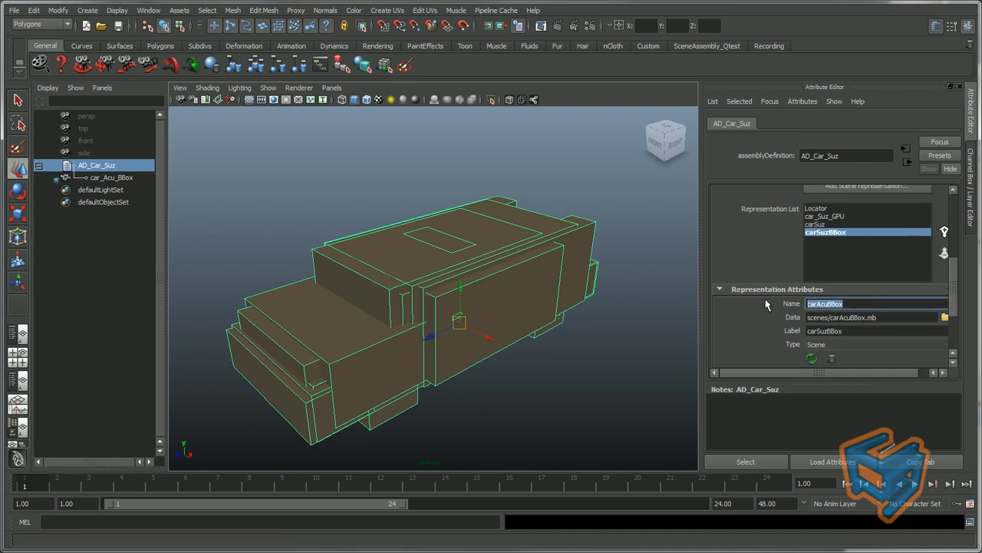
key(Return)
Set the name and label of the carSuz representation to carAcu.
click(815, 223)
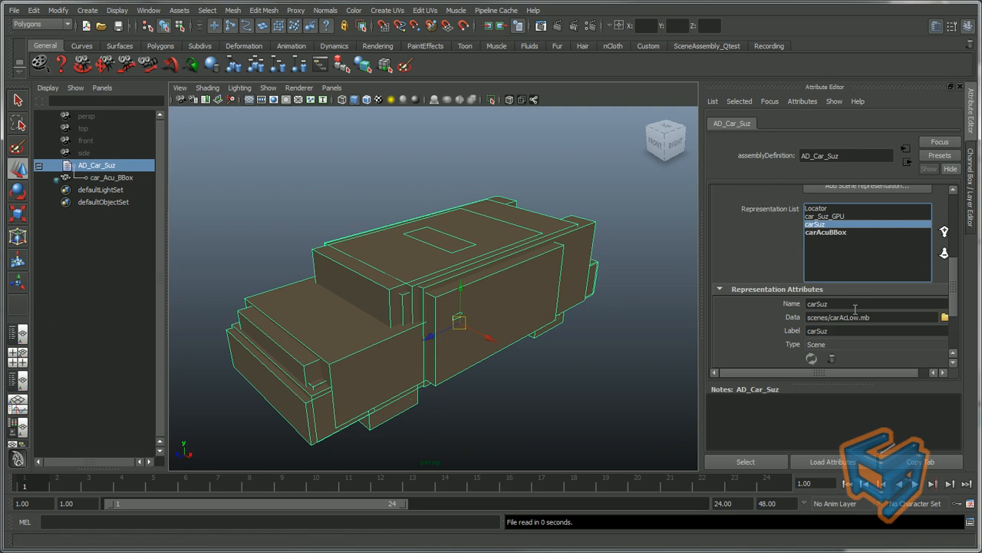
double_click(820, 303)
text(carAcu)
click(835, 330)
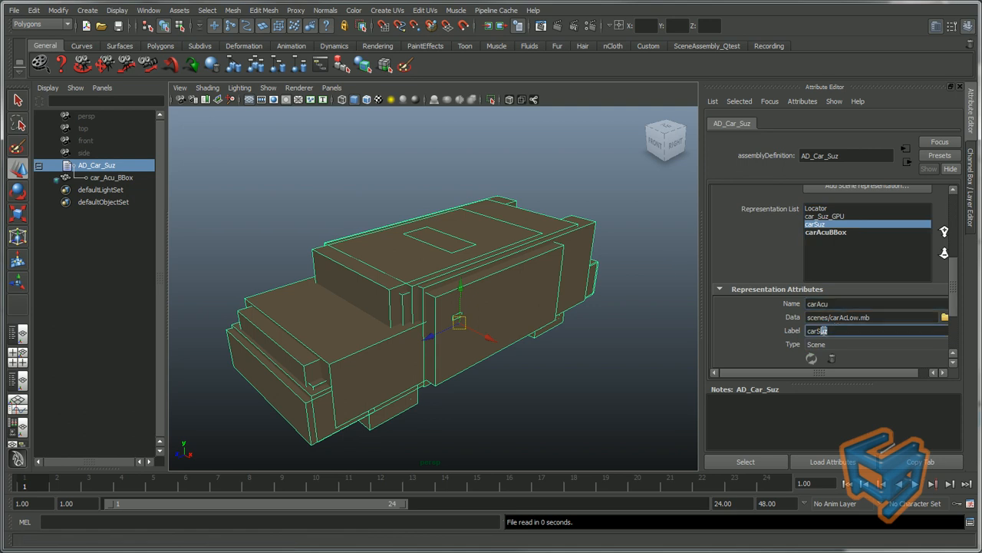
Set the name and label of the car_Suz_GPU representation to car_Acu_GPU.
click(851, 218)
drag(821, 304, 833, 304)
text(Acu)
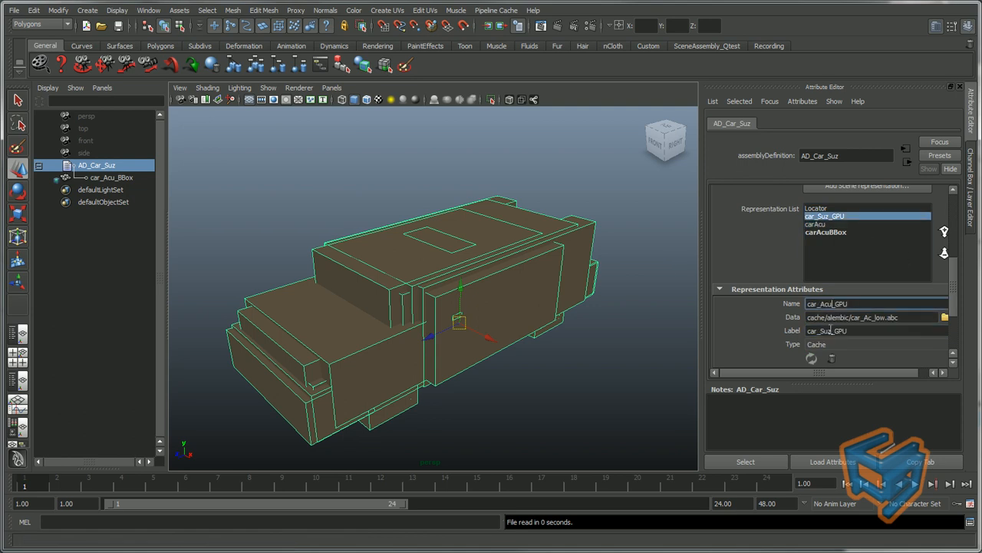
drag(821, 331, 832, 330)
text(Acu)
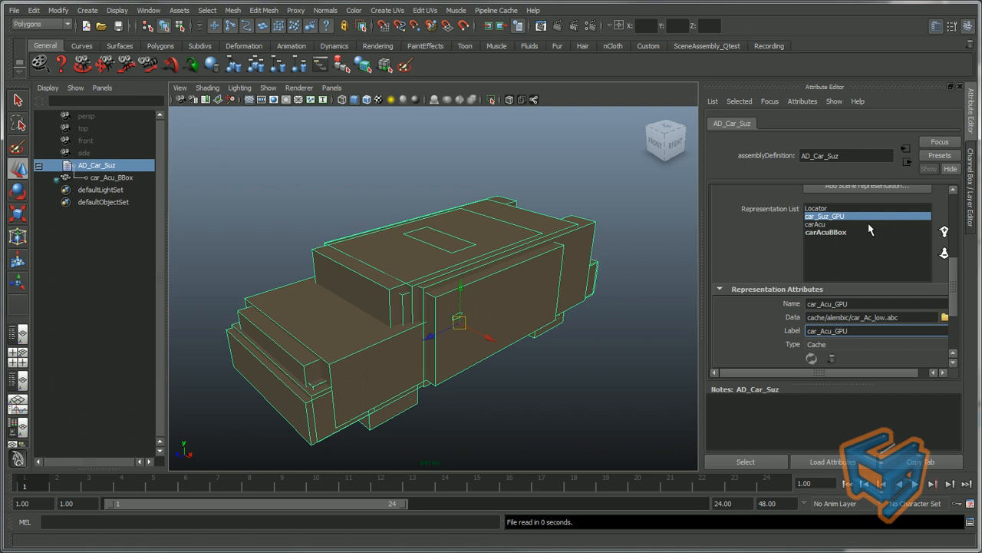
Activate the Locator representation with its data text set to Car_Acu, and rename the assembly definition node to AD_Car_Acu.
click(865, 209)
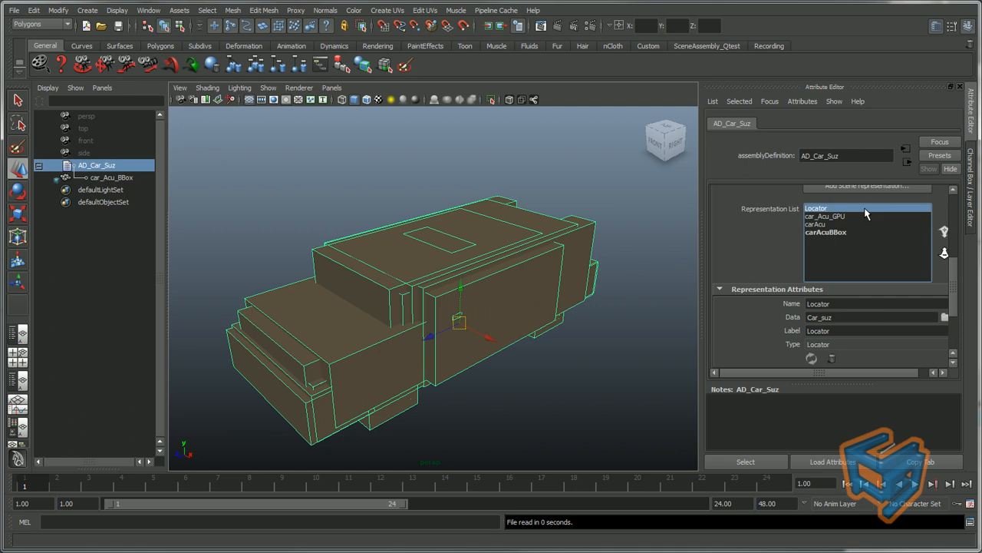
click(830, 317)
text(Acu)
key(Return)
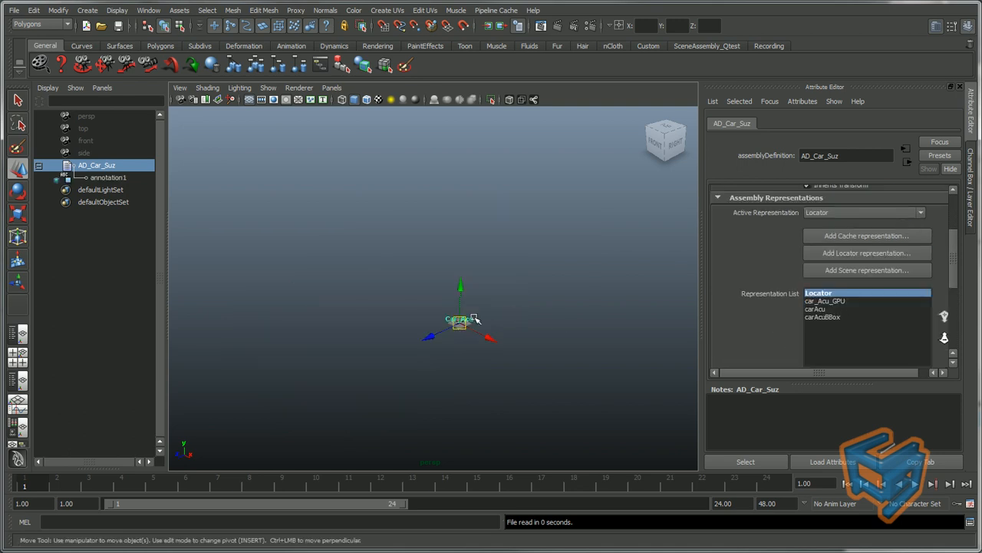
click(428, 321)
click(444, 315)
Switch the active representation of AD_Car_Acu through car_Acu_GPU, carAcu and carAcuBBox.
click(863, 212)
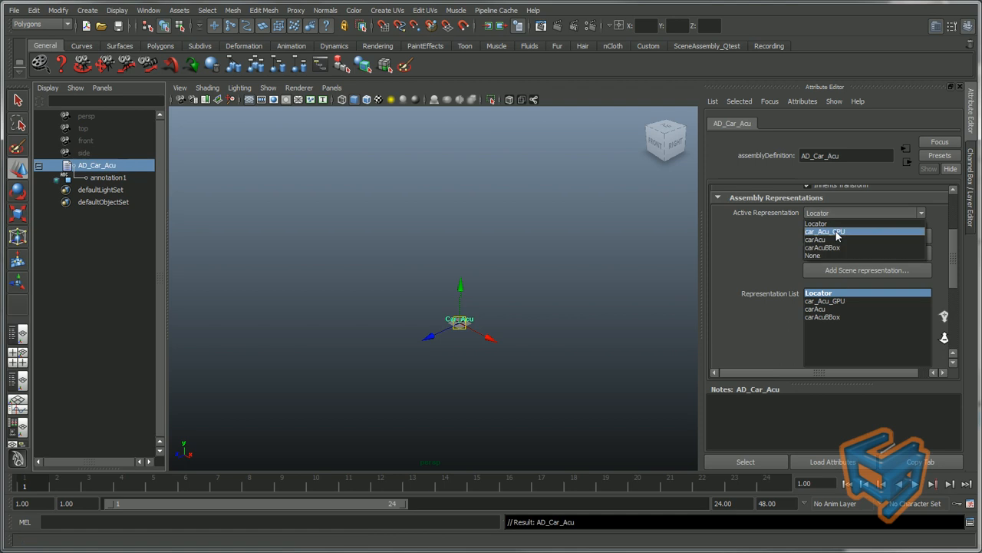
click(835, 229)
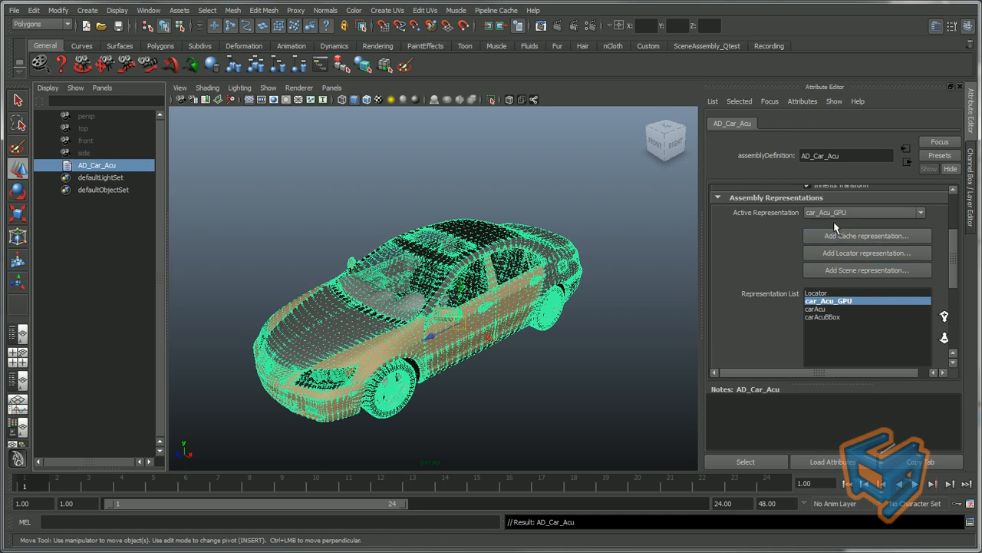
scroll(951, 299, down, 2)
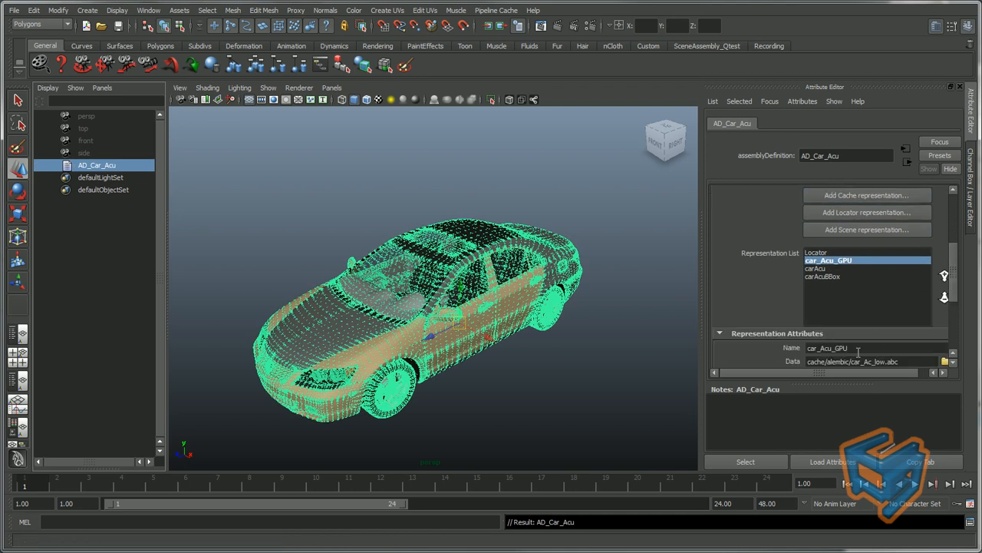
right_drag(526, 282, 654, 384)
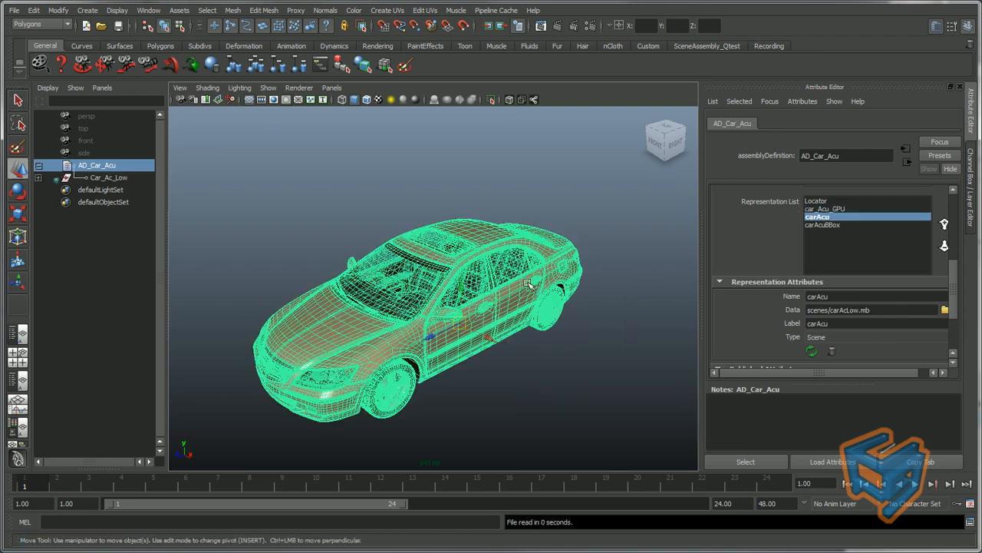
right_drag(527, 262, 631, 461)
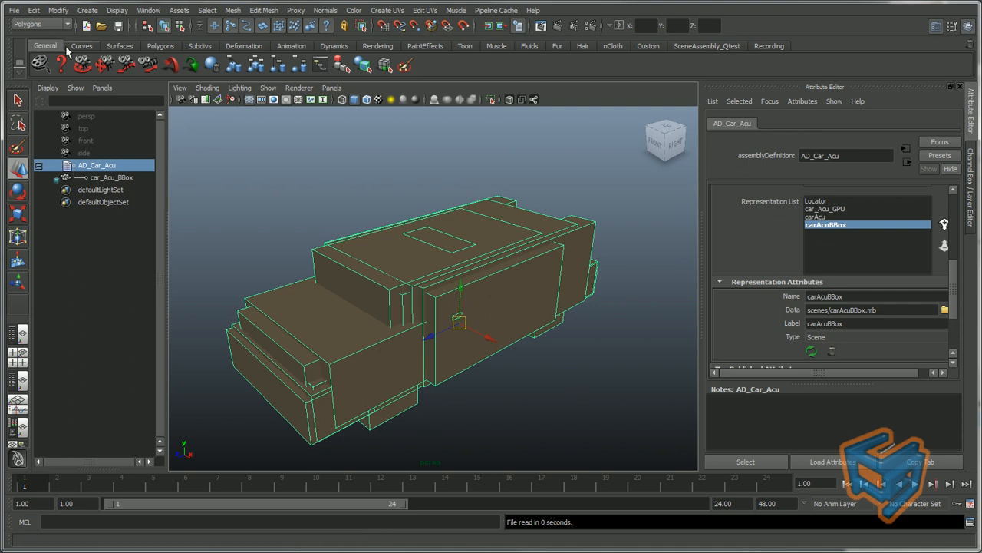
Save the scene under a new name as Maya Binary in the scenes folder and reselect AD_Car_Acu.
click(15, 11)
click(31, 64)
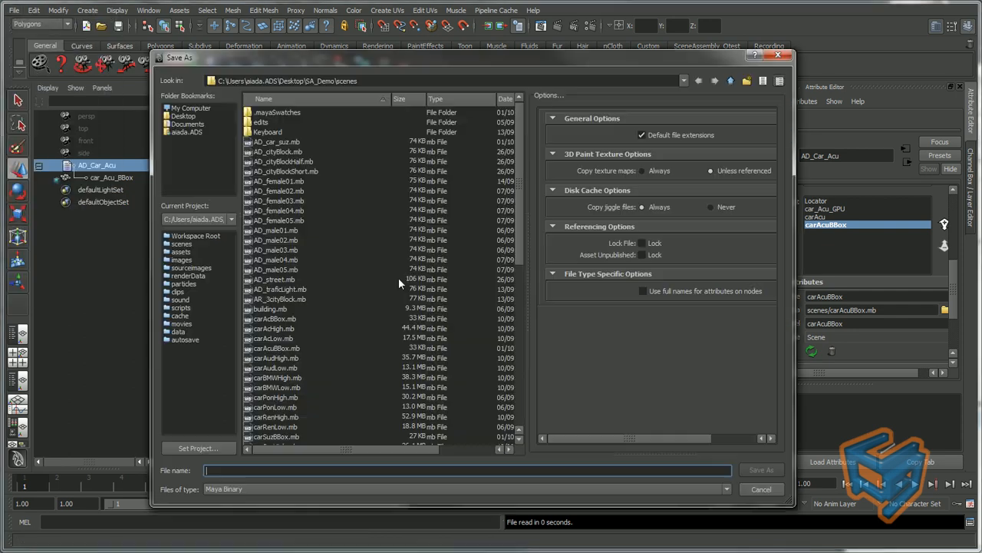
click(756, 468)
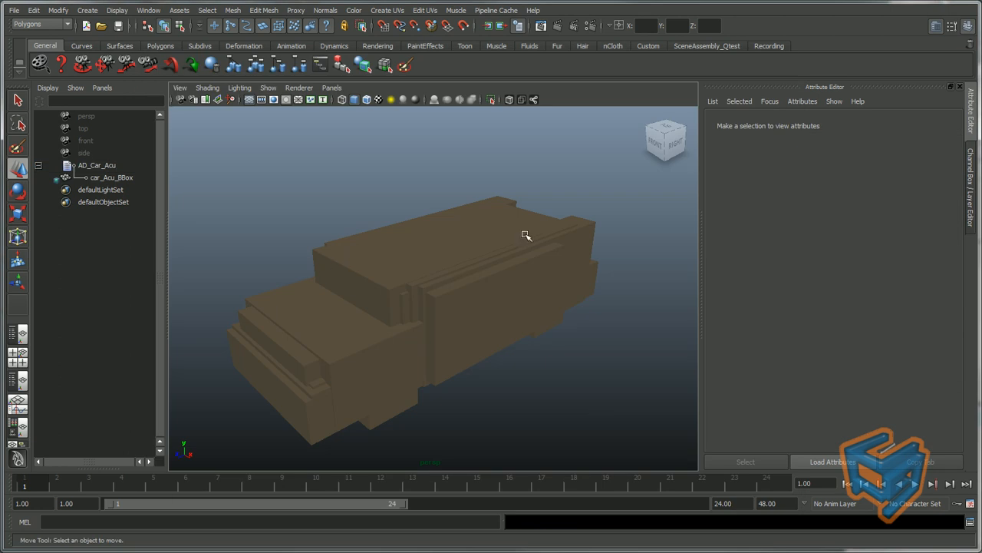
click(138, 169)
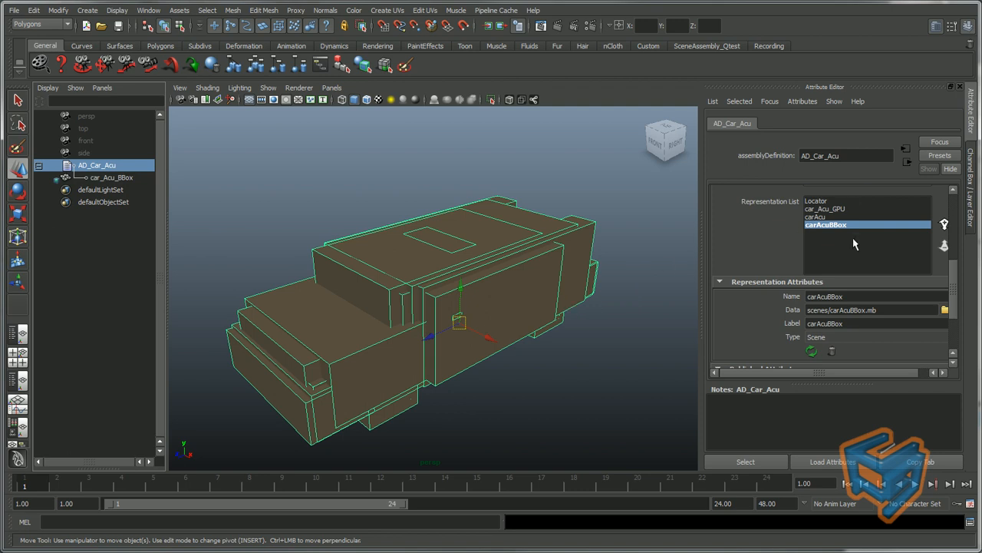
scroll(804, 233, up, 3)
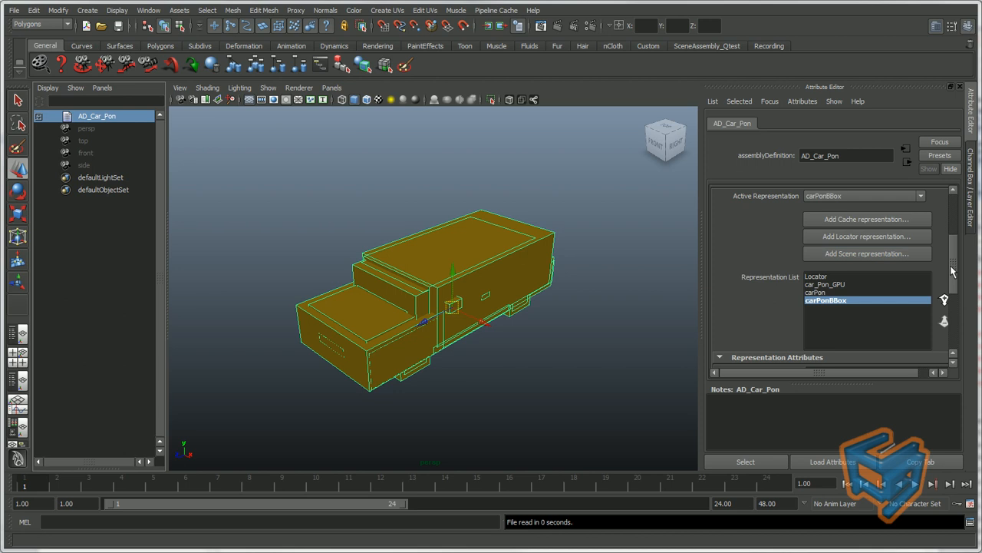
Activate the Locator representation of the AD_Car_Pon assembly definition.
scroll(954, 265, up, 1)
scroll(953, 264, up, 2)
click(818, 315)
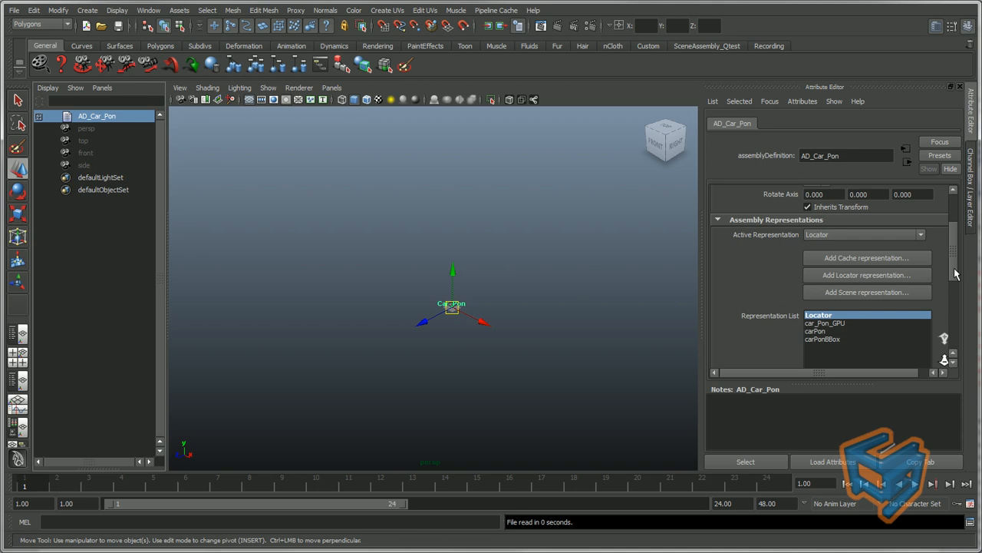
scroll(954, 276, down, 6)
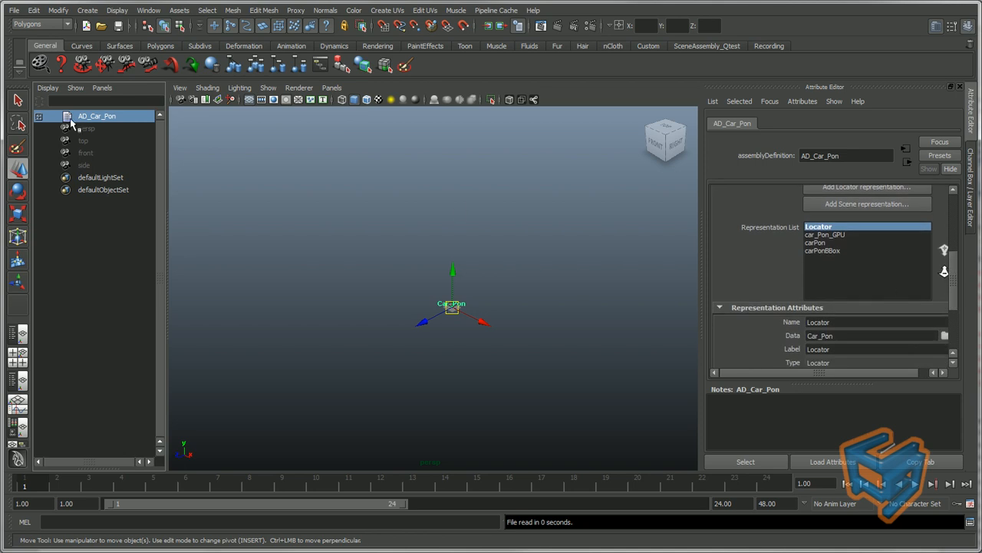
Enable the display arrow on annotation1 under AD_Car_Pon and move the annotation to about -276, 274, 70 cm.
click(39, 116)
click(107, 129)
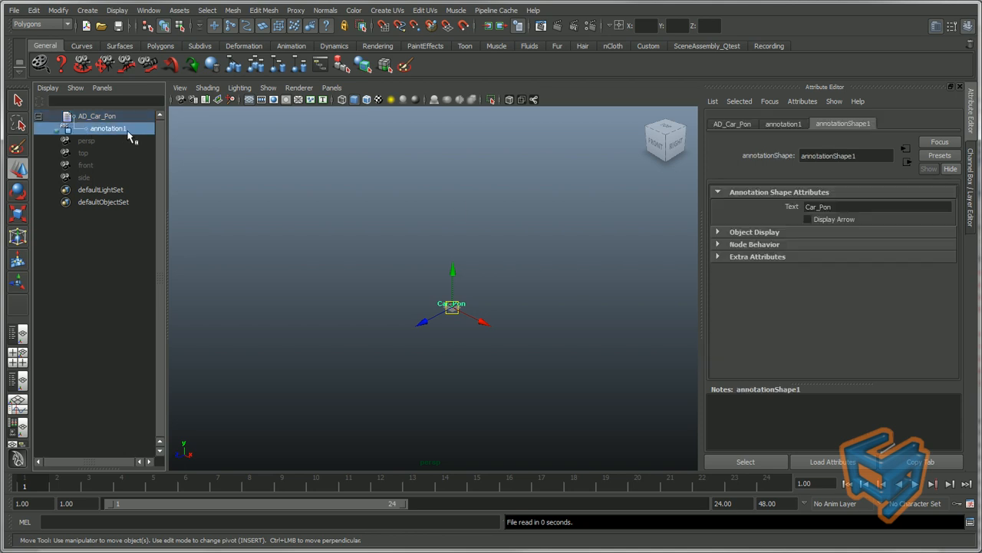
click(824, 222)
drag(337, 166, 326, 151)
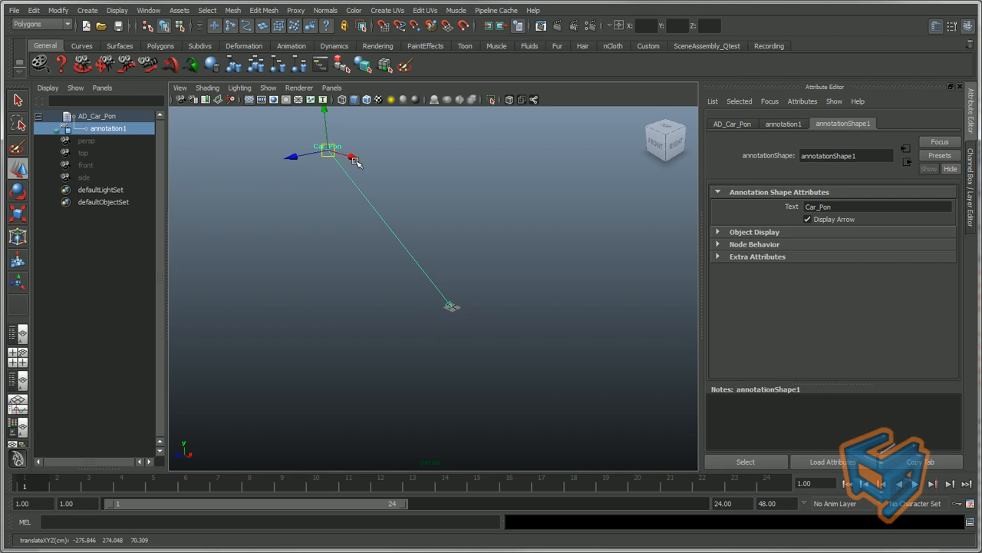
Select AD_Car_Pon and reload its Locator representation to discard the annotation edits.
key(Up)
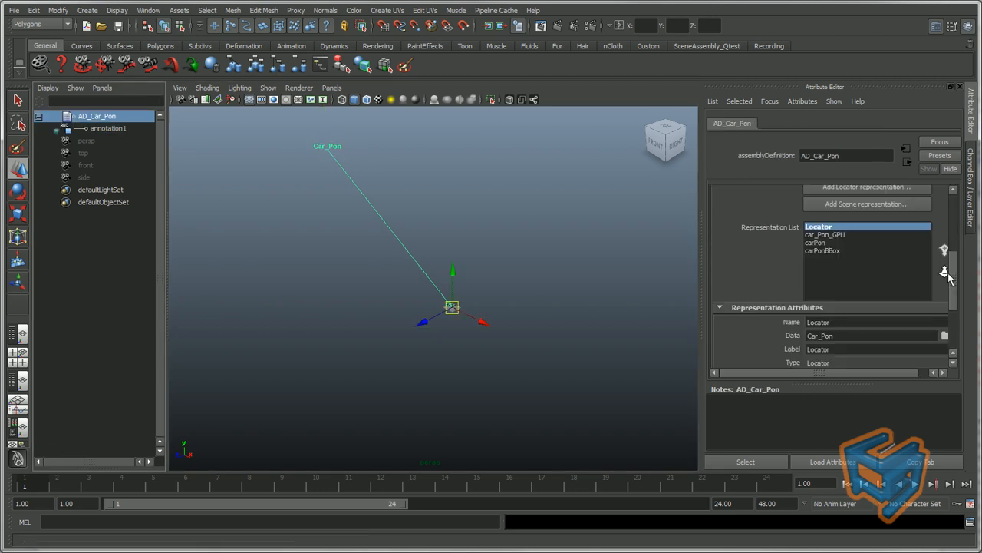
mouse_move(951, 274)
mouse_down()
mouse_move(950, 260)
mouse_move(949, 286)
mouse_up()
click(813, 344)
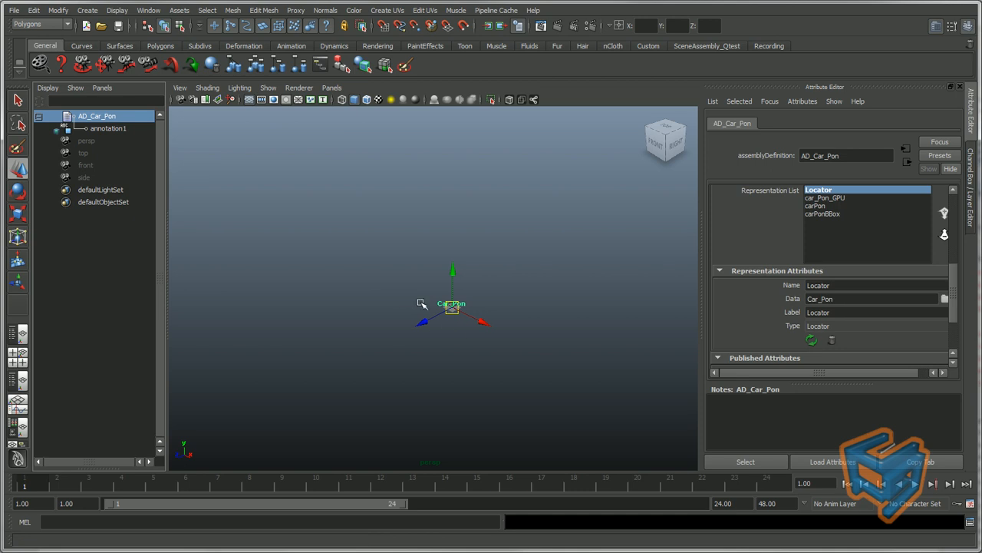
Activate the carPonBBox representation of AD_Car_Pon from the Outliner's scene assembly options.
right_click(133, 118)
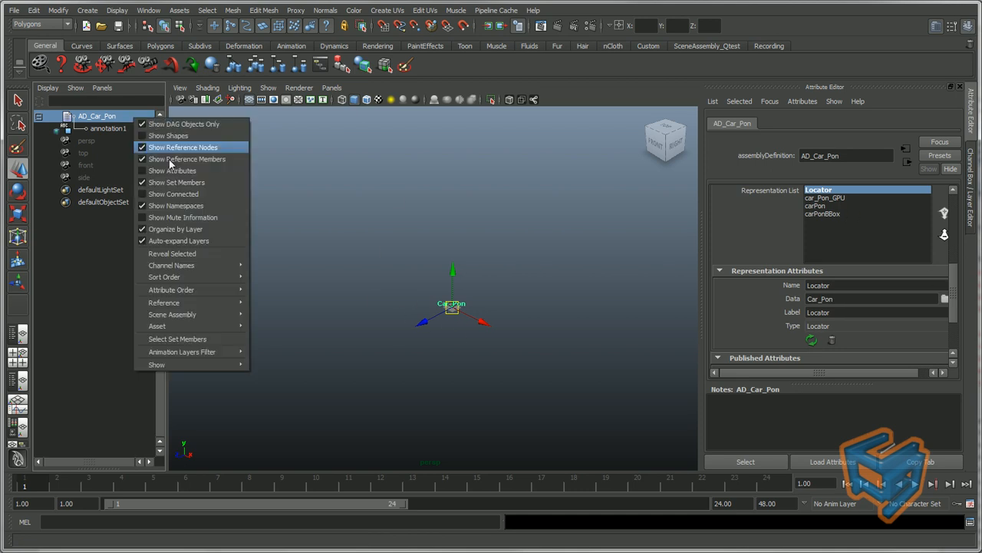
mouse_move(230, 315)
click(309, 347)
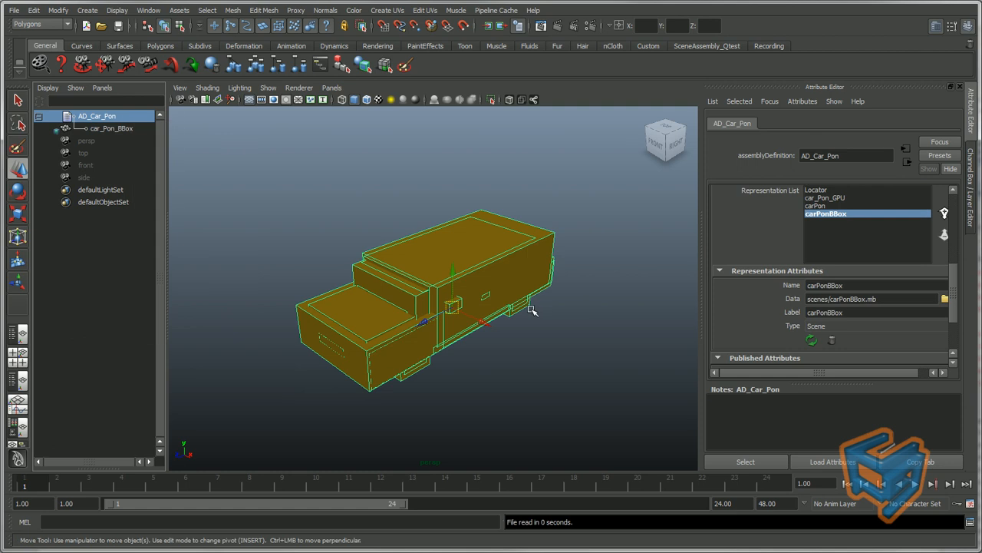
Move the car_Pon_BBox mesh along X to about -353 cm, and reload the carPonBBox representation of AD_Car_Pon.
click(461, 301)
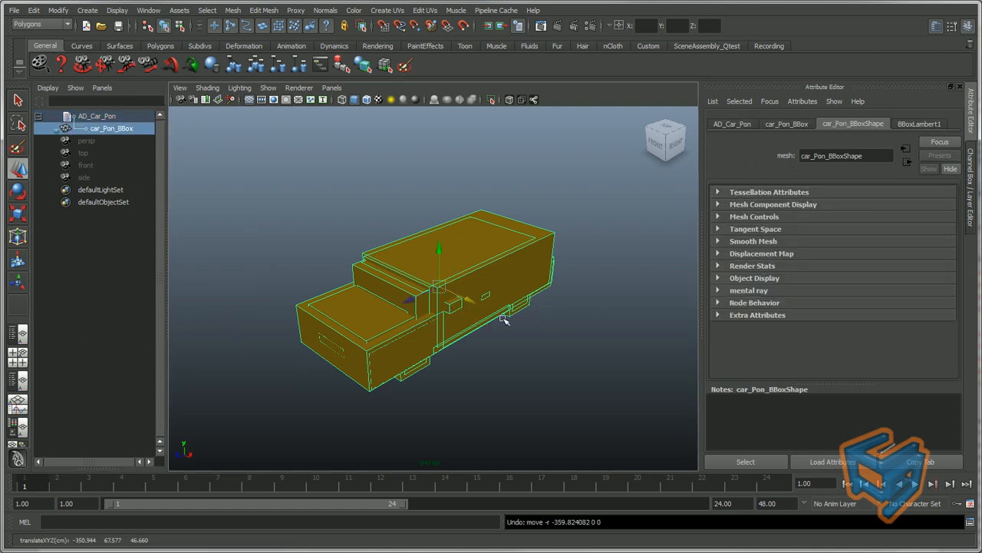
middle_drag(464, 301, 346, 237)
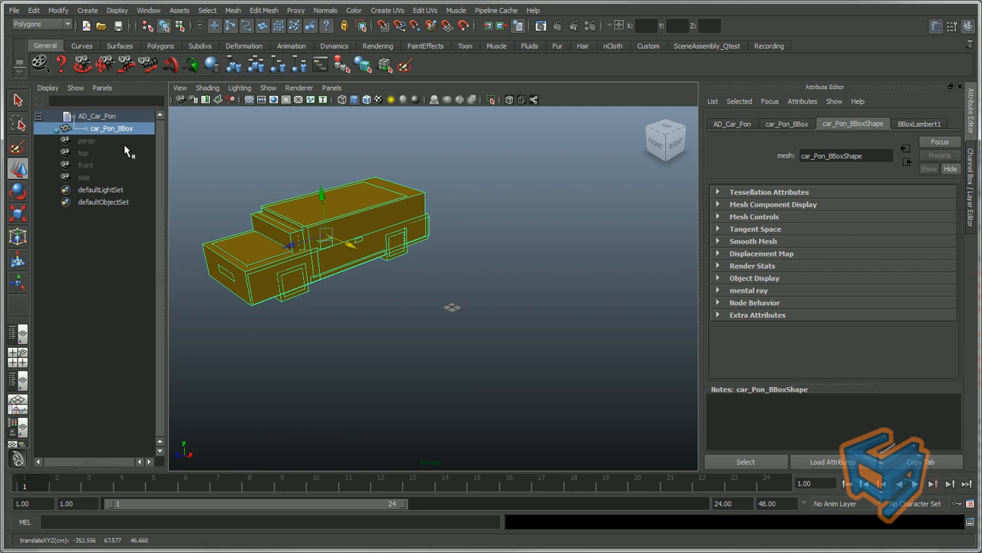
click(119, 116)
click(811, 339)
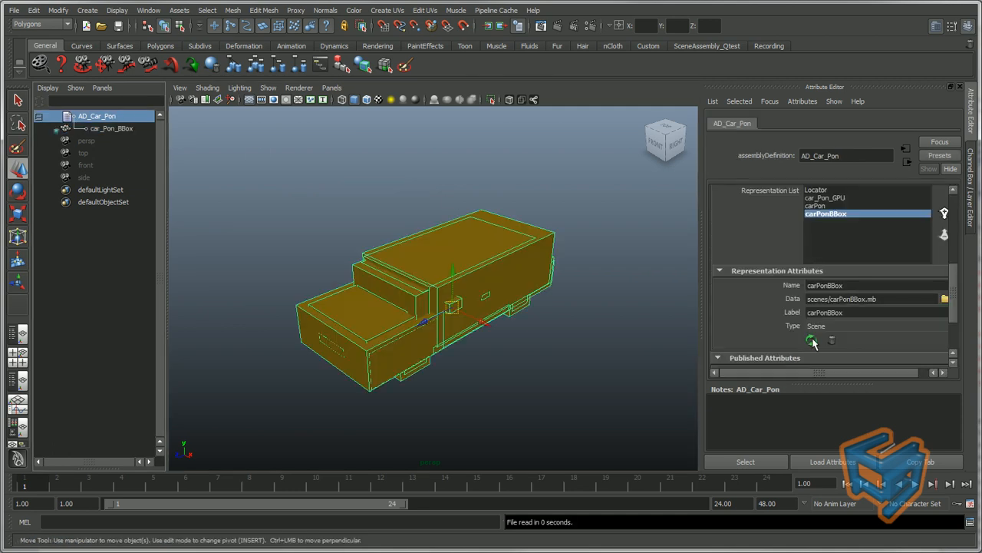
Move the AD_Car_Pon assembly away from the origin and switch it through its Locator, car_Pon_GPU, carPon and carPonBBox representations.
click(96, 120)
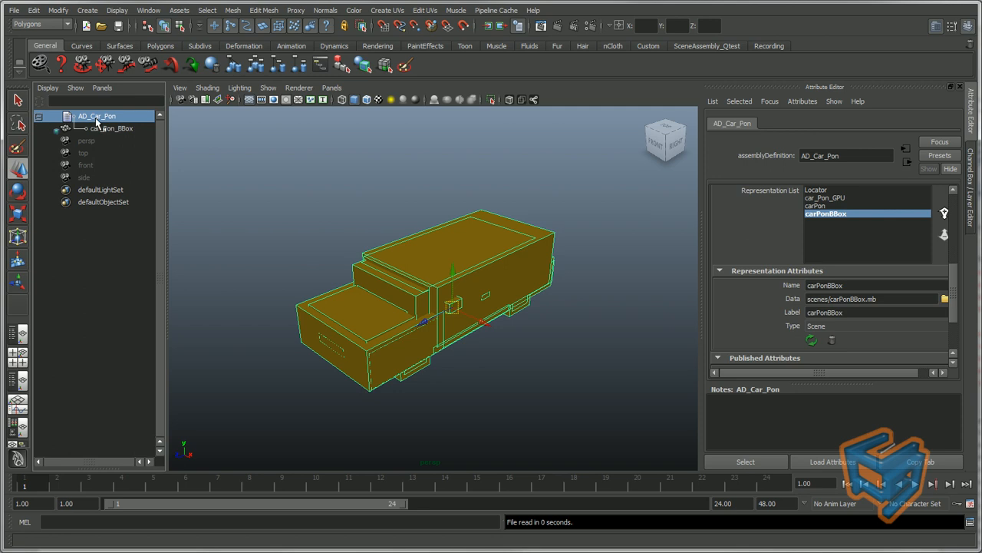
drag(471, 325, 322, 245)
drag(953, 277, 953, 247)
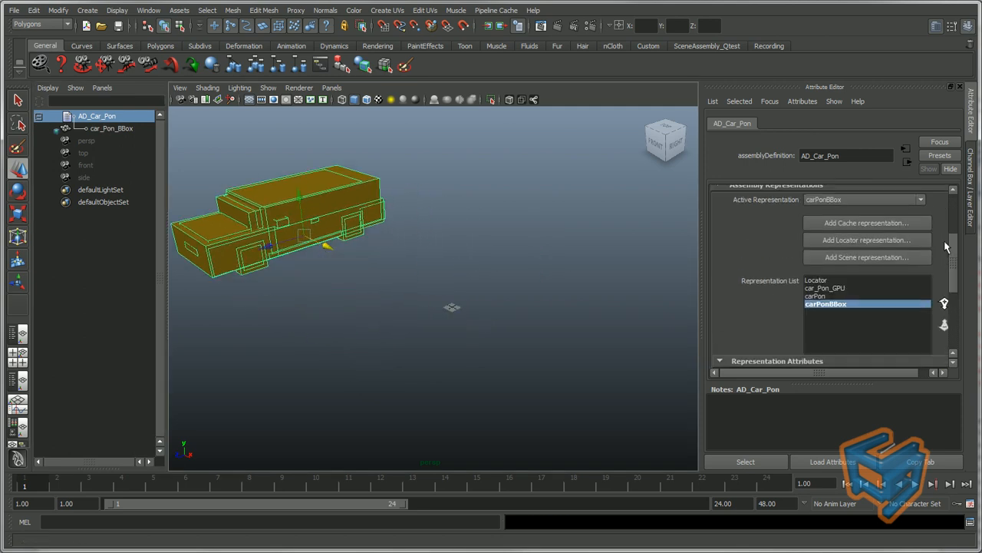
click(838, 200)
click(838, 213)
click(845, 200)
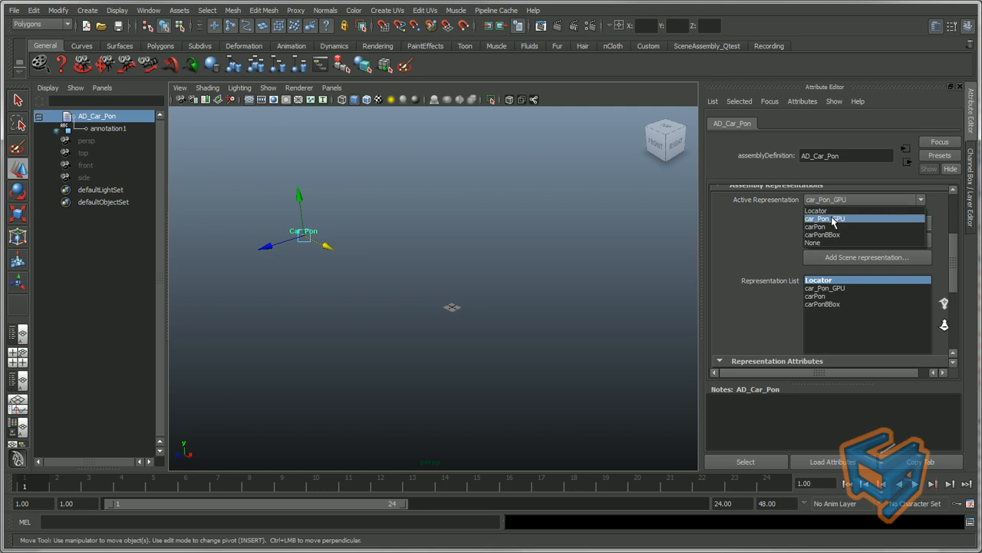
click(836, 213)
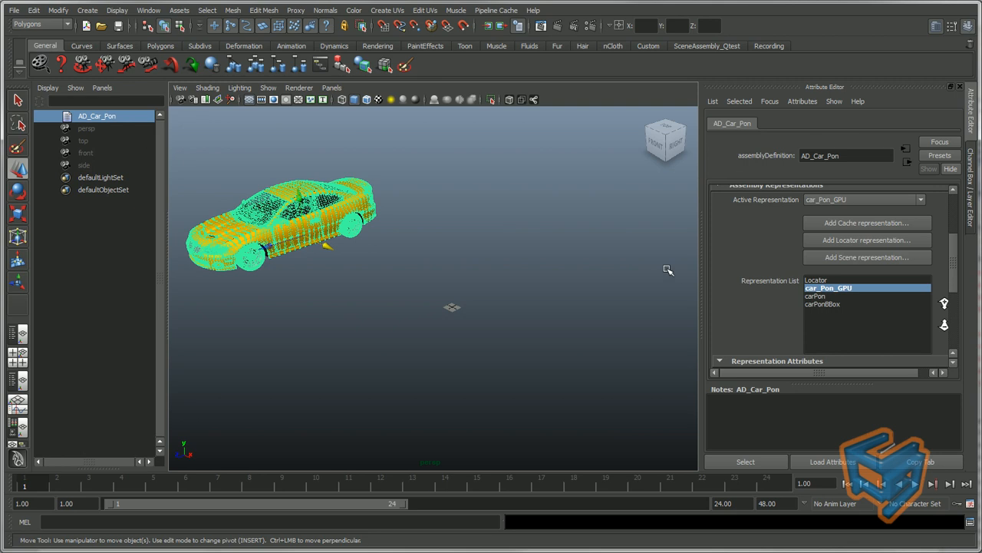
click(859, 199)
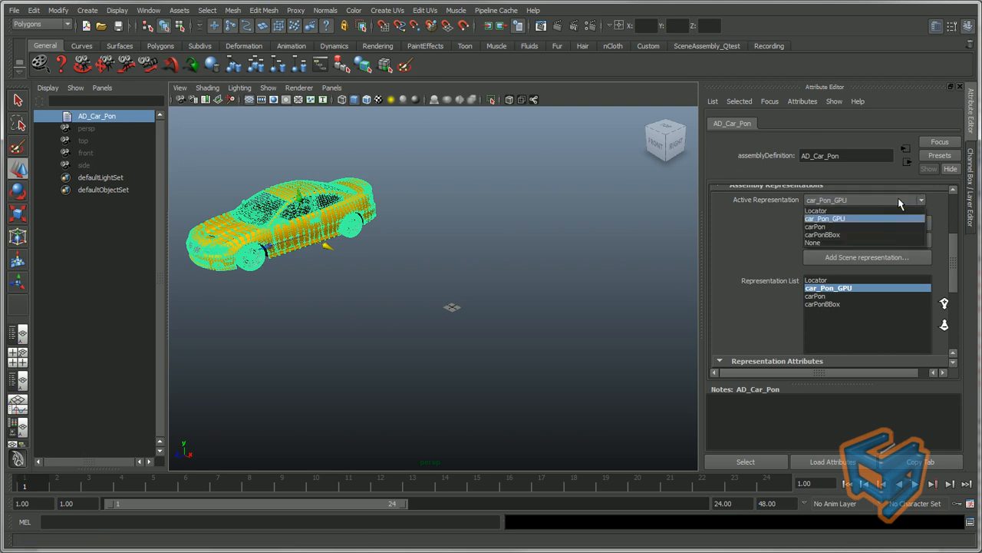
click(865, 202)
click(864, 201)
click(856, 237)
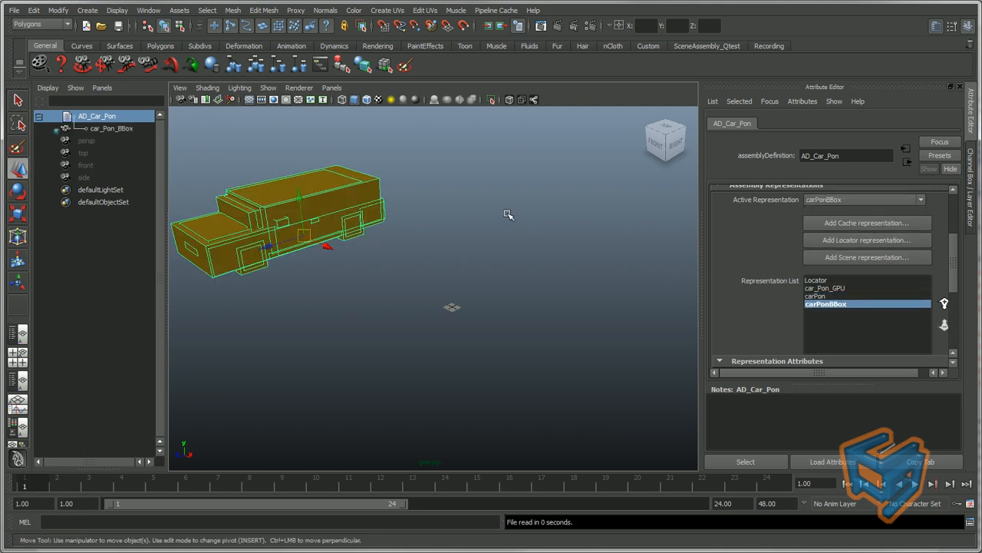
Undo the last representation switches and select AD_Car_Pon again.
key(ctrl+z)
key(ctrl+z)
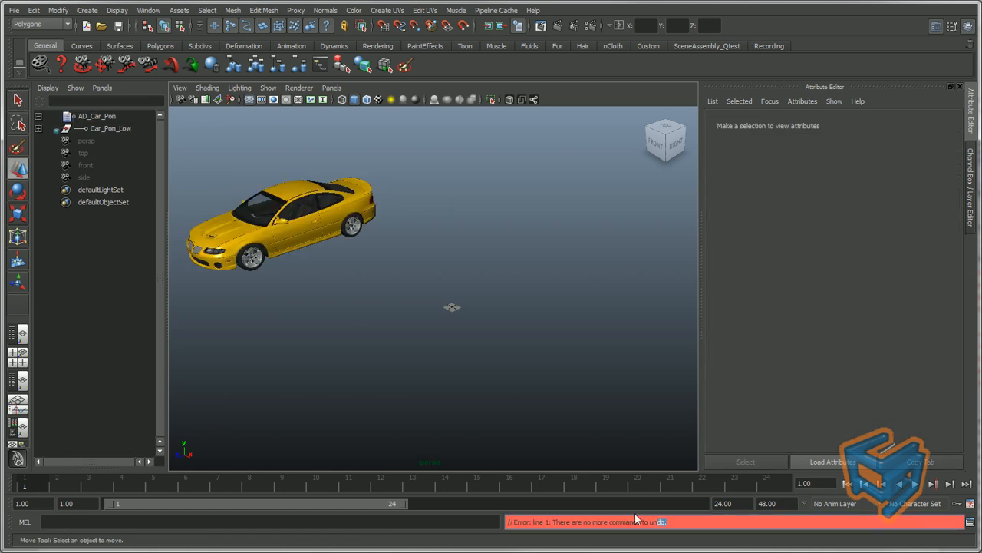
click(112, 117)
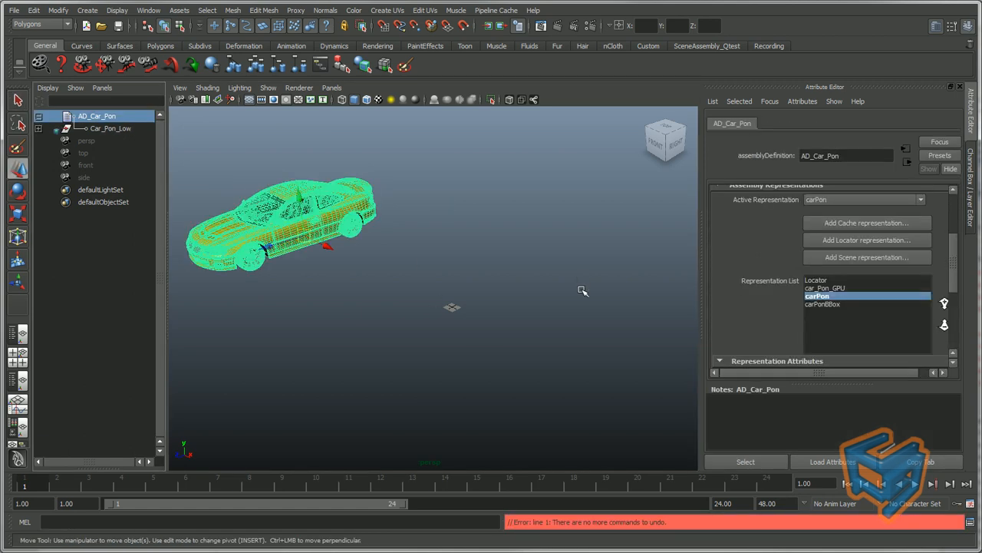
Reopen the recent scene AD_car_Pon.mb without saving the changes.
right_click(102, 28)
click(114, 35)
click(488, 299)
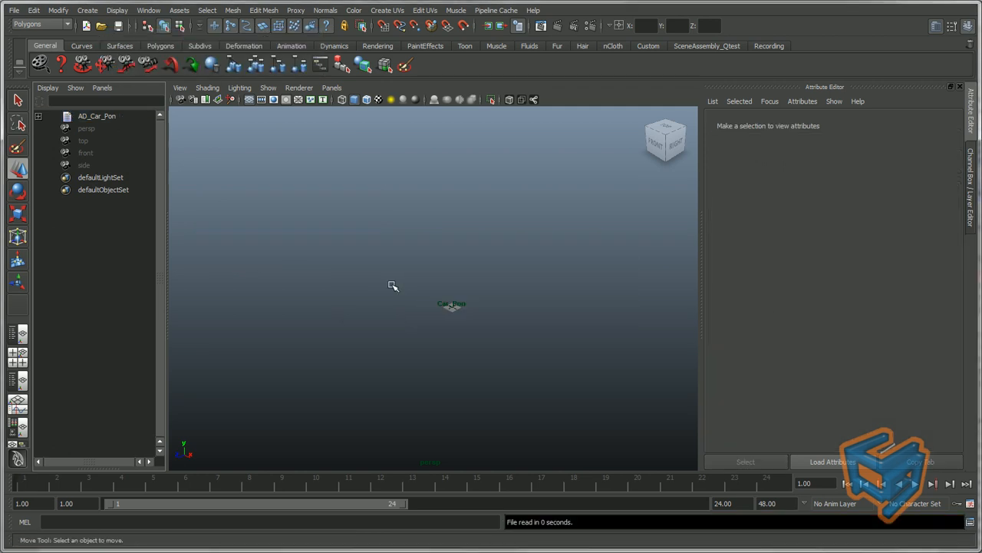
Select AD_Car_Pon and switch its active representation through car_Pon_GPU, carPon and carPonBBox.
click(107, 116)
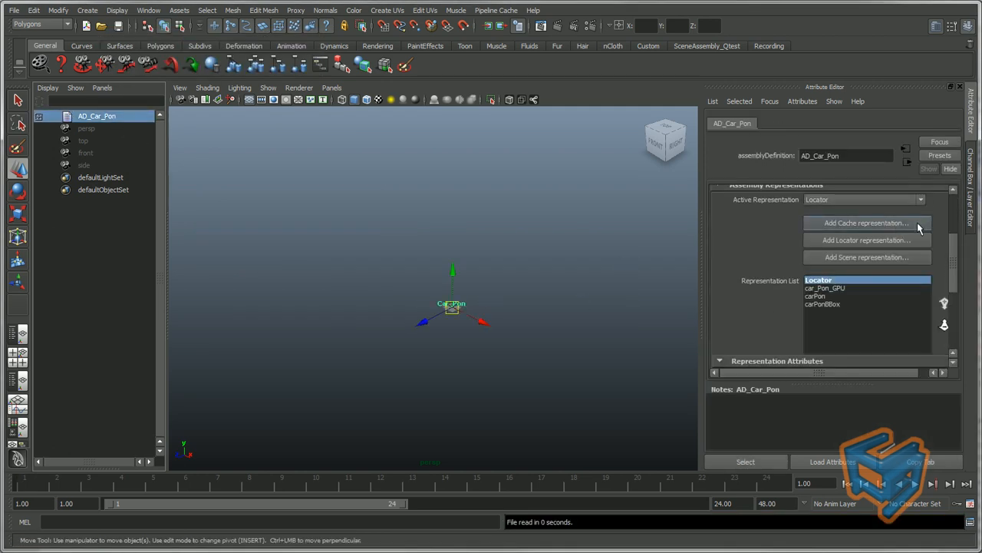
click(907, 200)
click(871, 219)
click(870, 207)
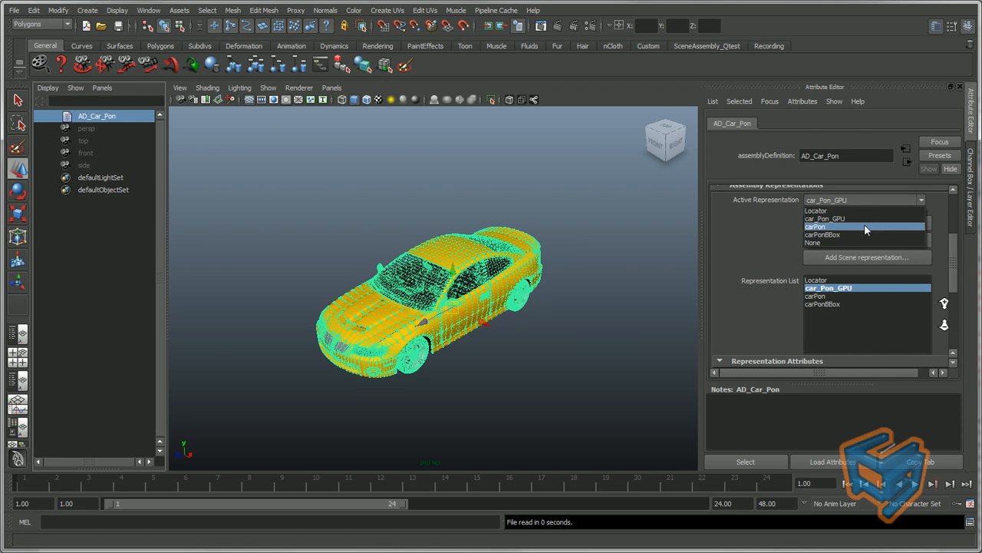
click(864, 225)
click(865, 200)
click(861, 235)
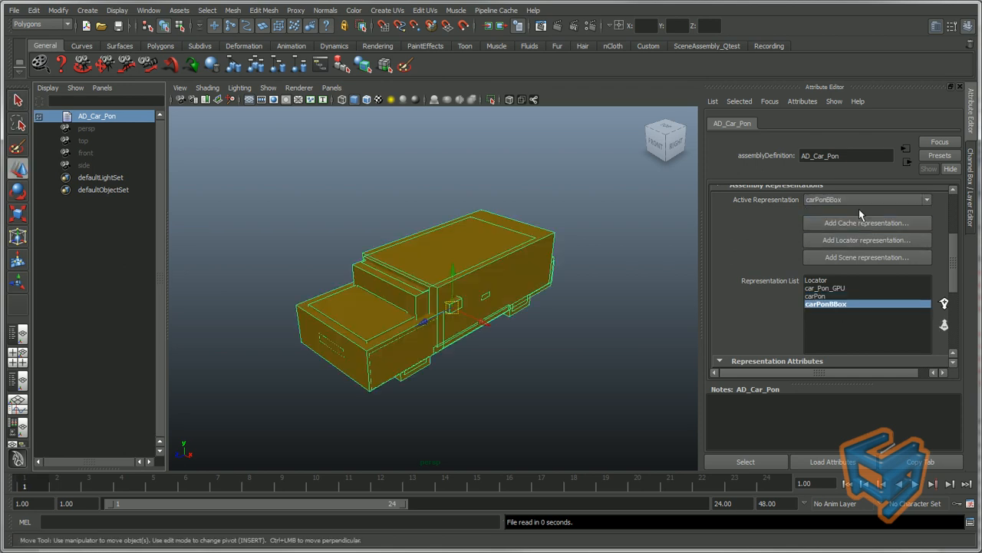
Set AD_Car_Pon's active representation to None, and return it to Locator.
scroll(851, 203, down, 1)
click(849, 202)
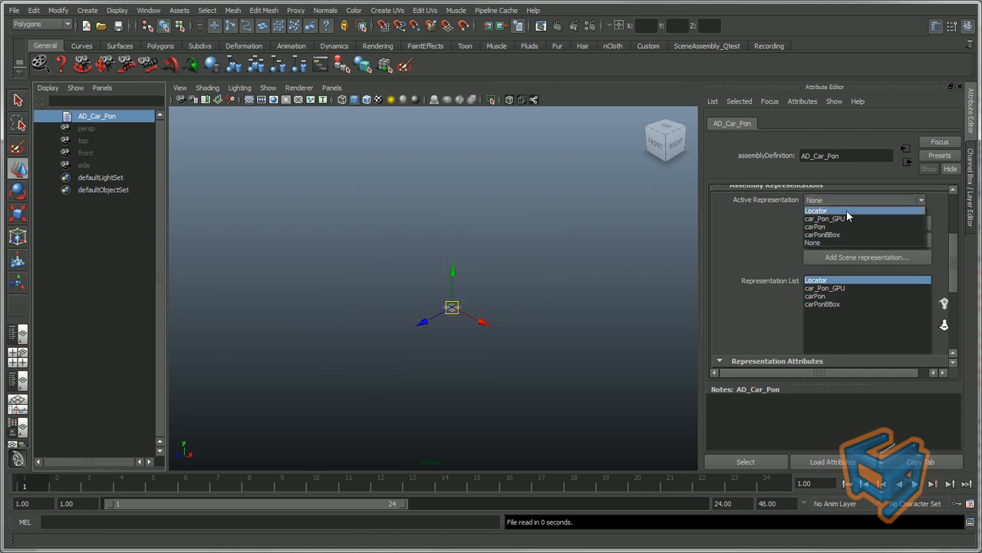
click(847, 210)
scroll(860, 282, down, 1)
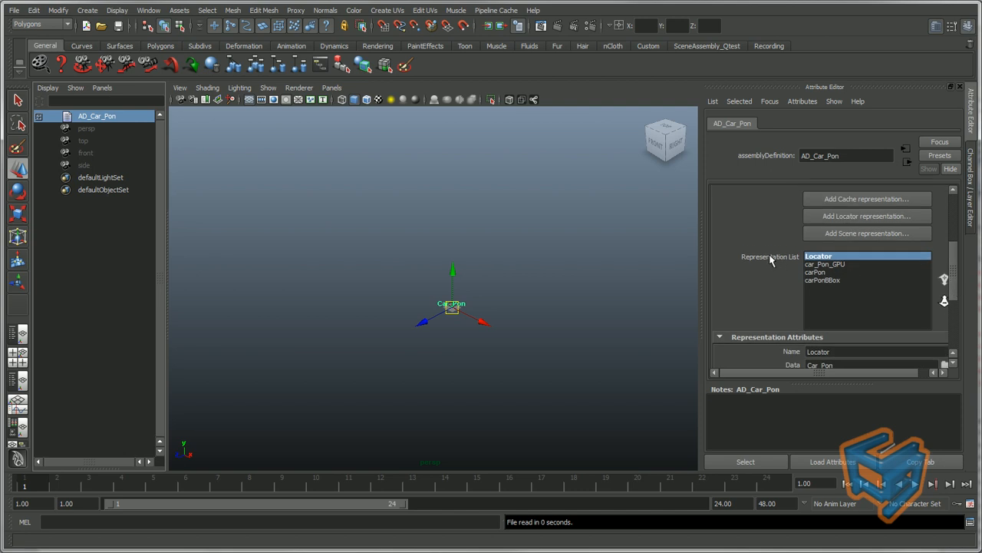
Switch to the Maya help page in the browser and read the Assembly definitions notes on referencing a single assembly definition.
key(alt+Tab)
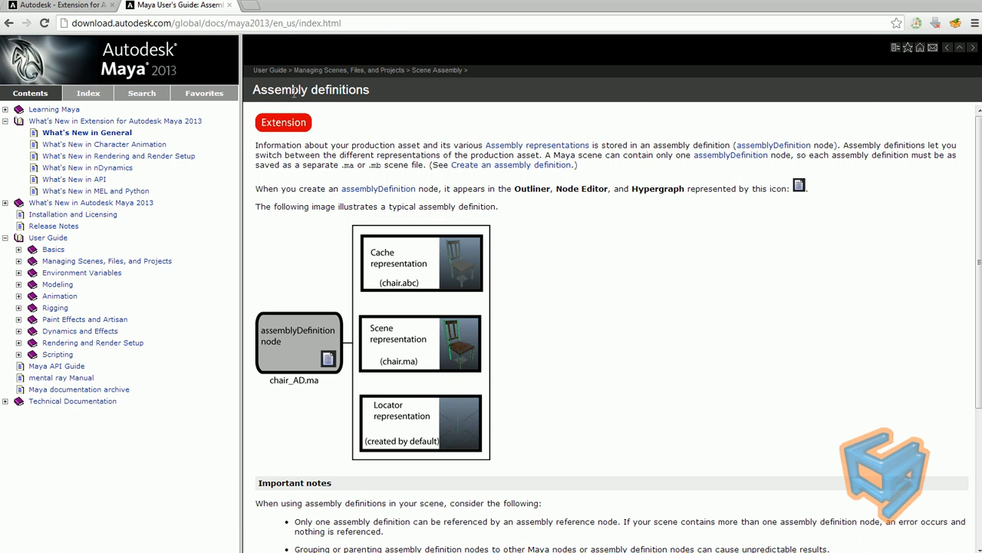
drag(256, 90, 366, 85)
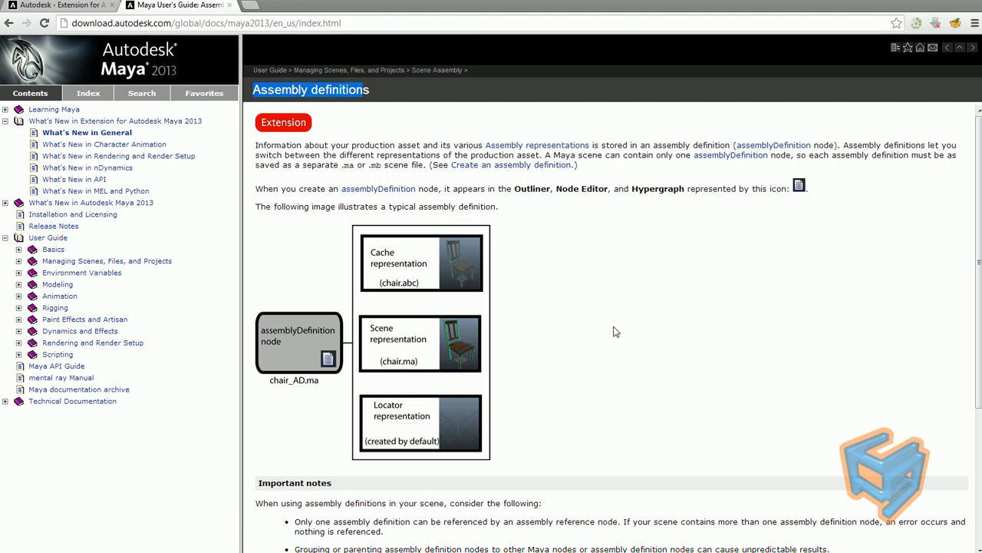
scroll(614, 331, down, 1)
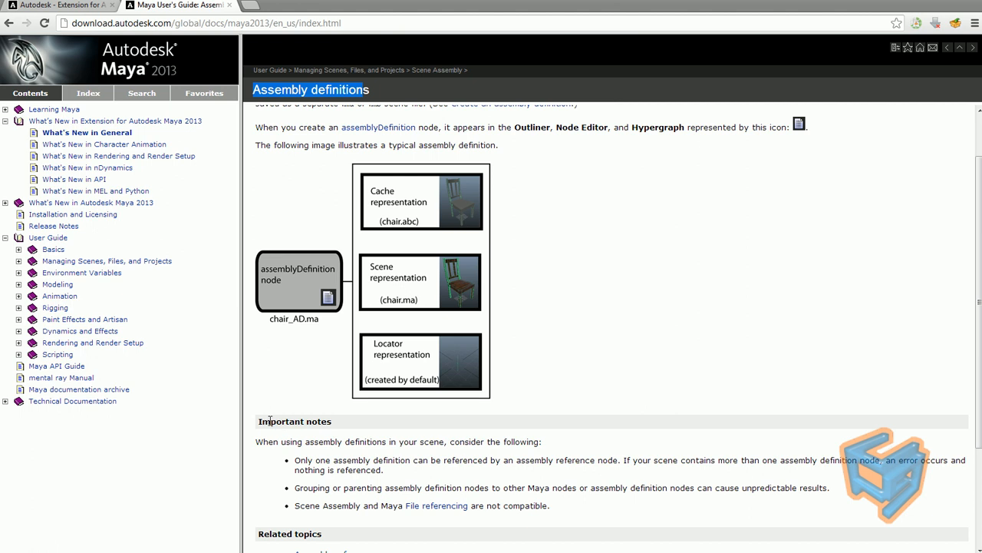
drag(270, 420, 345, 418)
scroll(439, 438, down, 2)
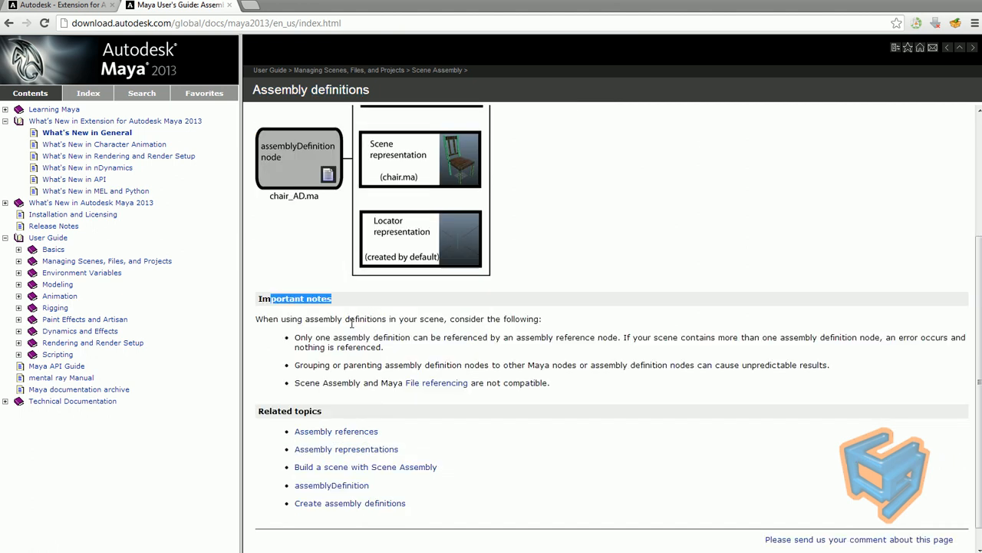
drag(311, 318, 459, 319)
click(313, 343)
drag(317, 336, 505, 340)
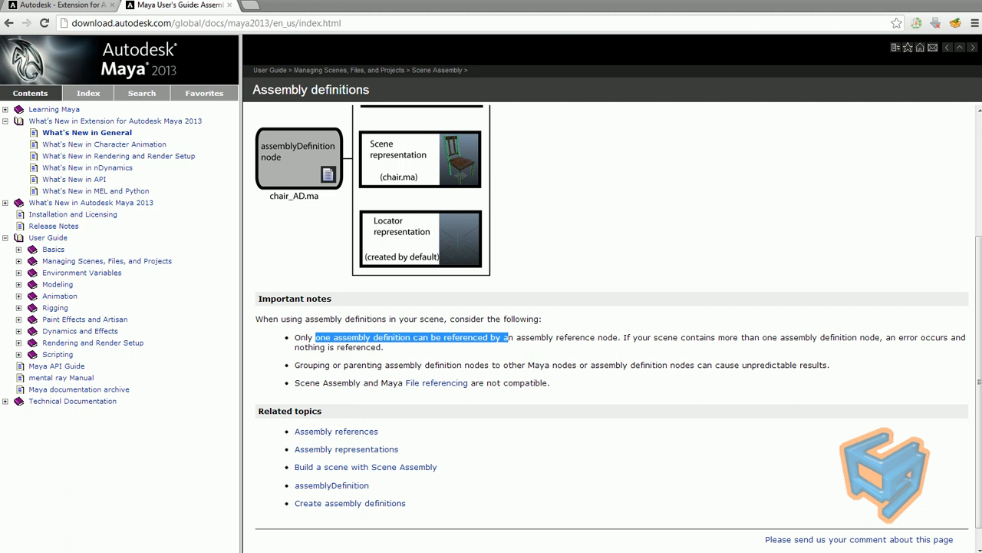
Select AD_Car_Pon back in Maya, and read the browser help note on grouping or parenting assembly definition nodes.
click(261, 537)
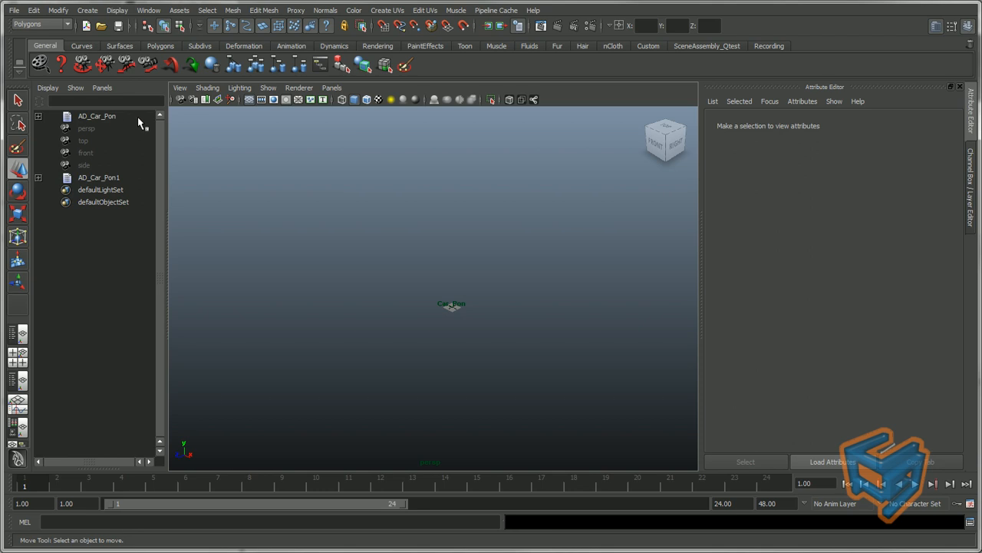
click(100, 116)
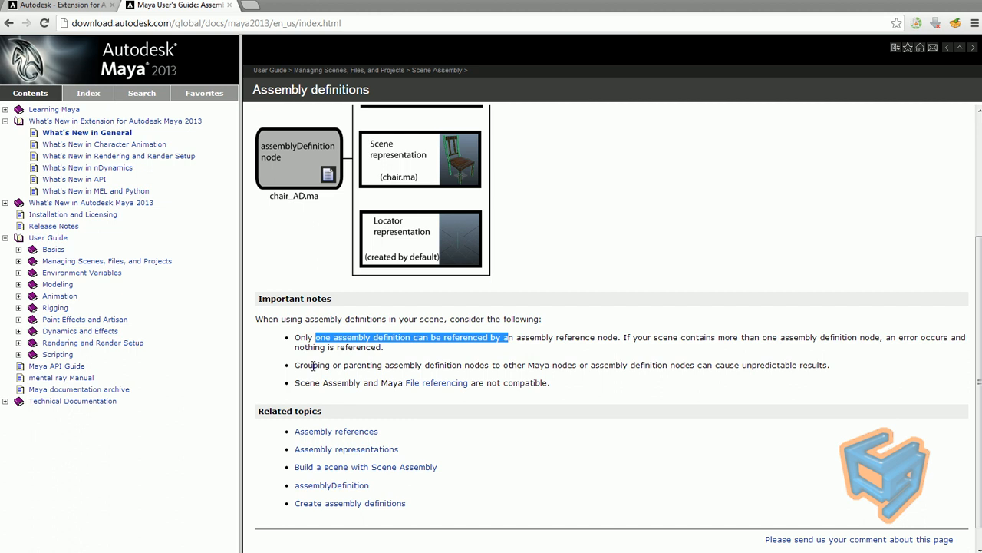
drag(313, 365, 616, 368)
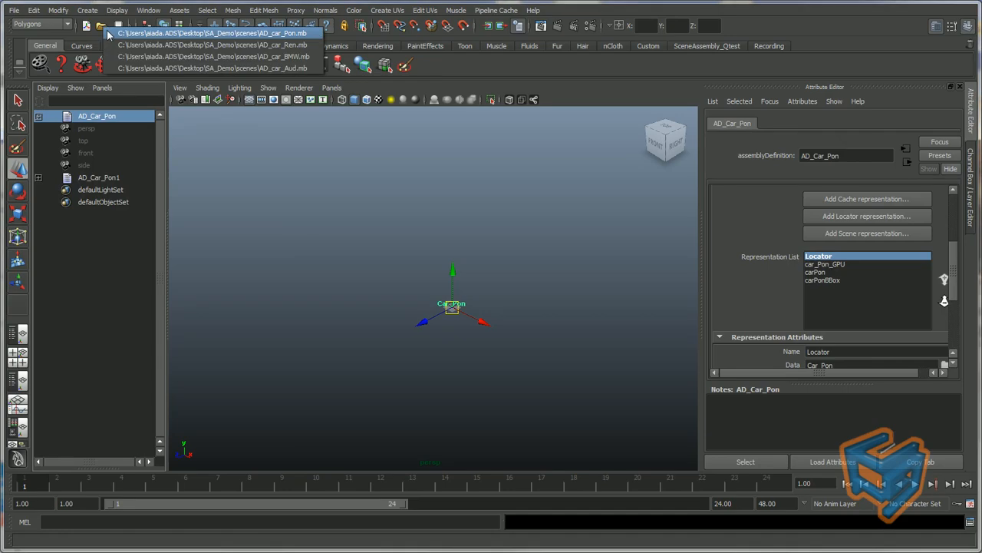
Reopen AD_car_Pon.mb in Maya without saving, and set AD_Car_Pon's active representation to car_Pon_GPU and finally to carPon.
click(192, 32)
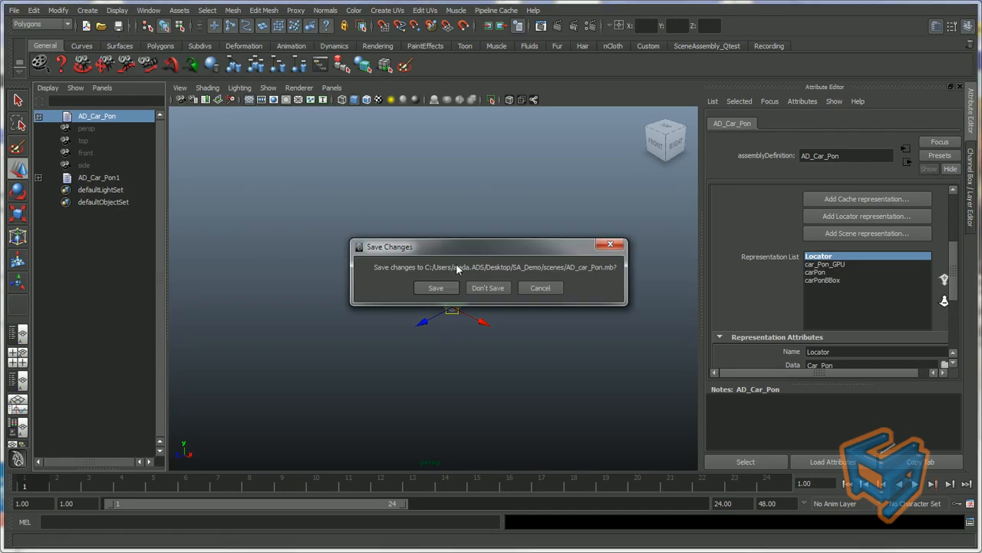
click(481, 290)
click(90, 117)
drag(954, 222, 956, 246)
click(866, 244)
click(844, 262)
click(865, 244)
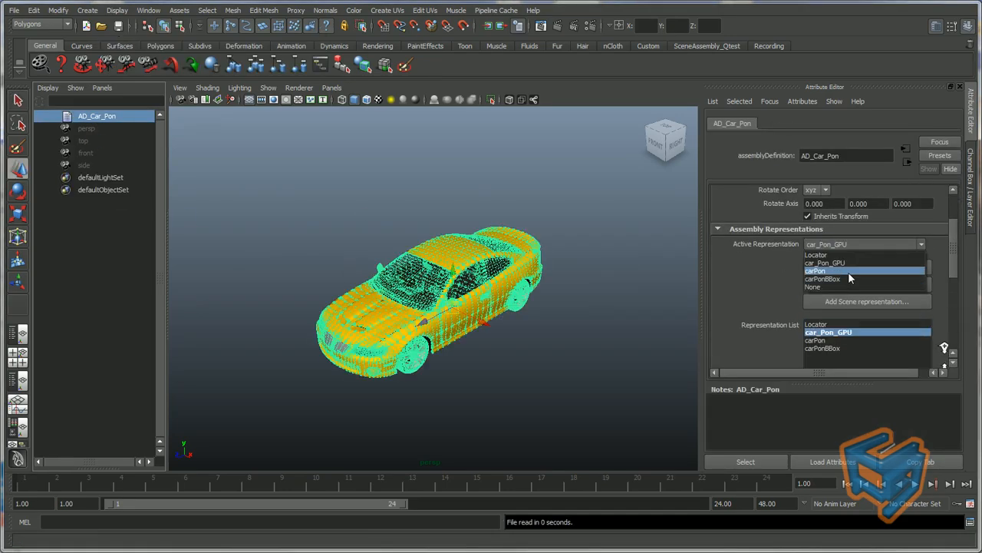
click(850, 272)
Create a tall polygon cylinder beside the car and parent it under Car_Pon_Low inside AD_Car_Pon.
click(161, 45)
click(85, 64)
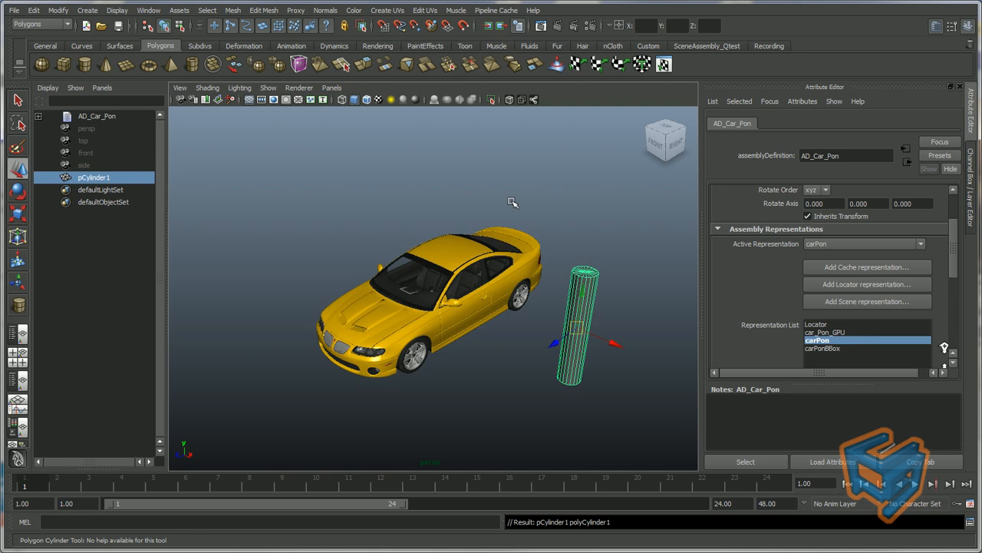
middle_drag(86, 189, 122, 128)
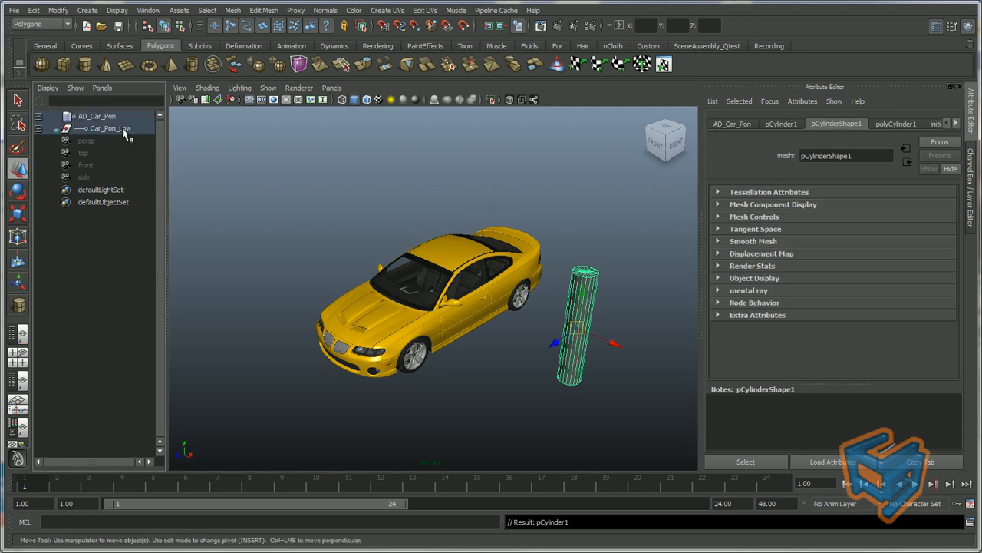
click(37, 128)
click(245, 213)
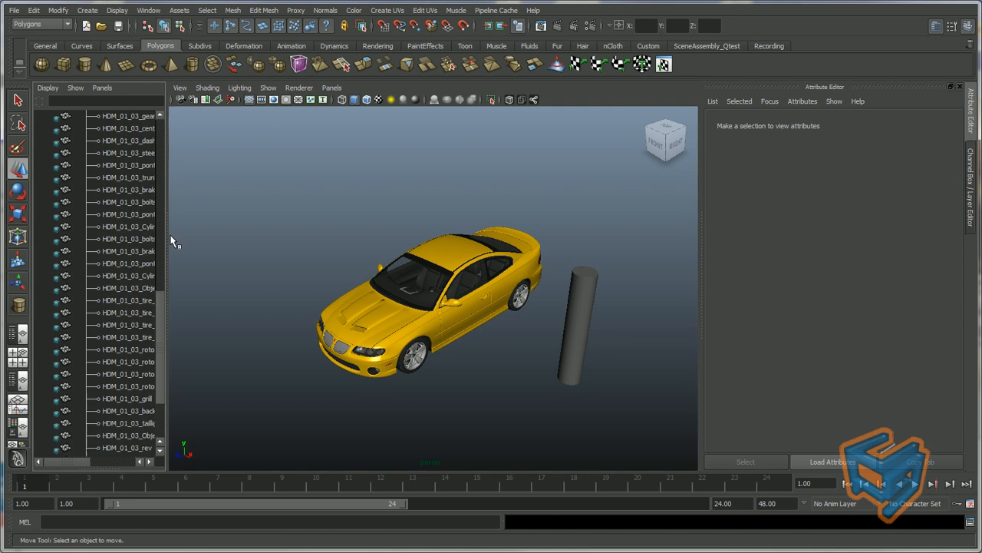
Select AD_Car_Pon and switch its active representation from carPon to Locator.
scroll(114, 136, up, 8)
click(97, 116)
click(865, 244)
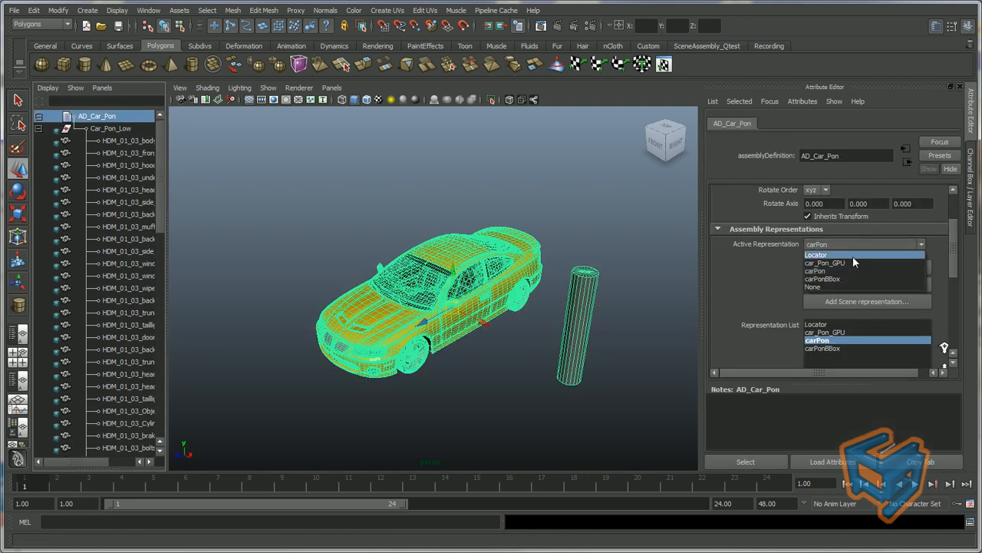
click(853, 256)
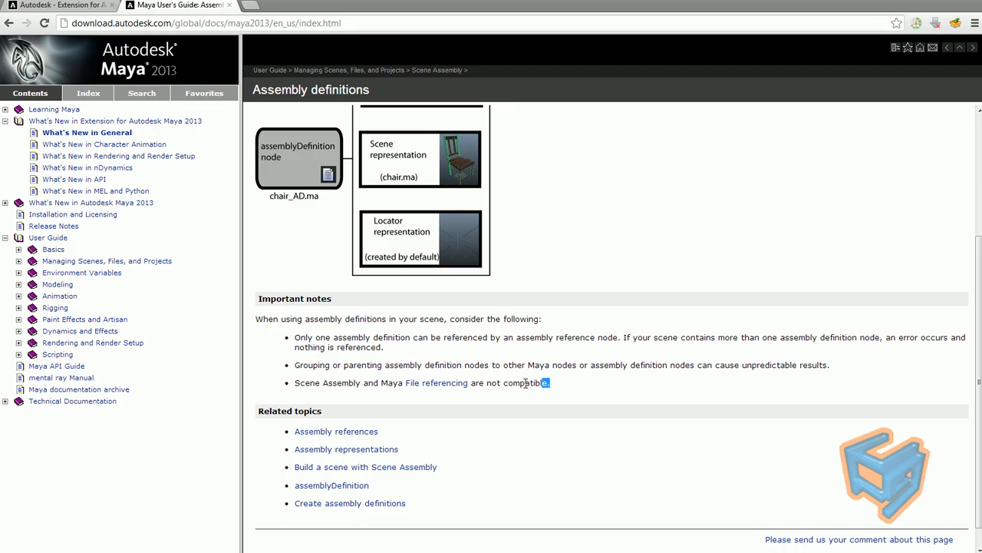
Read the browser help note on compatibility between Scene Assembly and Maya file referencing.
drag(549, 383, 305, 383)
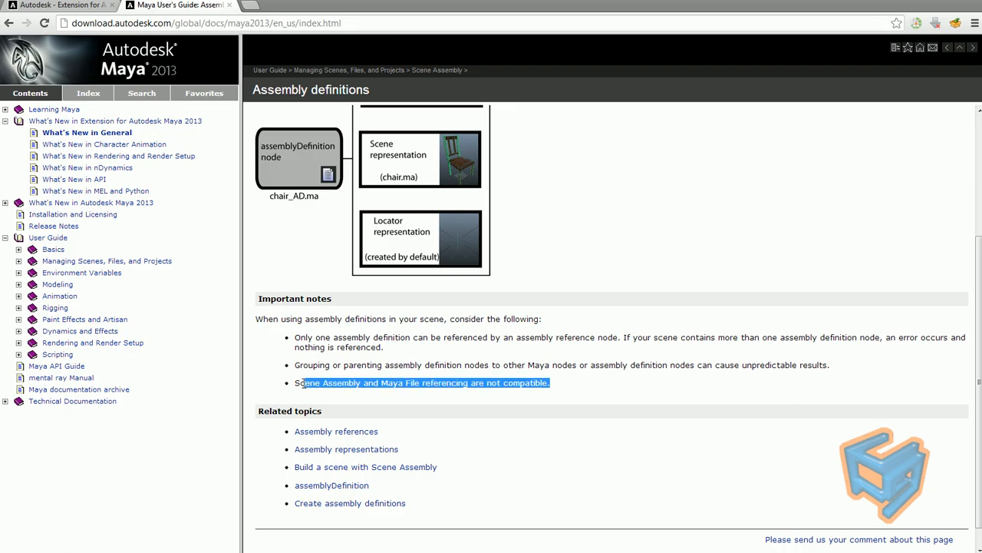
drag(566, 391, 414, 396)
click(420, 399)
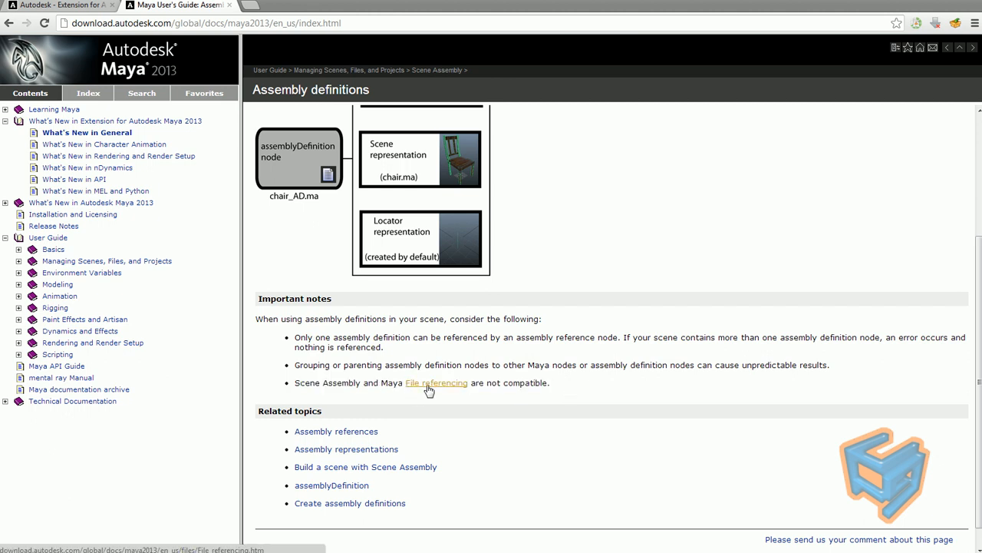
drag(297, 384, 375, 383)
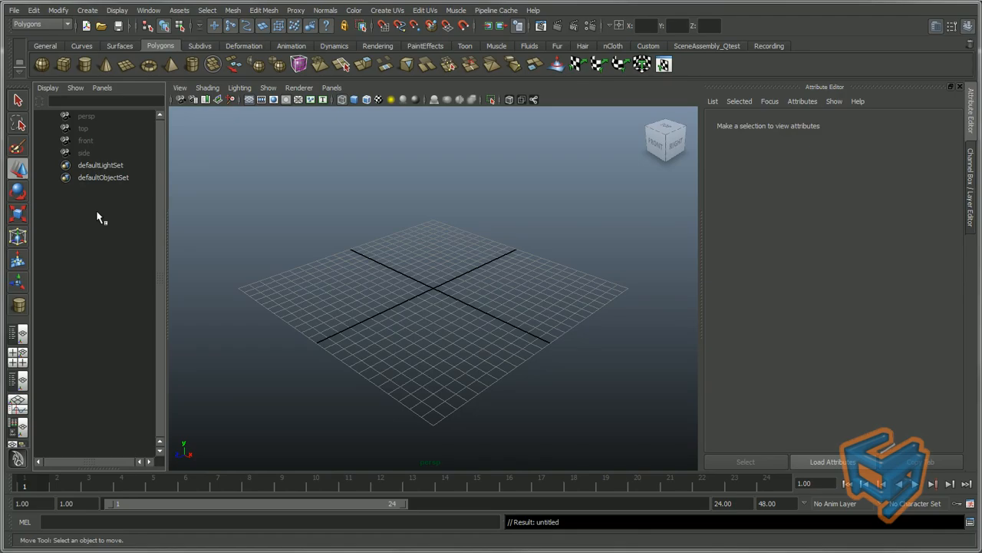
Open the Scene Assembly creation options from the Outliner in the new empty Maya scene.
right_click(97, 218)
mouse_move(169, 411)
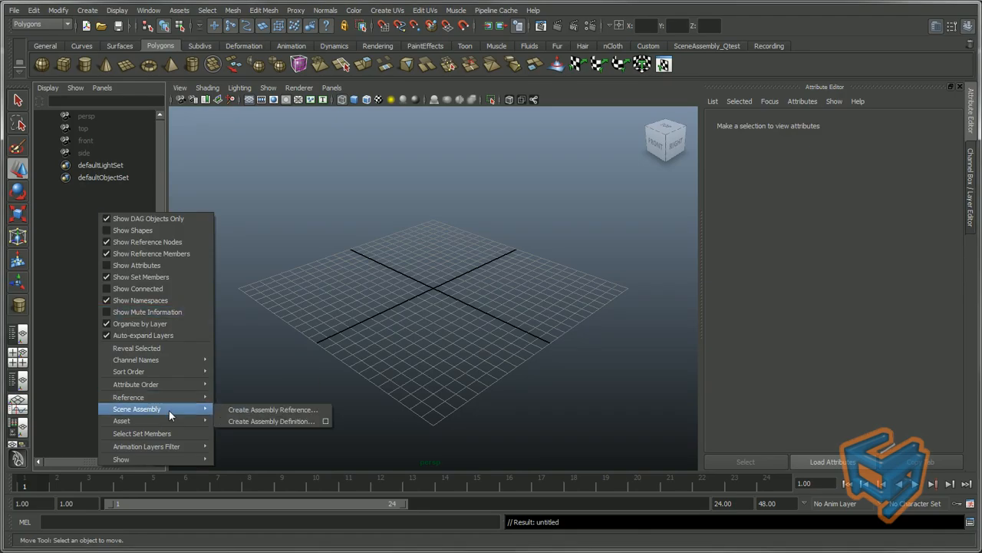
Try to create an assembly reference from the barrier.ma scene file and inspect the command feedback.
click(312, 421)
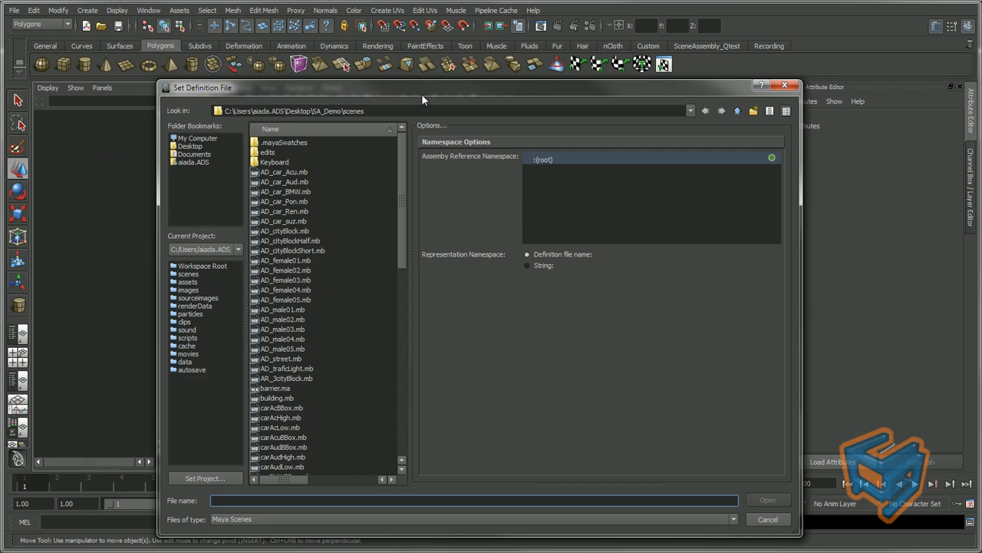
drag(422, 93, 433, 60)
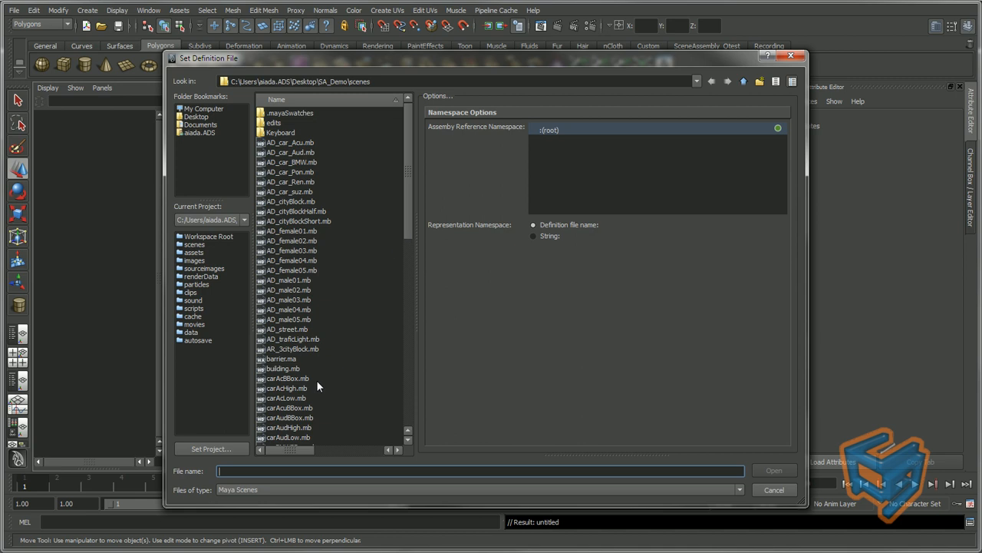
click(312, 358)
click(772, 470)
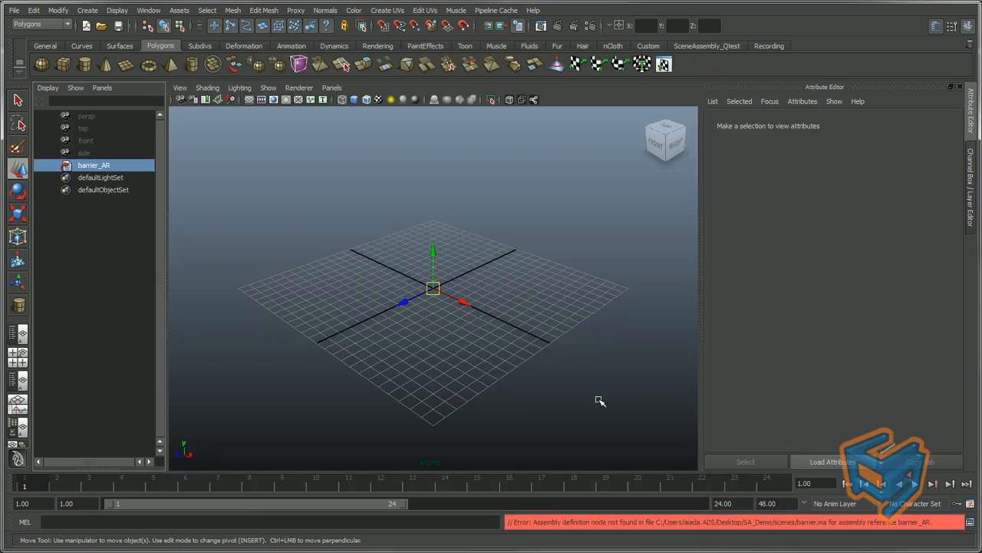
drag(933, 522, 727, 521)
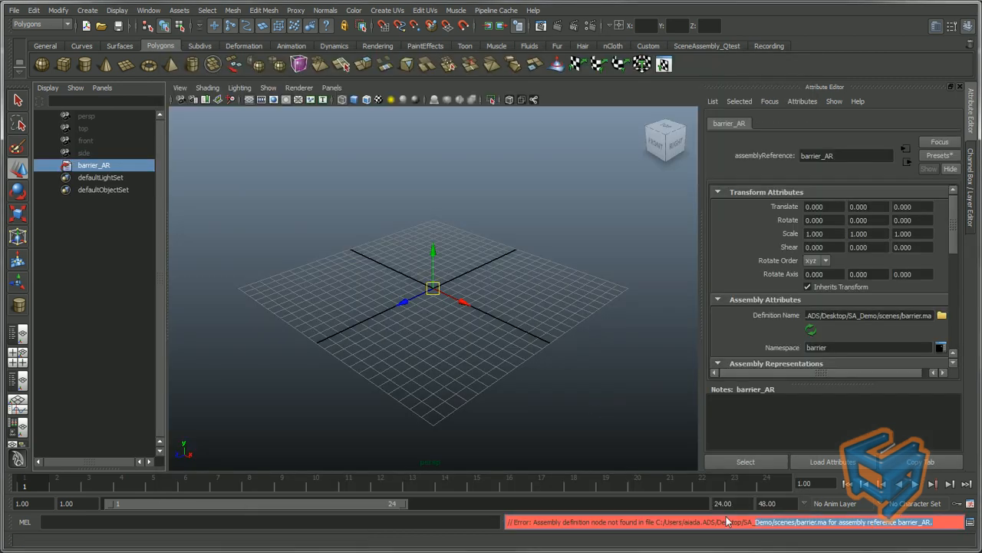
click(970, 521)
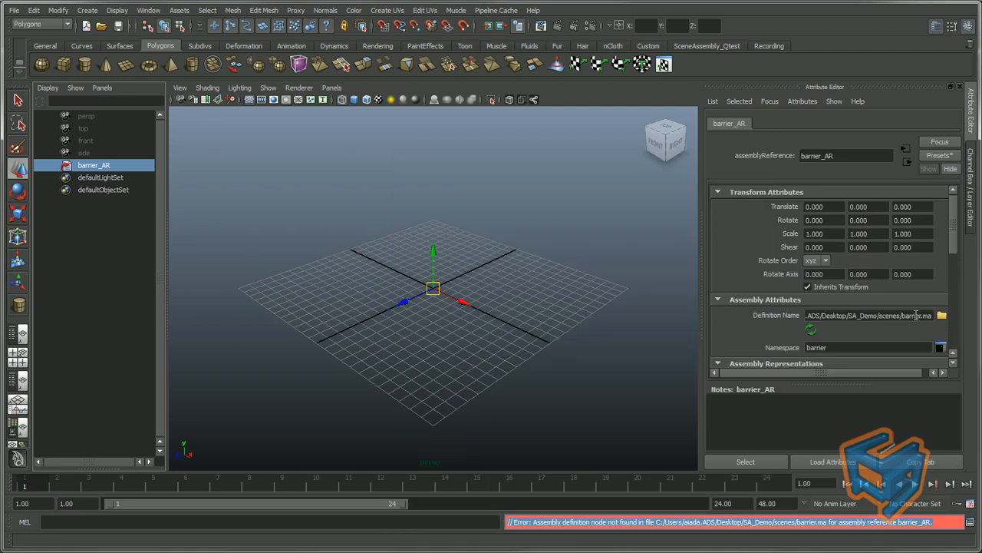
Start a new empty scene without keeping the barrier_AR reference.
click(15, 11)
click(46, 28)
click(488, 310)
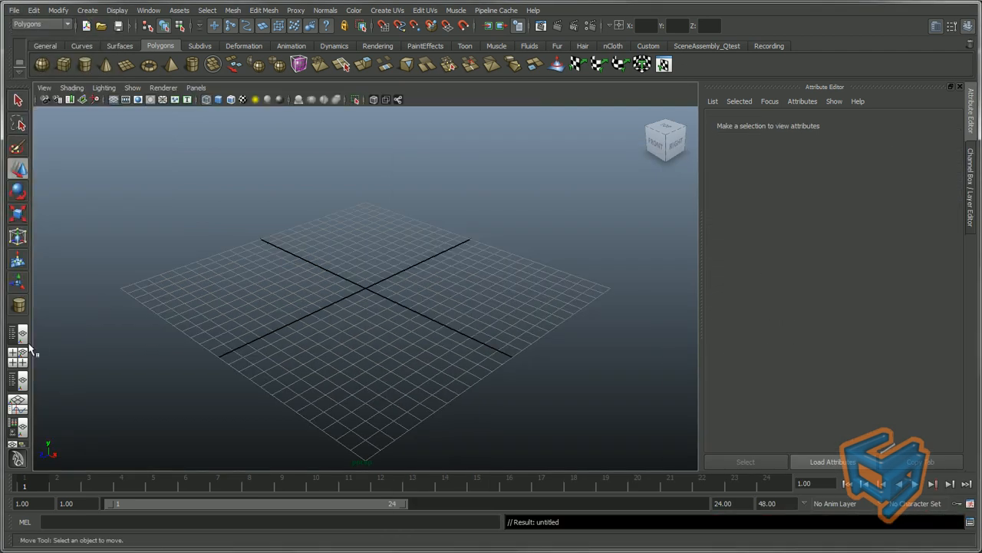
Create an assembly reference in the empty scene using AD_female01.mb as its definition file.
right_click(87, 244)
mouse_move(176, 437)
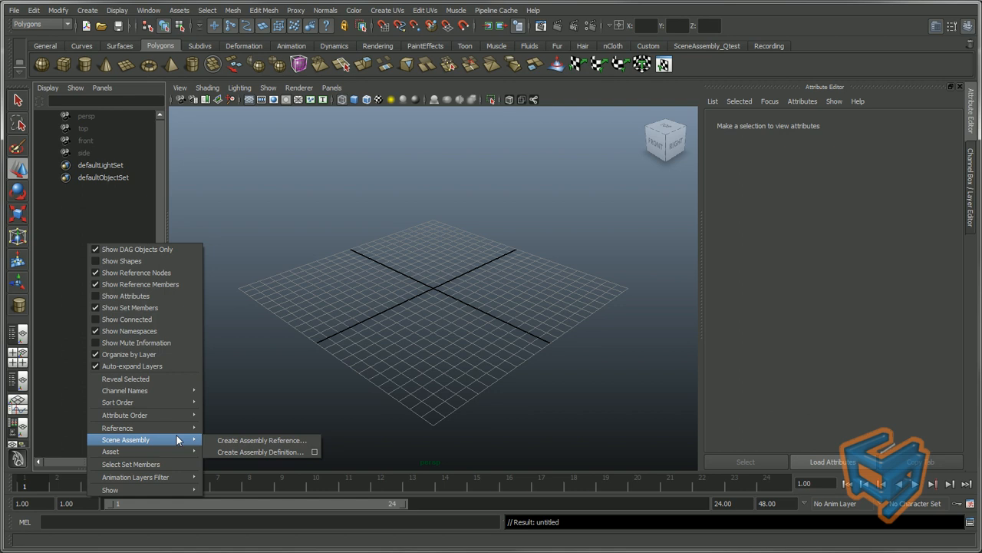
click(227, 440)
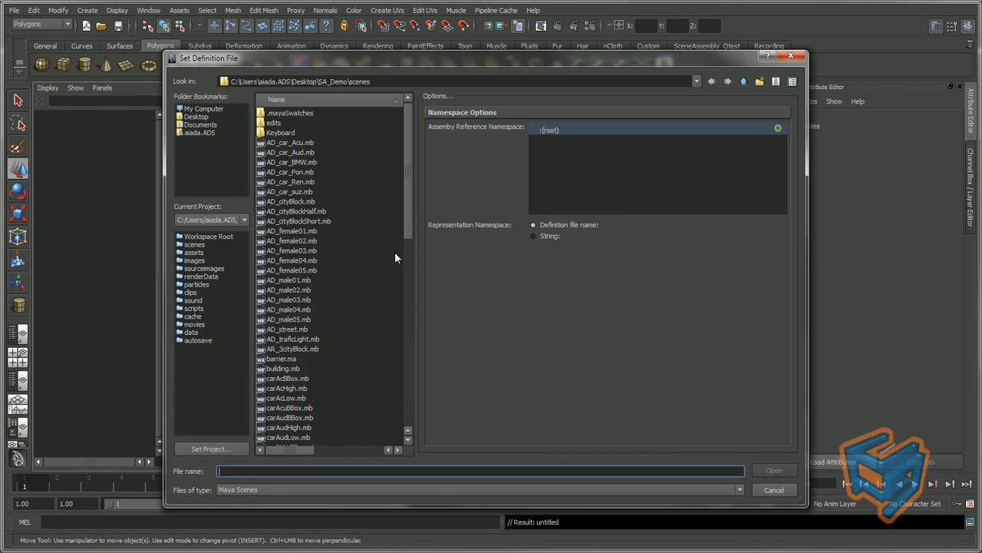
click(306, 231)
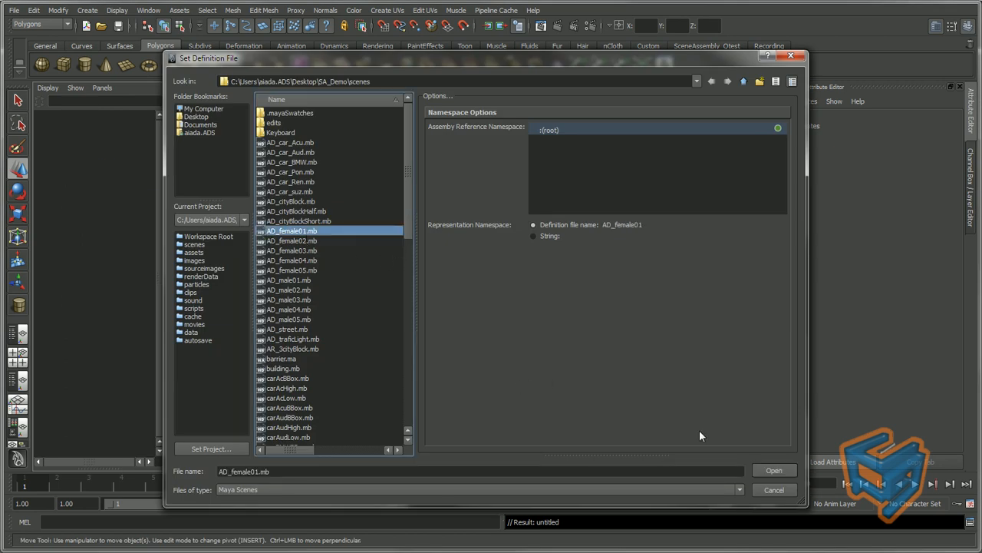
click(774, 471)
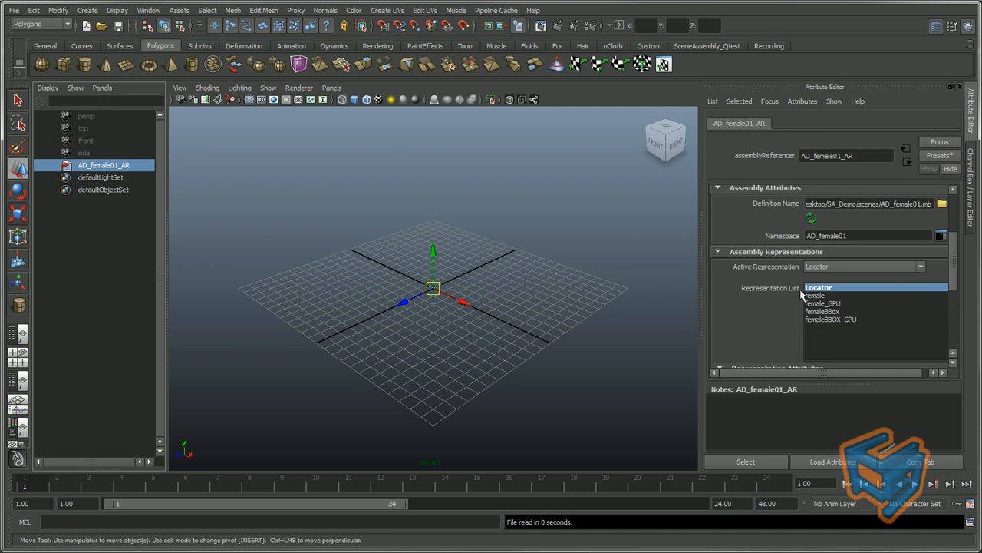
Set the active representation of AD_female01_AR to female.
right_click(136, 165)
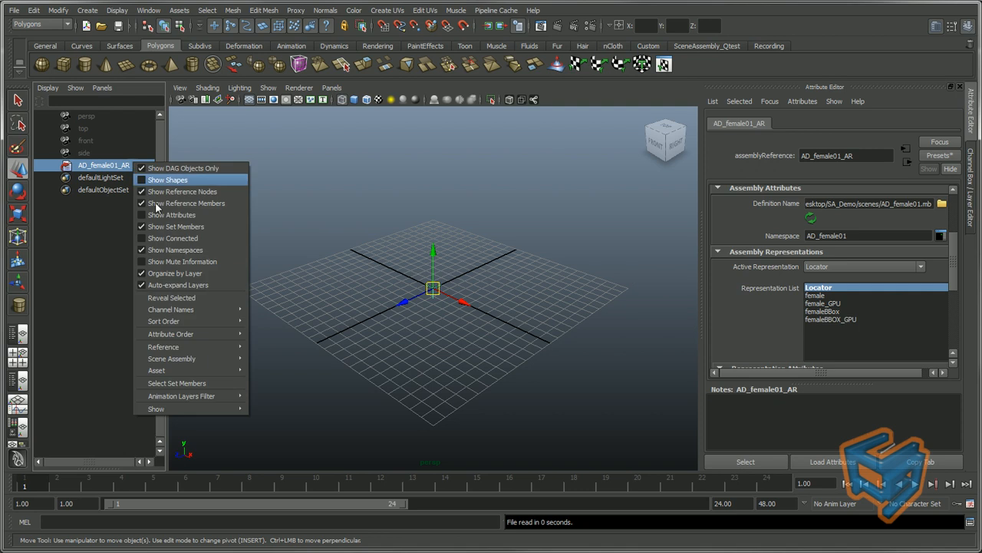
mouse_move(230, 358)
click(537, 269)
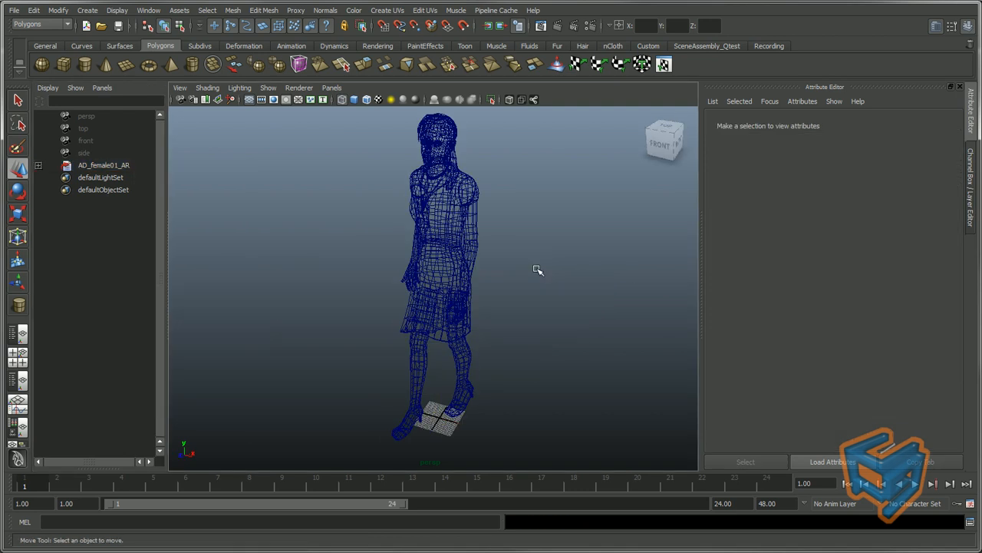
Switch AD_female01_AR to the femaleBBox representation and from there to femaleBBOX_GPU.
click(84, 165)
right_click(85, 165)
mouse_move(169, 359)
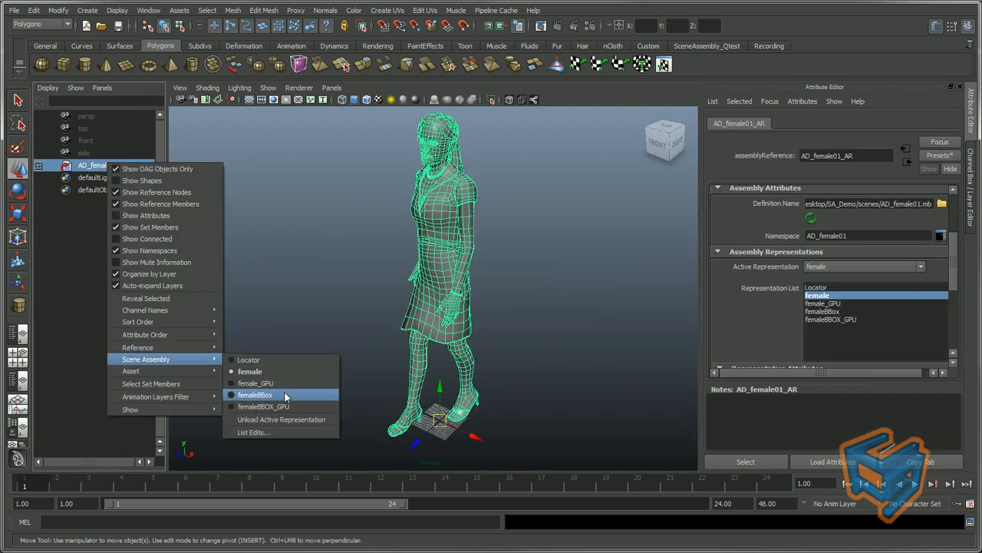
click(265, 395)
right_click(142, 166)
mouse_move(204, 363)
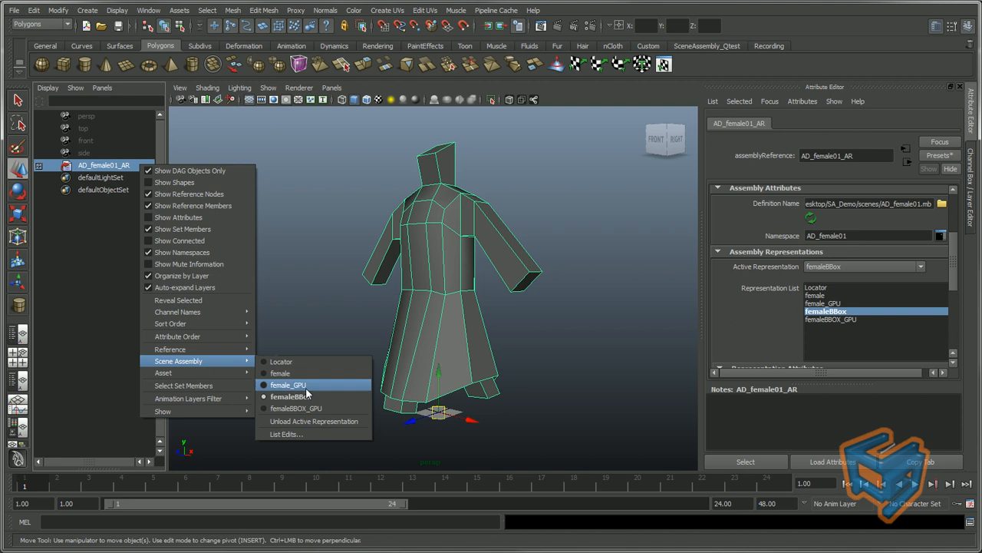
click(272, 407)
Return AD_female01_AR to the female representation and move its child mesh about 144 cm along negative X.
right_click(133, 163)
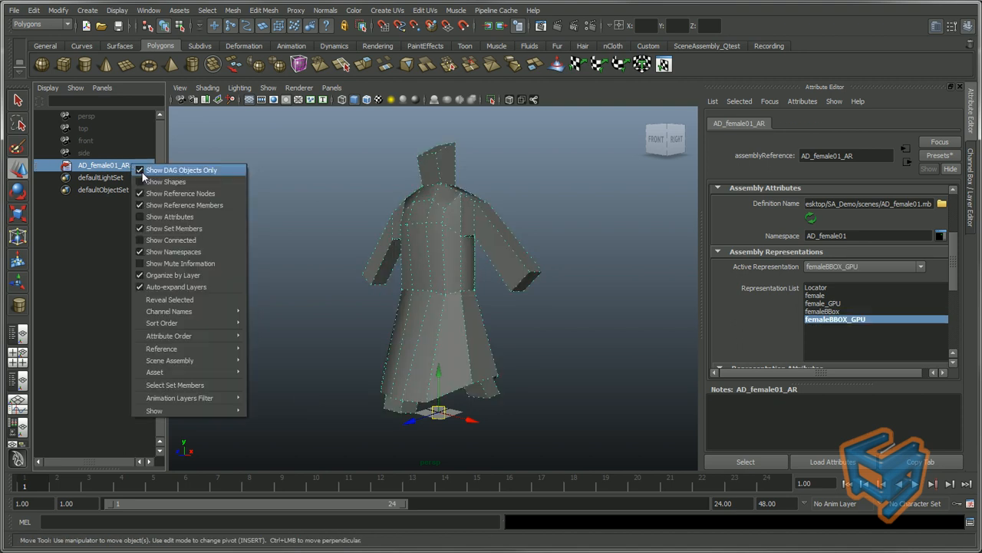
mouse_move(176, 361)
click(282, 373)
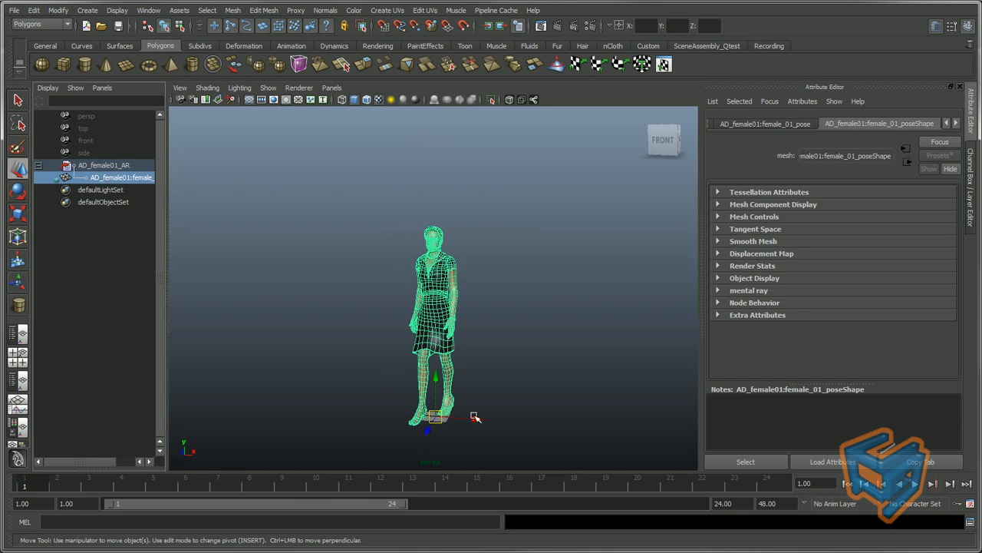
drag(475, 419, 332, 392)
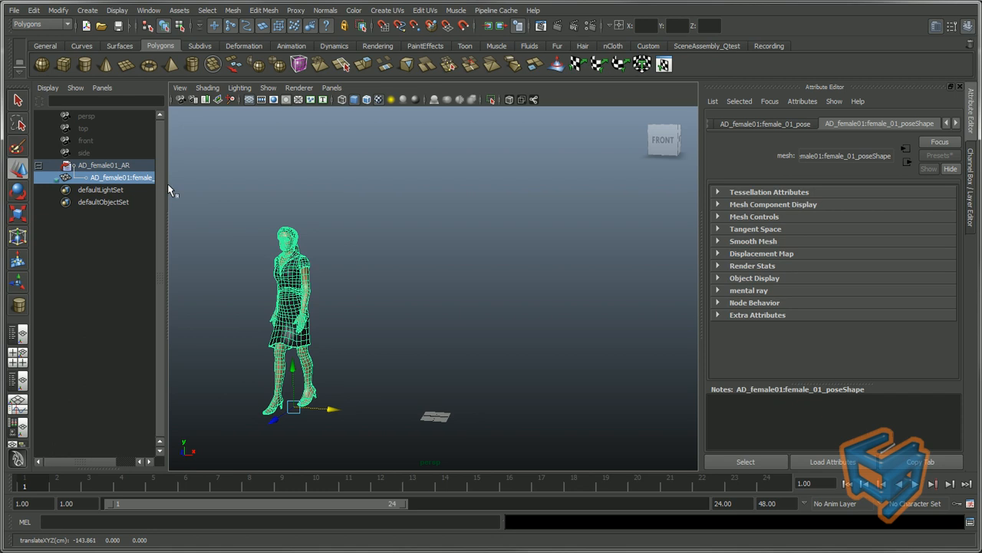
Change the active representation of AD_female01_AR to female_GPU and back to female.
click(148, 167)
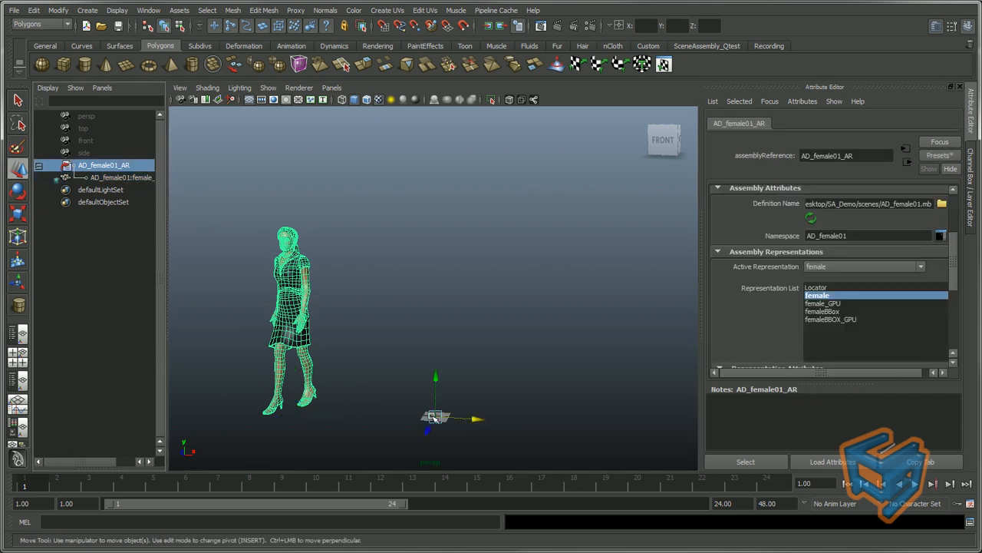
click(835, 267)
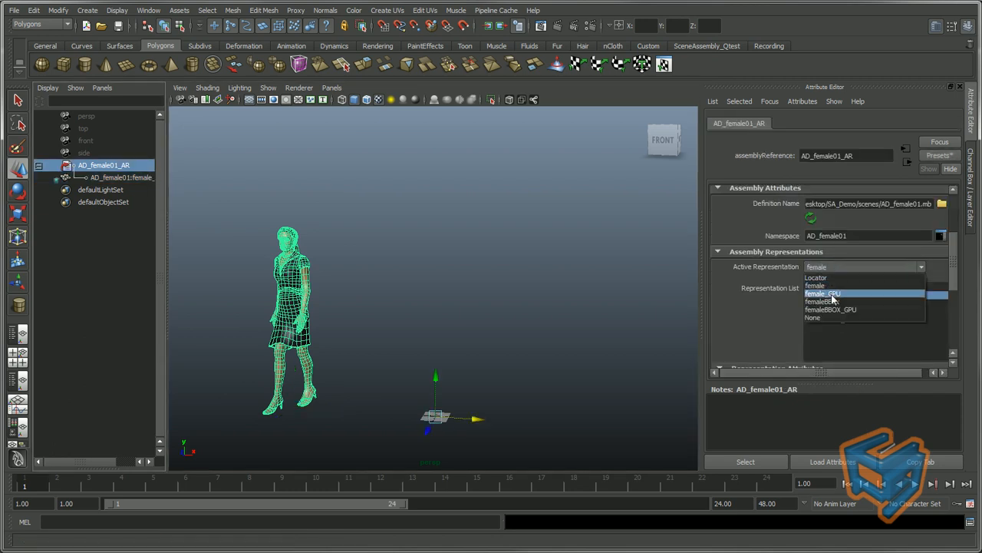
click(833, 295)
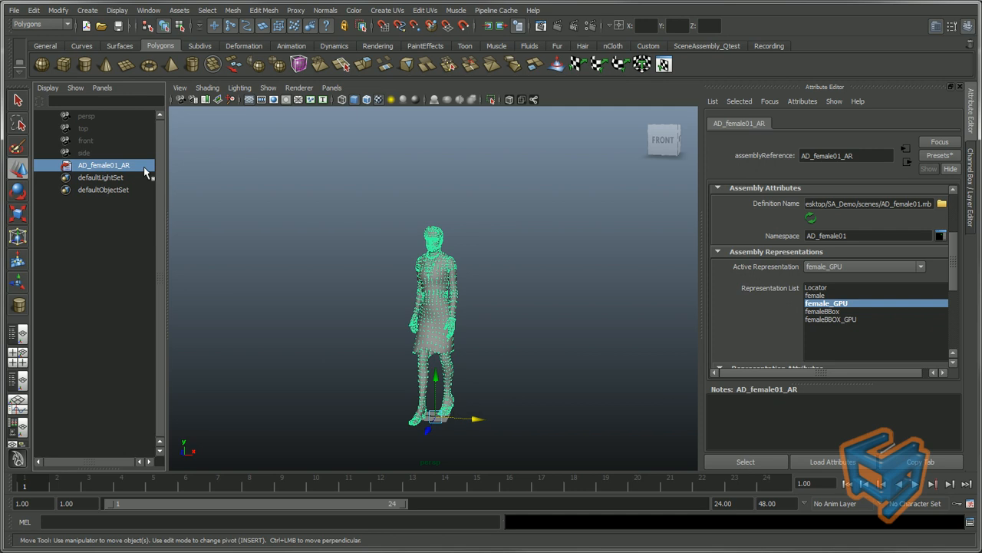
click(863, 266)
click(864, 282)
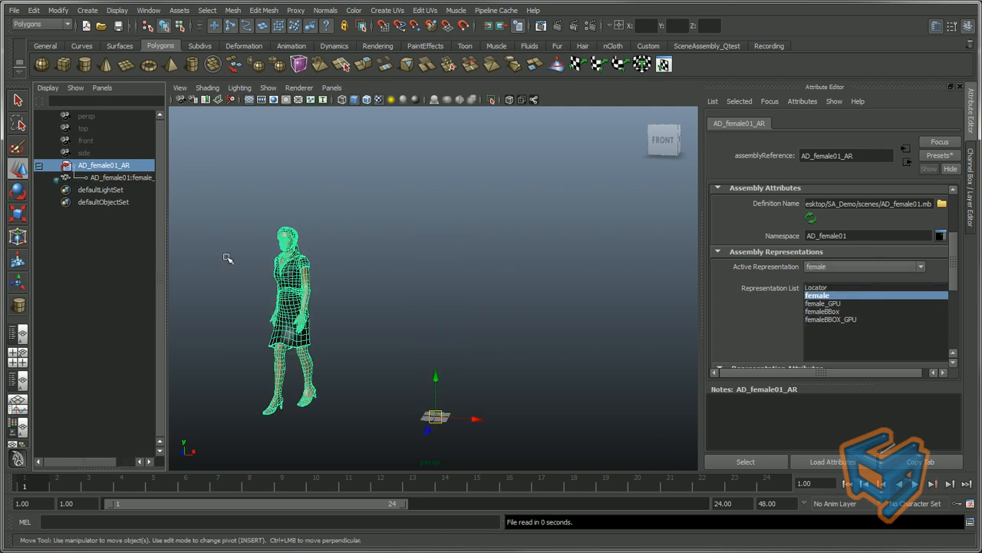
click(240, 169)
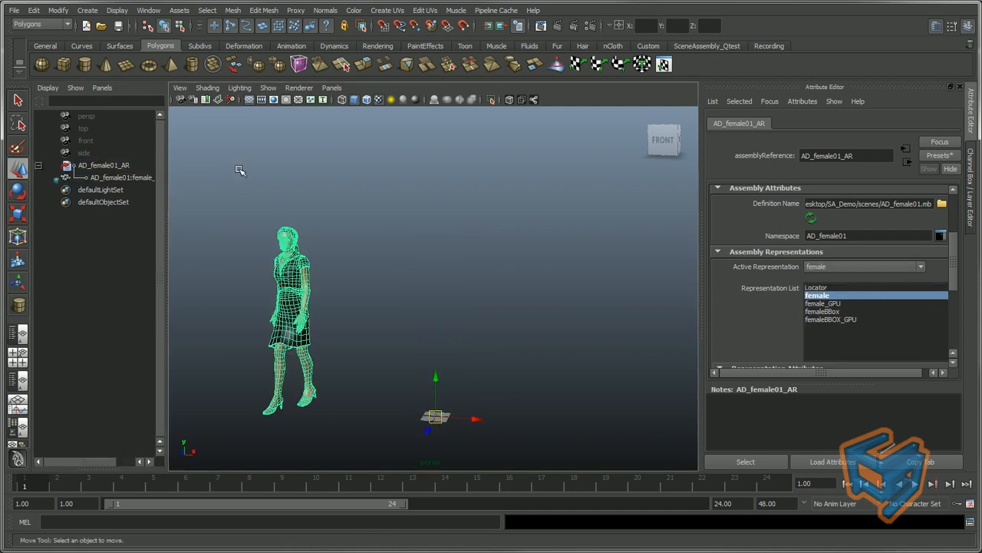
List the assembly edits of AD_female01_AR and remove the translateX edit on the female mesh.
right_click(129, 165)
mouse_move(189, 362)
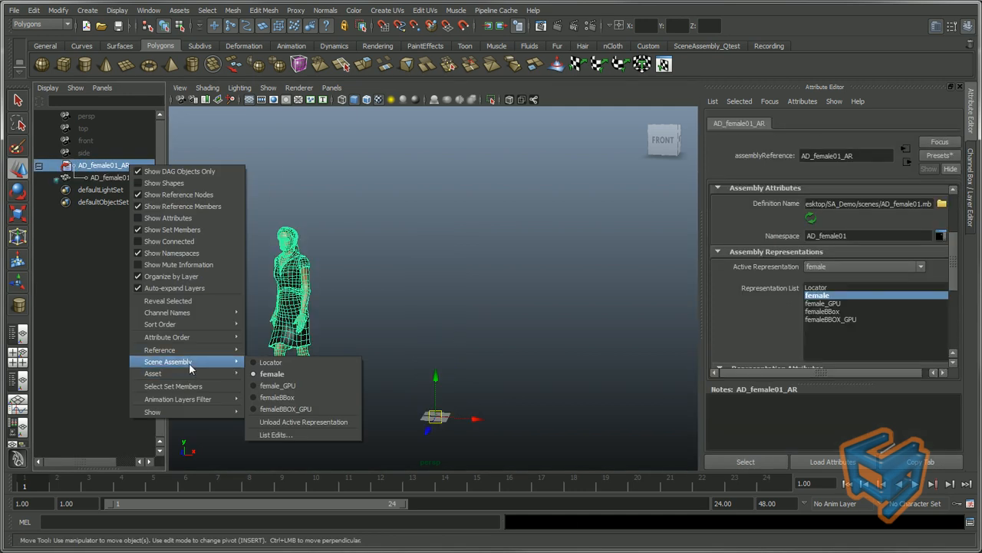
click(298, 435)
click(531, 220)
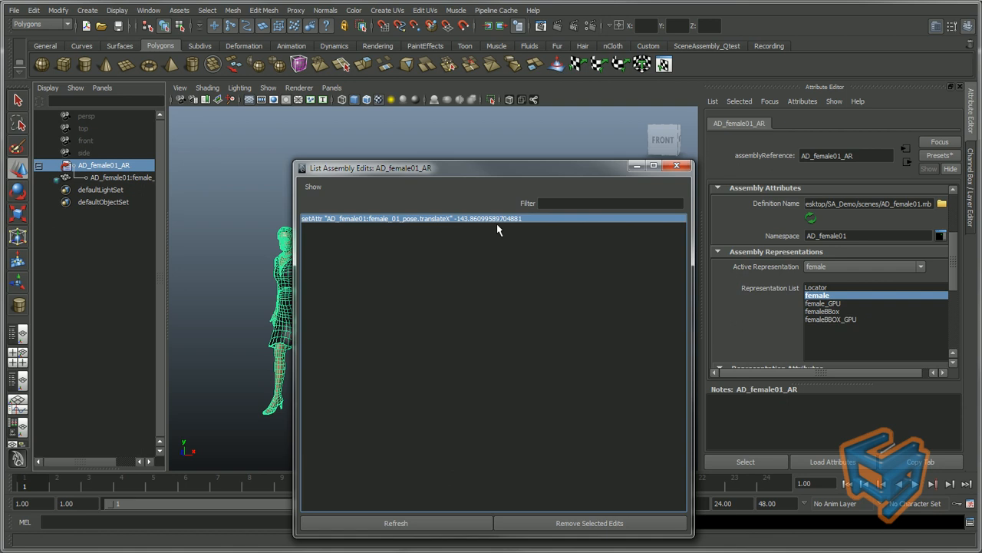
click(539, 518)
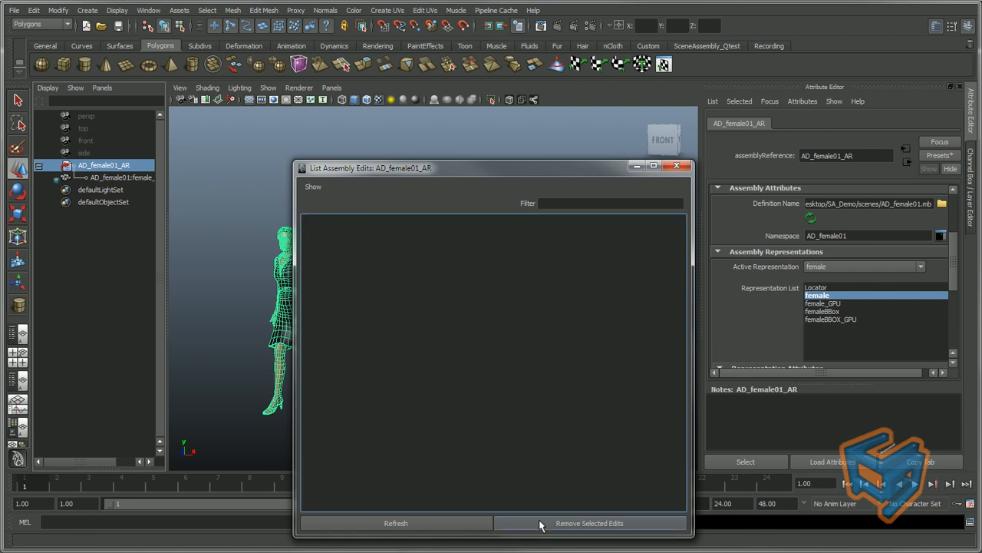
click(676, 166)
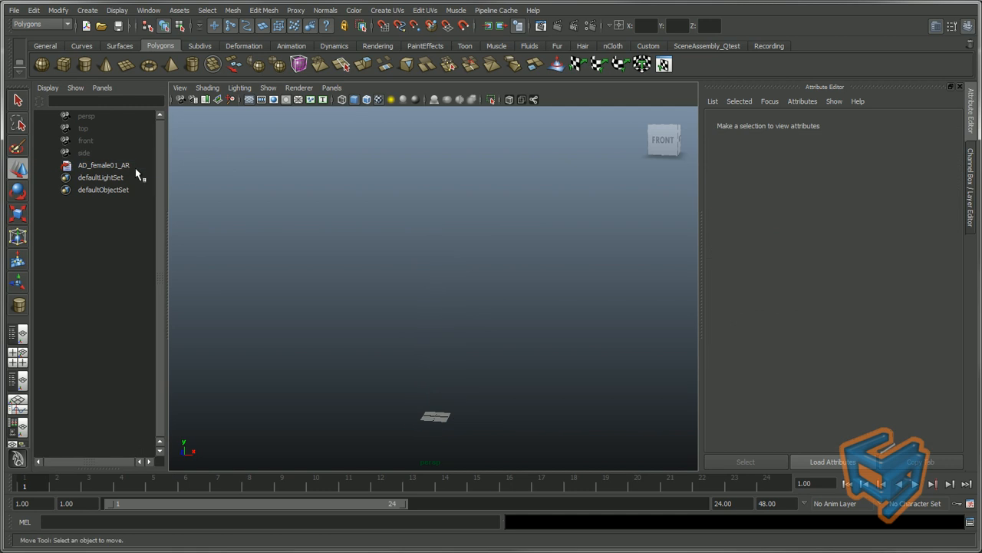
Duplicate the AD_female01_AR assembly reference and rename the copy AD_female02_AR.
click(133, 166)
key(ctrl+d)
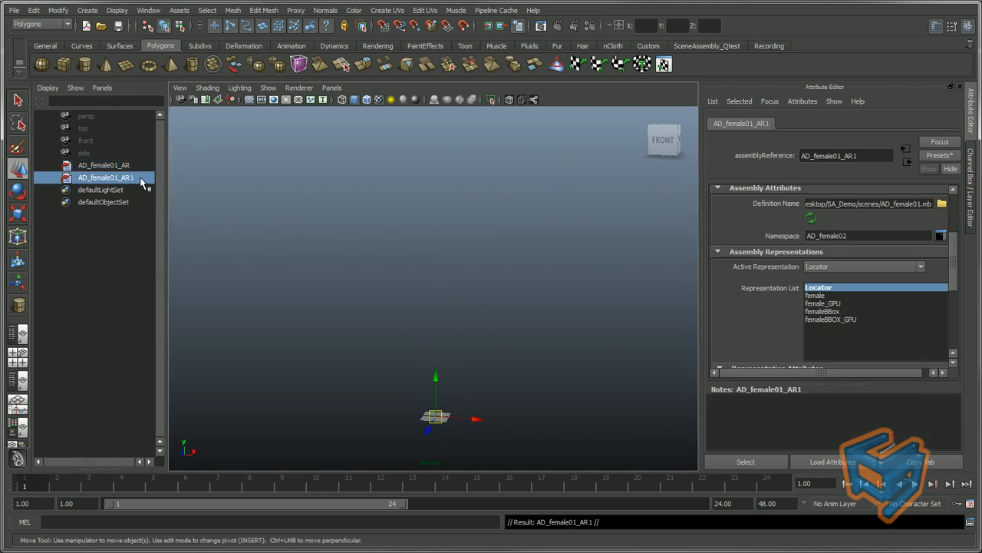
double_click(114, 178)
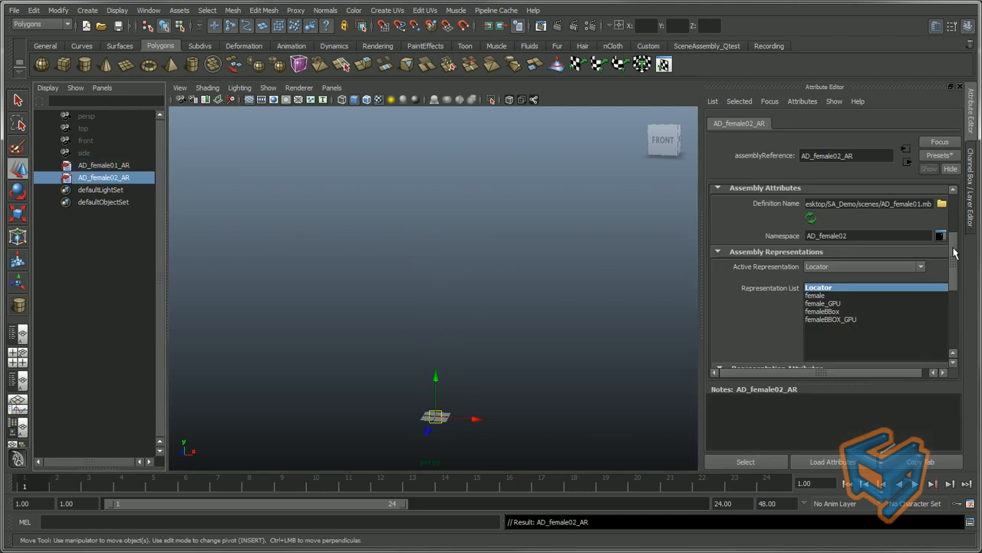
Point the definition of AD_female02_AR to AD_female02.mb and offset this reference from the origin along negative X.
drag(952, 248, 952, 231)
click(921, 258)
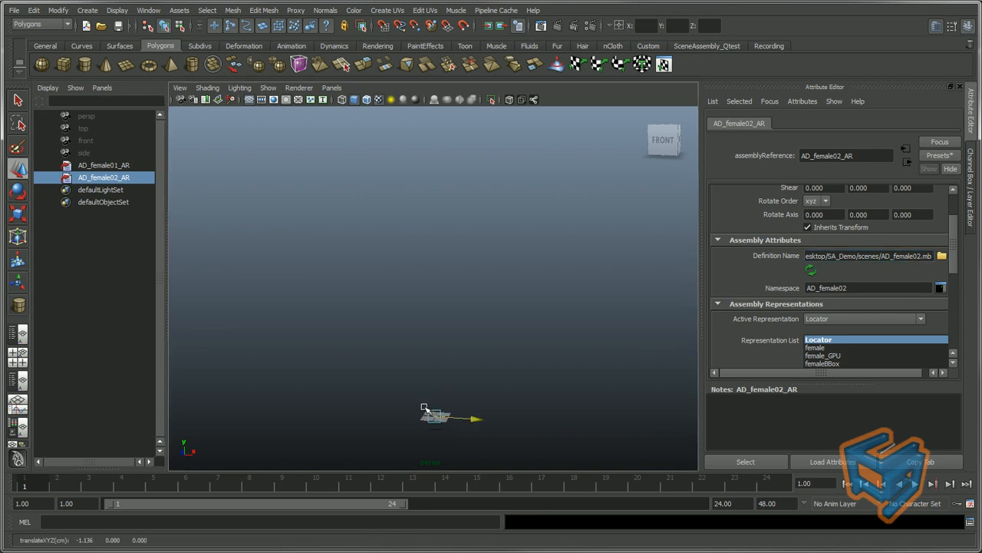
click(127, 166)
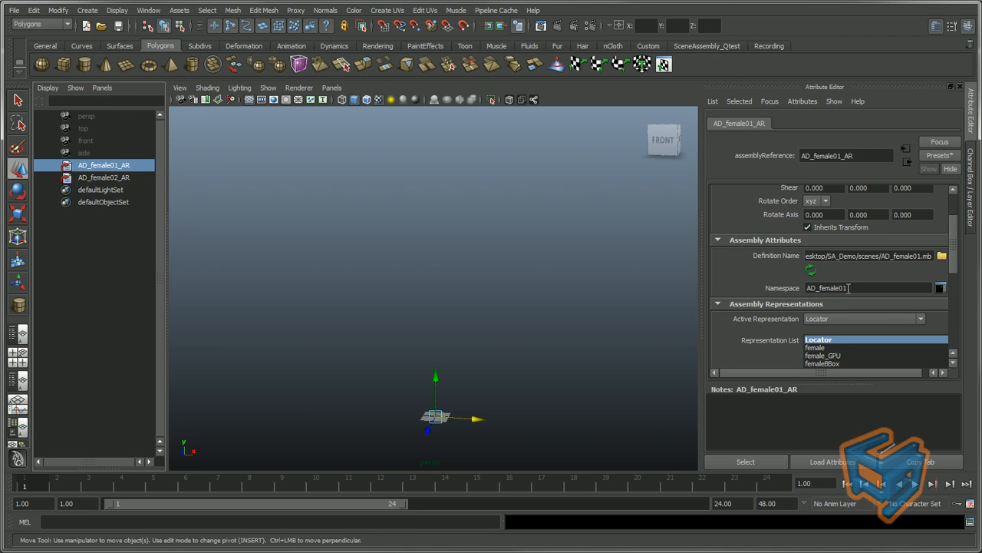
click(144, 180)
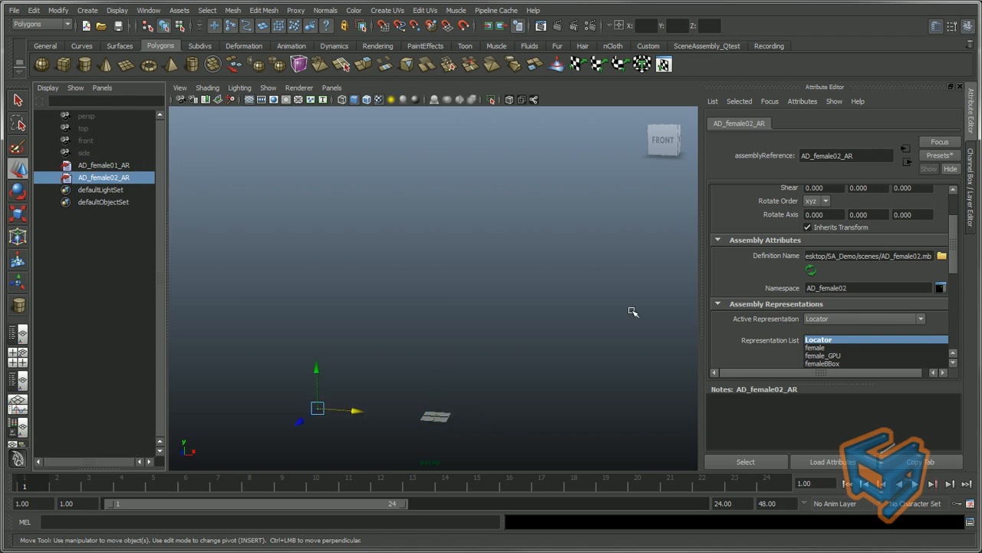
Switch both assembly references together to the female representation and collapse the AD_female01_AR hierarchy.
ctrl+click(127, 164)
right_click(134, 174)
mouse_move(204, 370)
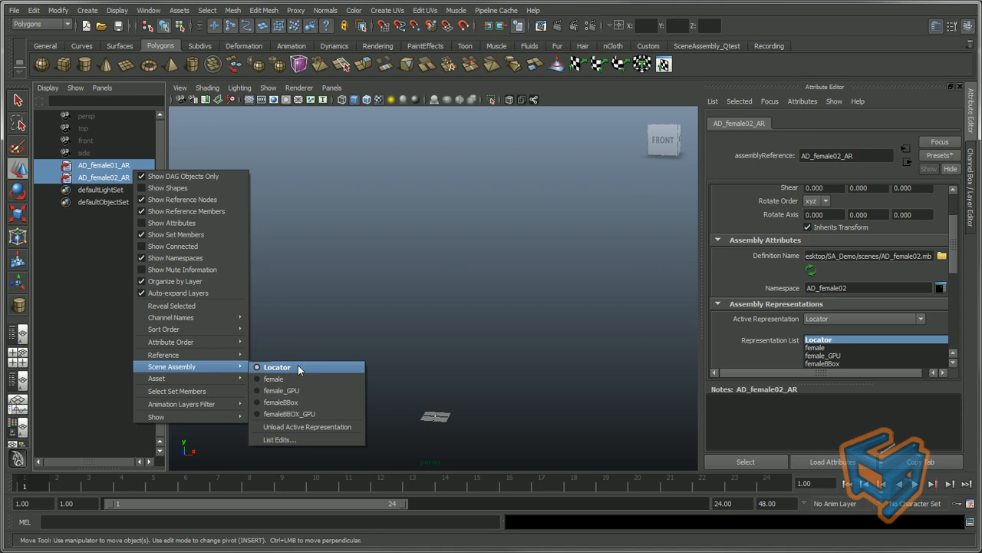
click(300, 374)
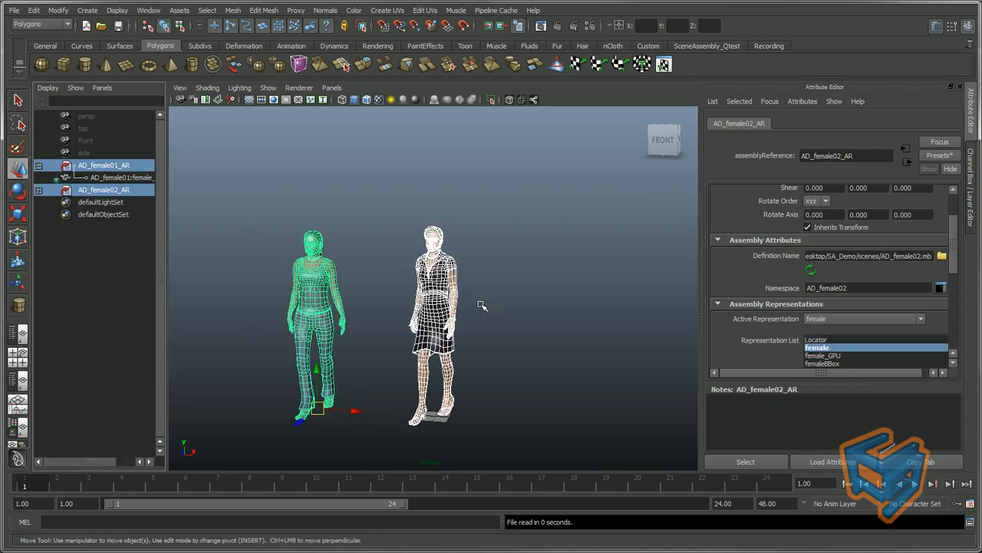
alt+middle_drag(449, 306, 494, 267)
click(284, 230)
click(39, 165)
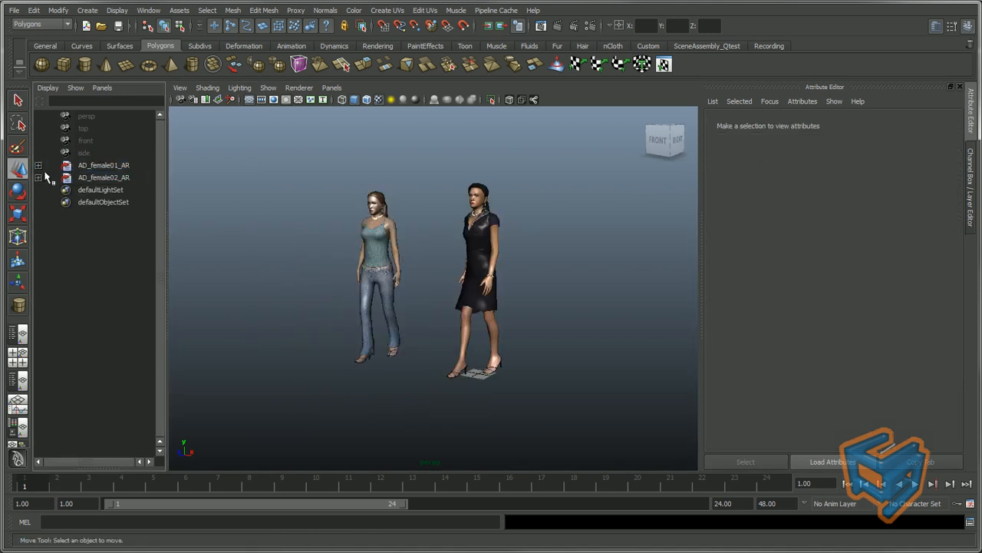
Set the active representation of AD_female01_AR and AD_female02_AR together to female_GPU.
drag(94, 165, 119, 176)
right_click(119, 174)
mouse_move(203, 370)
click(299, 394)
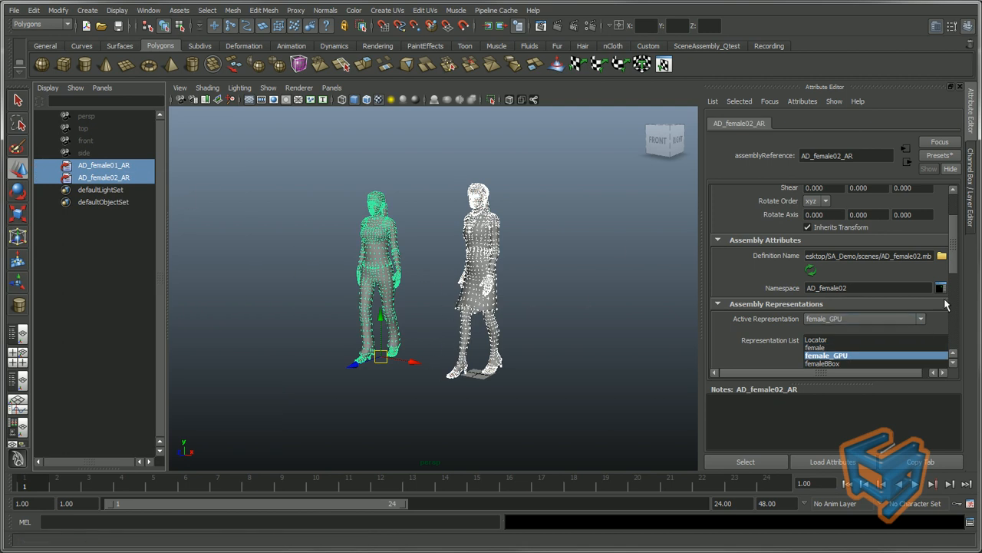
Switch AD_female01_AR and AD_female02_AR together to the female representation and on to femaleBBox.
drag(956, 265, 955, 309)
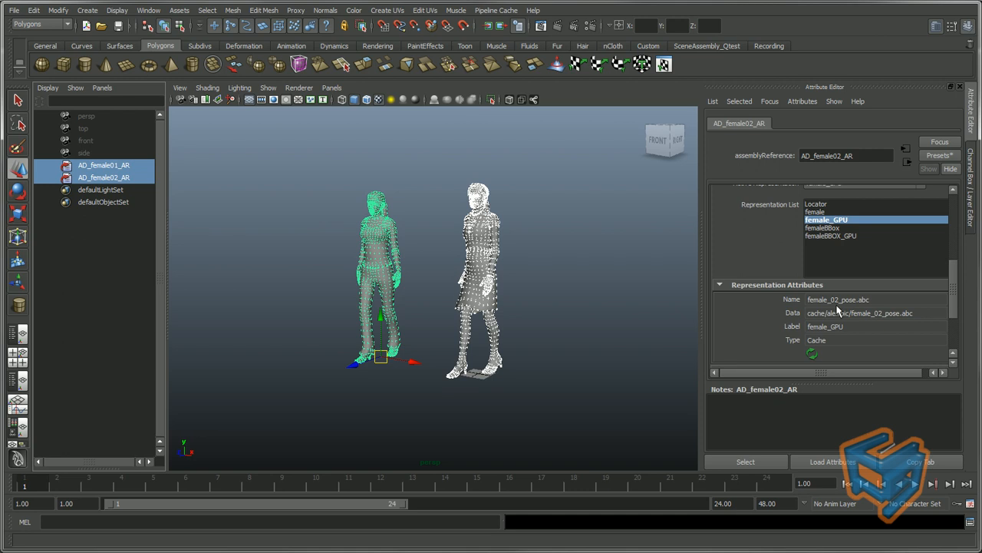
drag(844, 326, 829, 326)
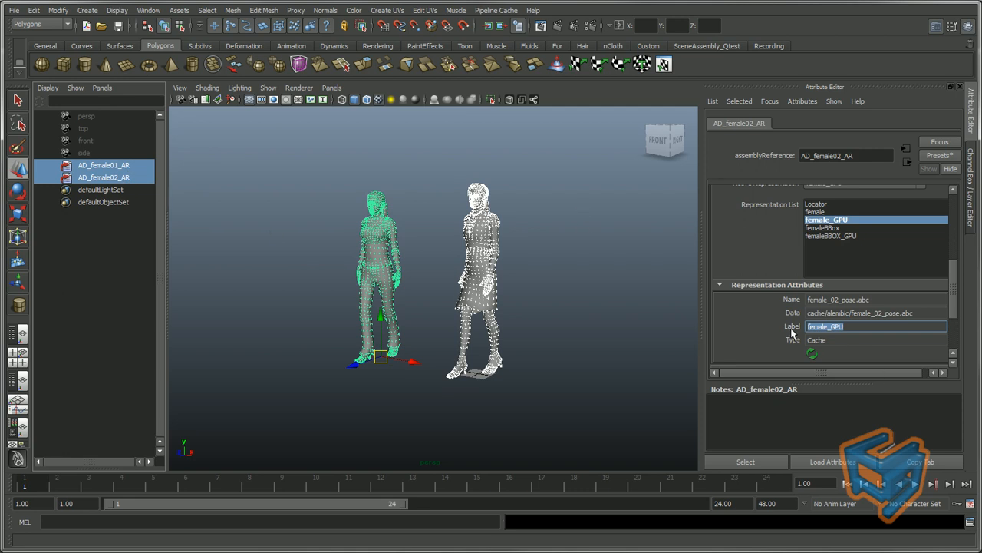
right_click(141, 168)
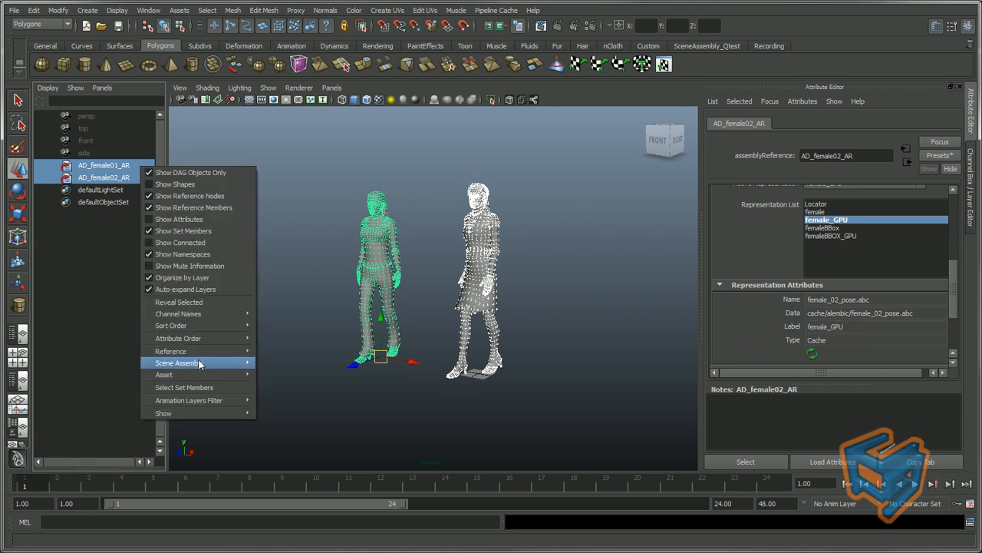
mouse_move(244, 362)
click(304, 370)
right_click(140, 171)
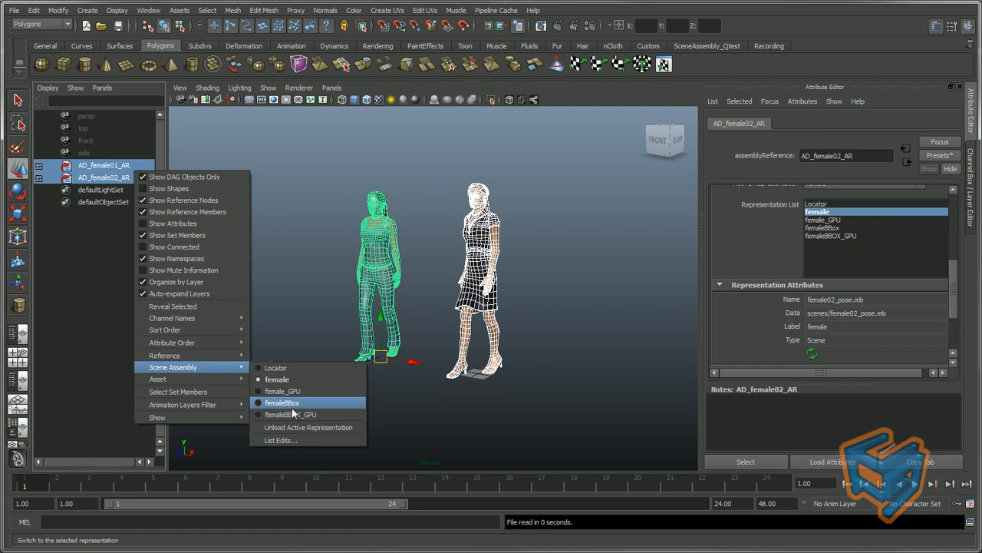
click(292, 404)
Duplicate AD_female02_AR three times, spacing each copy farther along negative X to form a row.
key(w)
click(115, 177)
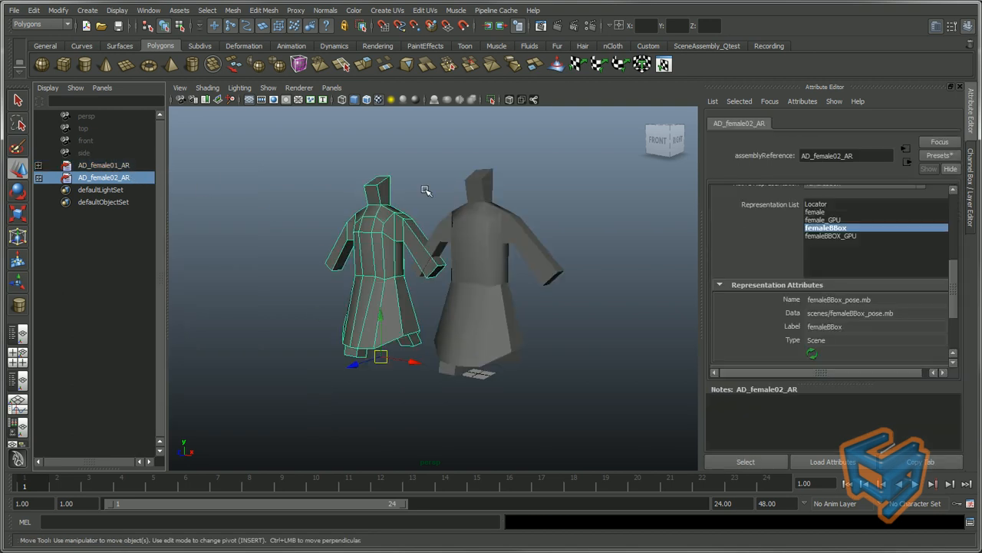
key(ctrl+d)
drag(412, 360, 176, 307)
key(ctrl+d)
key(a)
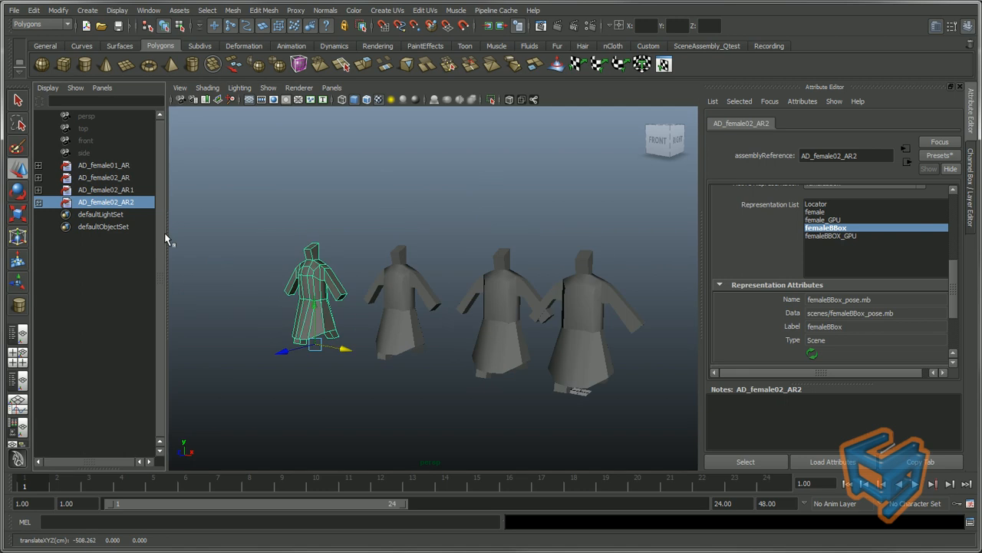
key(ctrl+d)
drag(342, 346, 268, 335)
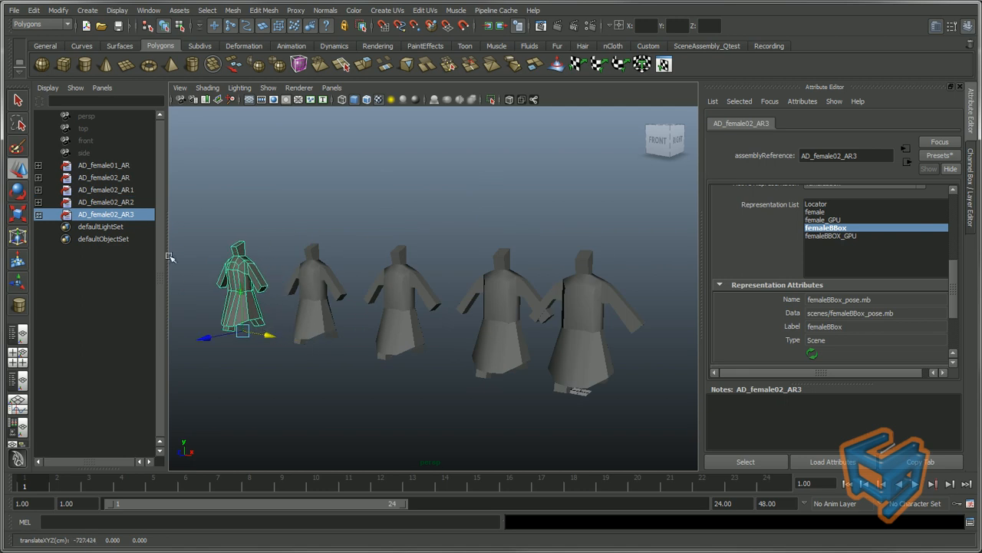
Rename the three new copies AD_female03_AR, AD_female04_AR and AD_female05_AR.
click(115, 190)
double_click(142, 202)
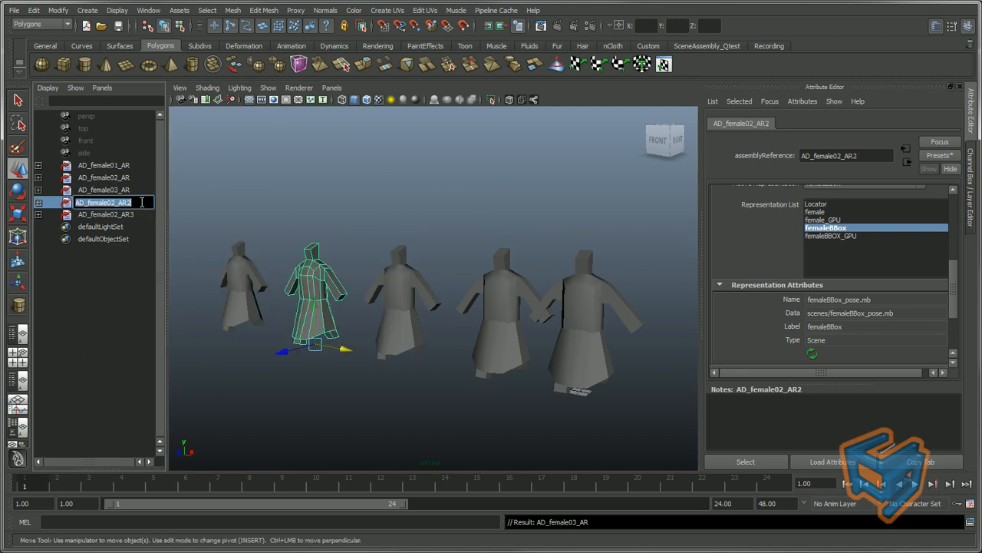
click(142, 202)
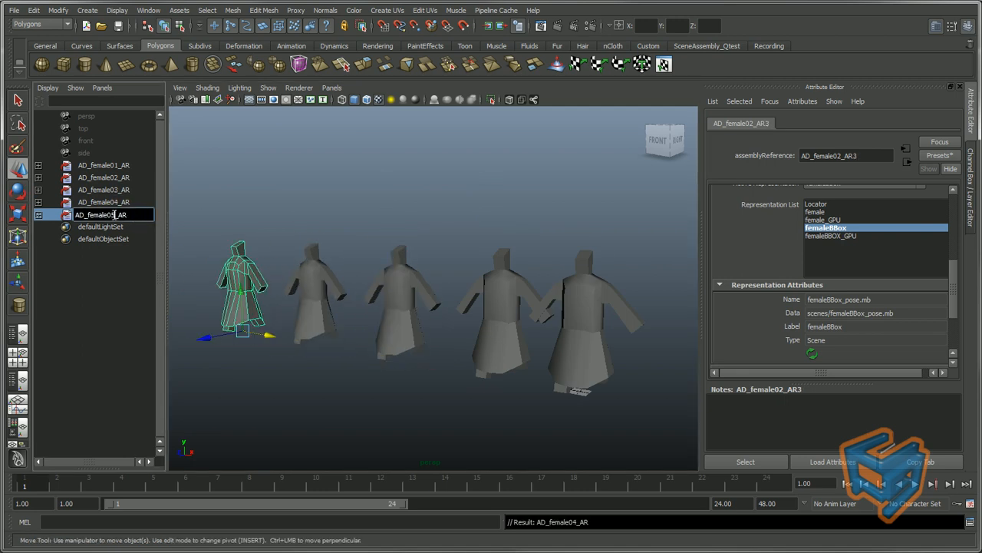
key(Return)
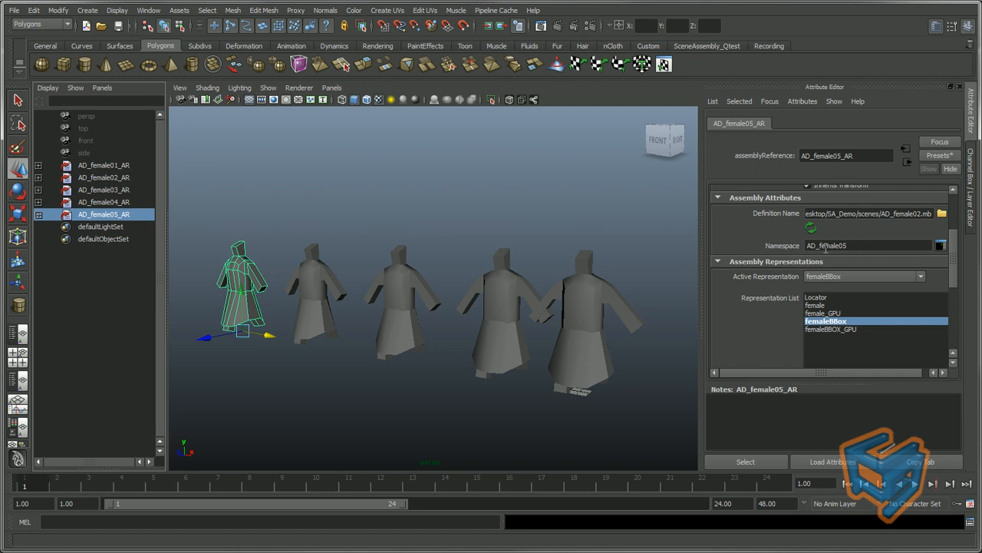
Point the definitions of AD_female03_AR, AD_female04_AR and AD_female05_AR to AD_female03.mb, AD_female04.mb and AD_female05.mb respectively.
click(115, 177)
click(116, 189)
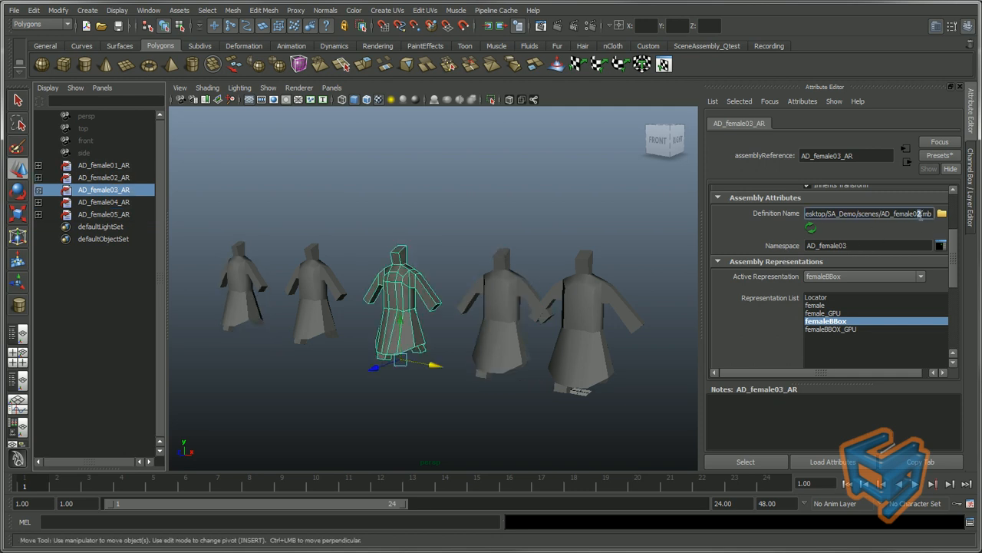
key(Return)
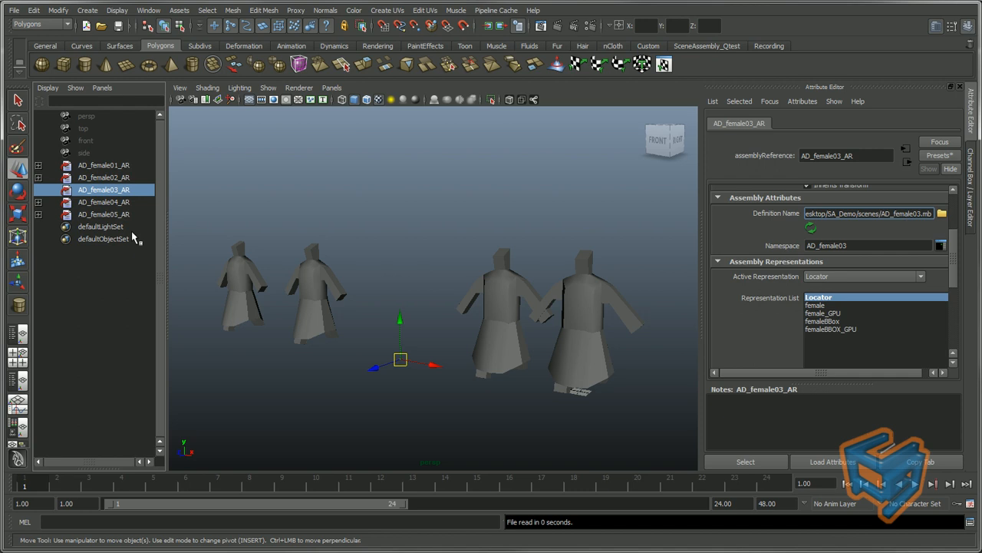
click(146, 201)
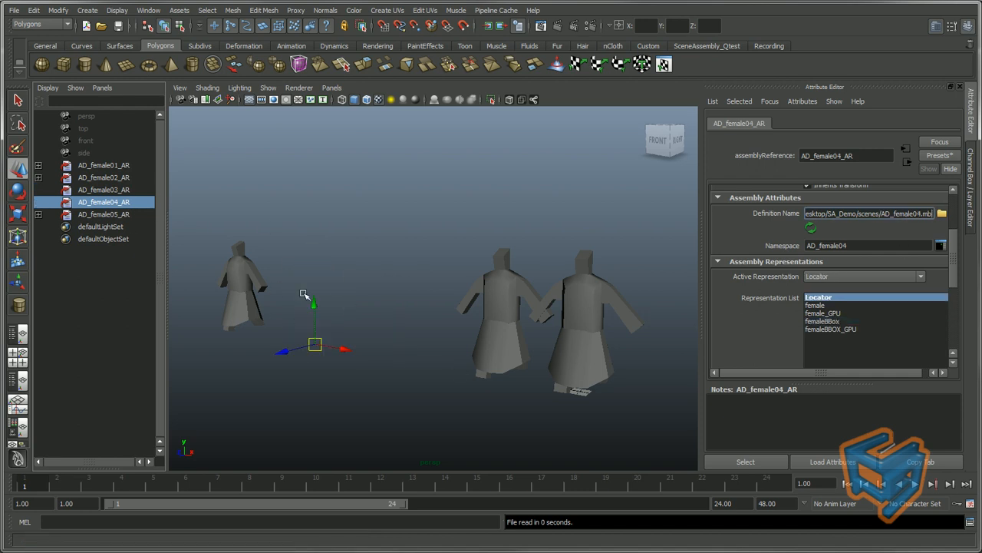
click(145, 214)
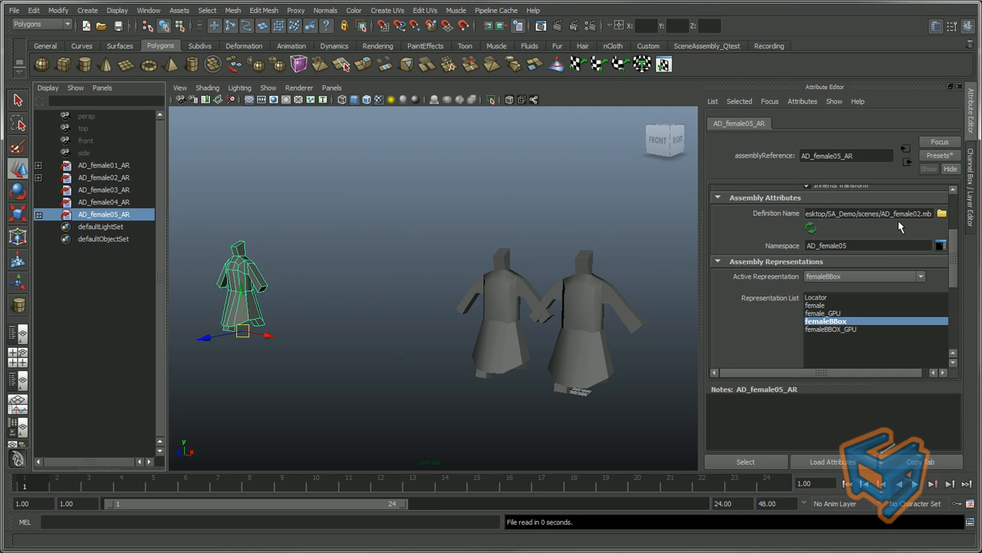
drag(918, 214, 922, 214)
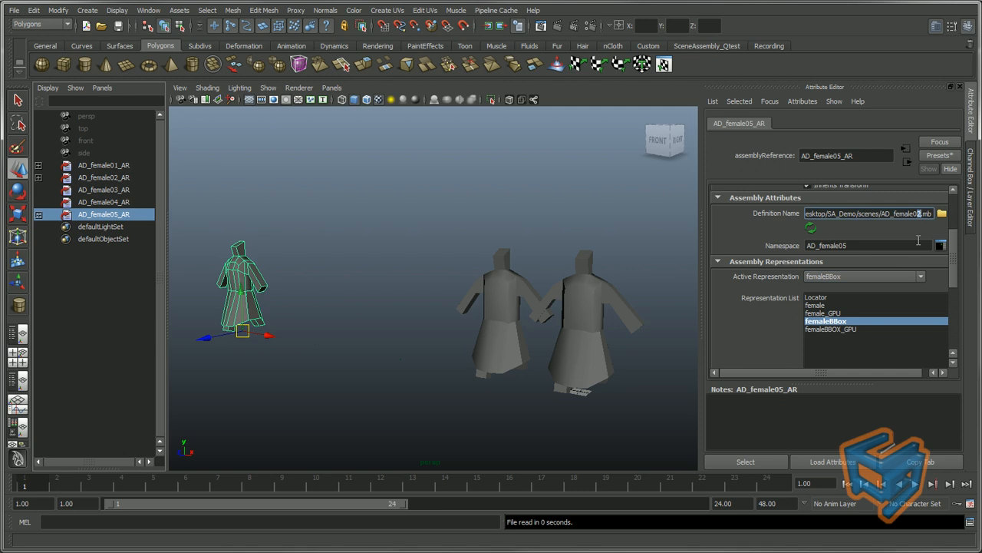
text(5)
key(Return)
click(299, 380)
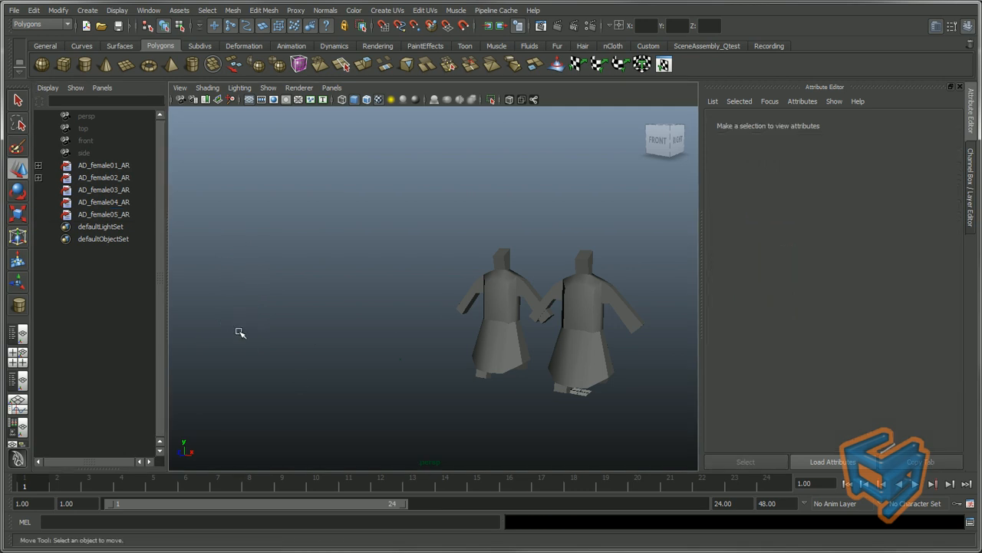
Switch all five assembly references together to the female representation and clear the selection.
drag(137, 214, 137, 167)
right_click(135, 187)
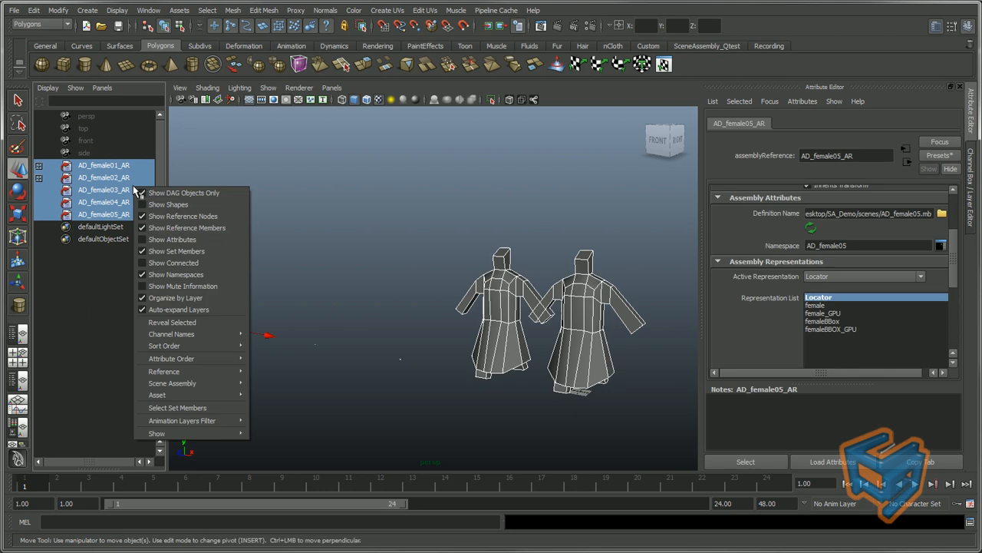
mouse_move(201, 383)
click(298, 394)
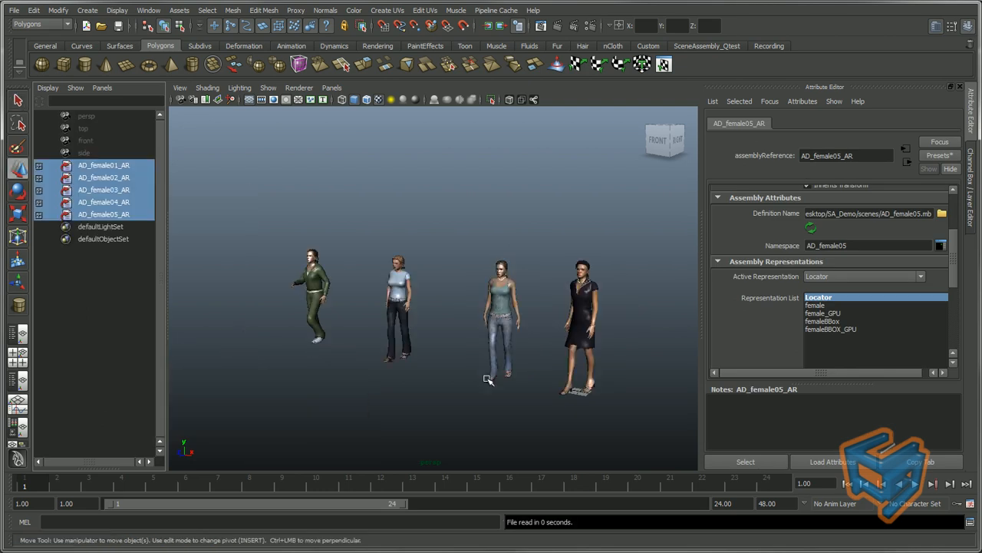
click(444, 315)
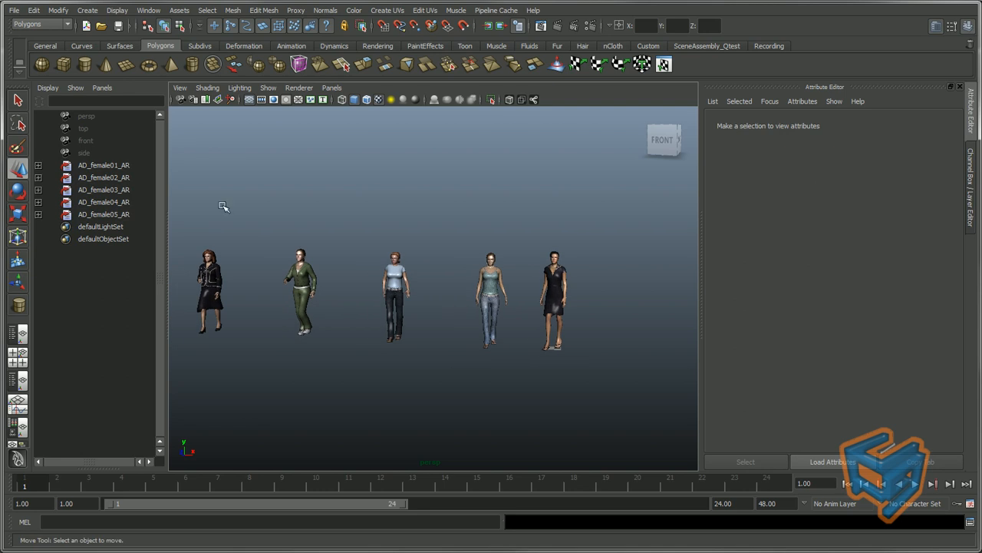
Move AD_female01_AR about 21 cm along negative X and reposition other references to tighten the row of characters.
click(129, 166)
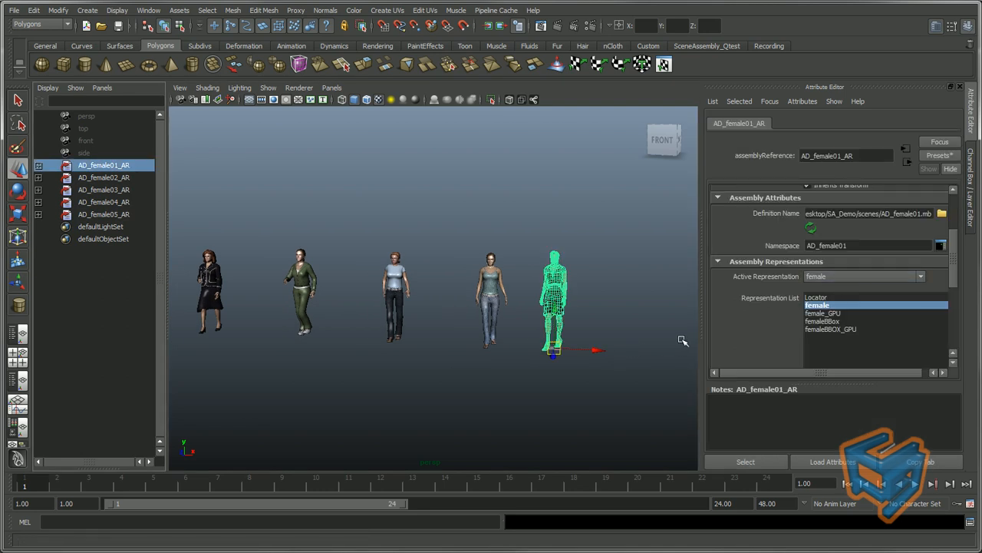
alt+drag(588, 346, 583, 352)
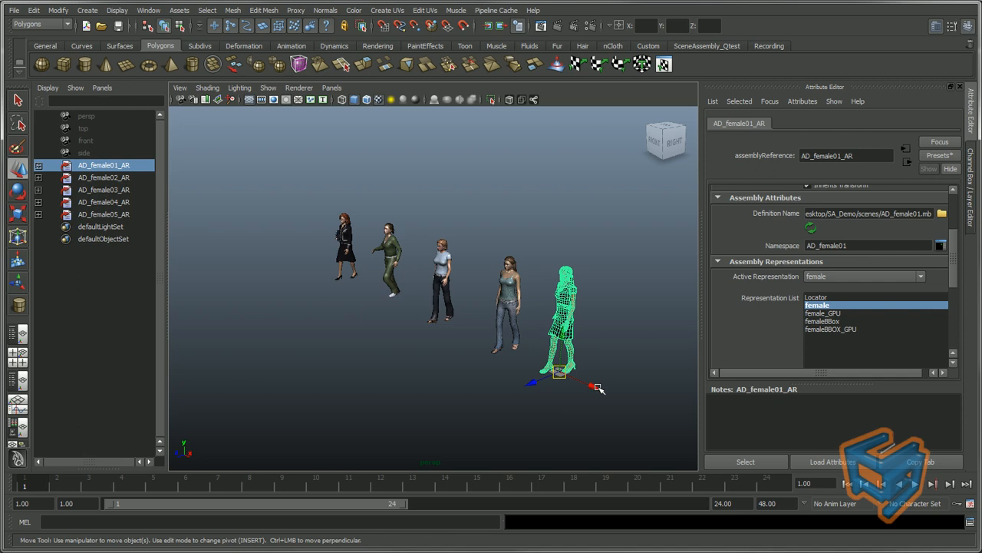
drag(598, 388, 584, 387)
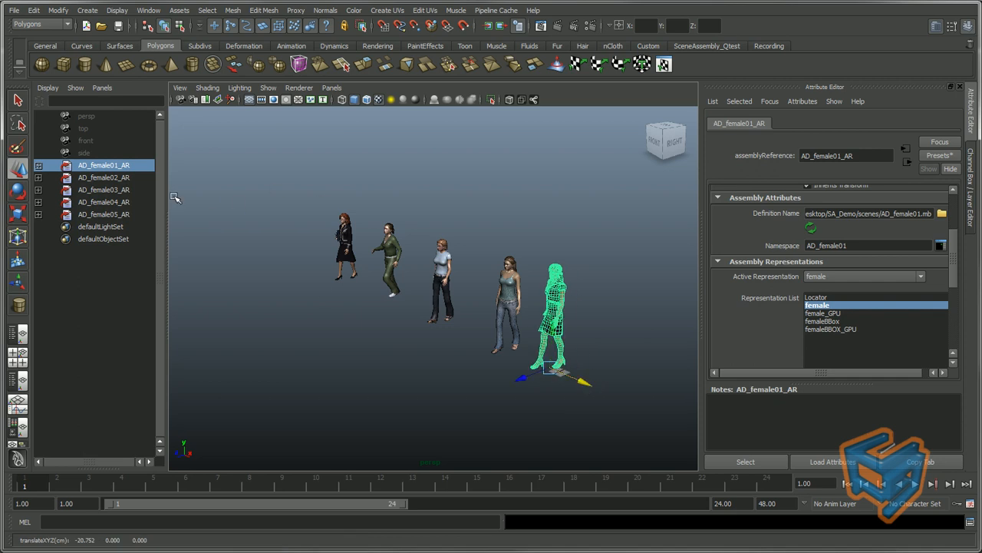
click(129, 179)
click(349, 257)
alt+drag(368, 283, 451, 305)
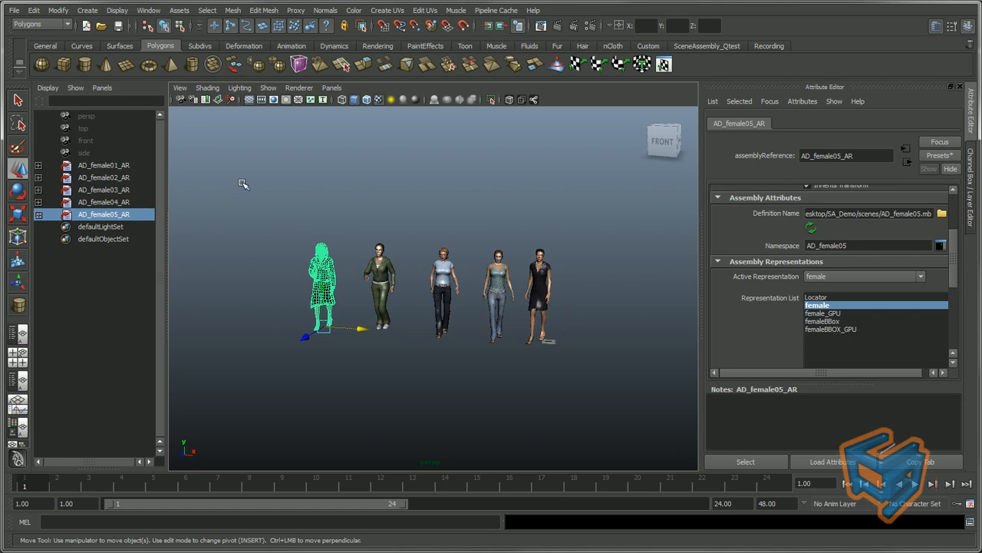
Save the scene in the project's scenes folder as Mult_females_pose in Maya Binary format.
click(13, 10)
click(42, 50)
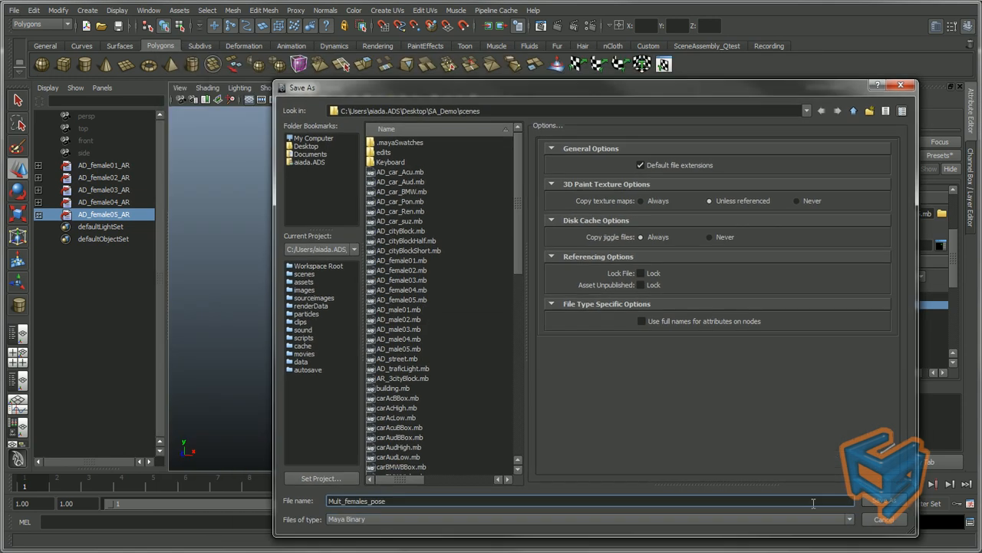
click(884, 500)
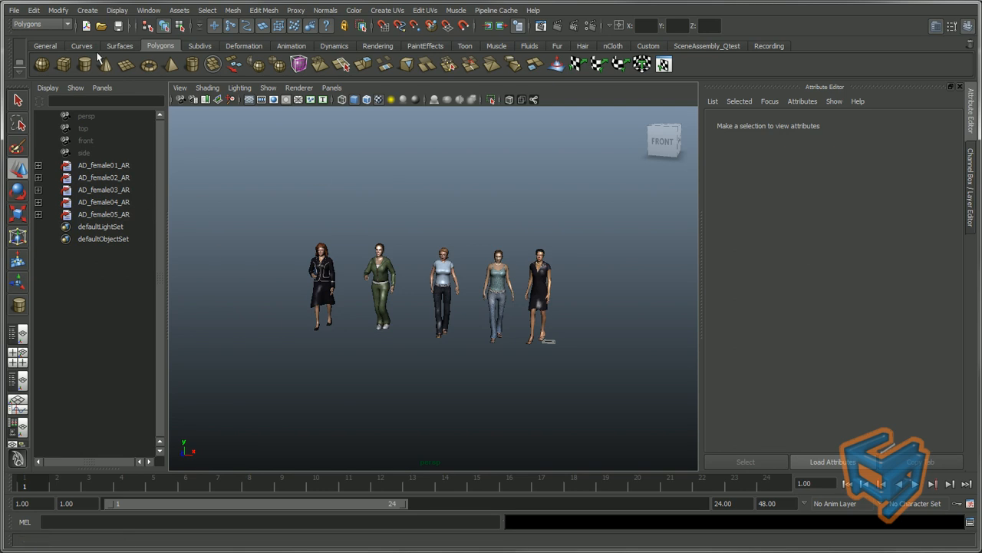
Start a new, empty scene.
click(14, 10)
click(38, 59)
click(487, 287)
click(18, 379)
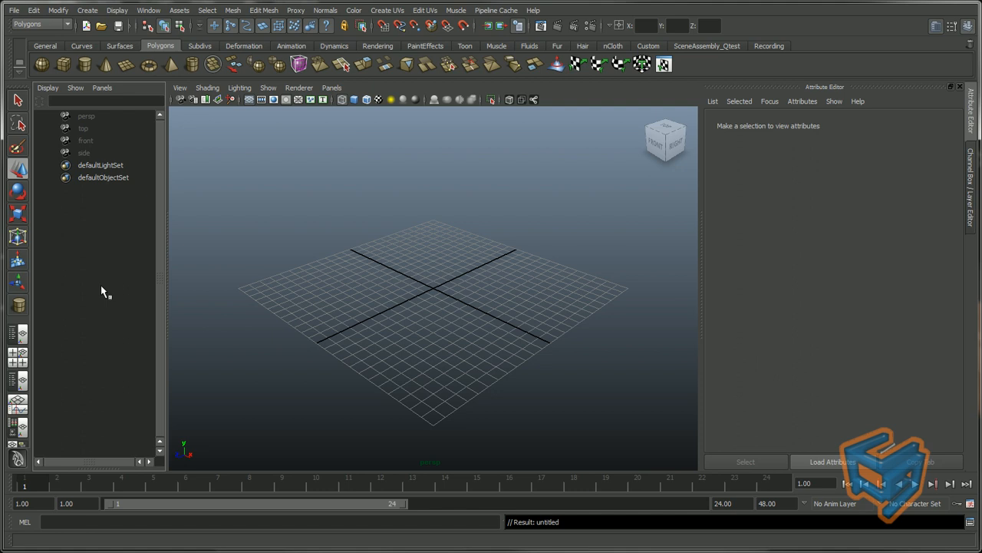
Create a new Scene Assembly definition and dismiss the notice about definition edits.
right_click(112, 241)
mouse_move(167, 423)
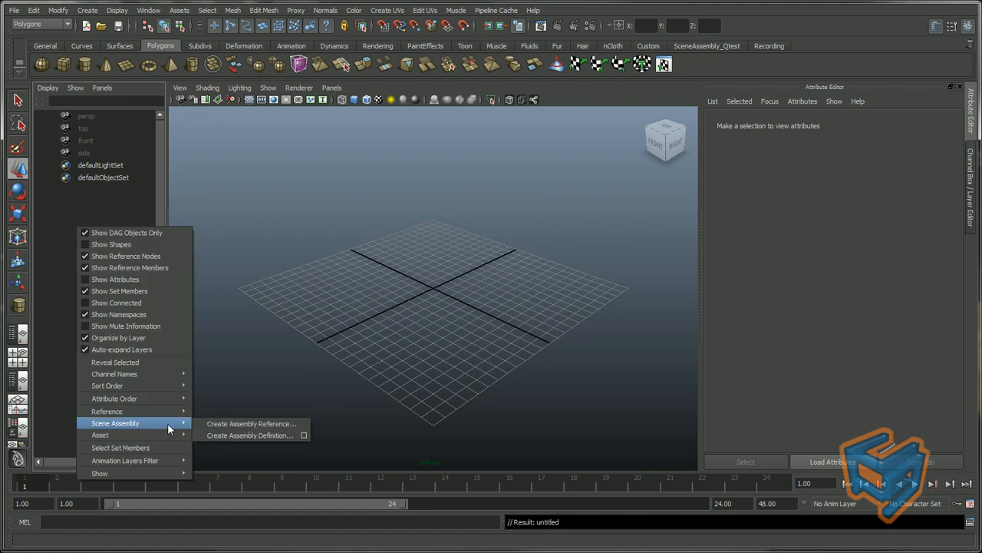
click(274, 435)
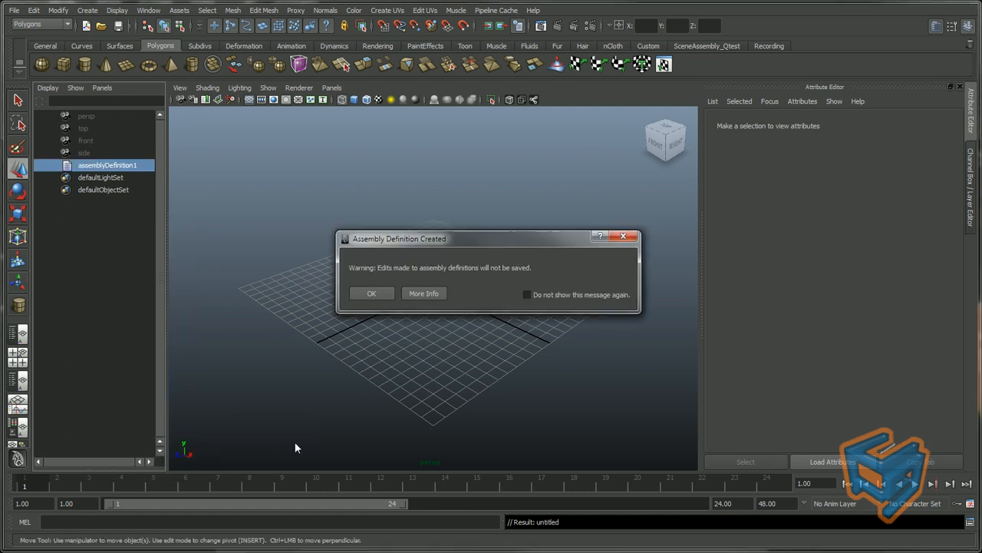
click(624, 237)
Add the Mult_females_pose.mb file as a scene representation of the assembly definition.
click(844, 303)
click(416, 407)
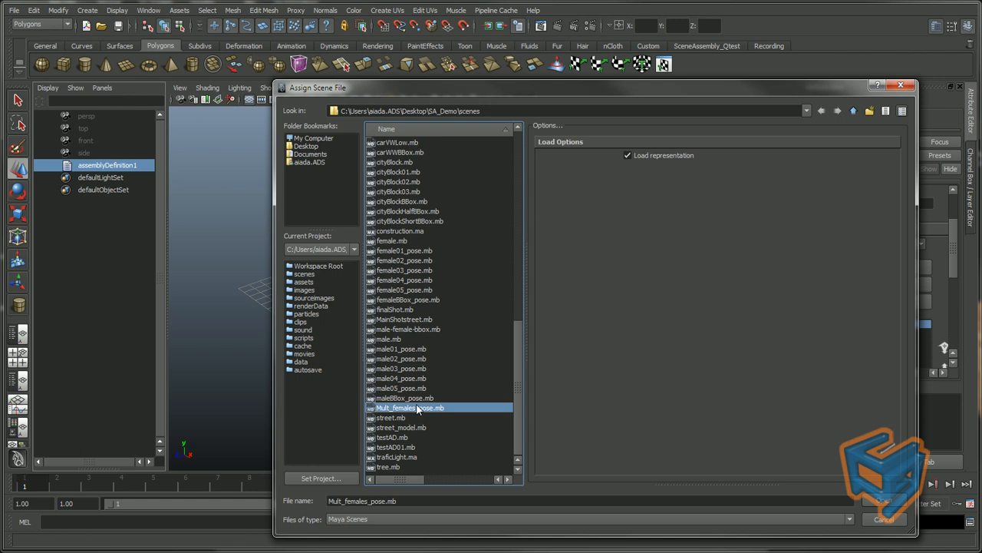
double_click(416, 408)
Expand the assembly definition and switch its five nested AD_female references together to the female representation.
click(38, 165)
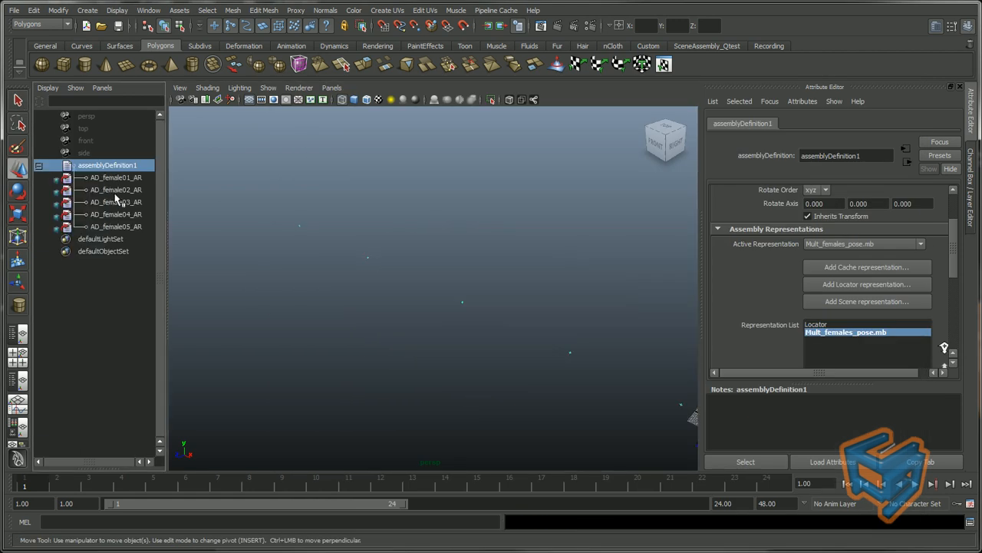
drag(145, 178, 142, 226)
right_click(143, 226)
mouse_move(223, 387)
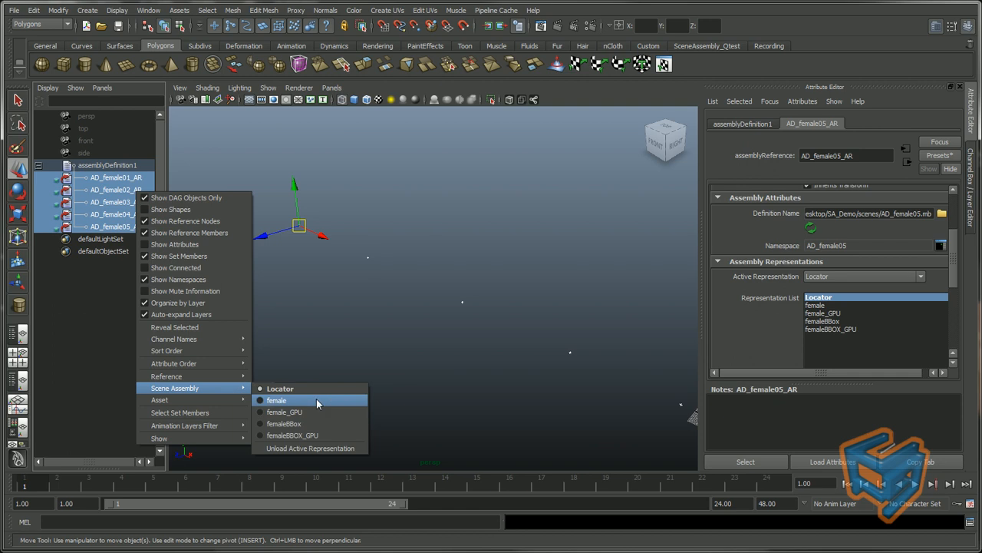
click(311, 401)
click(537, 198)
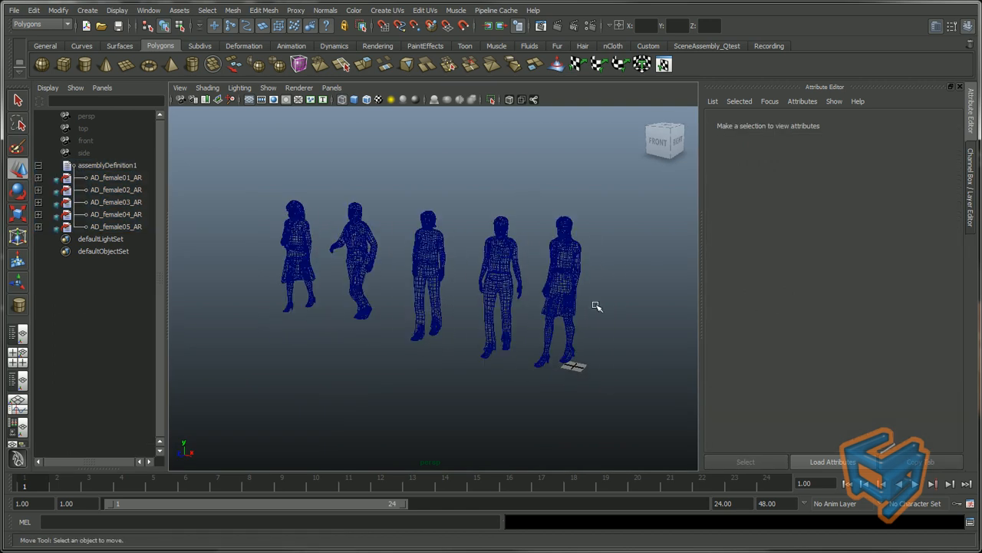
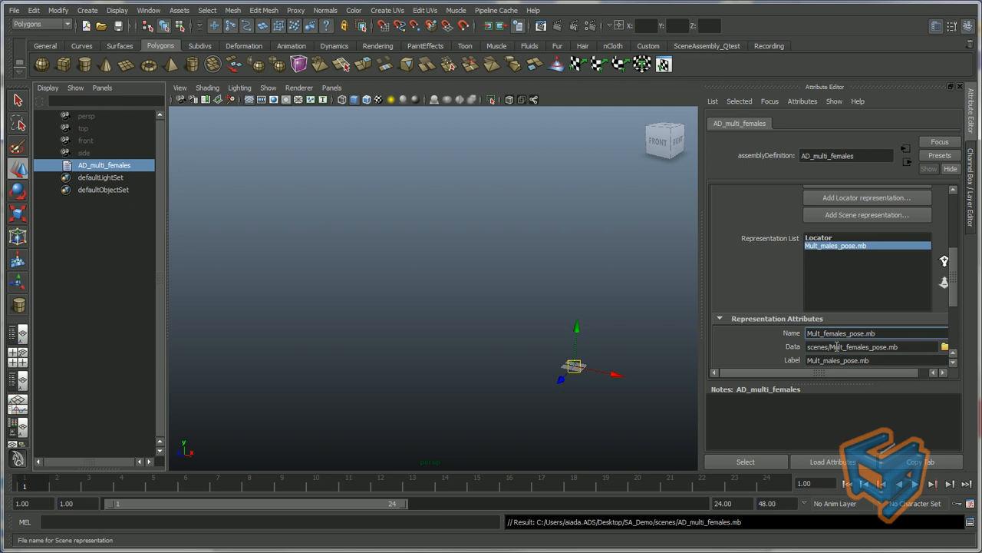
Point the AD_multi_females scene representation at Mult_males_pose.mb and make it the active representation.
click(851, 348)
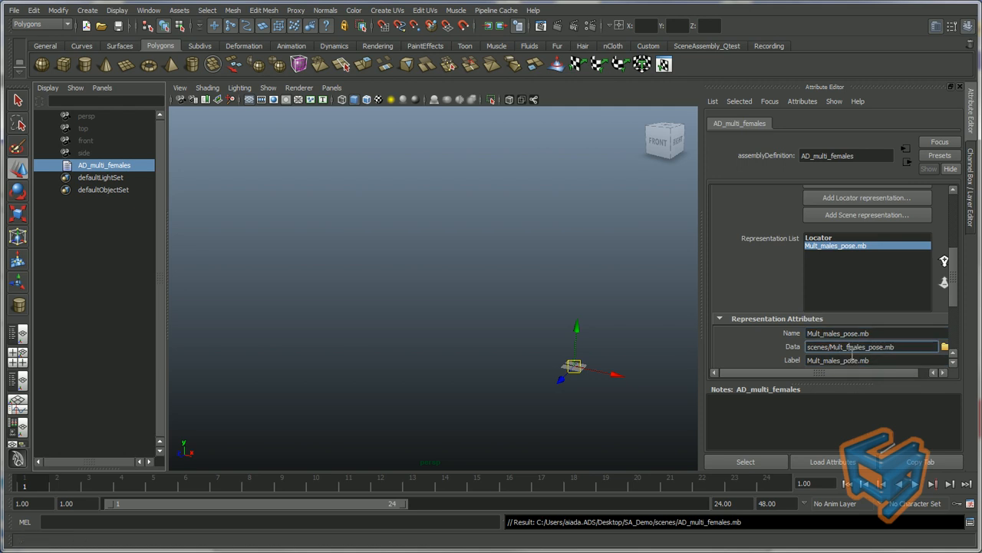
scroll(860, 306, up, 2)
click(877, 219)
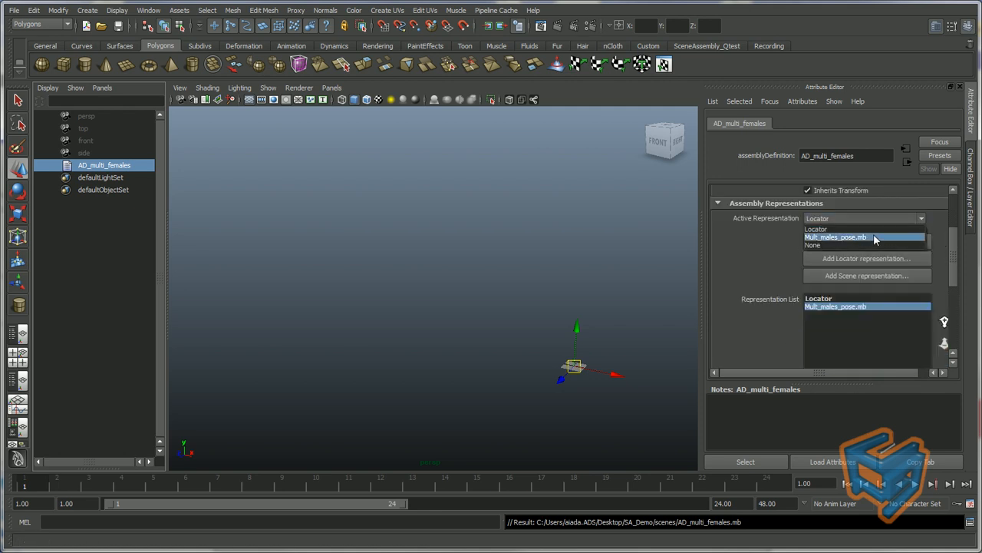
click(874, 238)
Switch the five nested AD_male references together to the male representation.
drag(140, 178, 138, 225)
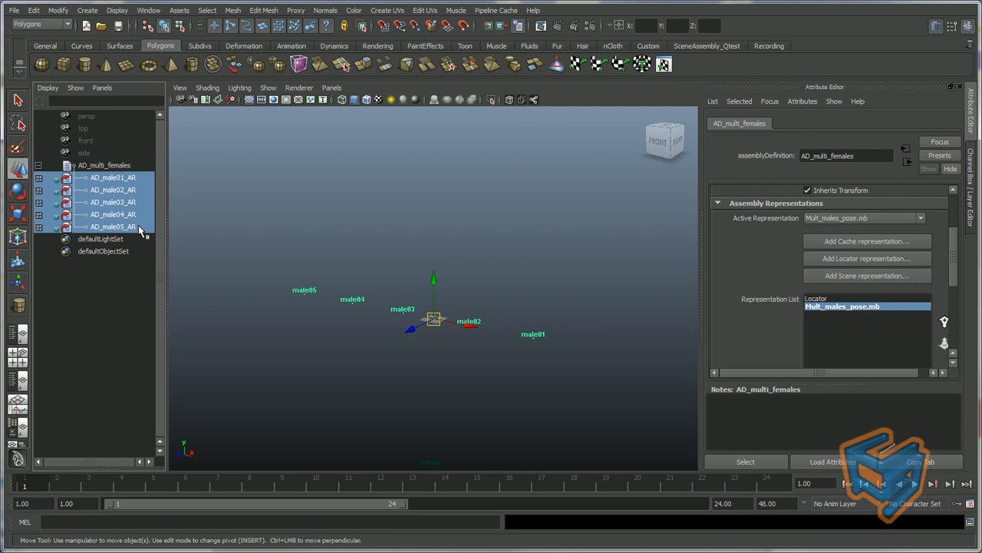
right_click(146, 203)
mouse_move(235, 402)
click(288, 413)
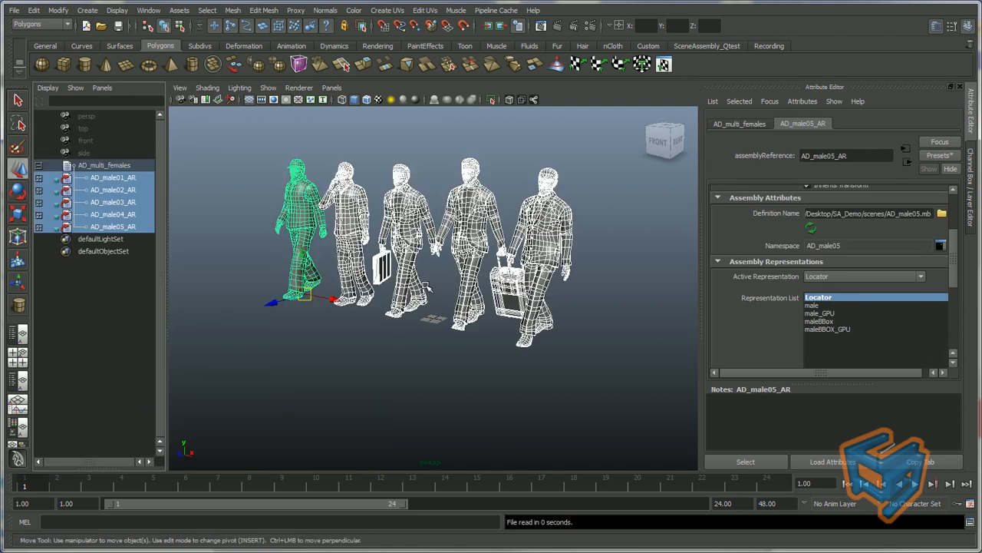
Rename the assembly definition to AD_multi_males and save the scene as AD_multi_males.mb.
double_click(136, 166)
key(BackSpace)
key(BackSpace)
key(BackSpace)
key(BackSpace)
key(BackSpace)
key(BackSpace)
key(BackSpace)
text(males)
key(Return)
click(14, 10)
click(29, 65)
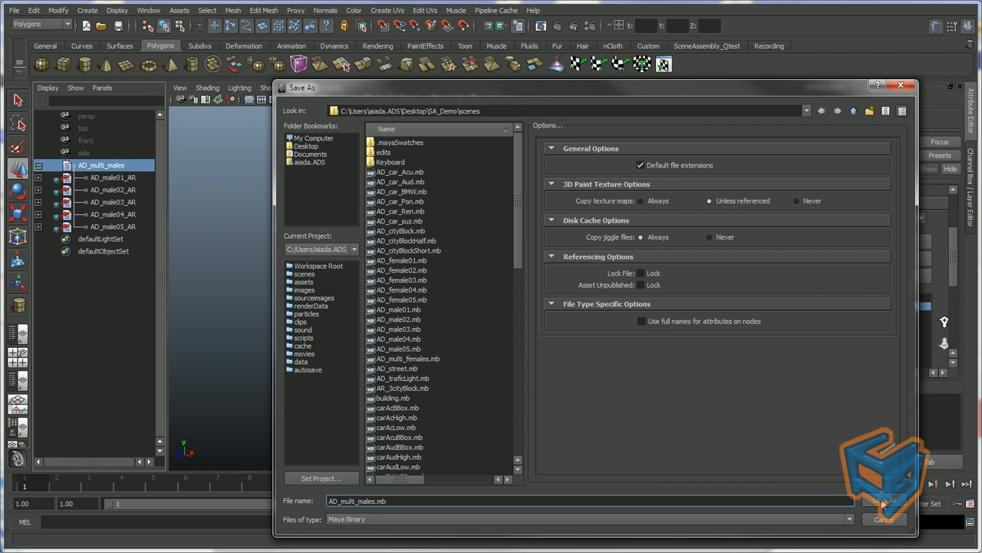
click(882, 501)
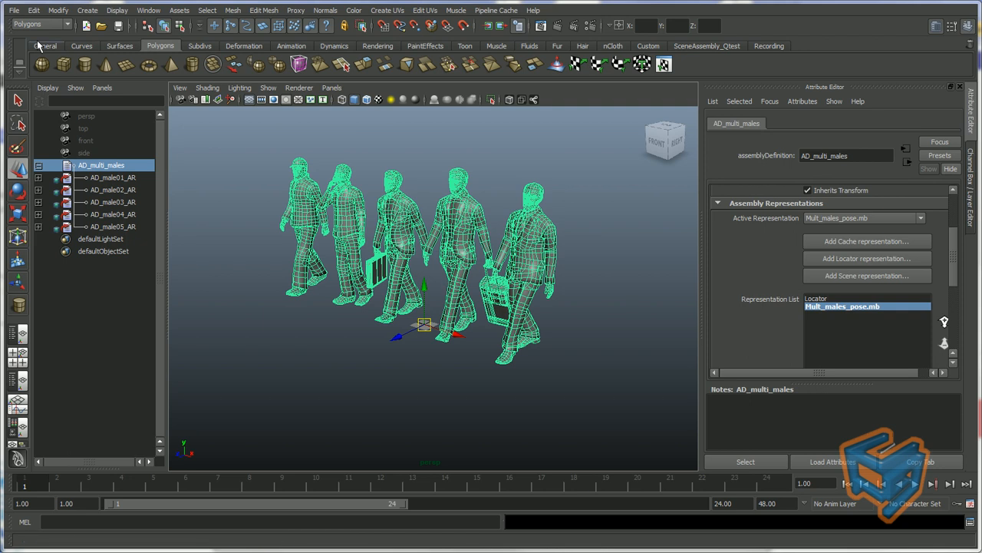
Start a new scene without saving changes to AD_multi_males.mb.
click(13, 10)
click(30, 23)
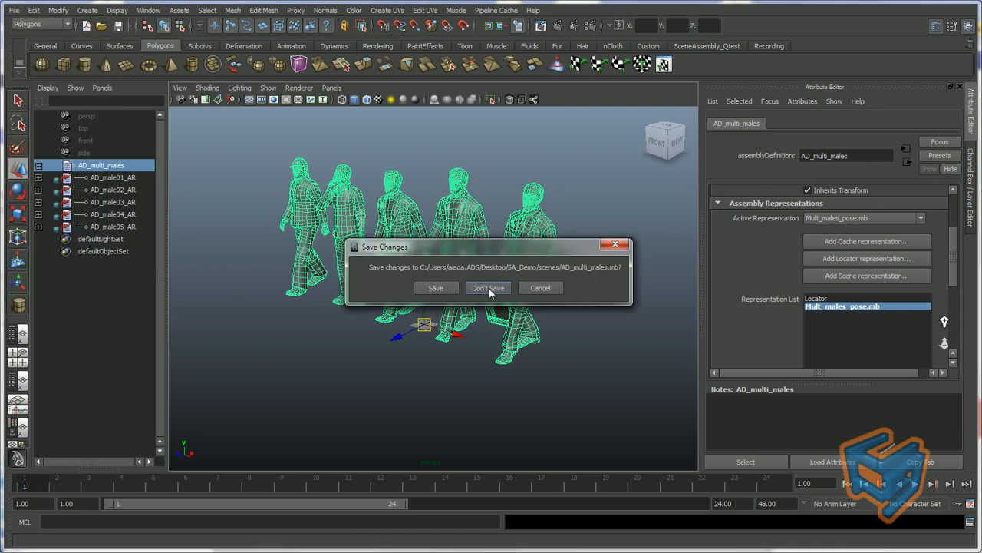
click(489, 287)
Add two Scene Assembly references to the AD_multi_females.mb definition.
right_click(110, 223)
mouse_move(182, 418)
click(246, 420)
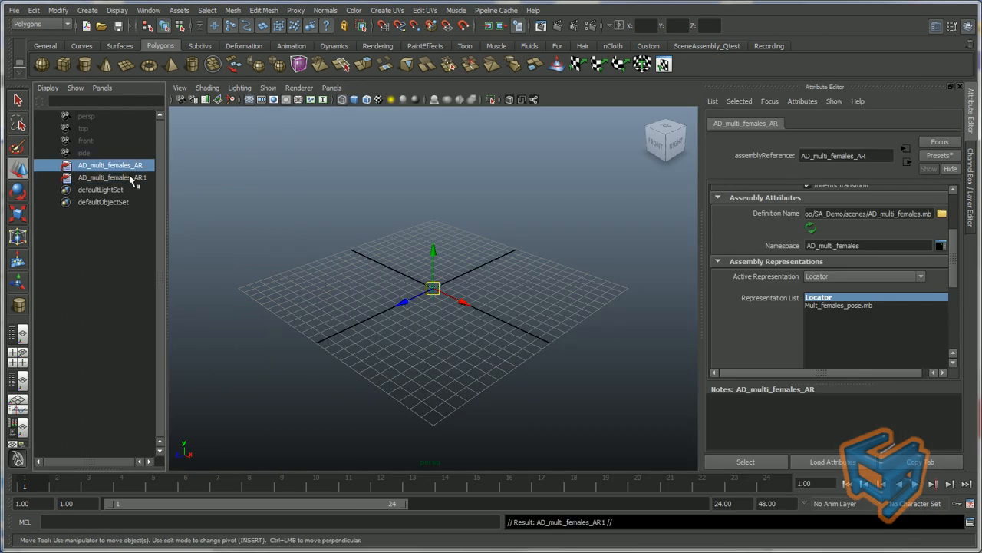
Change the second reference's definition file to AD_multi_males.mb and rename the reference AD_multi_males_AR.
double_click(123, 179)
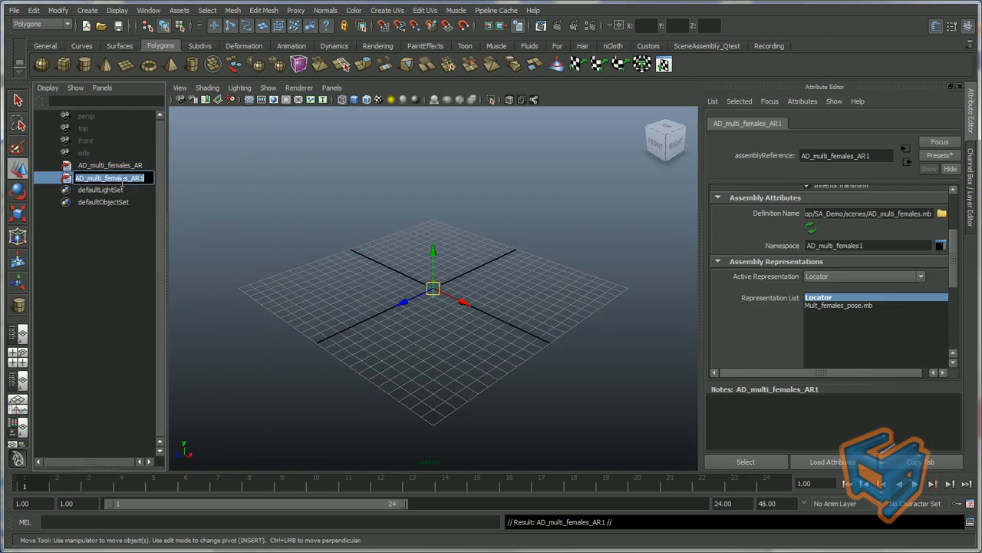
click(882, 308)
drag(954, 272, 950, 248)
click(904, 237)
key(BackSpace)
key(BackSpace)
key(Return)
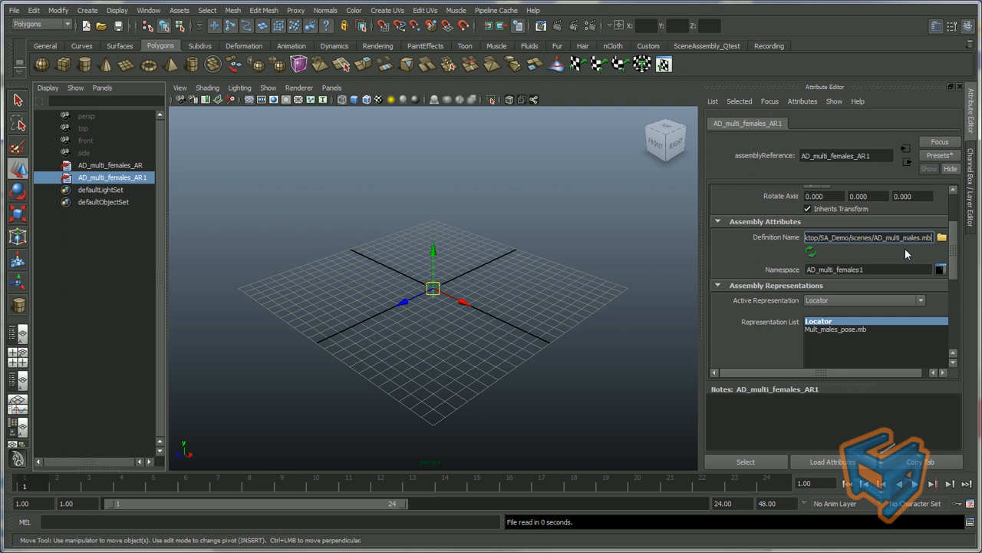
double_click(117, 178)
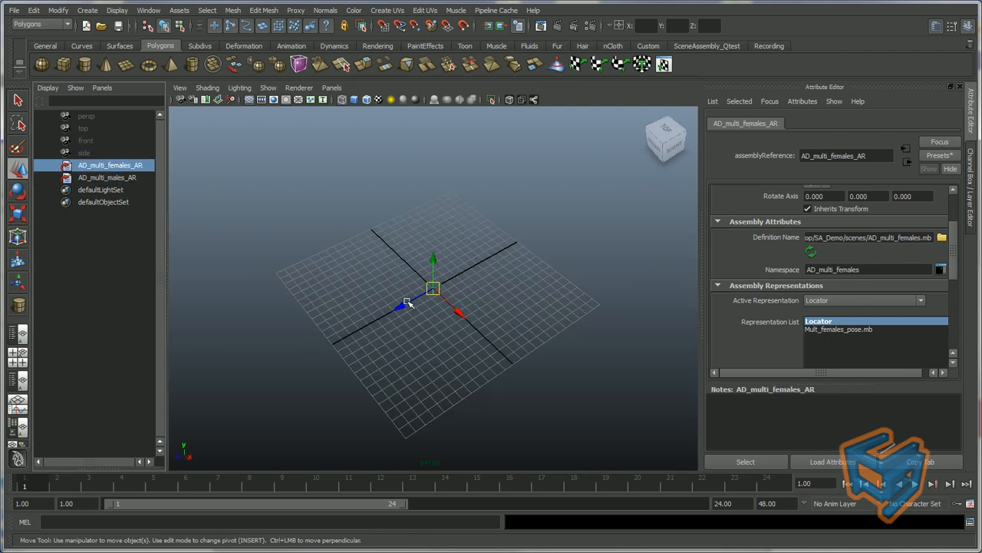
Move AD_multi_females_AR to about -11.3 cm along Z and activate its Mult_females_pose.mb representation.
drag(418, 307, 500, 272)
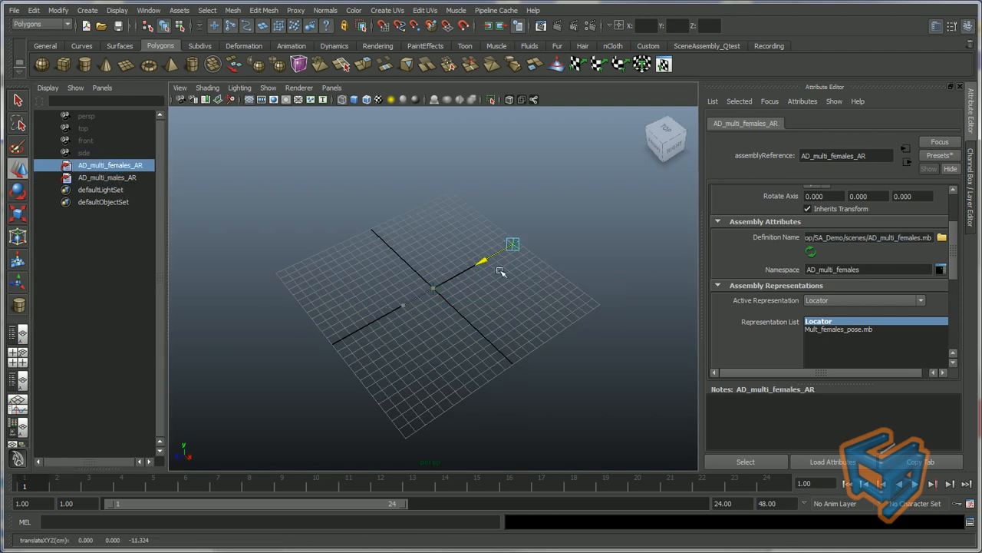
right_click(108, 165)
mouse_move(191, 364)
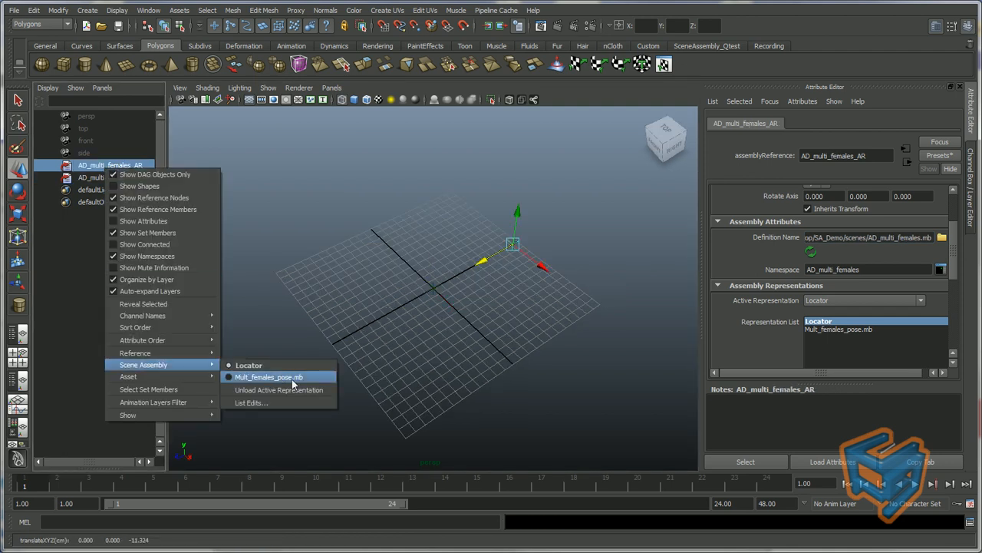
click(292, 378)
Activate the Mult_males_pose.mb representation of AD_multi_males_AR.
click(108, 177)
right_click(123, 178)
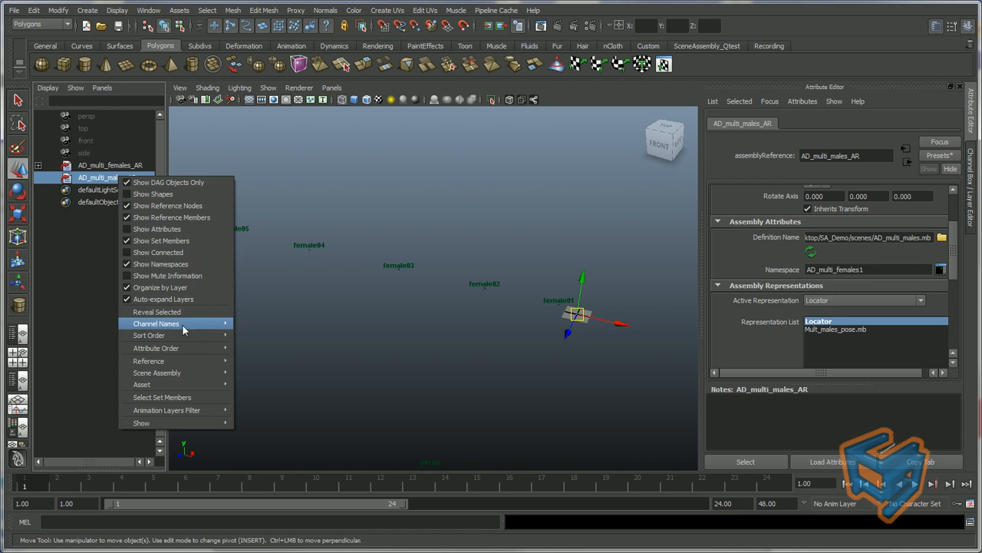
mouse_move(192, 372)
click(284, 380)
Expand both multi-character references and switch the five nested AD_female references to the female representation.
click(38, 177)
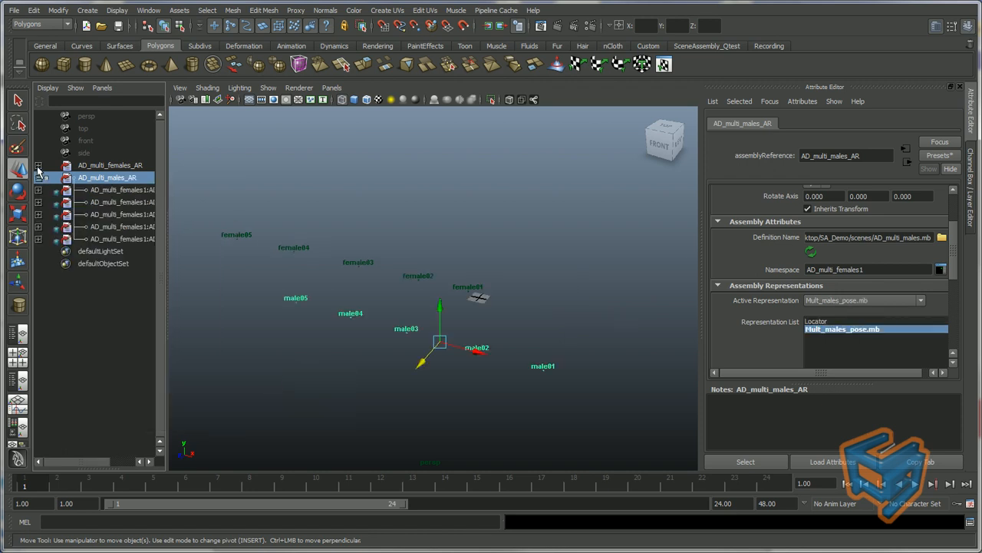
click(38, 165)
drag(166, 223, 188, 228)
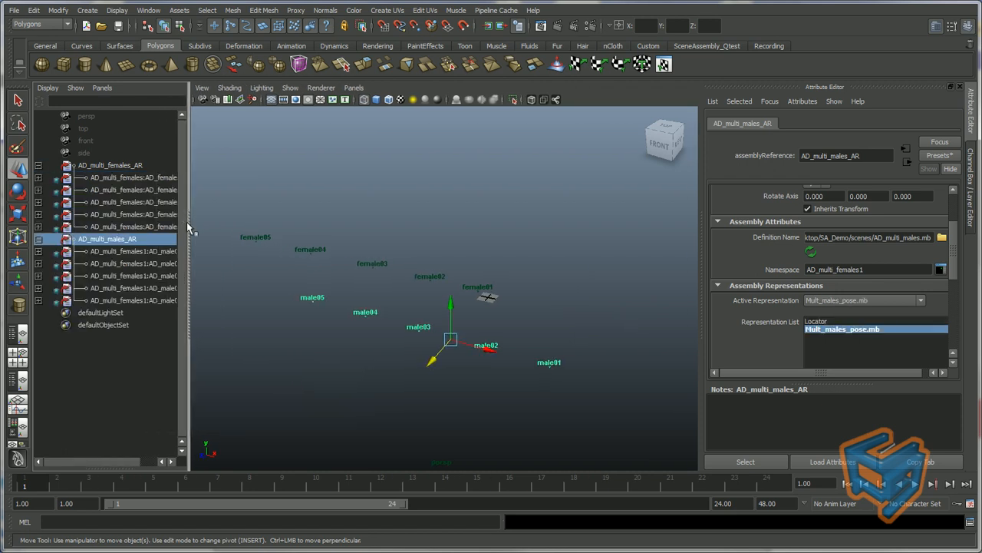
drag(170, 179, 170, 223)
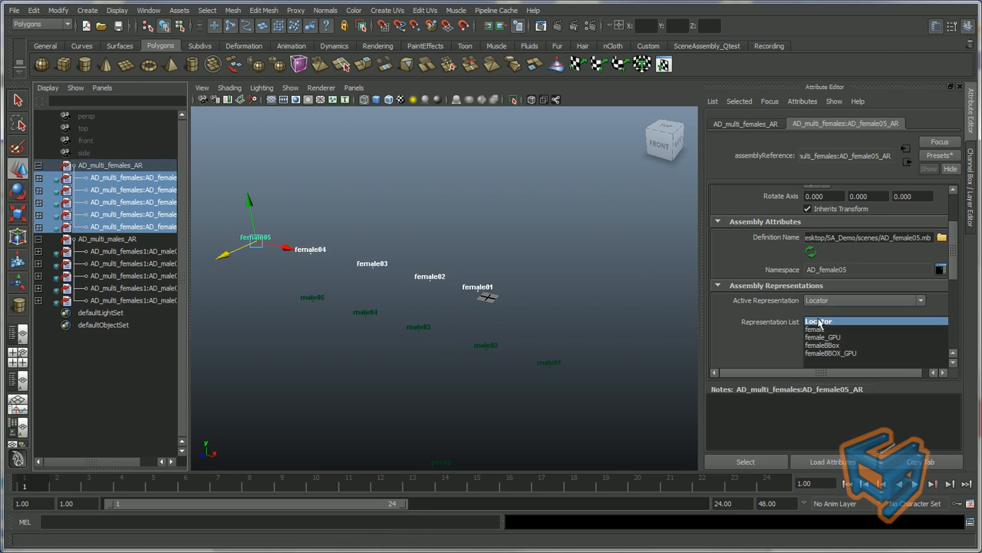
right_click(169, 208)
mouse_move(257, 412)
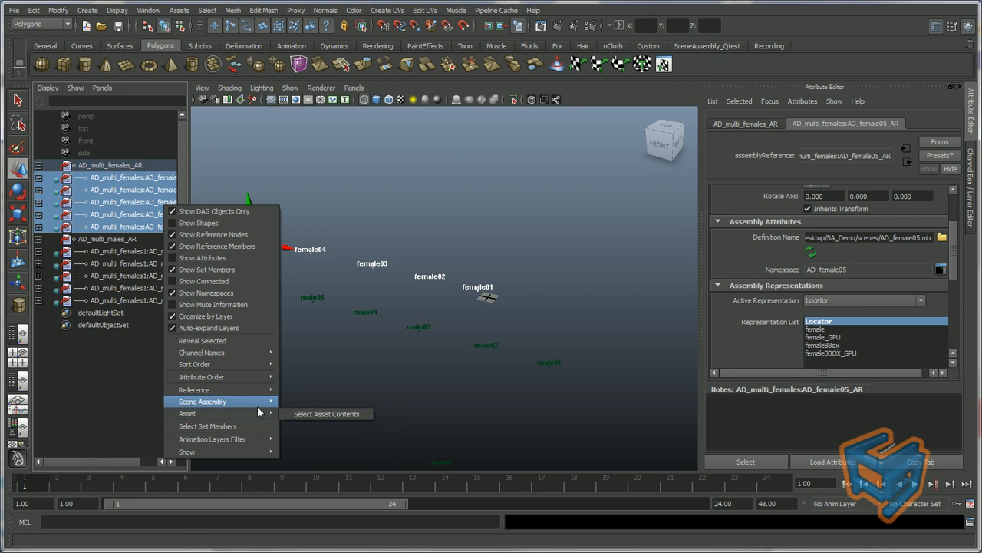
click(307, 416)
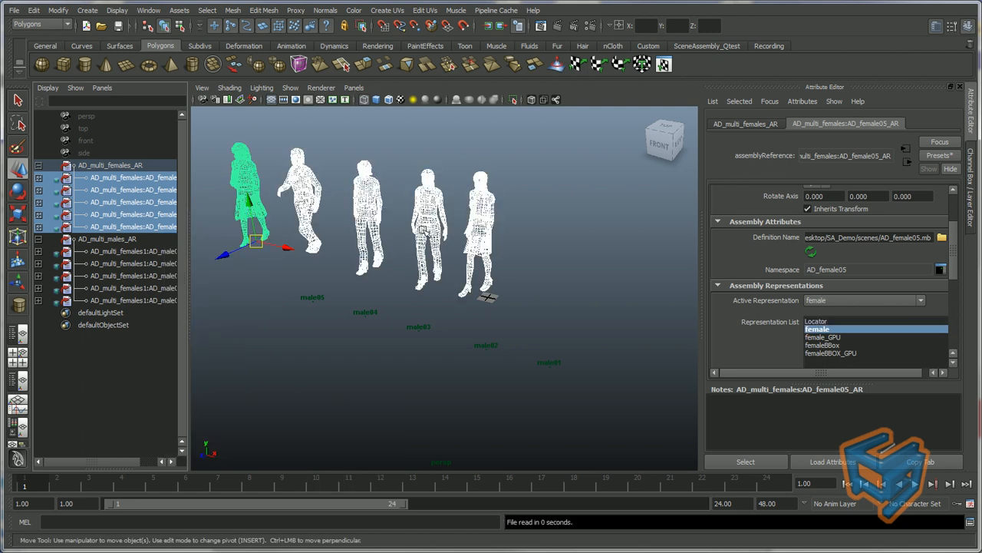
Switch the five AD_male references nested in AD_multi_males_AR to the male representation.
alt+middle_drag(425, 230, 442, 233)
drag(159, 251, 162, 299)
right_click(162, 283)
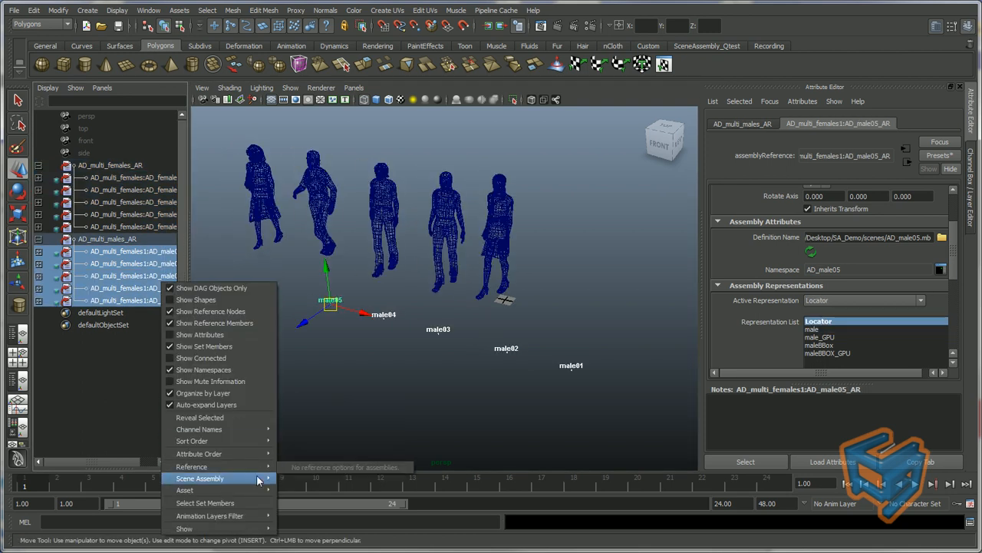
mouse_move(258, 480)
click(307, 494)
alt+drag(610, 295, 477, 263)
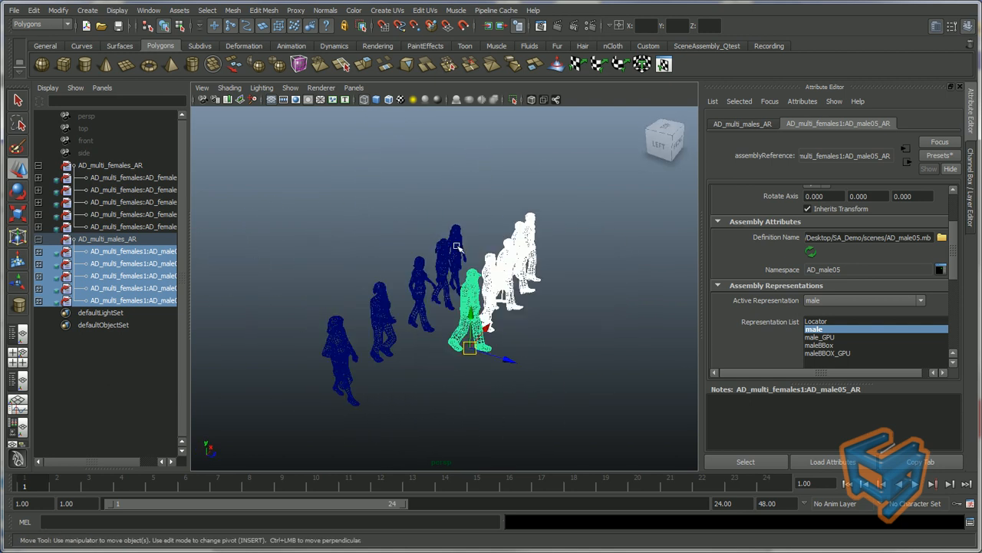
alt+drag(534, 289, 484, 275)
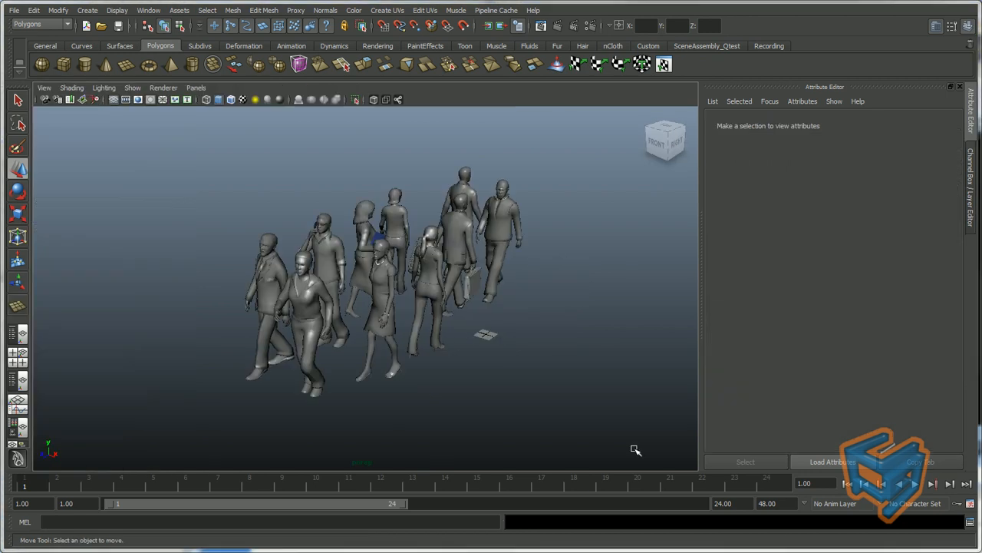
Examine the mixed crowd from several angles and inspect the nested contents of AD_multi_females_AR down to the first female's mesh.
alt+drag(631, 450, 505, 220)
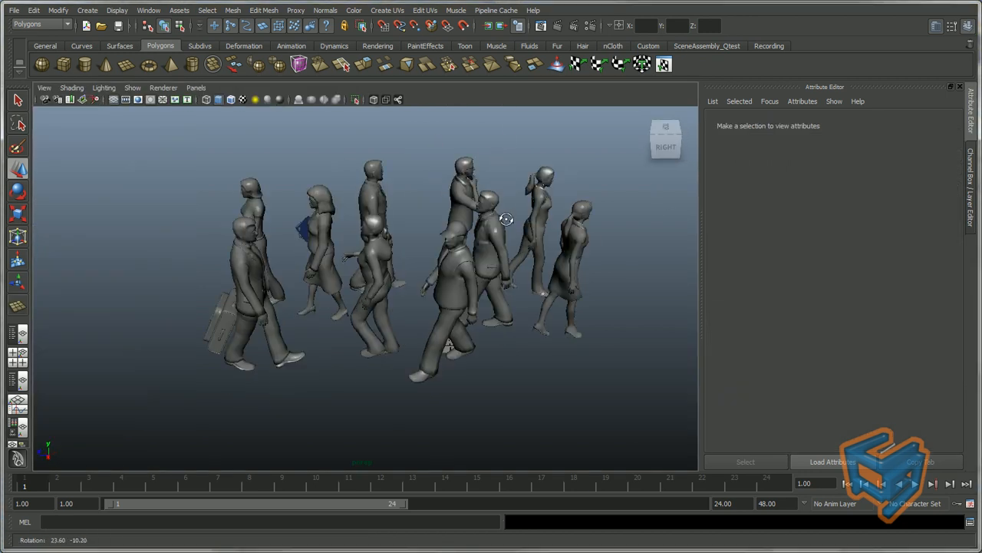
drag(981, 201, 680, 152)
alt+drag(370, 182, 413, 194)
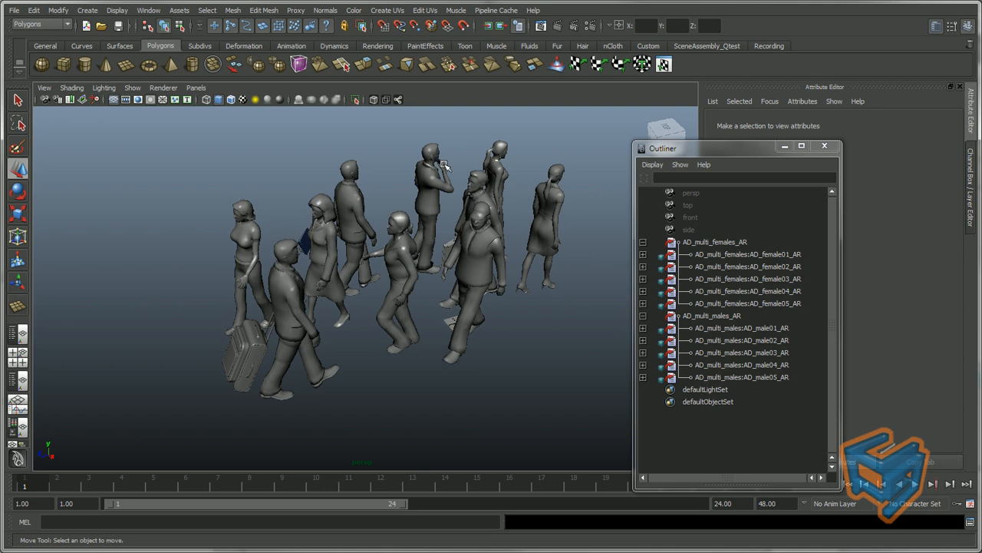
alt+drag(446, 167, 299, 239)
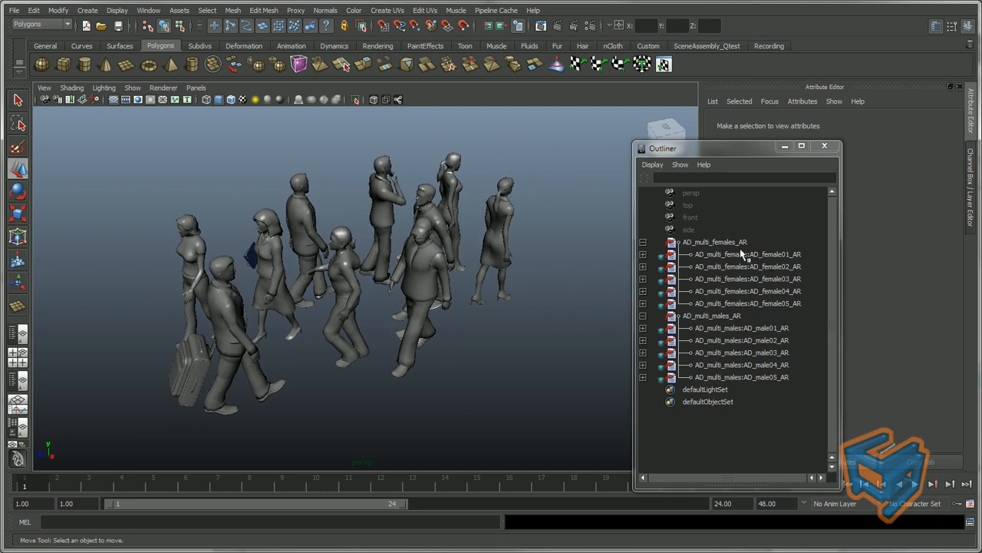
click(714, 244)
drag(737, 253, 800, 302)
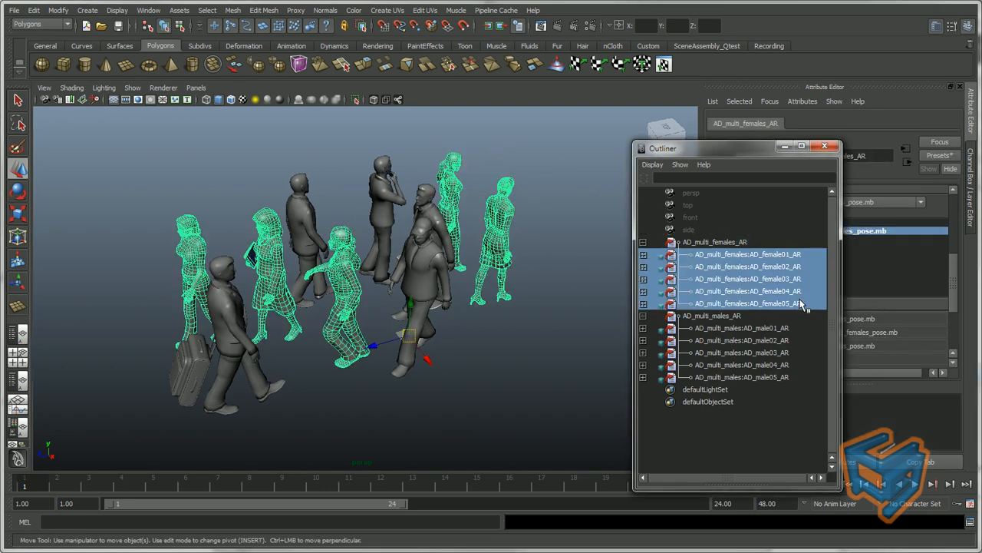
click(775, 256)
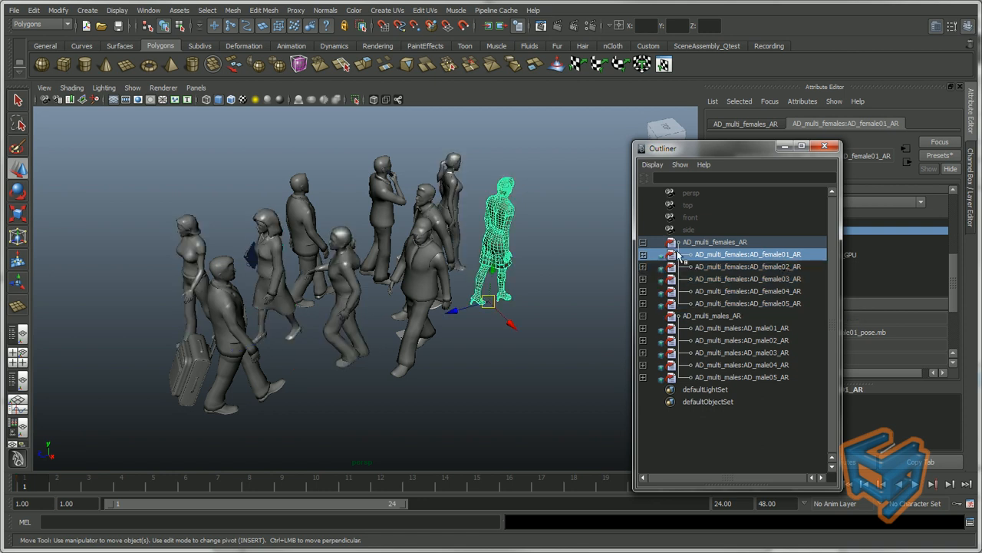
click(725, 269)
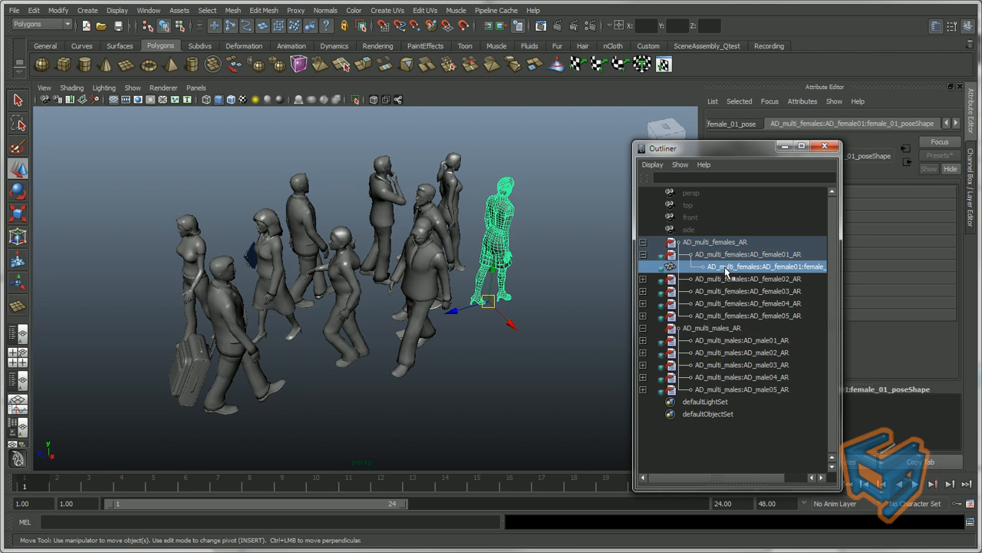
click(736, 260)
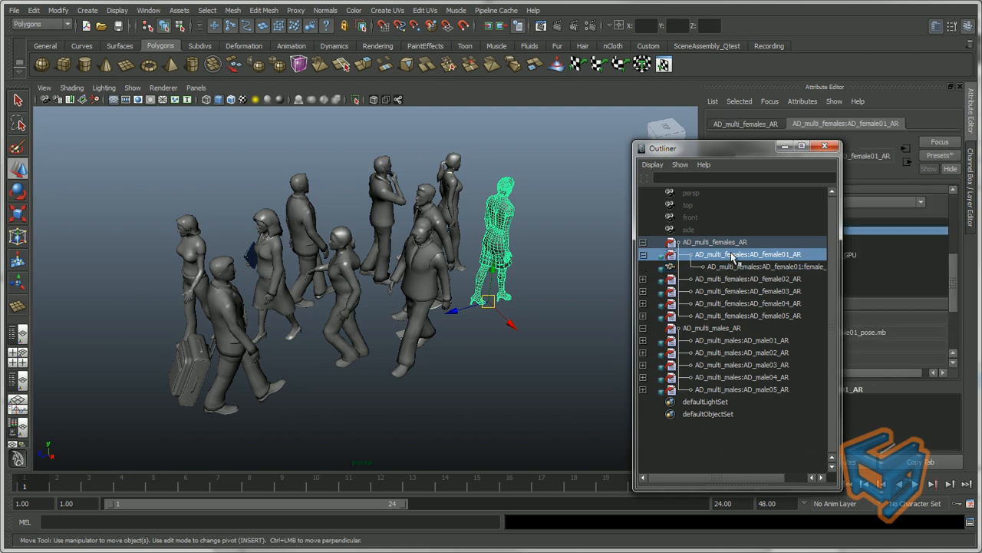
click(644, 254)
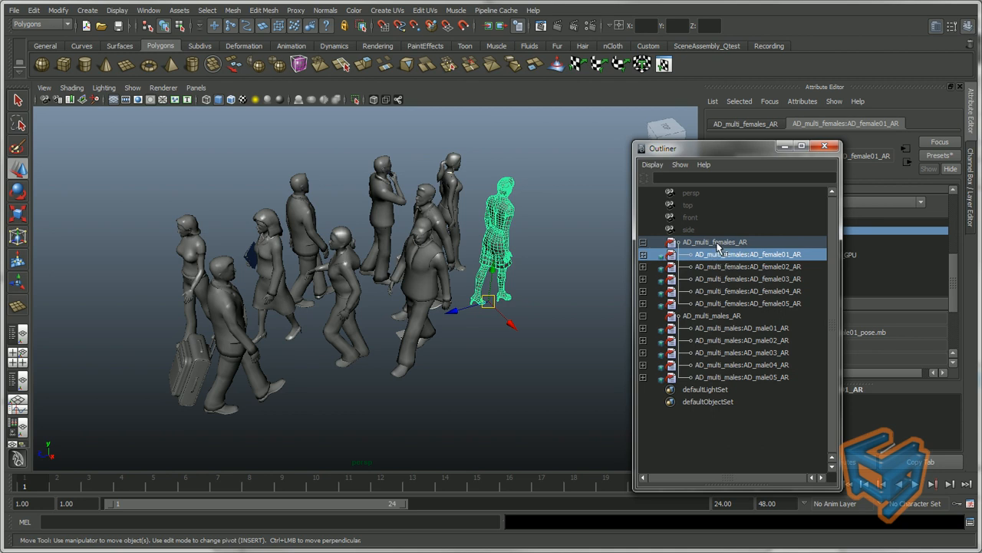
Collapse AD_multi_males_AR and list the assembly edits stored on AD_multi_females_AR.
click(712, 241)
right_click(729, 242)
click(739, 268)
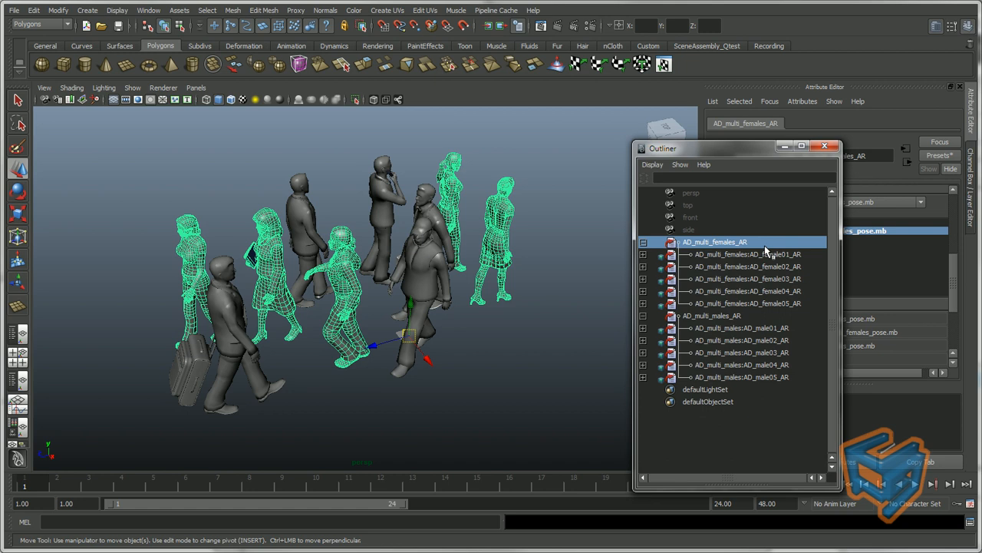
click(643, 317)
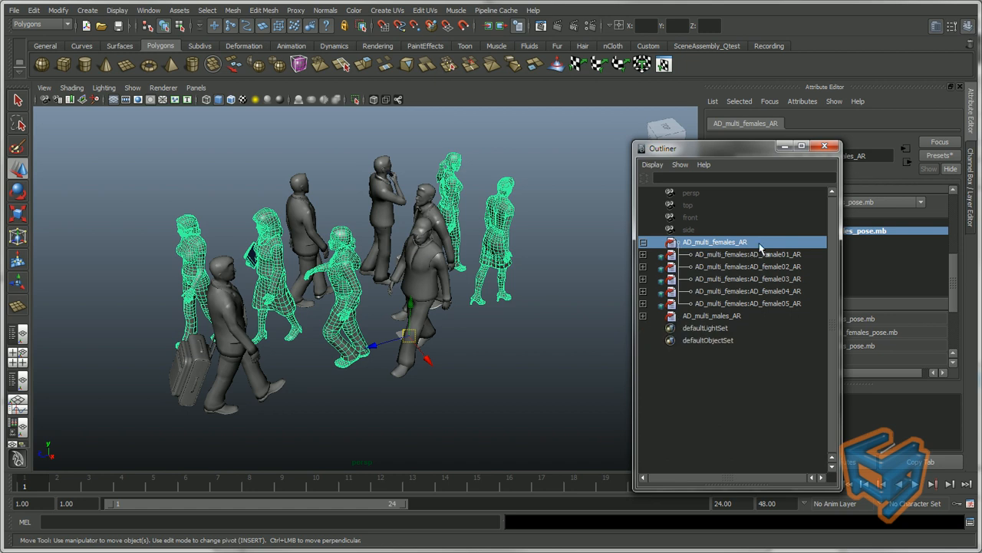
right_click(760, 244)
mouse_move(836, 439)
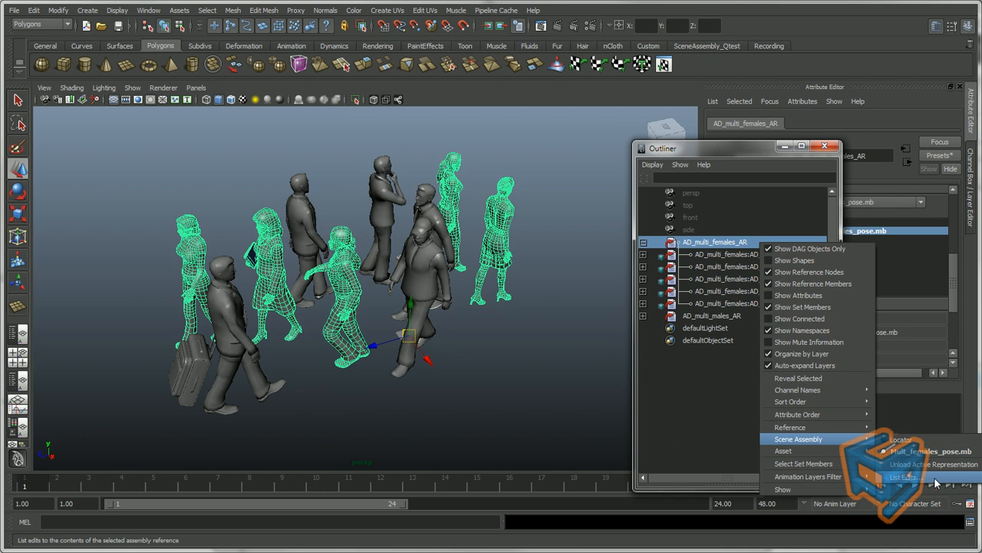
click(937, 483)
drag(458, 139, 707, 158)
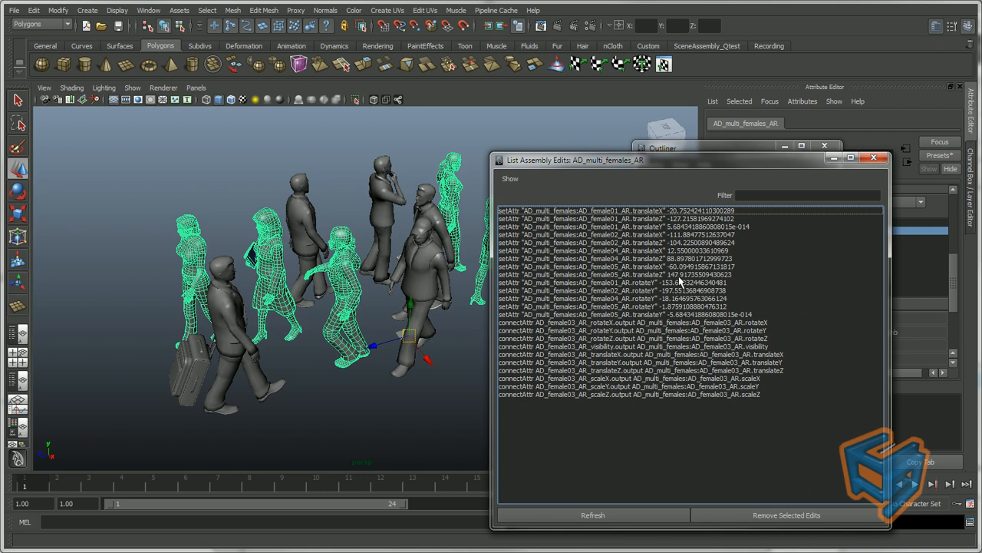
drag(642, 158, 676, 228)
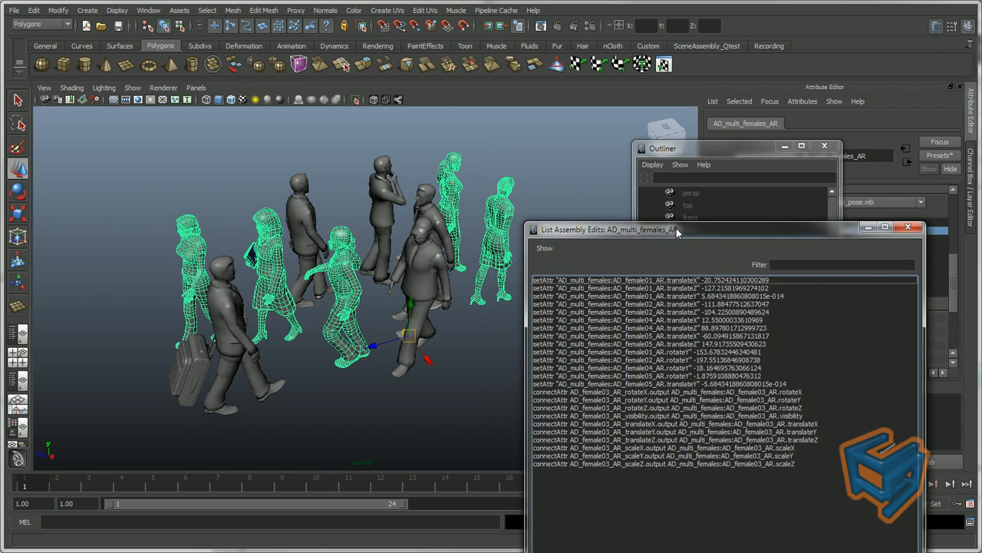
Remove the three translate edits of AD_female01_AR from the assembly edits of AD_multi_females_AR.
drag(667, 296, 671, 282)
click(708, 150)
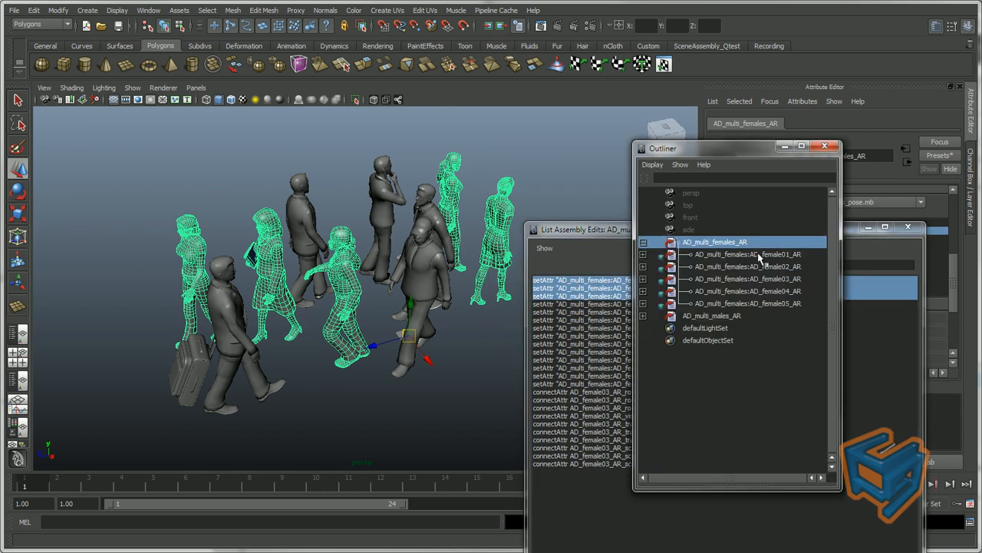
click(796, 256)
drag(567, 228, 643, 142)
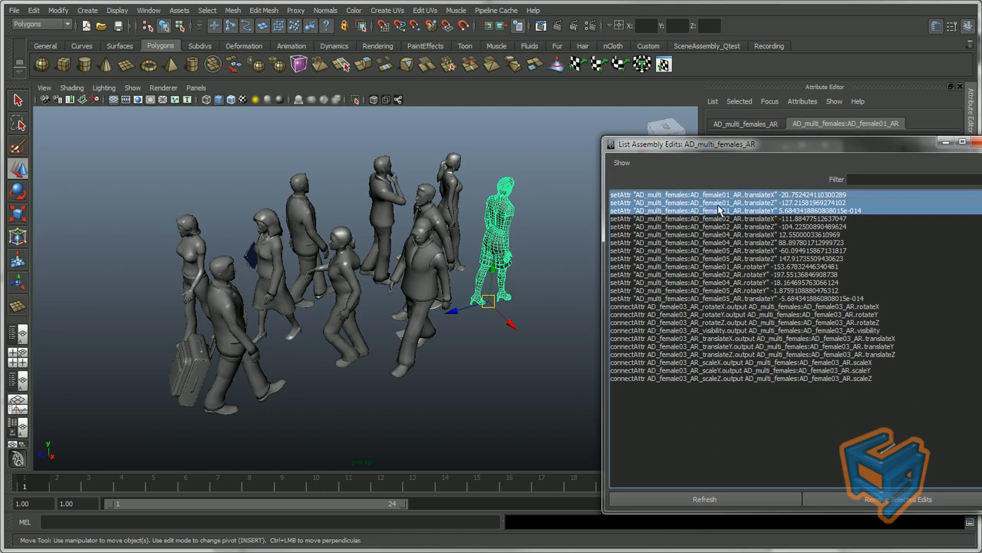
click(898, 499)
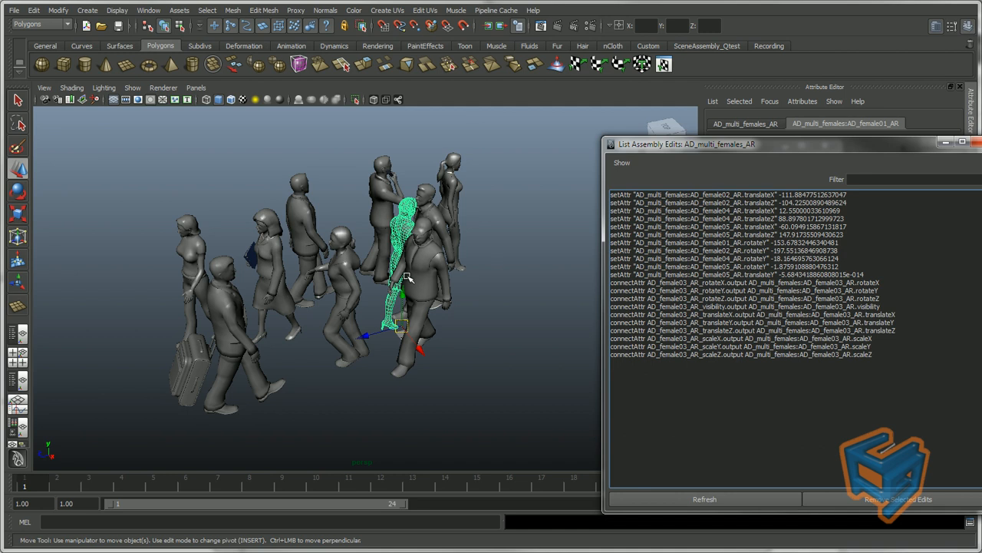
Switch the nested AD_female01_AR to the female_GPU representation and back to female.
drag(660, 144, 597, 355)
drag(761, 151, 671, 305)
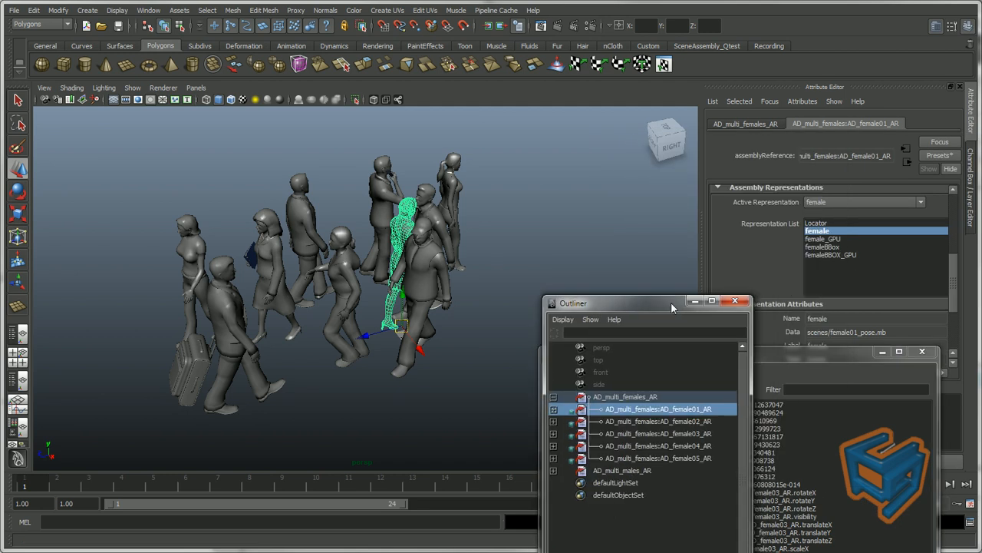
click(845, 226)
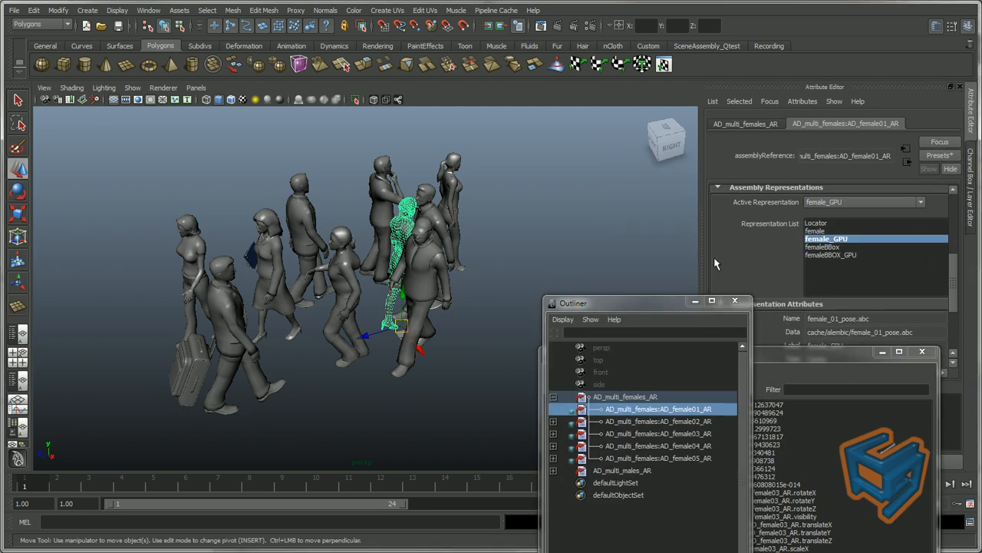
double_click(819, 231)
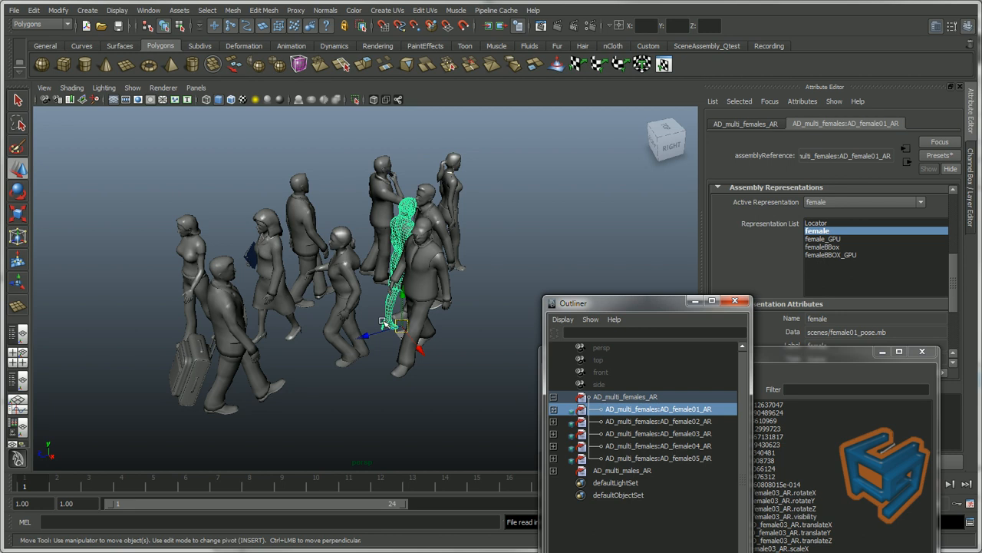
Move AD_female01_AR out of the crowd along Z, and shift its nested mesh farther along X.
drag(366, 333, 473, 305)
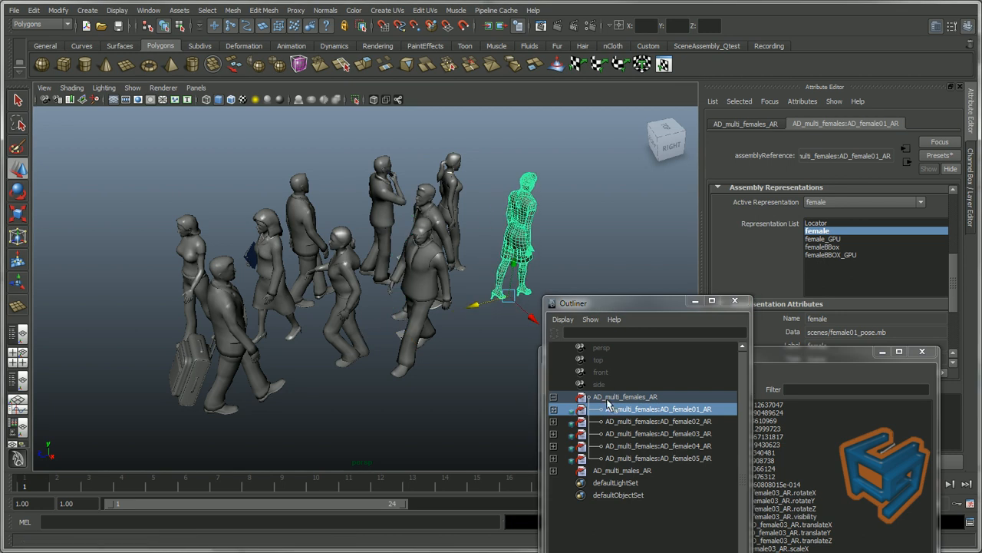
click(553, 409)
click(655, 421)
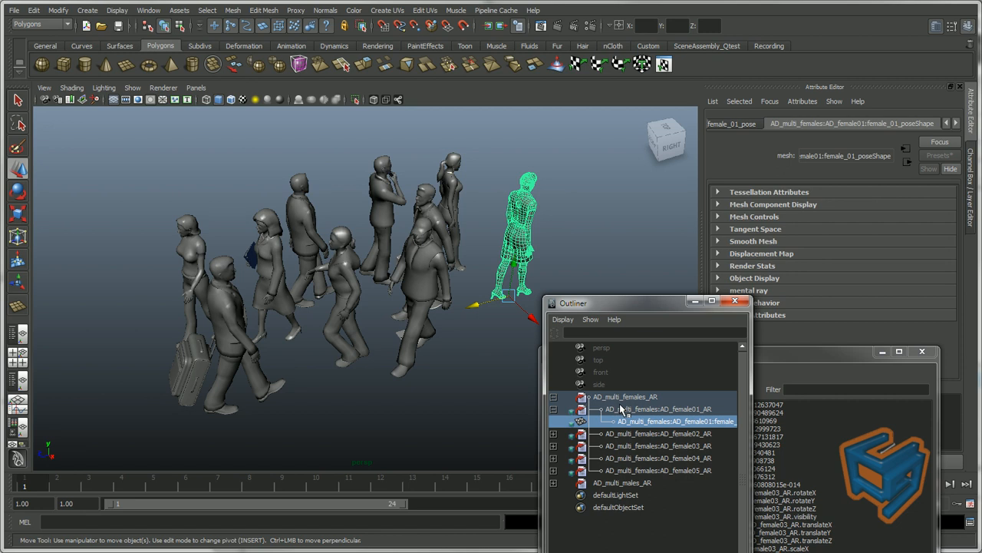
drag(625, 306, 739, 294)
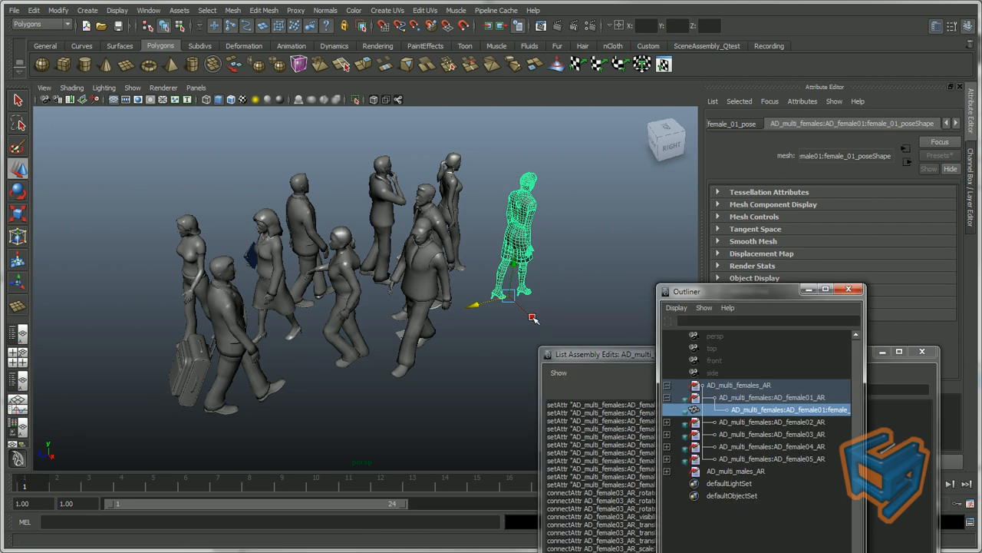
drag(531, 316, 593, 377)
List the assembly edits of AD_multi_females_AR and remove the rotateY edit of AD_female01_AR.
click(922, 352)
click(764, 386)
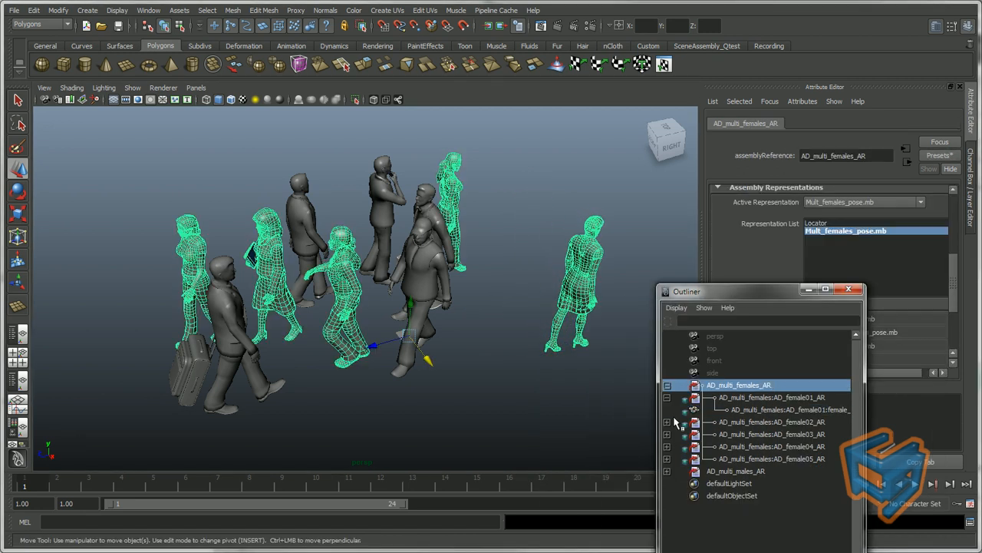
right_click(743, 387)
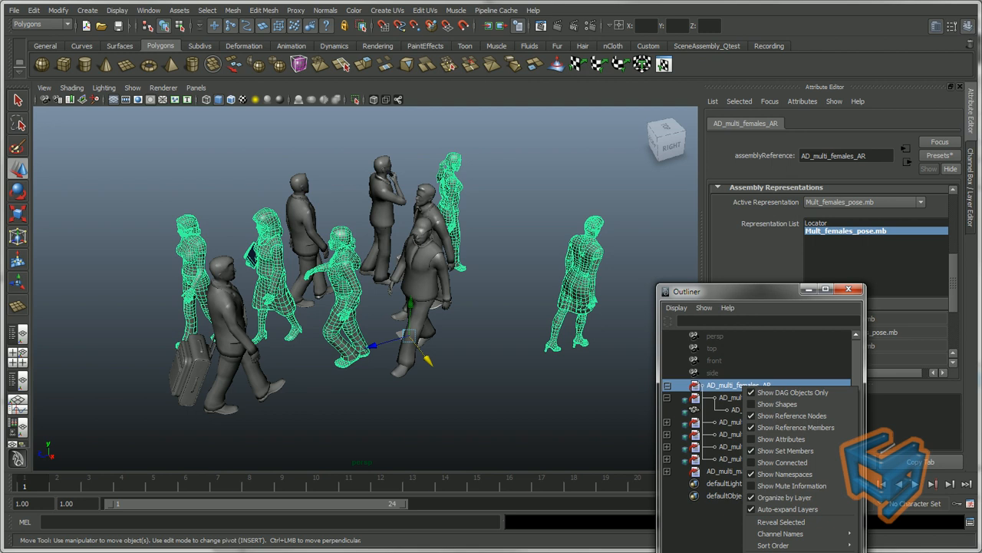
click(271, 154)
drag(722, 292, 129, 113)
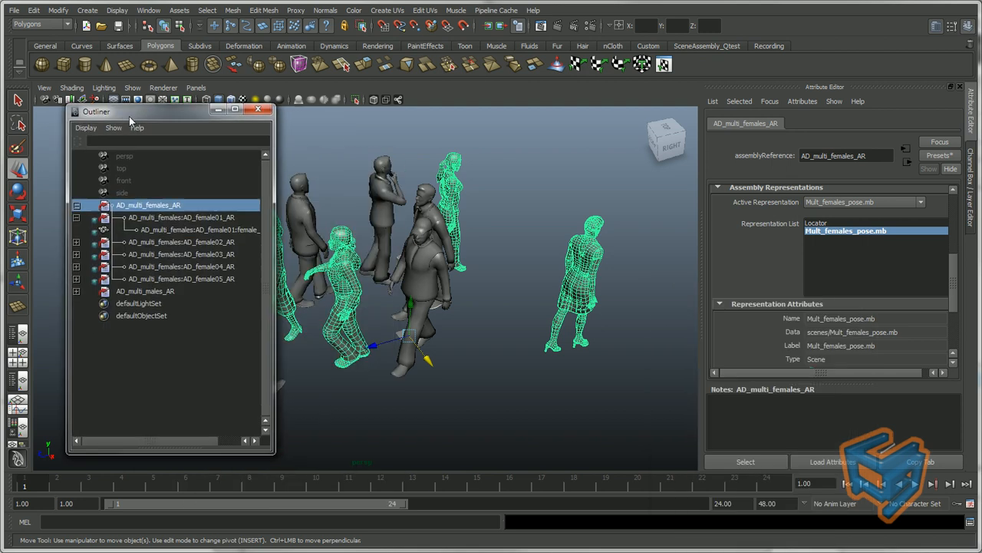
right_click(194, 205)
mouse_move(253, 399)
click(342, 437)
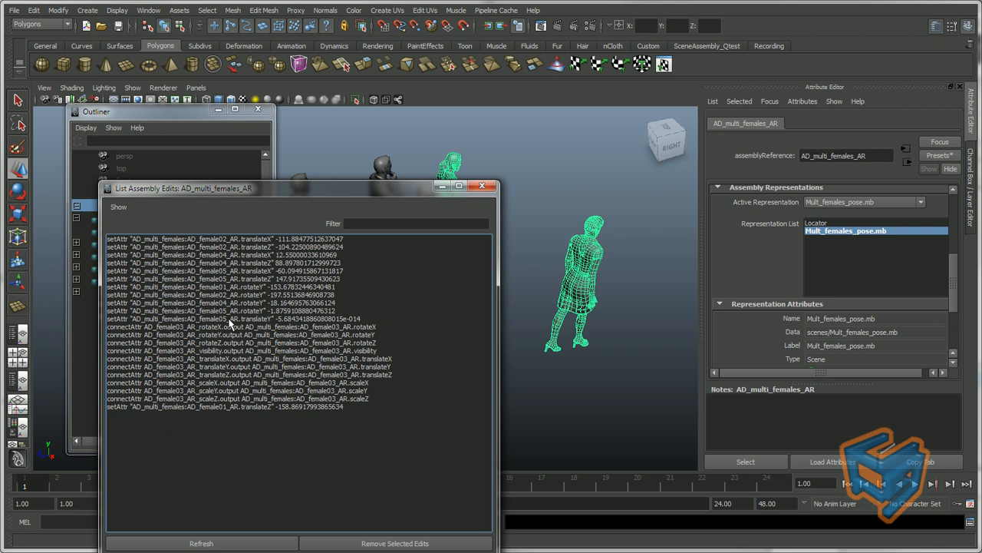
click(235, 287)
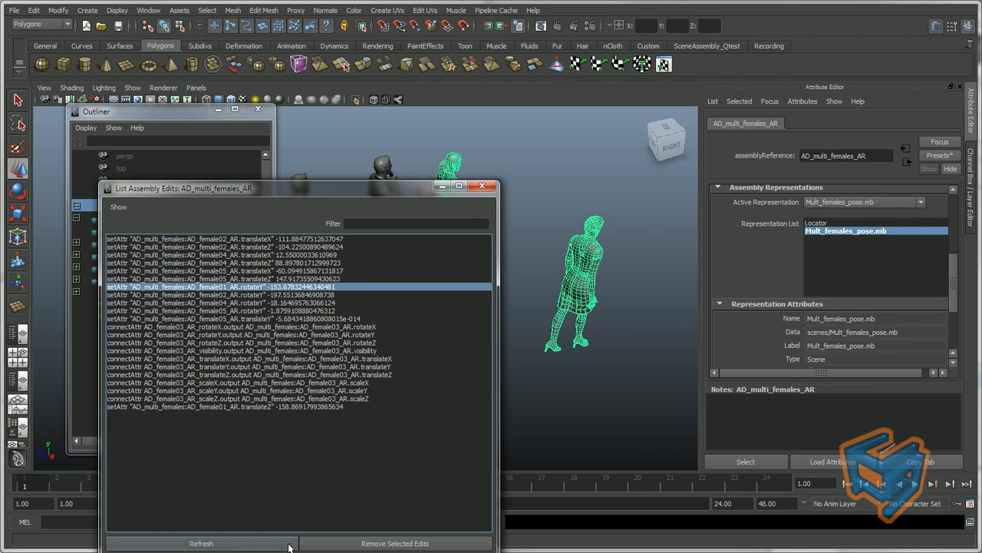
click(355, 543)
drag(387, 188, 496, 366)
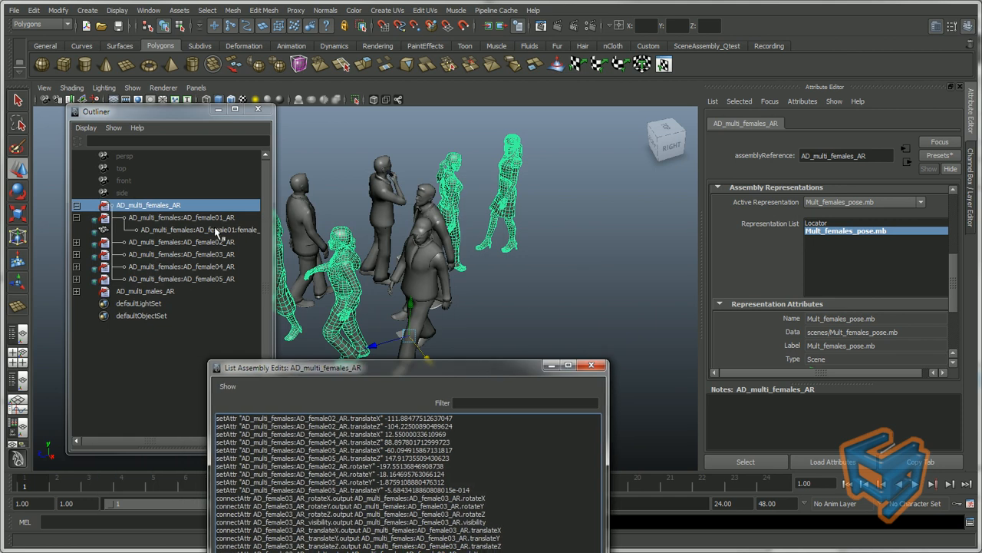
List the assembly edits of AD_female01_AR and remove the translateX and translateZ edits on its female_01_pose mesh.
click(182, 230)
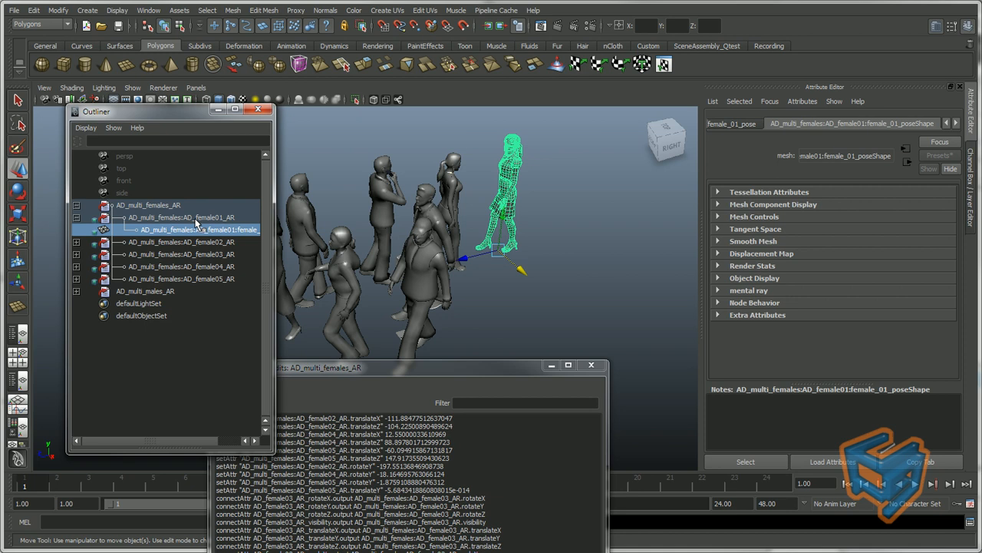
click(196, 219)
right_click(242, 219)
mouse_move(292, 414)
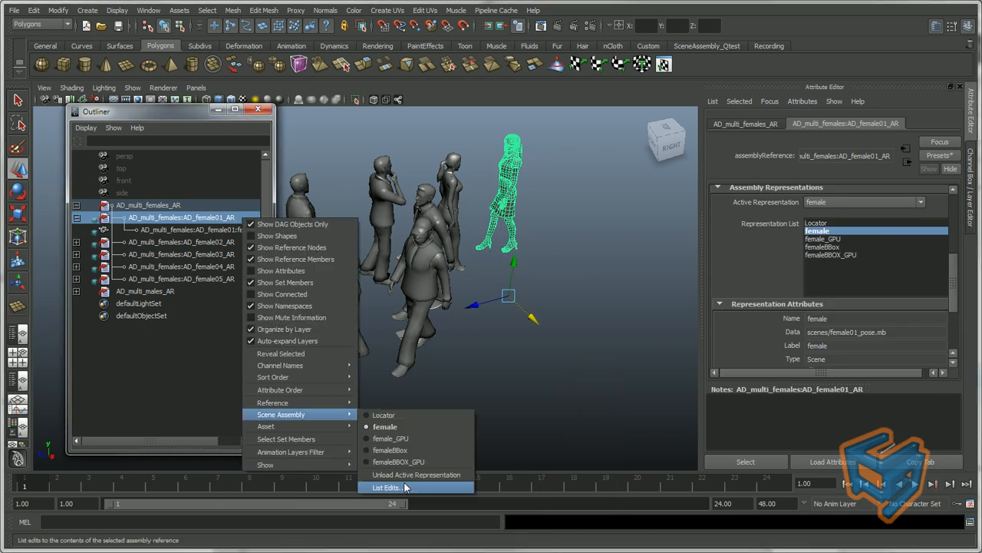
click(406, 487)
click(448, 219)
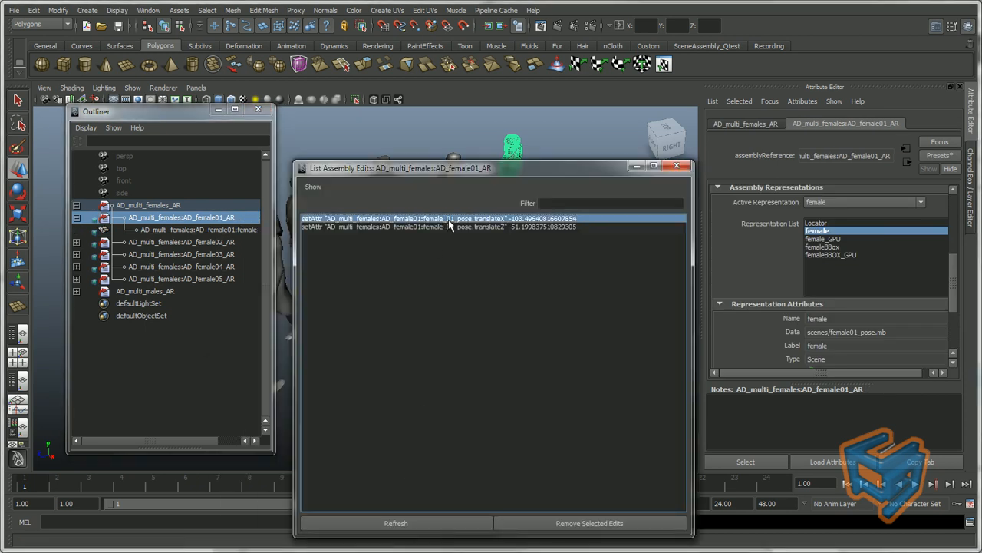
shift+click(449, 227)
click(559, 522)
drag(608, 169, 540, 308)
click(607, 306)
List the edits of AD_multi_females_AR again and remove the translateZ edit of AD_female01_AR.
click(212, 204)
right_click(211, 204)
mouse_move(276, 404)
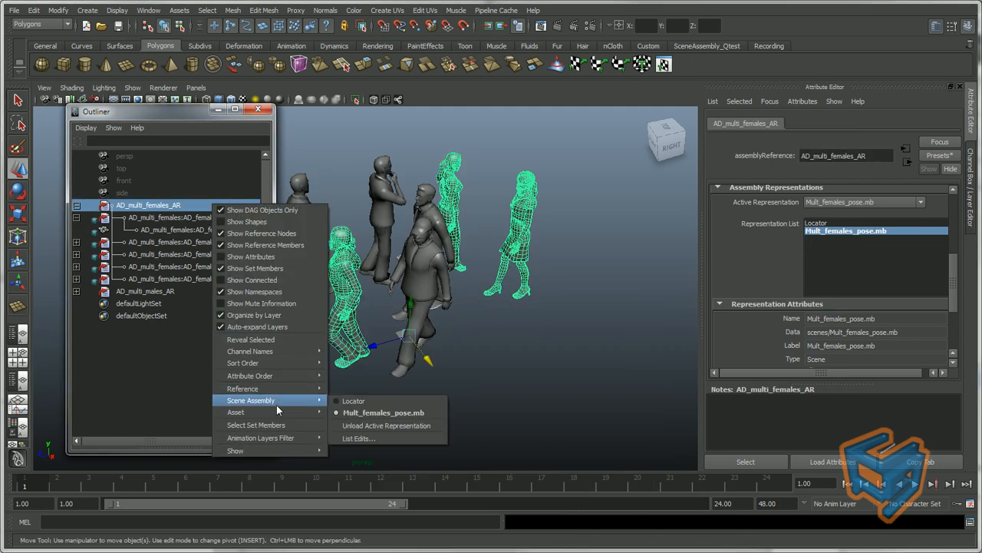
click(382, 437)
drag(406, 367, 418, 266)
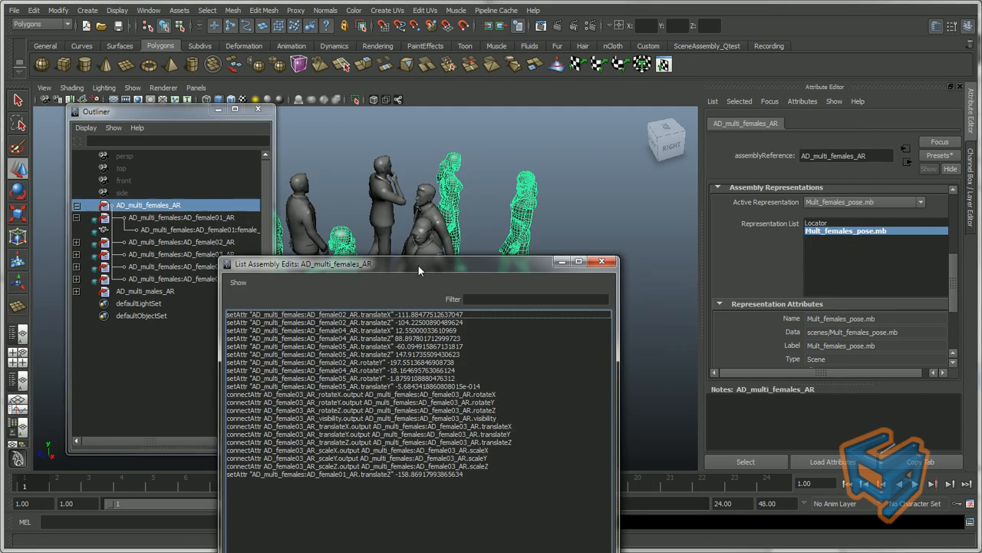
click(415, 474)
key(Delete)
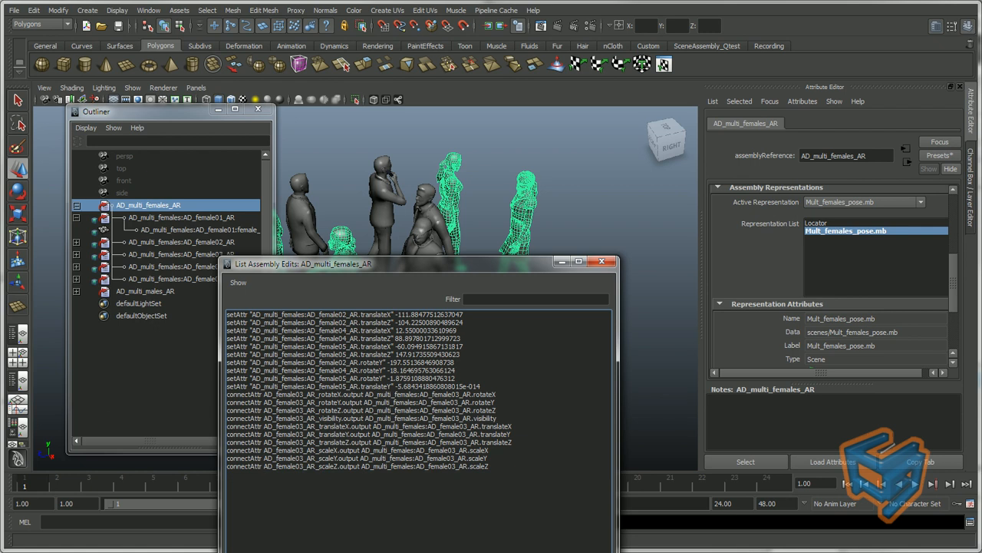
click(603, 261)
Move AD_female01_AR out behind the crowd along Z and rotate it to about -155° around Y.
click(231, 219)
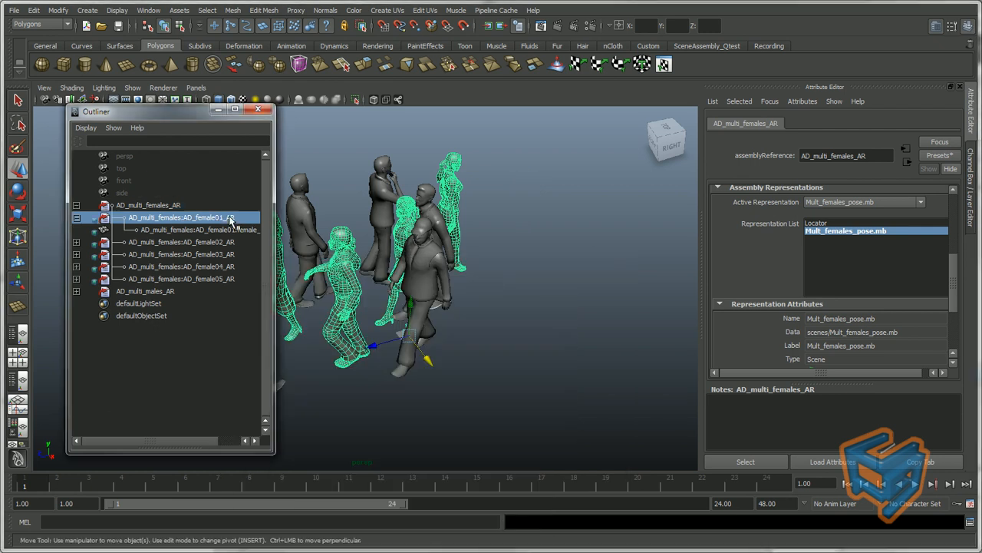
click(78, 218)
drag(370, 335, 475, 313)
key(e)
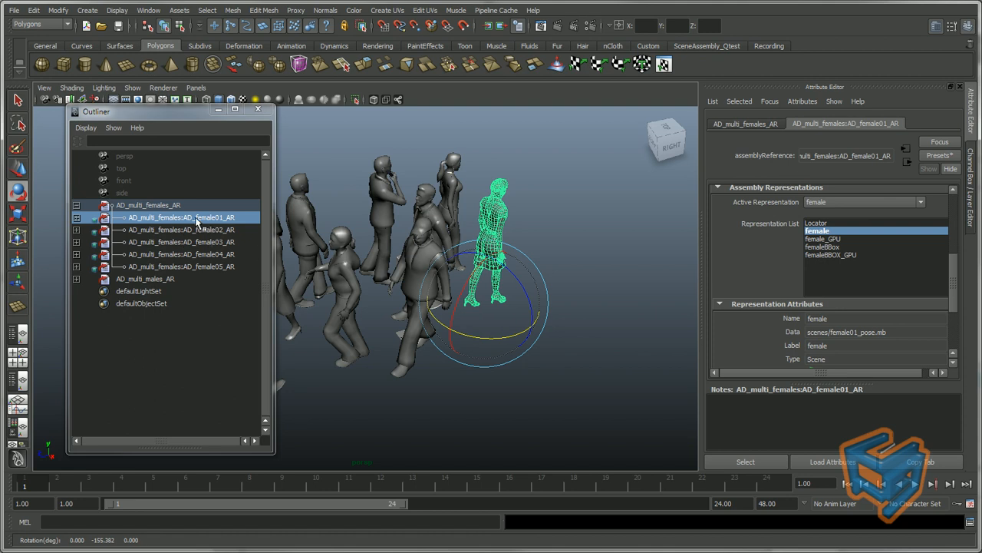
click(162, 217)
click(405, 234)
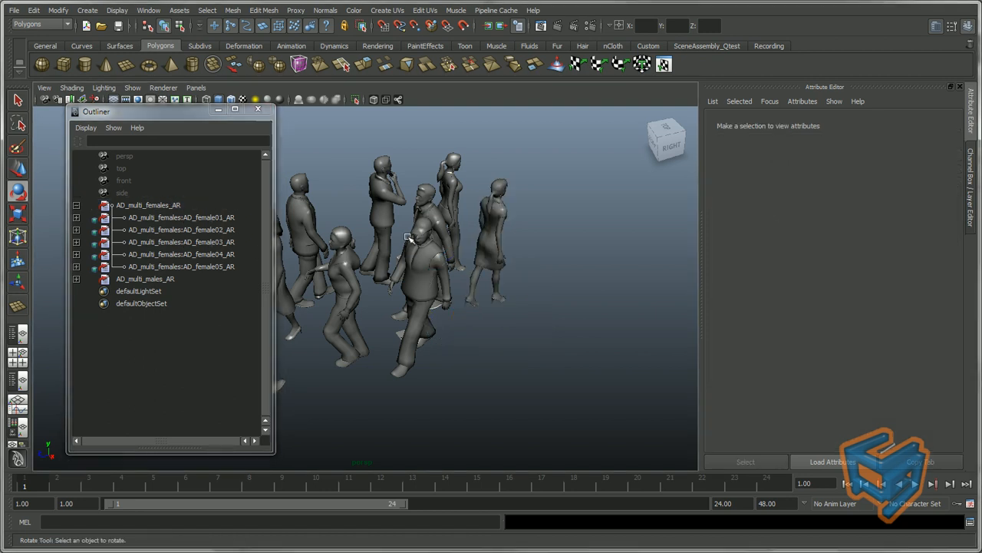
click(215, 218)
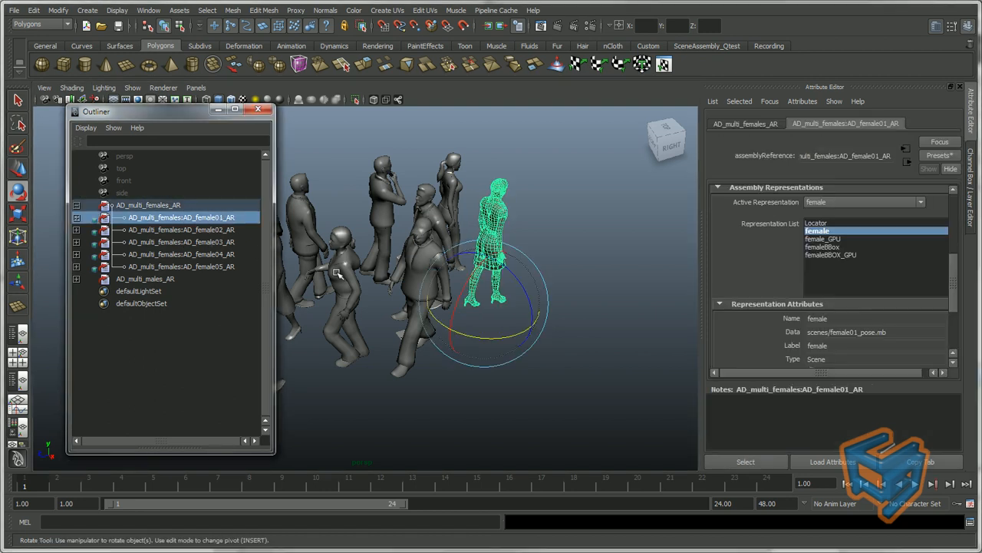
Save the scene as crowd_crossing.mb in the project's scenes folder.
click(117, 29)
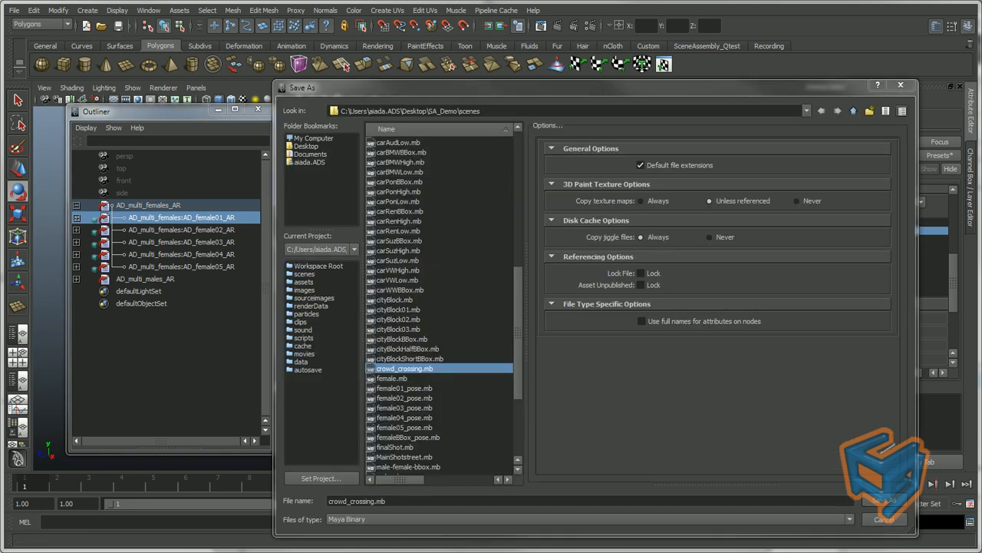
click(891, 501)
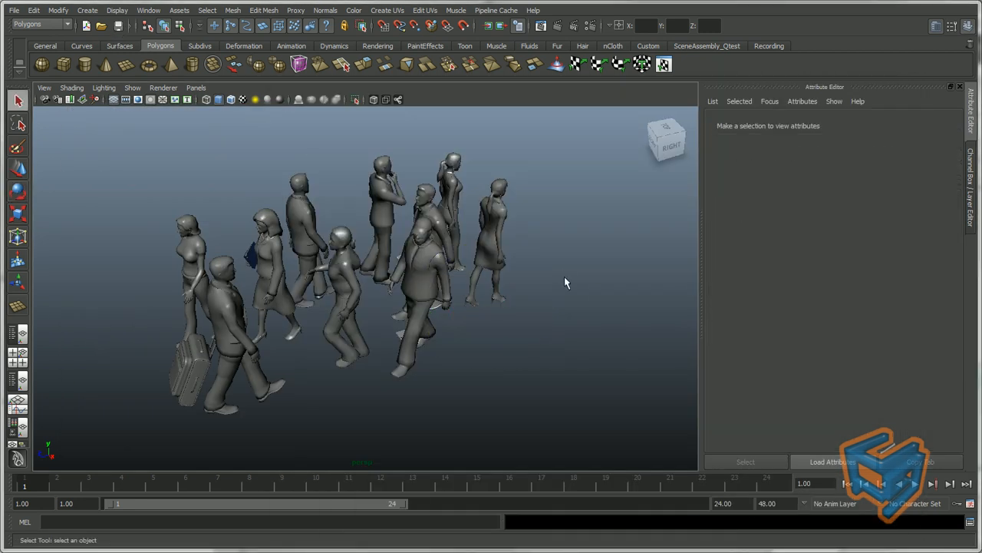
Show a widened Outliner beside the perspective view and reveal the mesh nested in AD_female03_AR.
alt+drag(440, 289, 459, 293)
alt+middle_drag(458, 293, 474, 280)
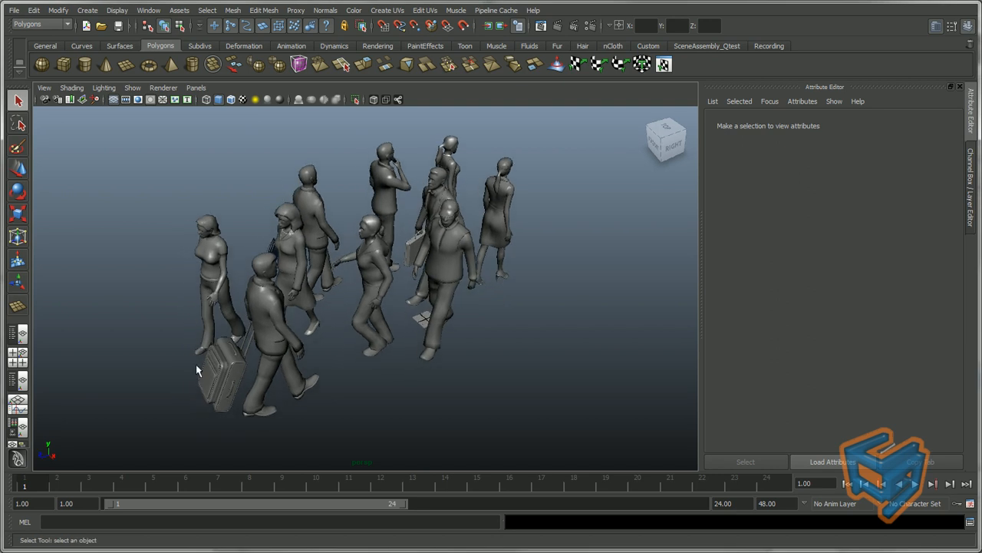
click(18, 334)
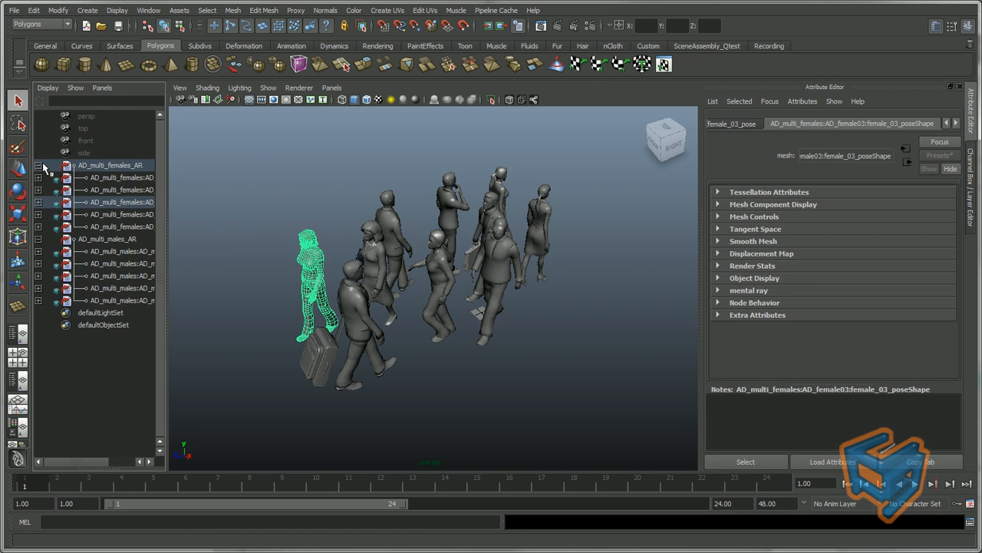
click(39, 202)
drag(166, 226, 208, 226)
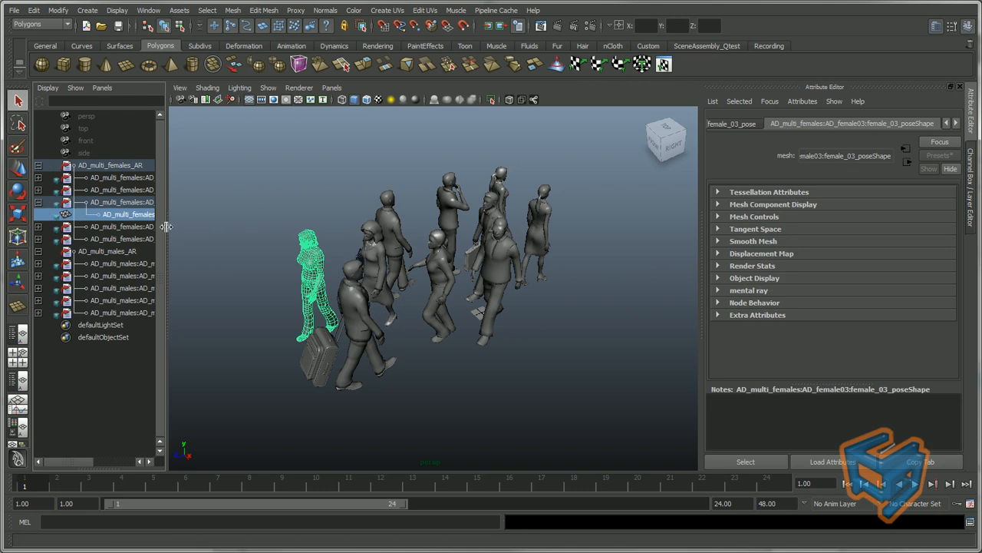
key(w)
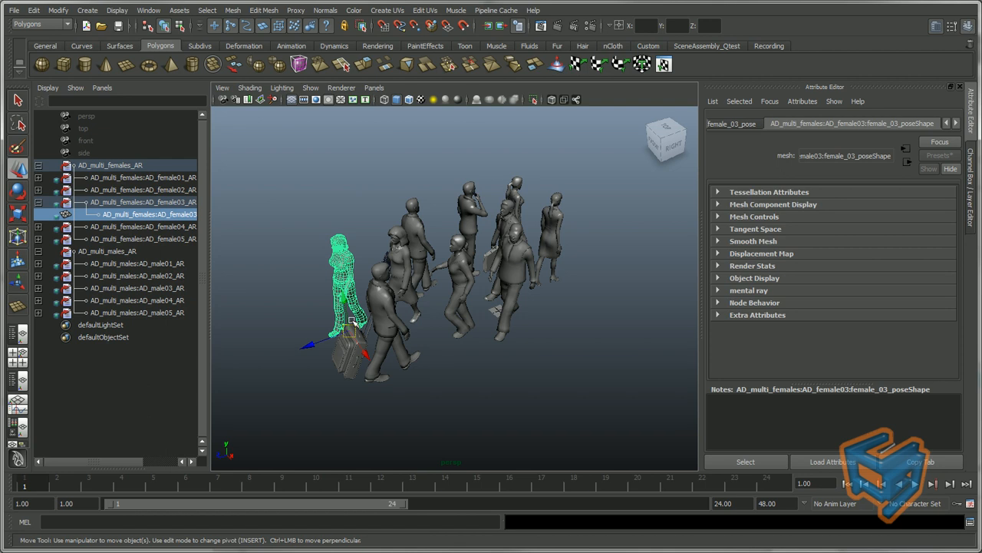
Inspect the meshes nested in AD_female02_AR, AD_female01_AR and AD_female04_AR, and view the crowd from another angle.
click(38, 190)
click(115, 202)
click(38, 177)
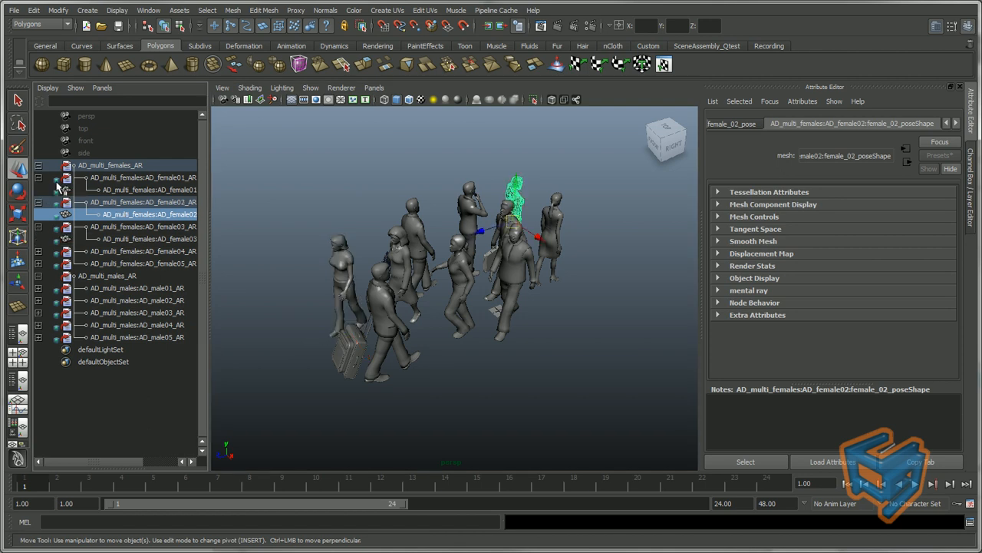
click(124, 192)
click(455, 323)
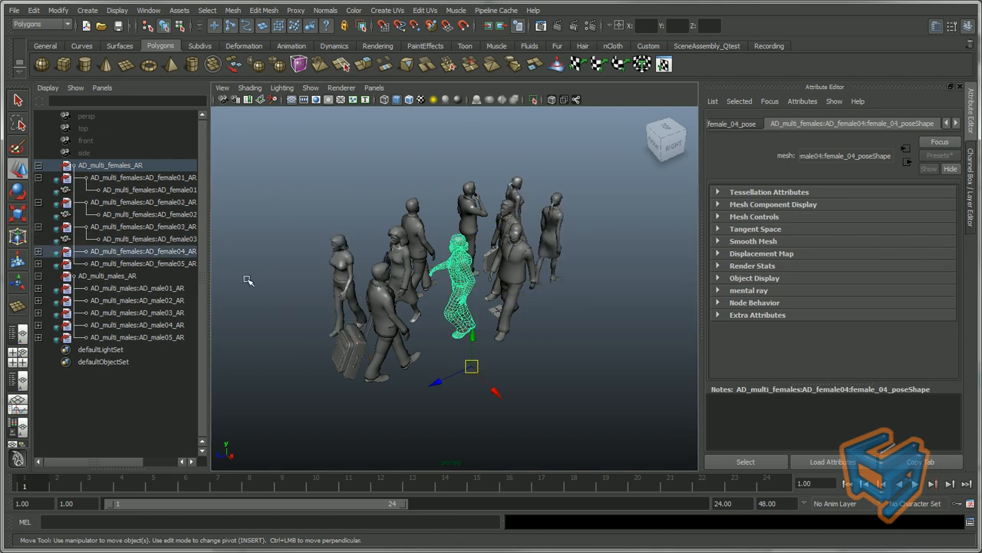
click(38, 251)
click(65, 263)
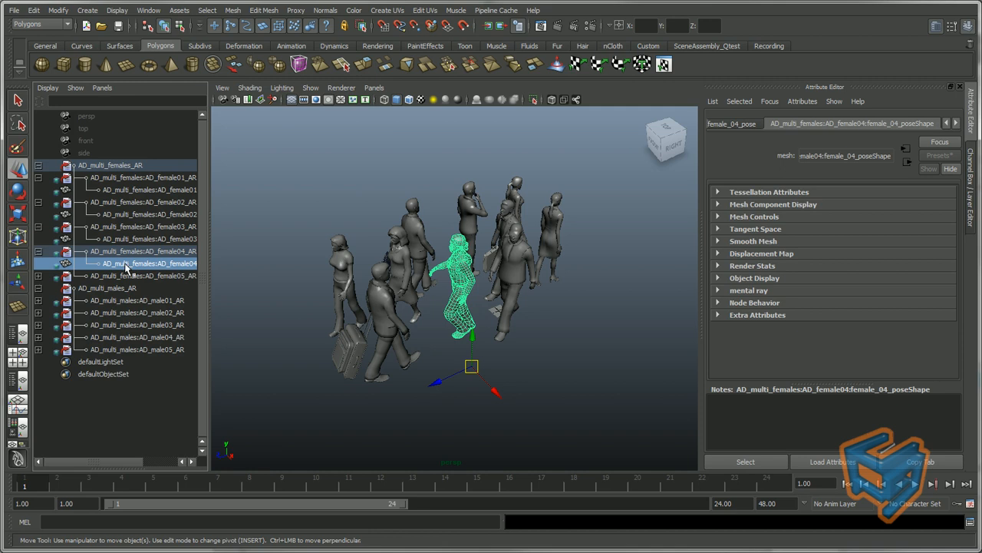
alt+drag(442, 336, 514, 342)
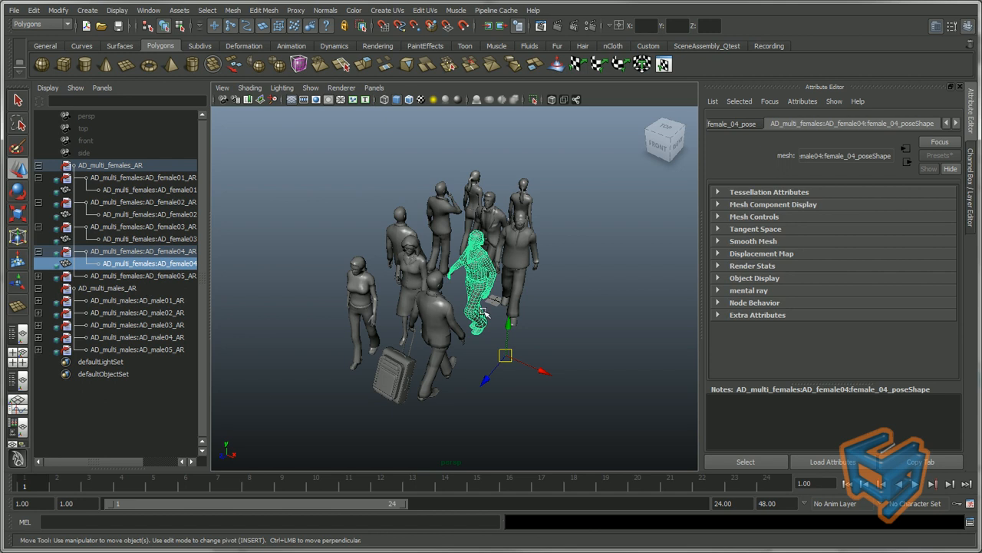
Switch to the other Maya session with female_04_pose, center the mesh's pivot, and save that scene.
mouse_move(180, 552)
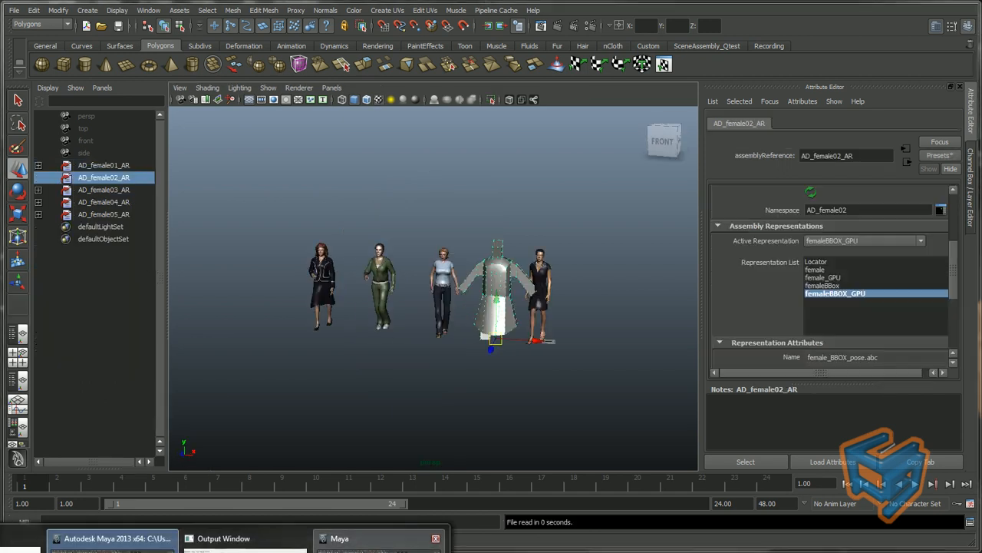
click(339, 540)
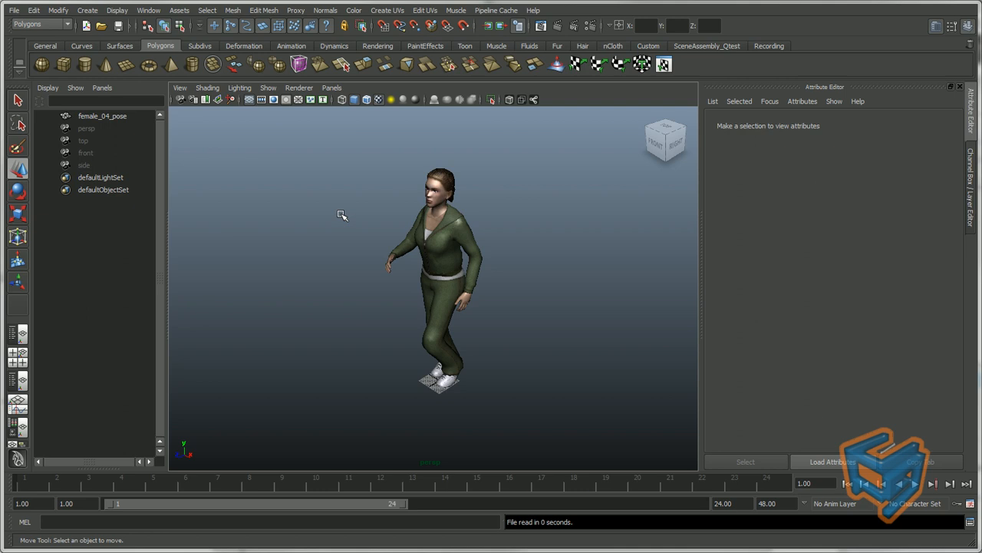
click(122, 120)
alt+drag(453, 361, 497, 356)
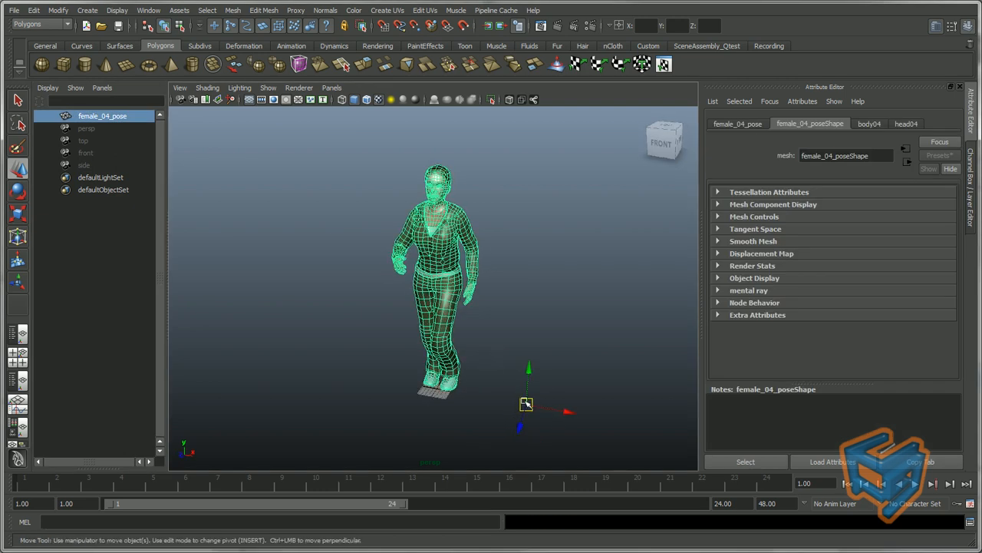
click(58, 10)
click(84, 127)
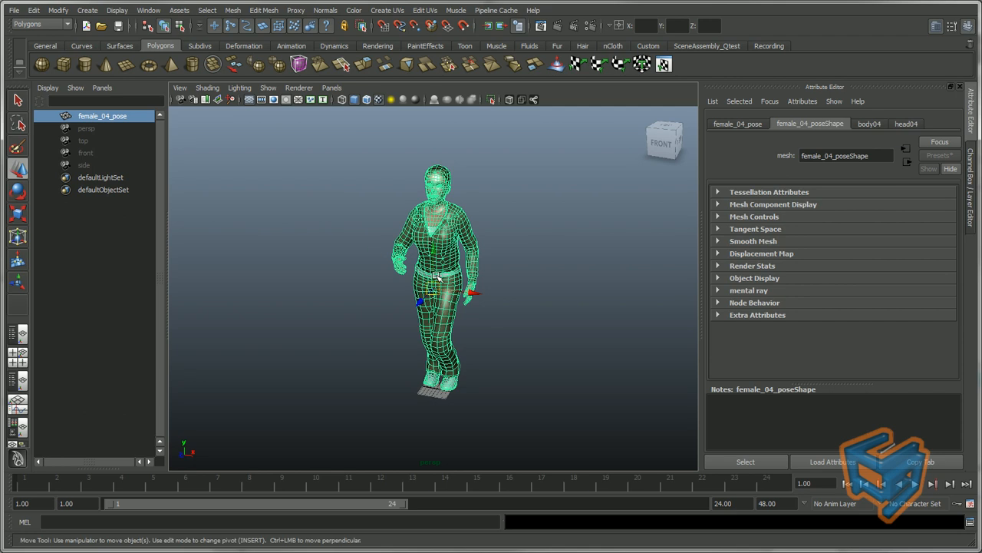
click(119, 27)
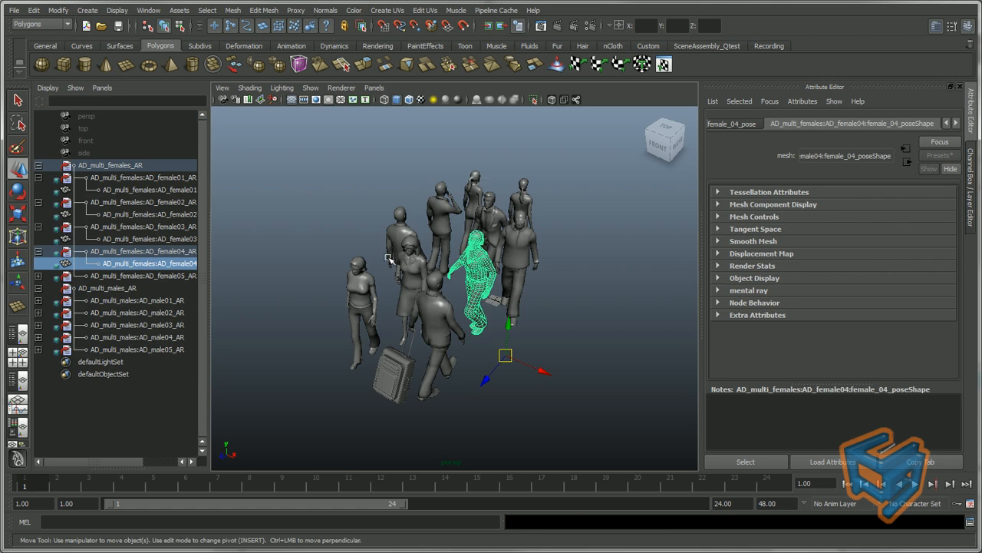
Reload the active representation of AD_multi_females_AR and set all five nested female assemblies to the female representation.
click(146, 167)
drag(953, 223, 954, 307)
click(815, 294)
drag(174, 181, 171, 229)
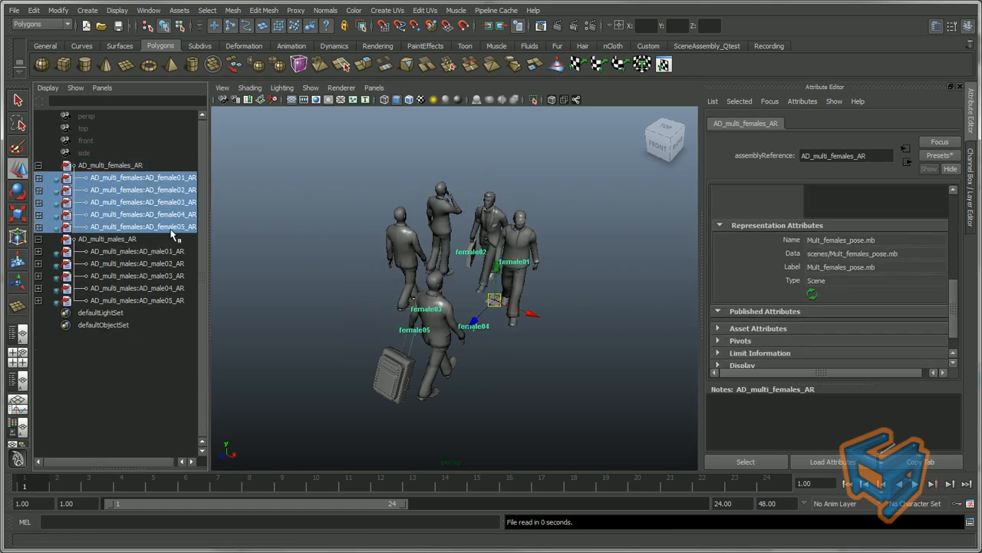
right_click(181, 203)
mouse_move(261, 400)
click(335, 413)
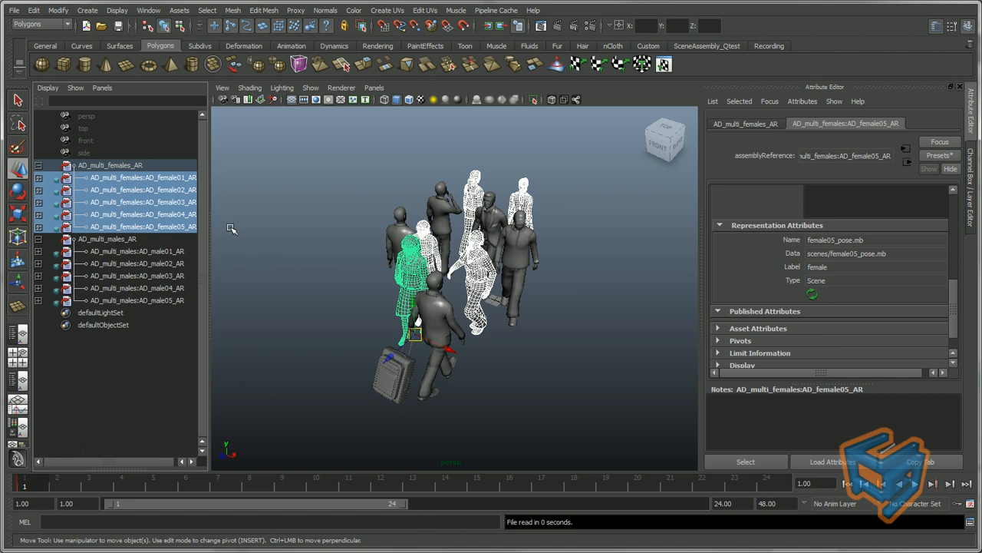
Examine the pivot of the mesh nested in AD_female04_AR from several angles in the crowd.
click(178, 215)
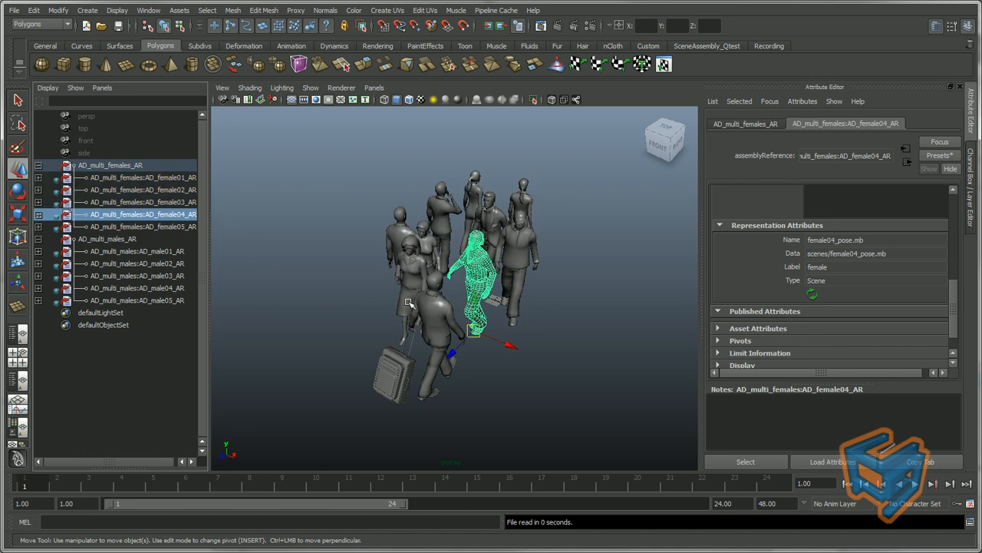
click(38, 214)
click(149, 227)
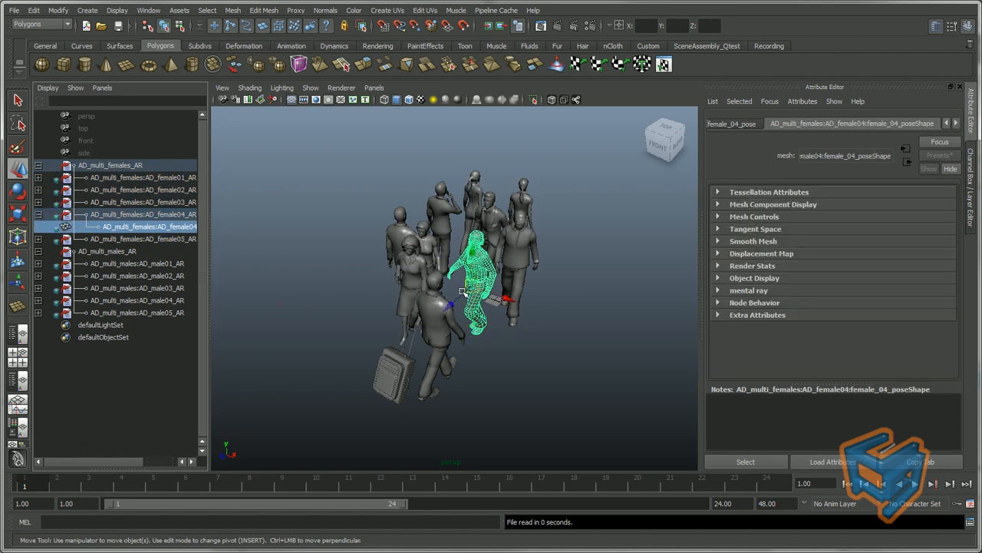
alt+drag(471, 284, 424, 305)
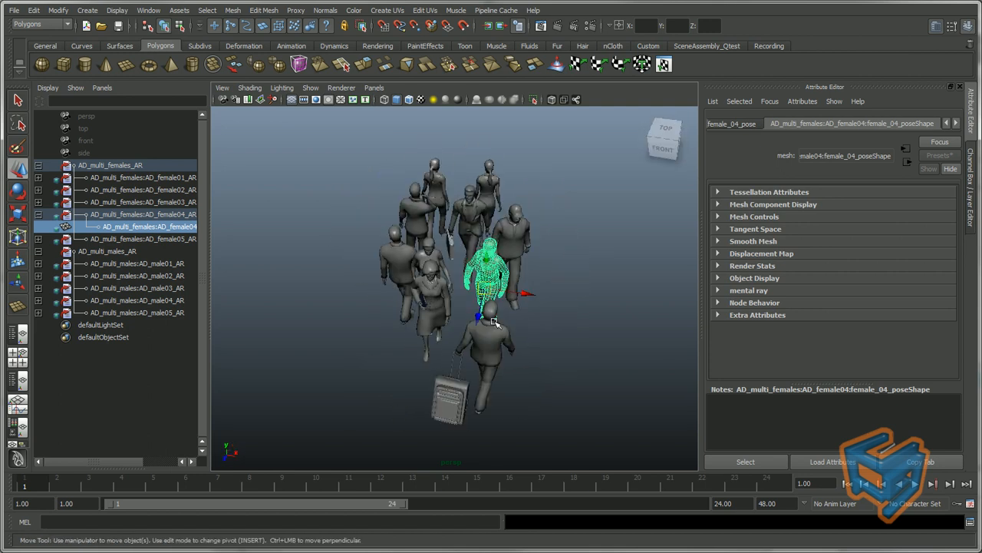
alt+drag(495, 323, 528, 358)
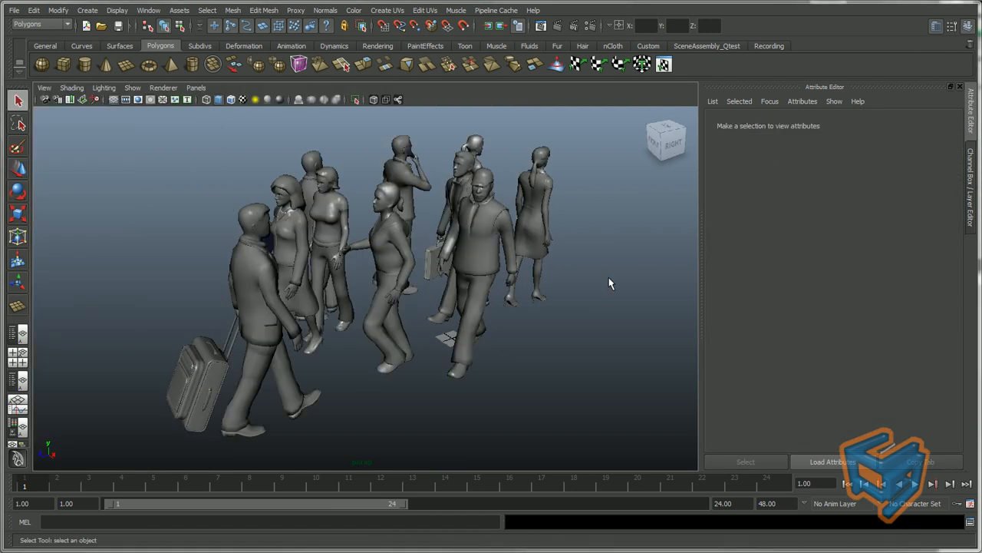
Display the crowd characters with their textures in the perspective view.
mouse_move(607, 282)
alt+mouse_down()
mouse_move(536, 298)
mouse_move(473, 292)
mouse_move(532, 302)
mouse_move(491, 283)
mouse_move(522, 307)
mouse_move(501, 324)
mouse_move(386, 309)
mouse_move(462, 309)
alt+mouse_up()
key(6)
scroll(367, 262, down, 2)
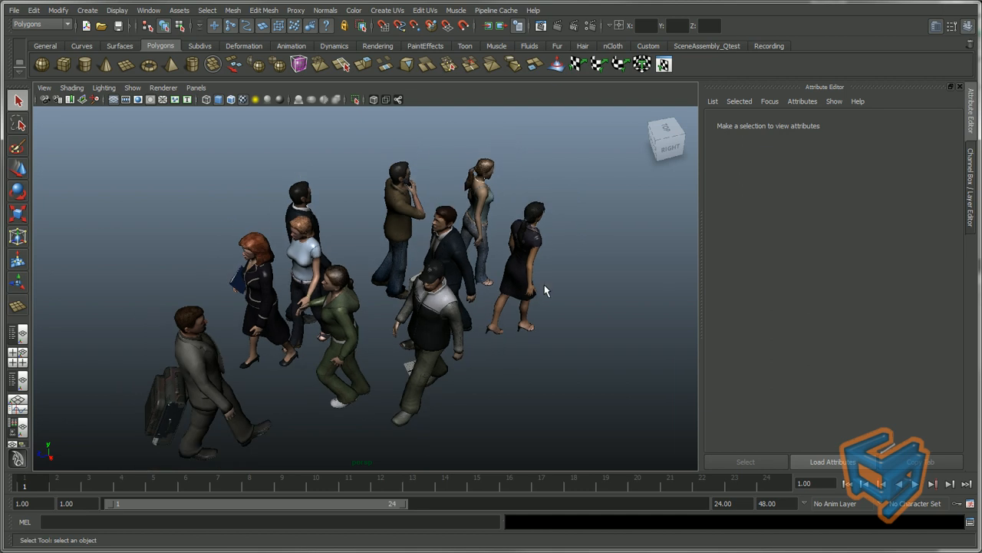
Change the body color texture of the AD_female01 mesh to Body_01_color_map2_2048x.jpg.
alt+drag(544, 290, 535, 314)
click(535, 313)
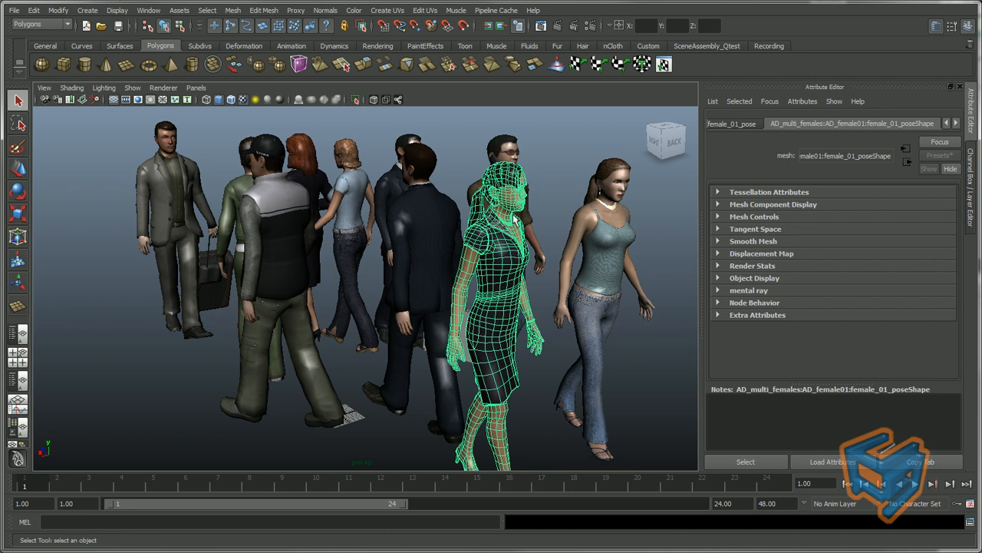
right_drag(514, 219, 514, 451)
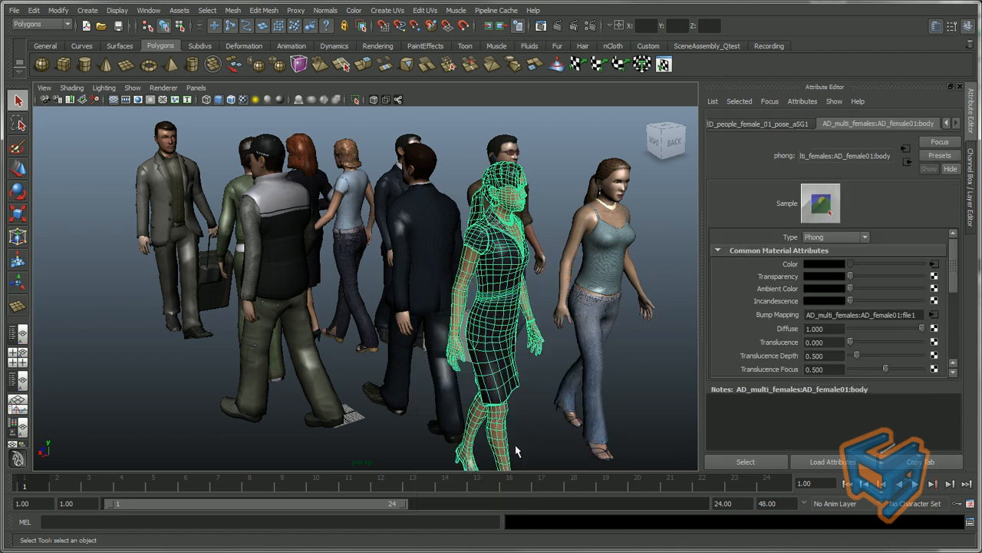
click(934, 264)
alt+drag(548, 257, 541, 263)
click(895, 298)
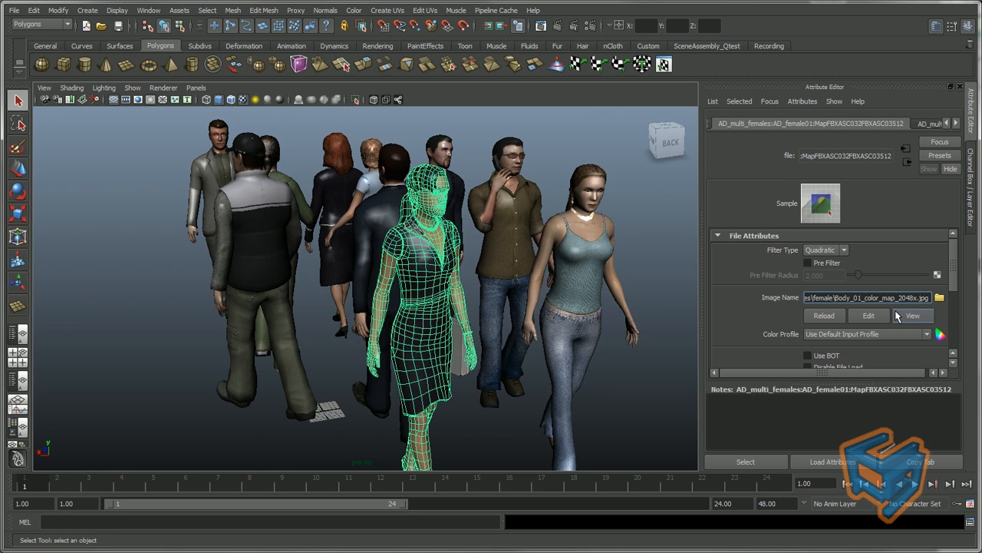
text(2)
key(Return)
click(654, 294)
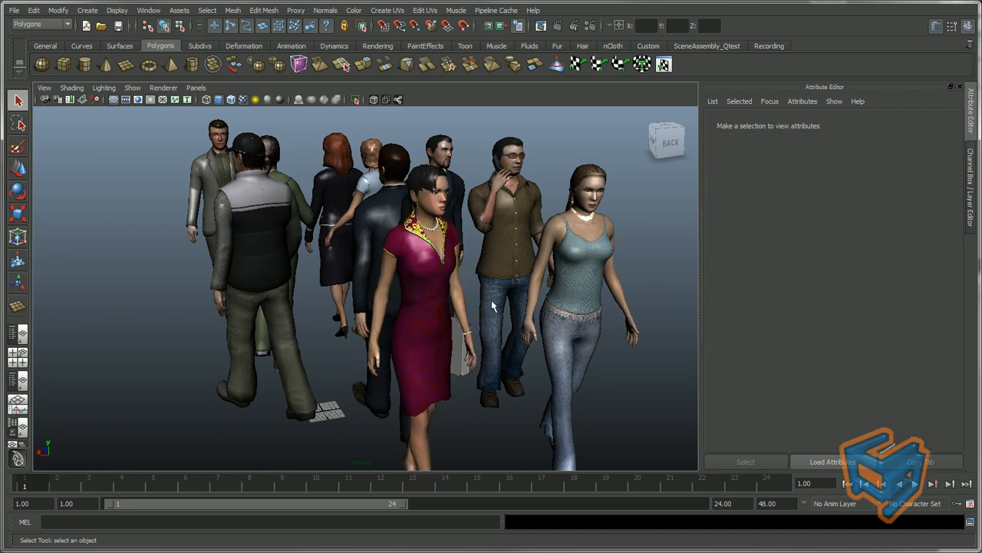
Show the Outliner and review the list of assembly edits on AD_female01_AR, widening it to read the texture path.
alt+drag(268, 306, 334, 305)
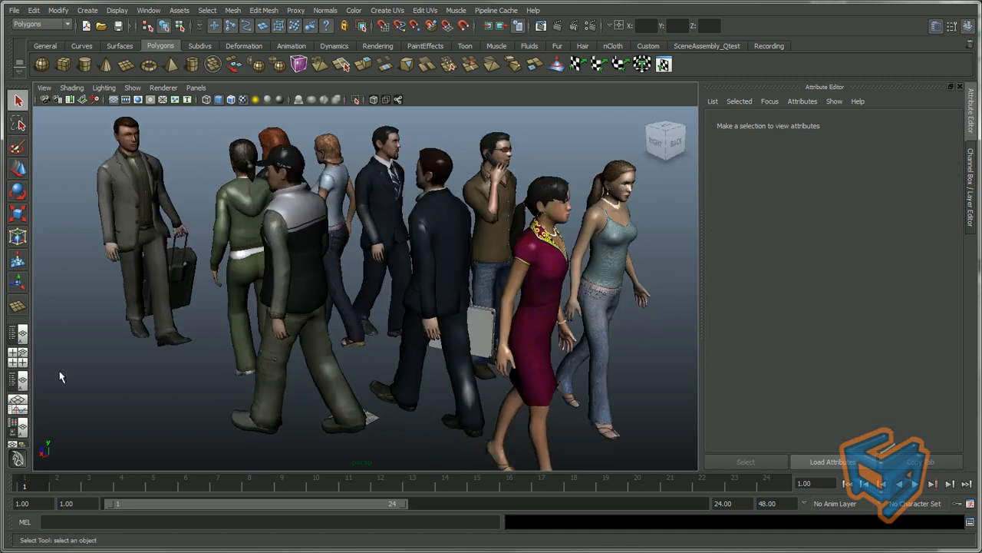
click(18, 335)
click(127, 166)
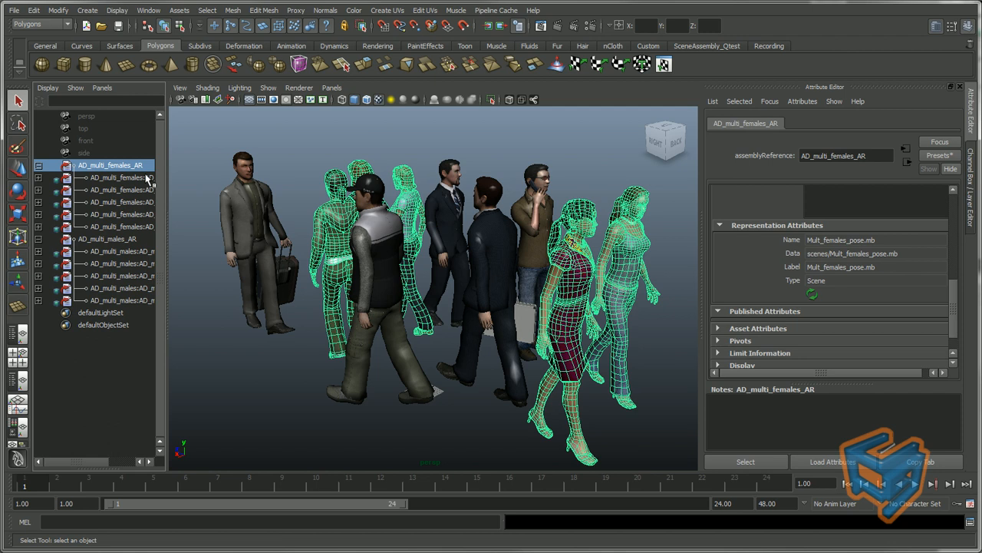
click(572, 367)
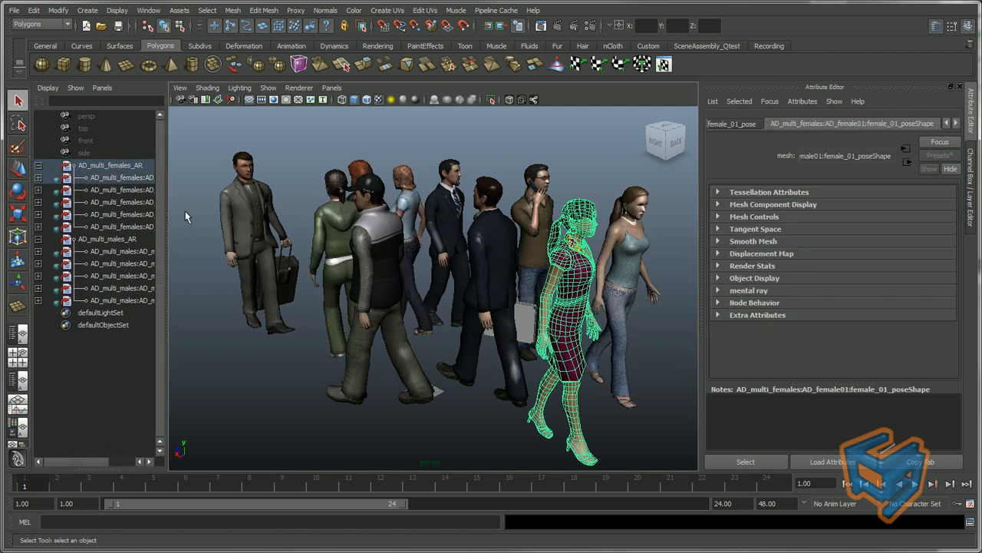
right_click(151, 179)
mouse_move(192, 374)
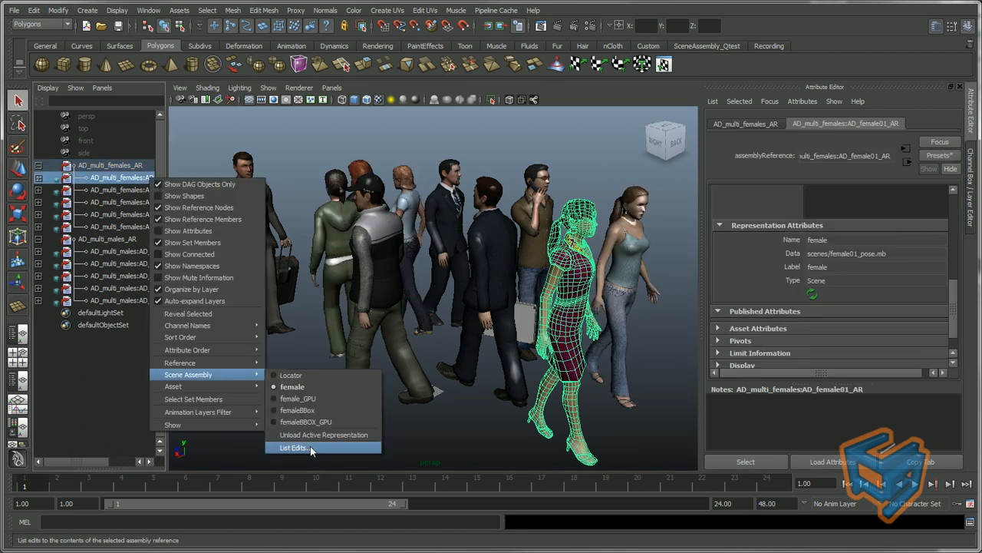
click(295, 448)
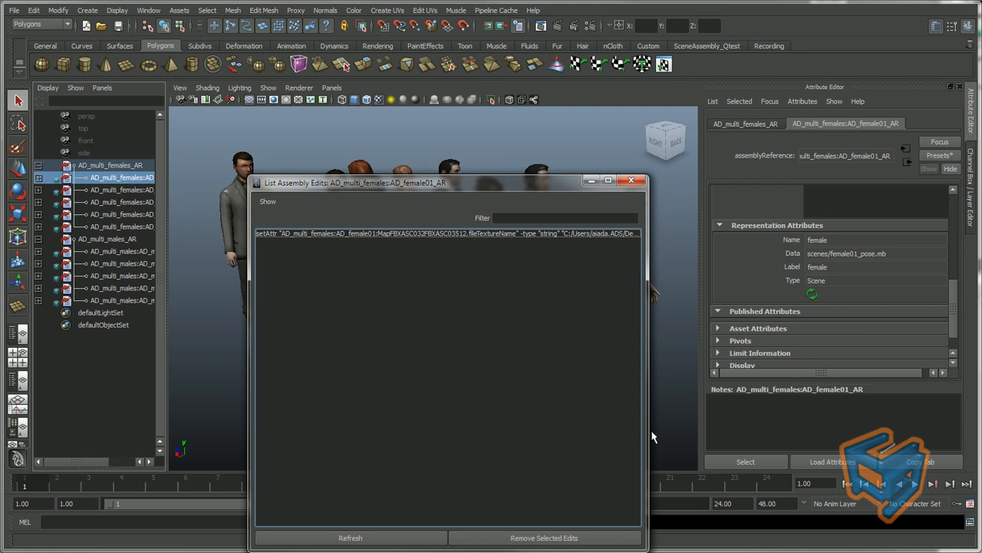
drag(648, 550, 825, 551)
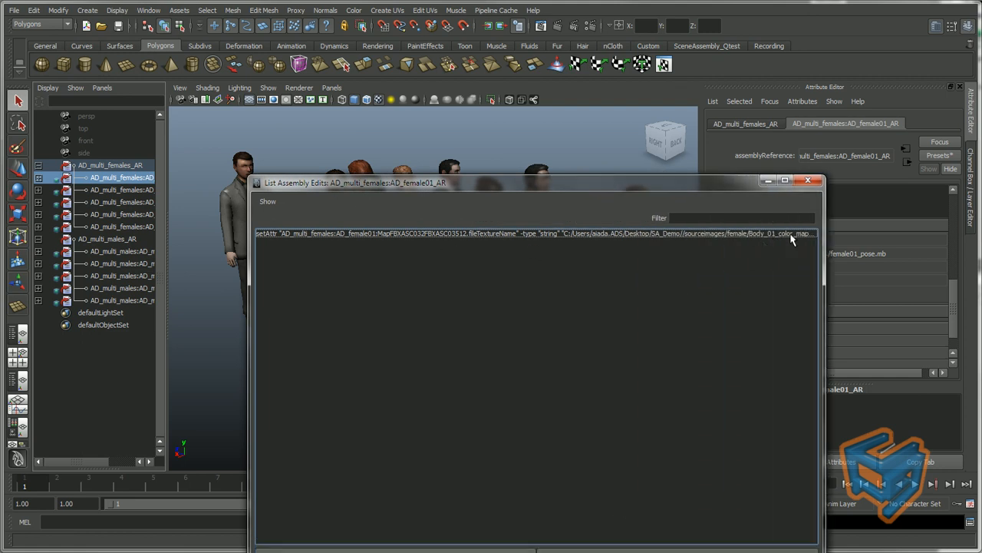
click(805, 181)
Change the body color texture of the AD_female04 mesh to Body_04_color_map2_2048x.jpg.
click(335, 235)
right_drag(335, 235, 323, 418)
click(934, 264)
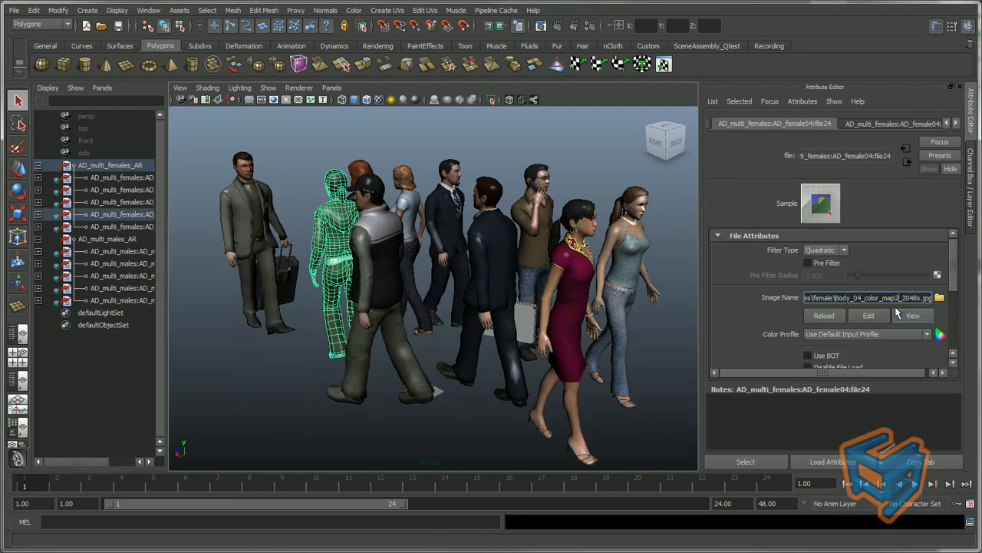
click(388, 395)
Replace the body color texture image of the AD_male03 mesh with its alternate color map.
alt+drag(389, 394, 392, 347)
click(512, 302)
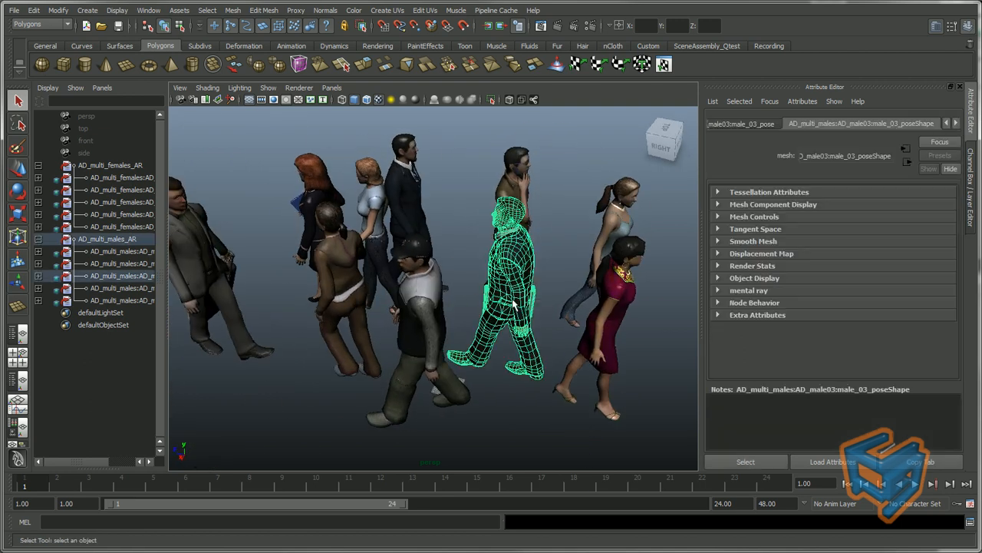
right_drag(511, 285, 509, 463)
click(937, 267)
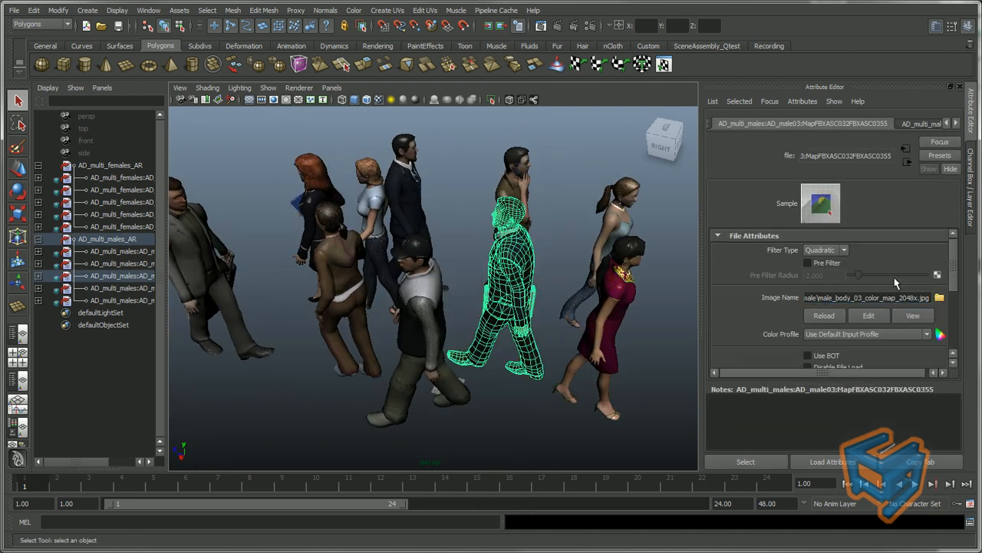
click(529, 354)
Replace the body color texture image of the AD_male05 mesh with its alternate color map.
alt+drag(529, 354, 603, 284)
scroll(545, 328, up, 3)
click(604, 284)
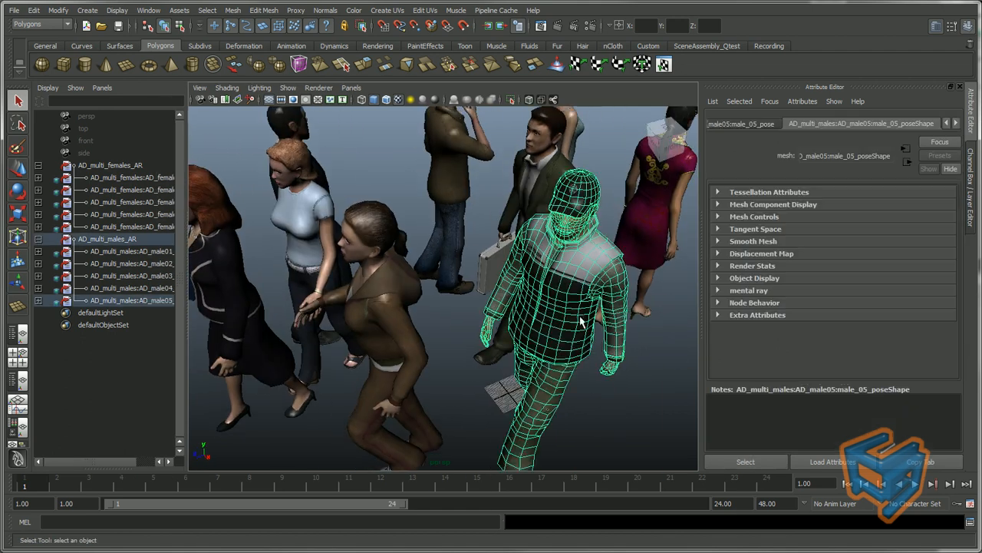
right_drag(581, 316, 593, 500)
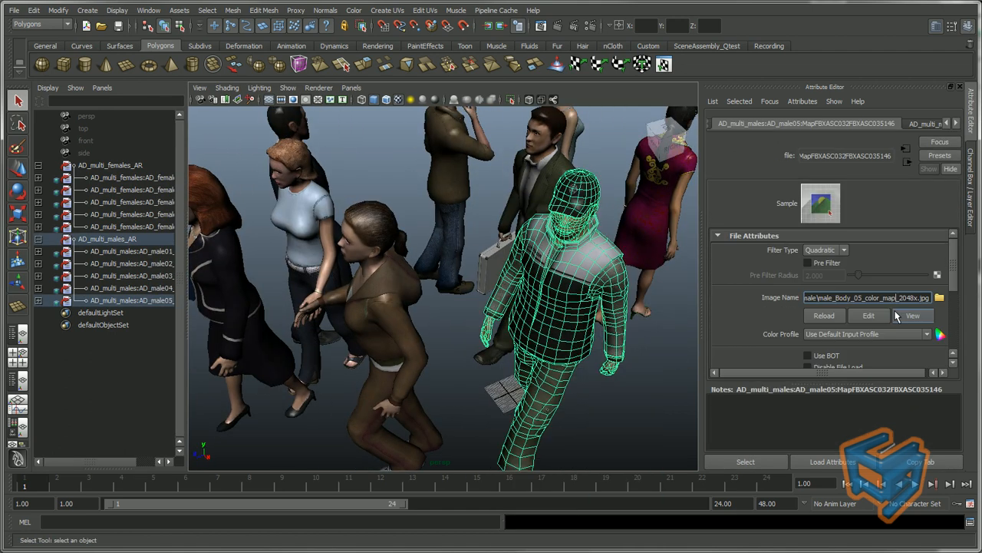
click(587, 387)
Review the retextured crowd and list the assembly edits stored on AD_multi_females_AR.
scroll(564, 375, down, 5)
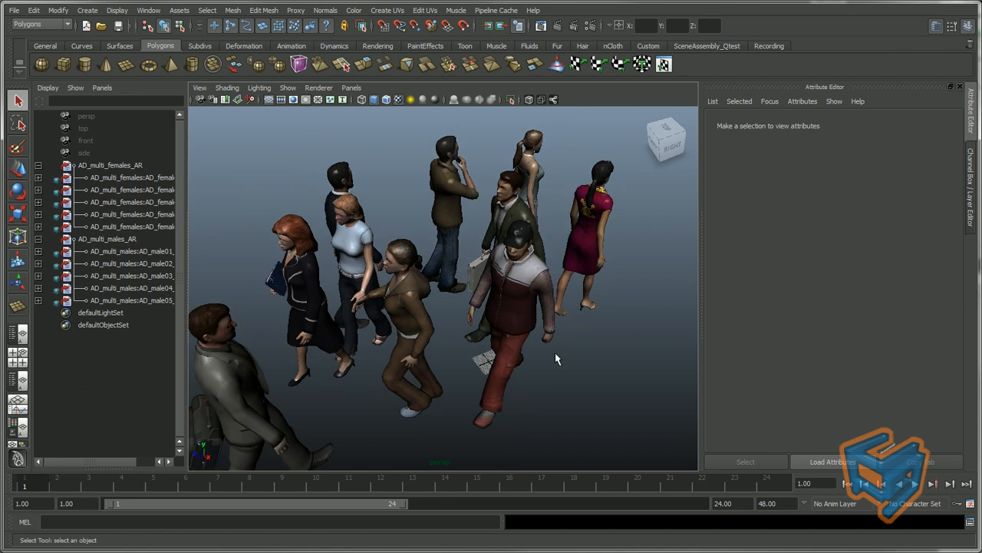
alt+drag(555, 352, 522, 330)
scroll(520, 329, down, 3)
click(149, 165)
key(f)
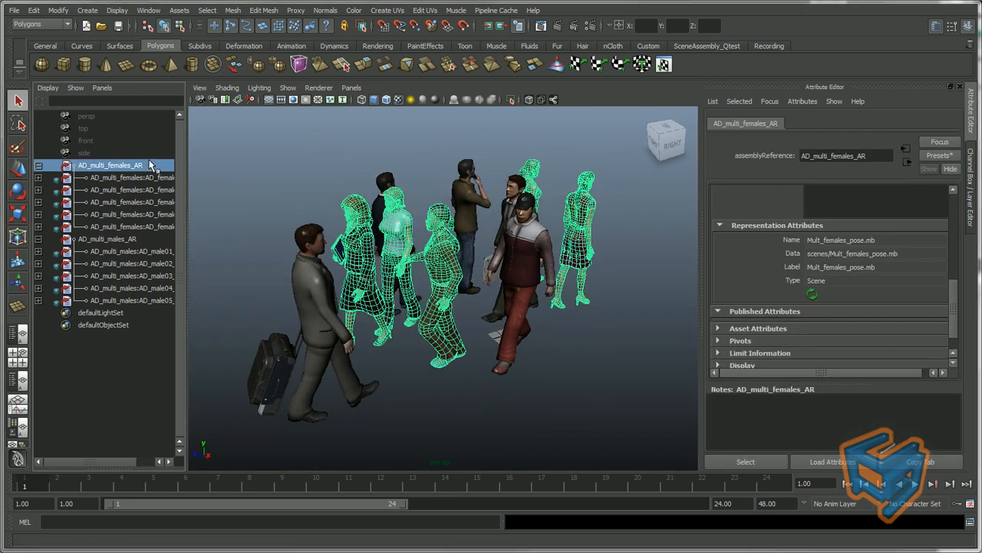
right_click(149, 165)
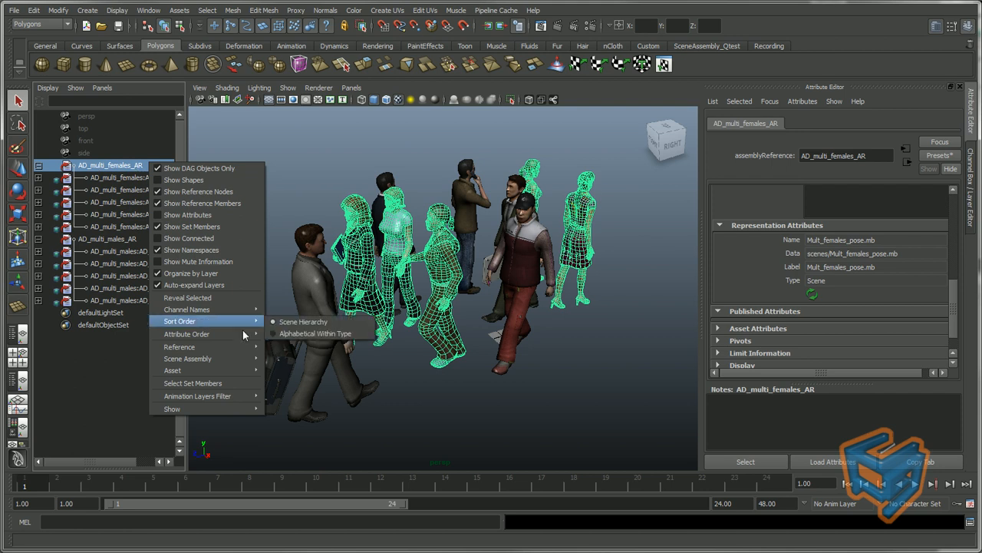
mouse_move(200, 358)
click(292, 397)
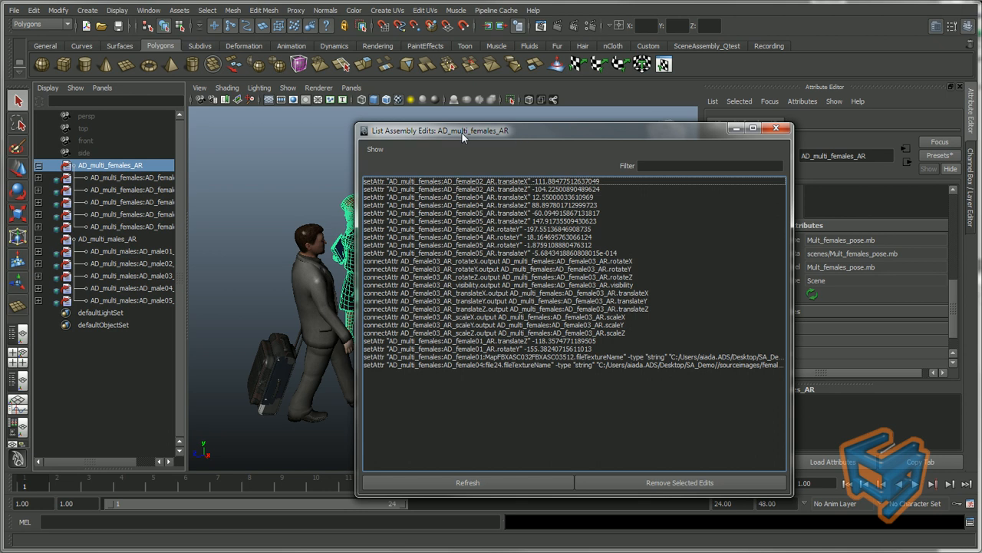
drag(525, 130, 557, 123)
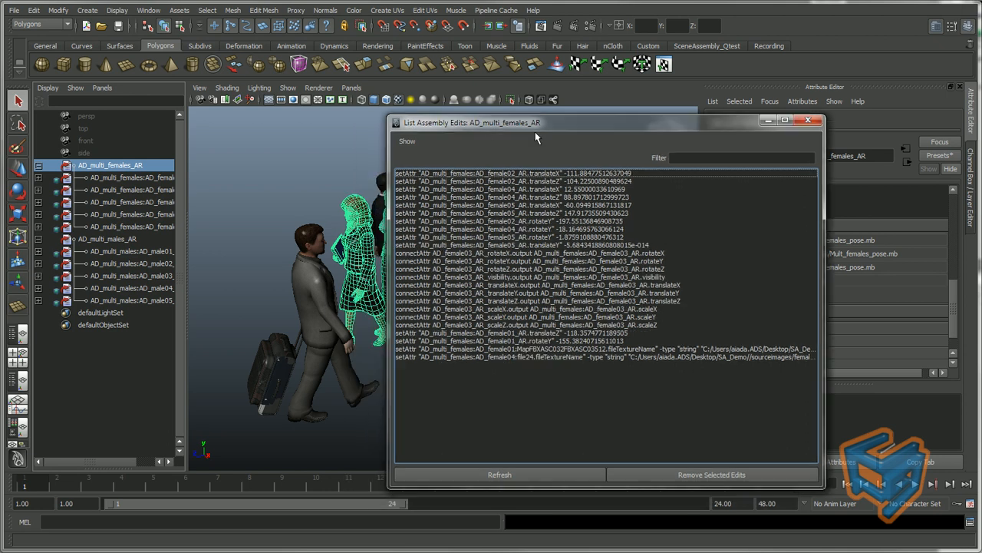
List the assembly edits stored on AD_multi_males_AR.
click(119, 241)
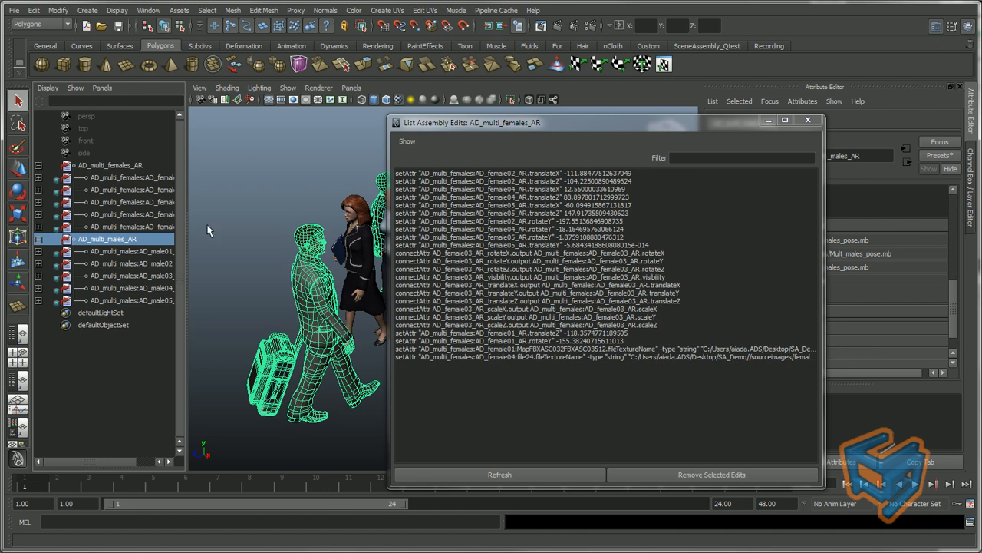
right_click(155, 238)
mouse_move(234, 435)
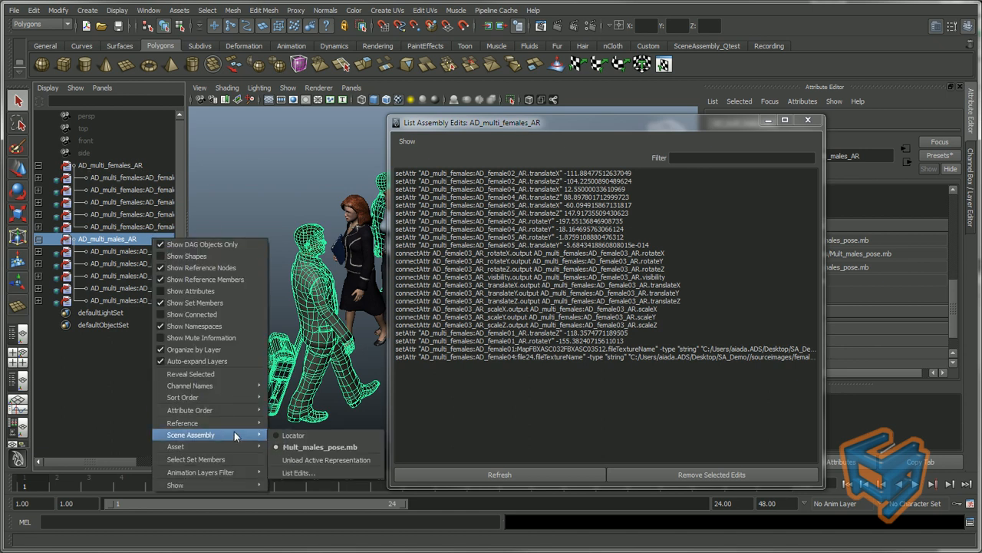
click(307, 472)
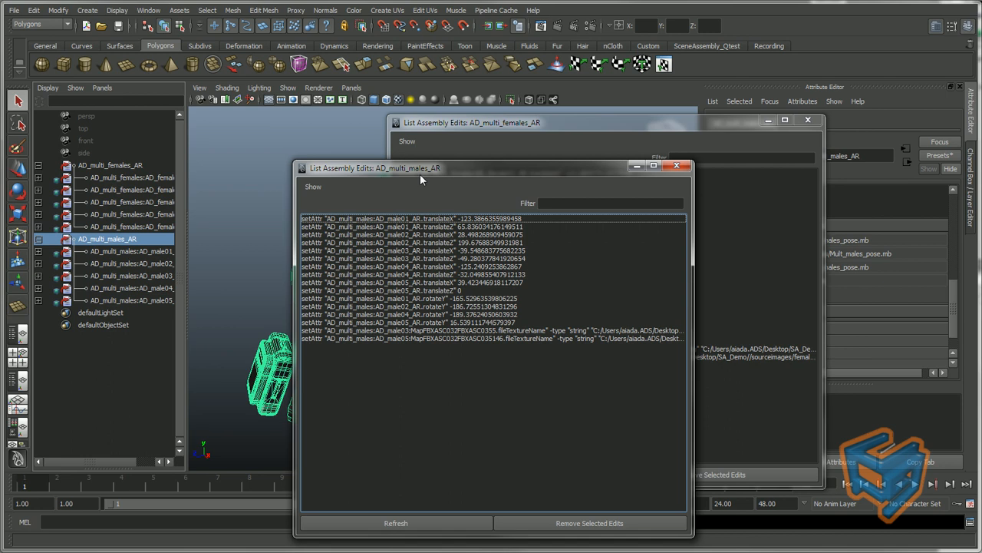
Reopen the assembly edit list for AD_multi_females_AR and limit it to edits affecting the selection contents.
click(676, 166)
click(808, 120)
click(108, 165)
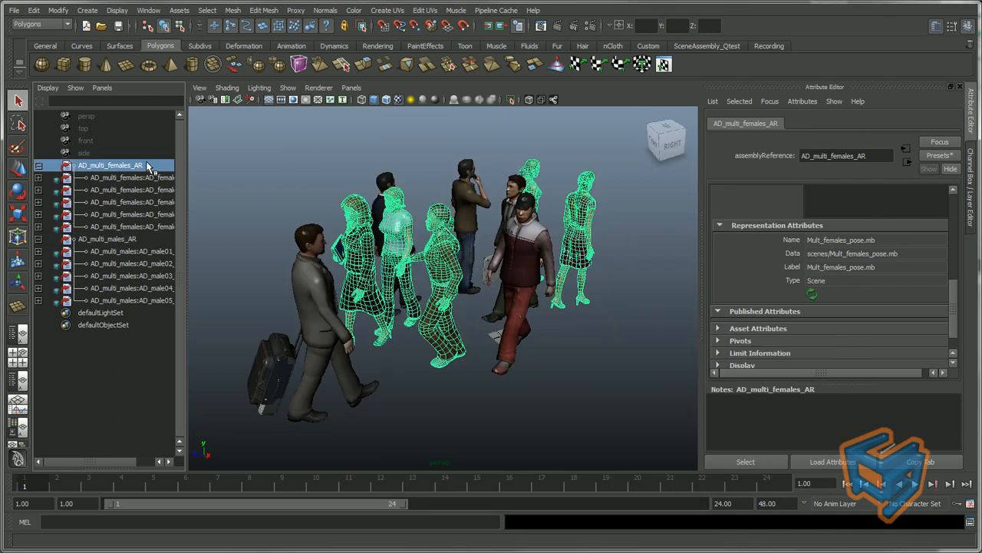
right_click(148, 164)
mouse_move(207, 359)
click(306, 396)
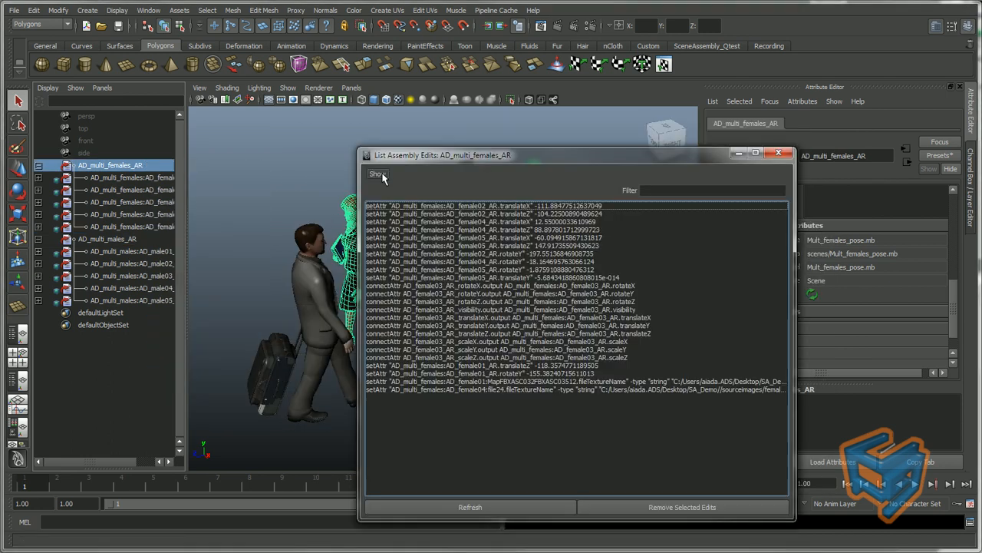
click(377, 174)
click(487, 202)
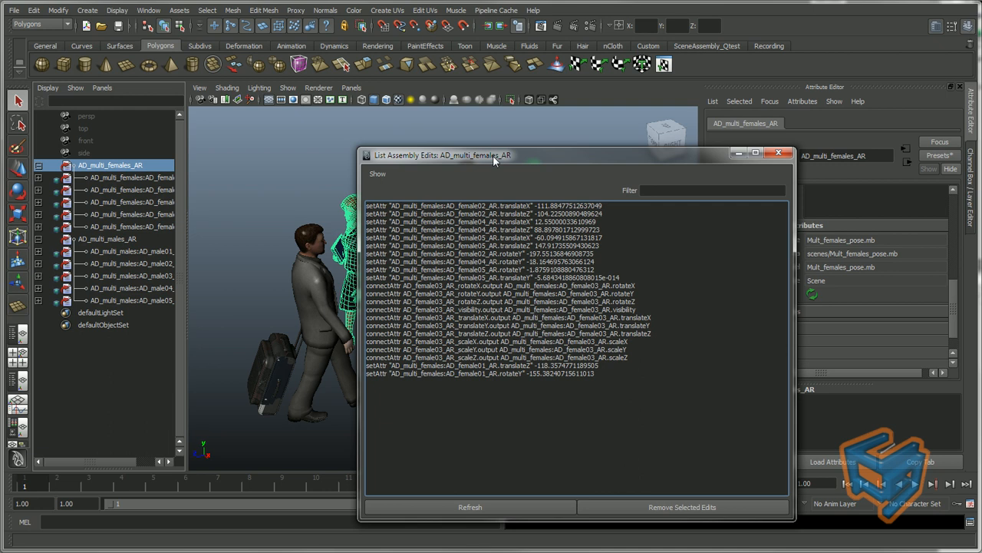
drag(493, 155, 683, 144)
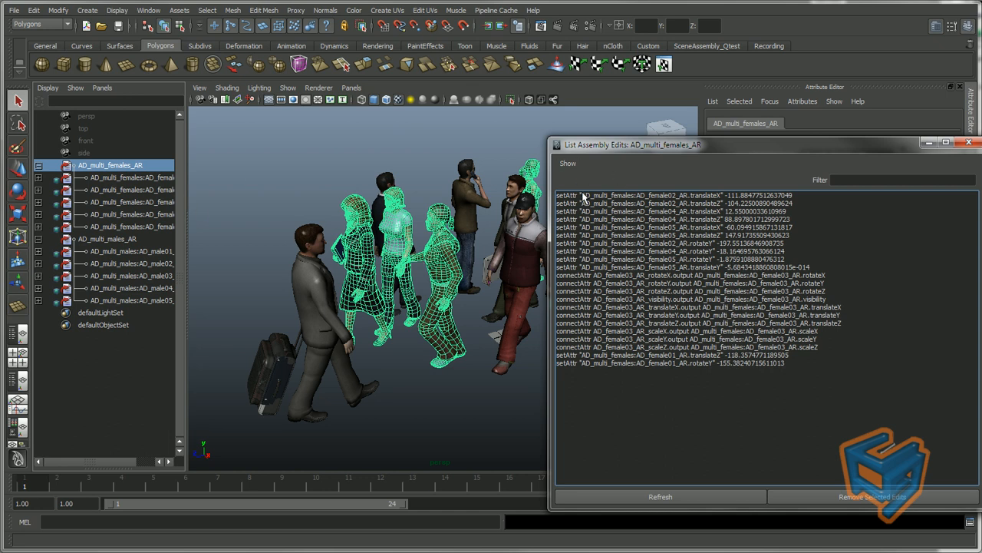
Show the edits stored on AD_multi_females_AR again and check the AD_female01 mesh and its assembly reference in the hierarchy.
click(567, 163)
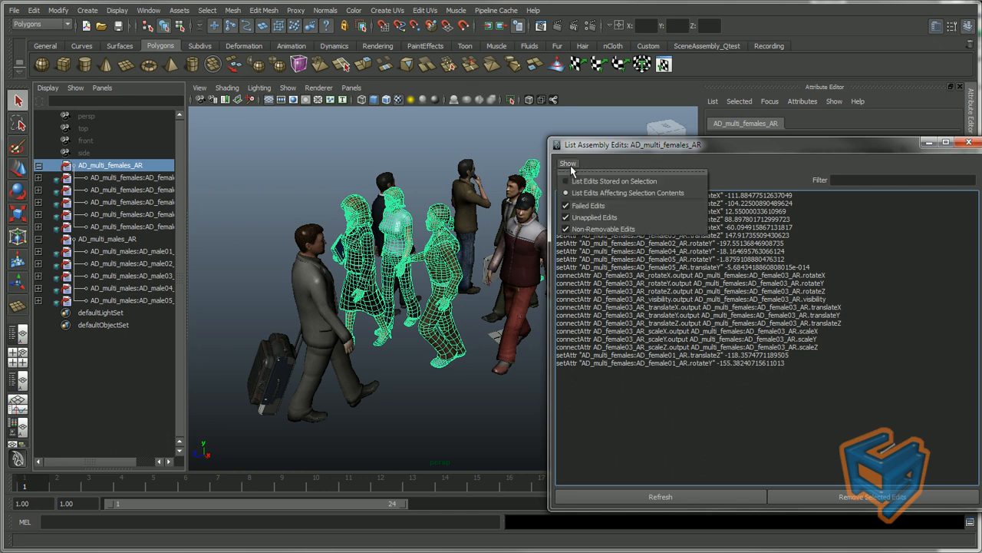
click(634, 184)
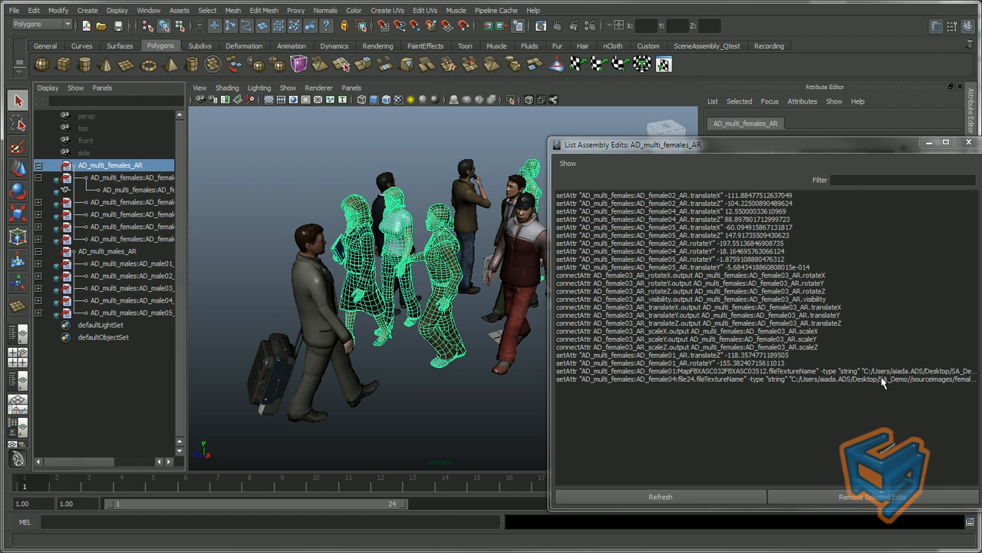
click(133, 191)
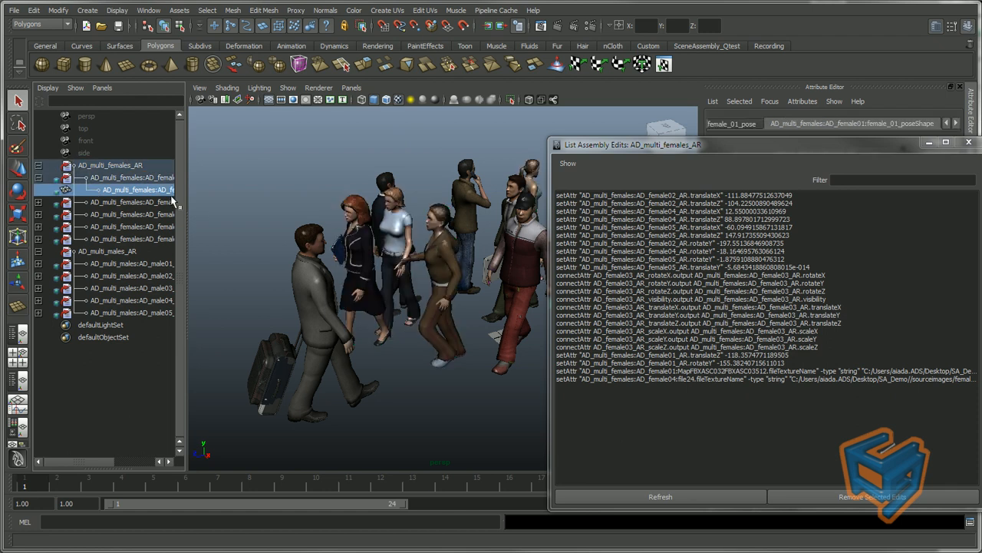
click(135, 177)
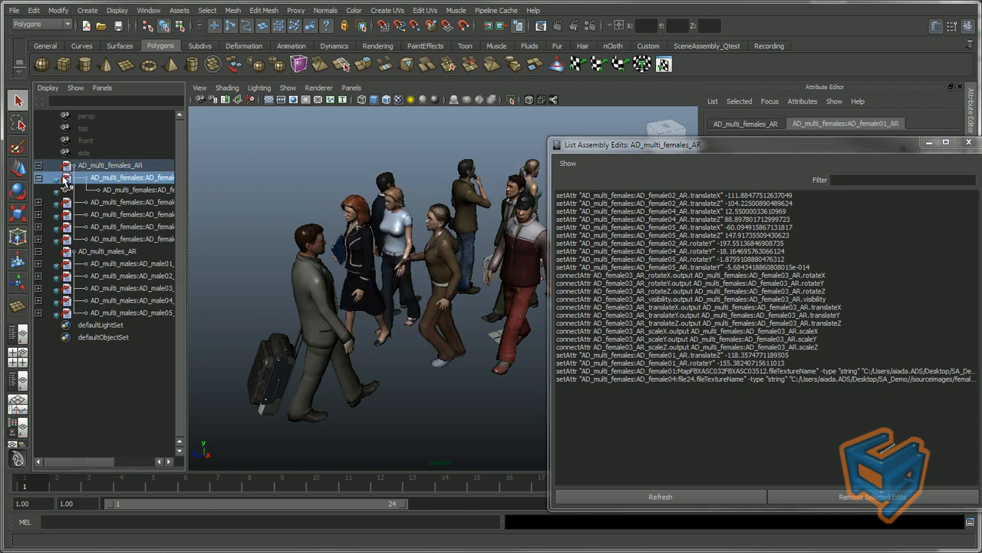
click(38, 177)
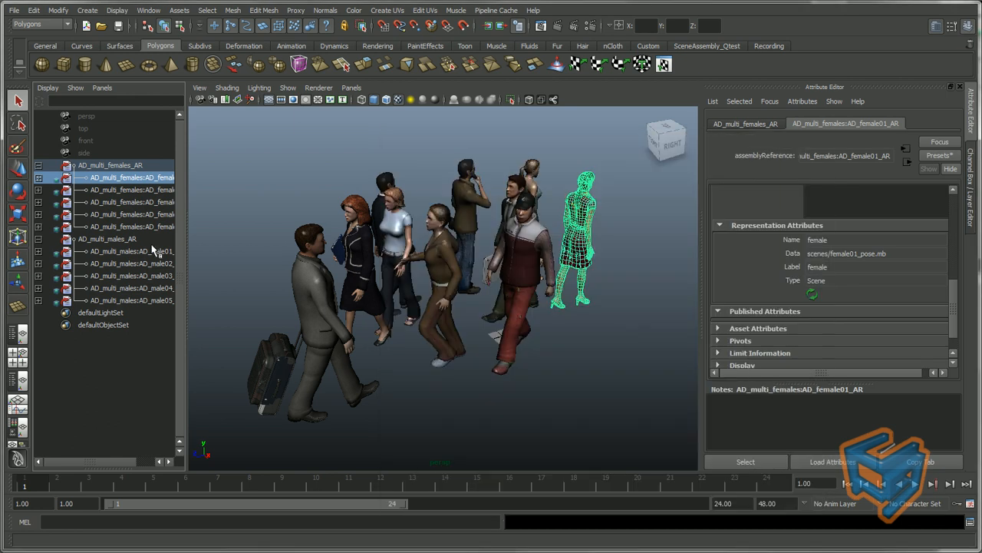
List the assembly edits of AD_multi_males_AR and show only those affecting the selection contents.
click(148, 239)
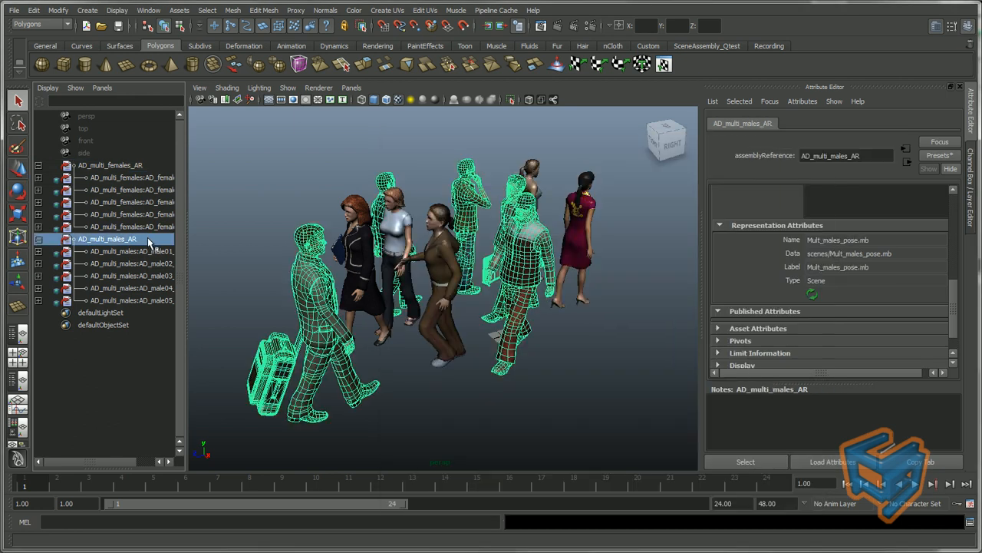
right_click(147, 237)
mouse_move(207, 436)
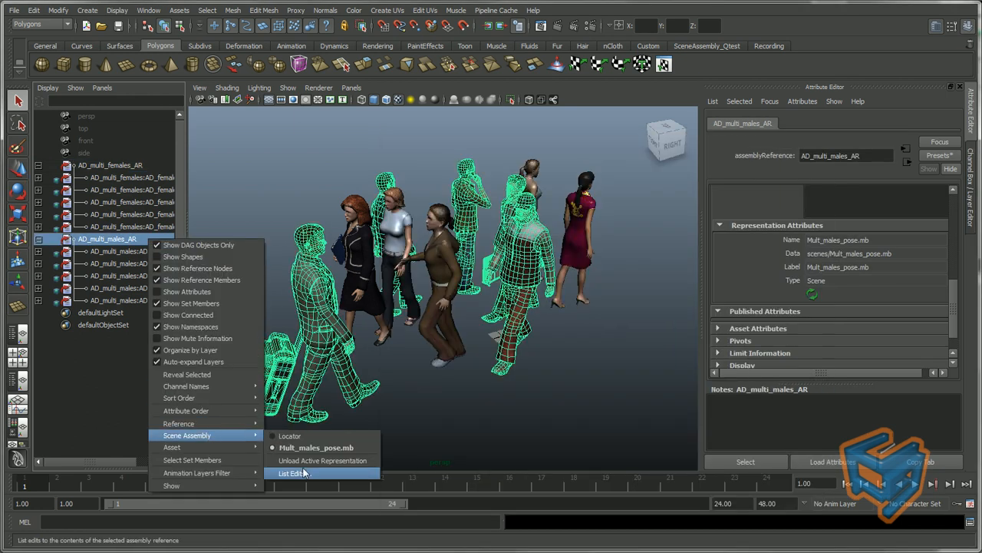
click(292, 473)
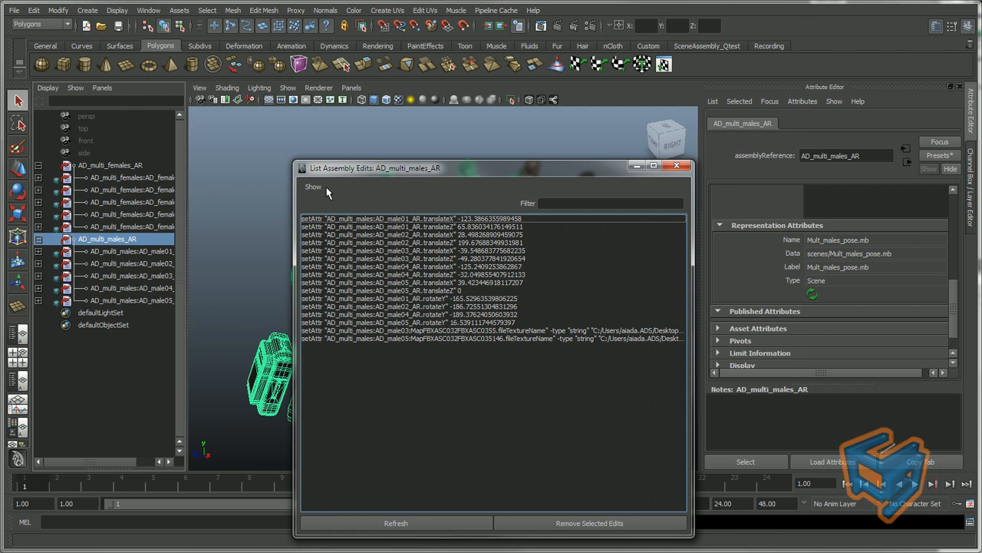
click(327, 192)
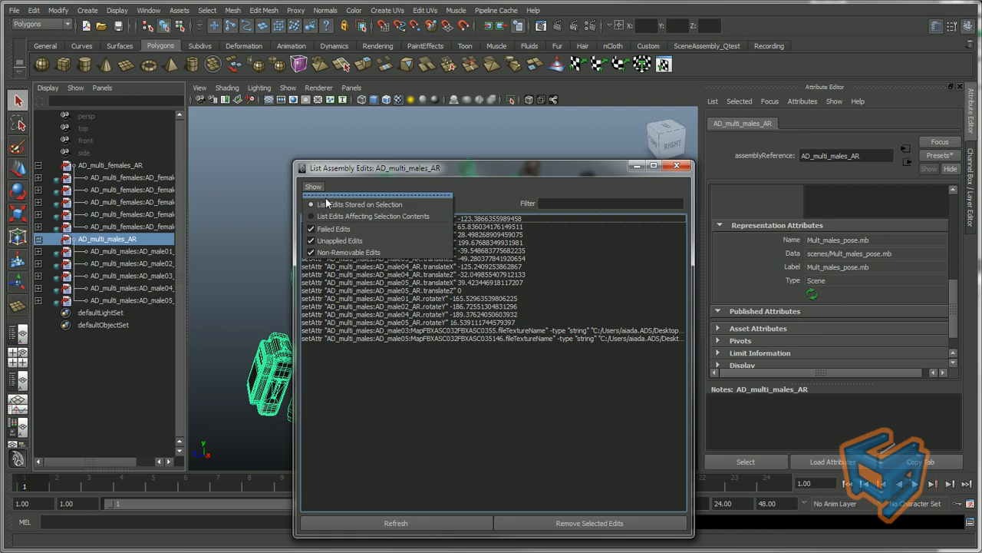
click(429, 201)
drag(443, 170, 646, 165)
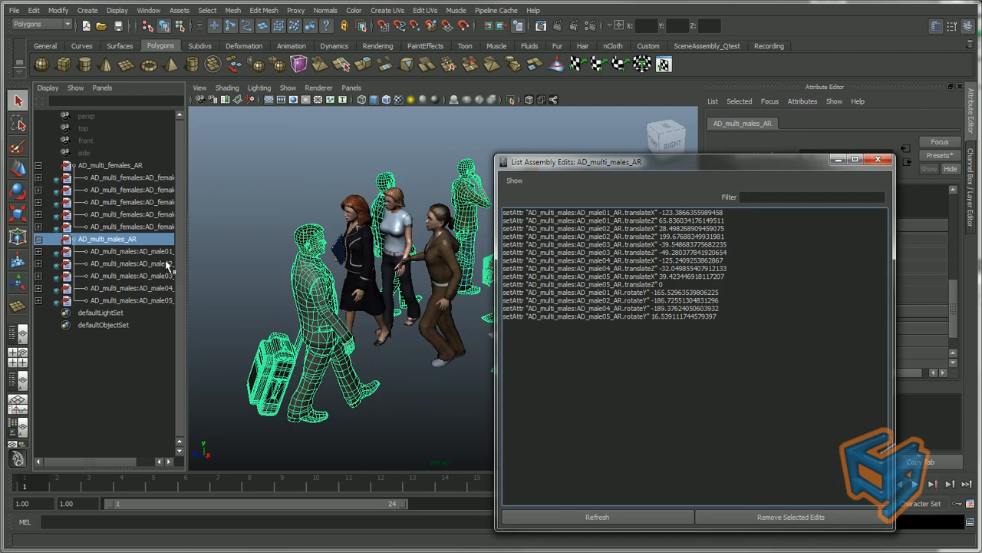
Inspect the nested AD_male02 and AD_male04 references and the display modes of the males' edit list.
click(127, 263)
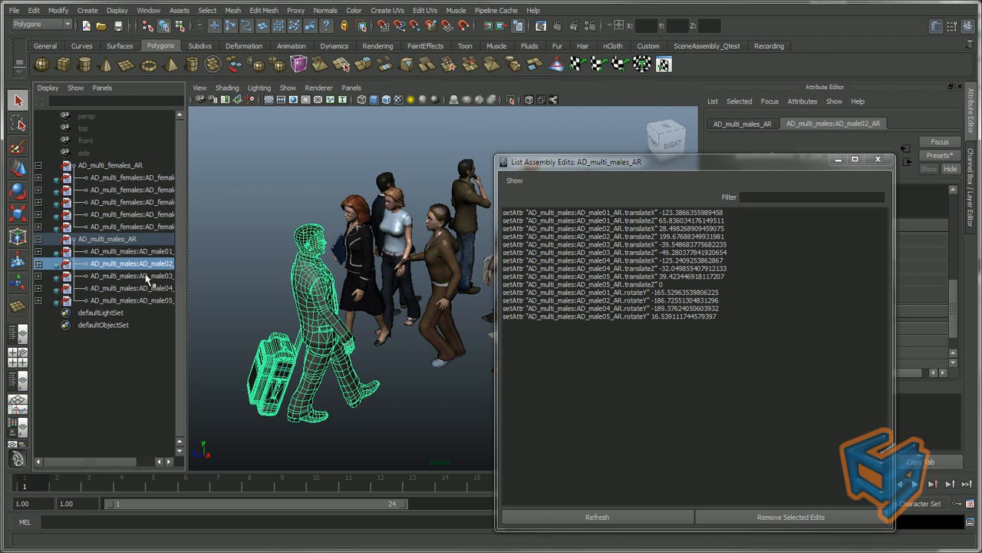
click(142, 288)
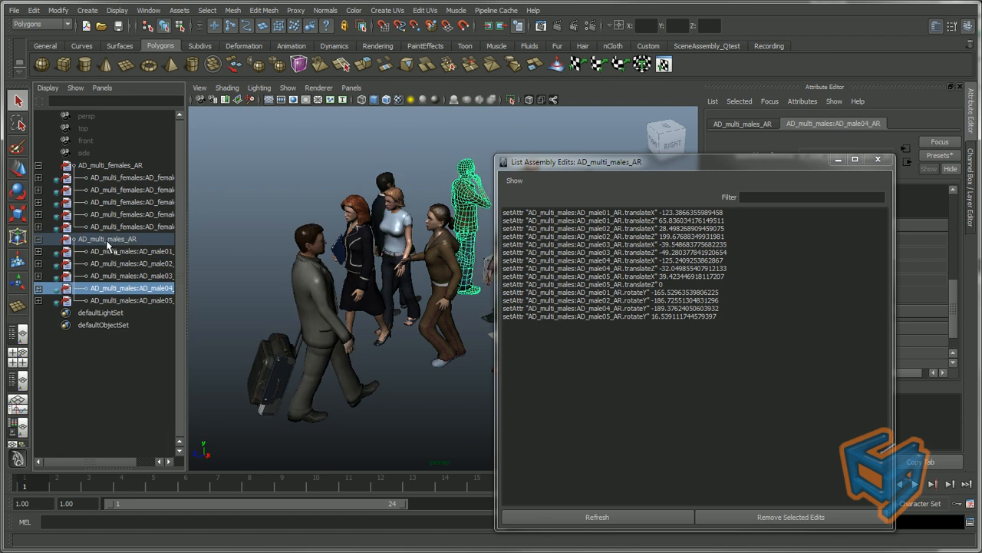
click(515, 181)
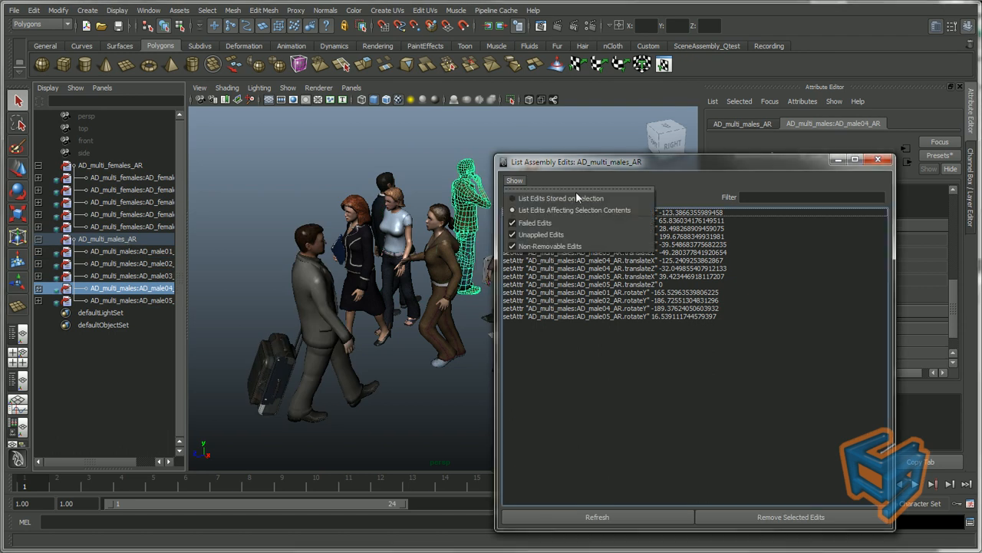
click(610, 210)
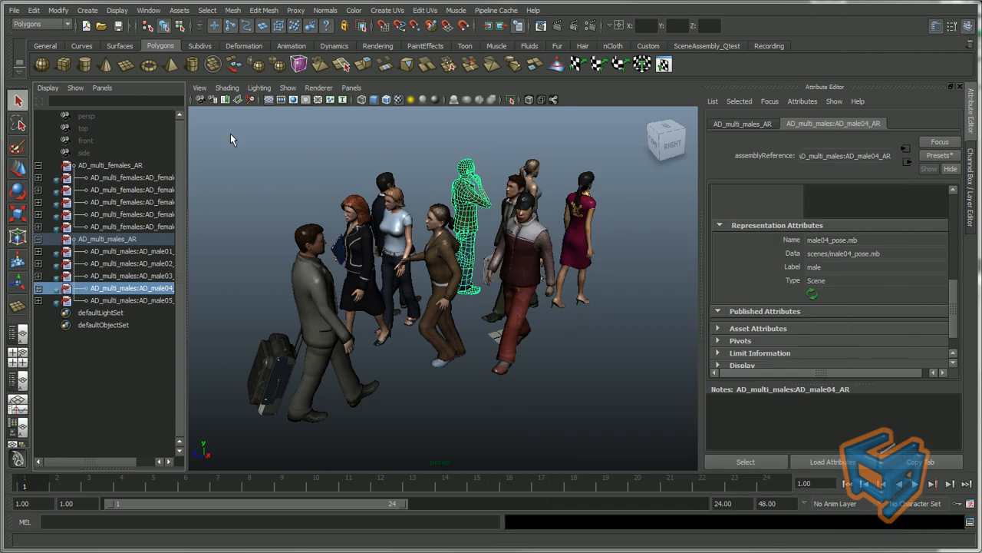
Save the crowd scene and reload crowd_crossing.mb from a new empty scene.
click(232, 132)
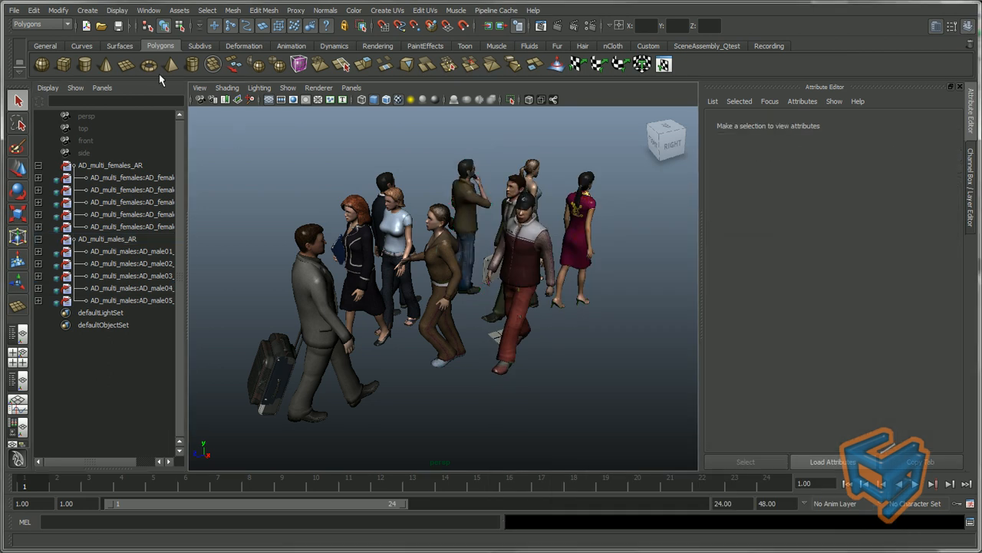
click(118, 25)
click(86, 25)
right_click(102, 26)
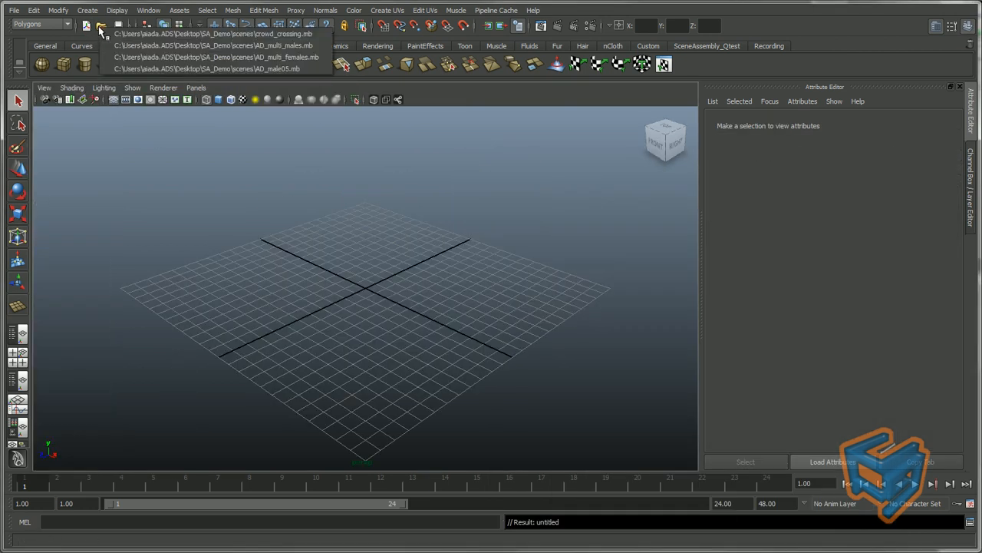
click(107, 31)
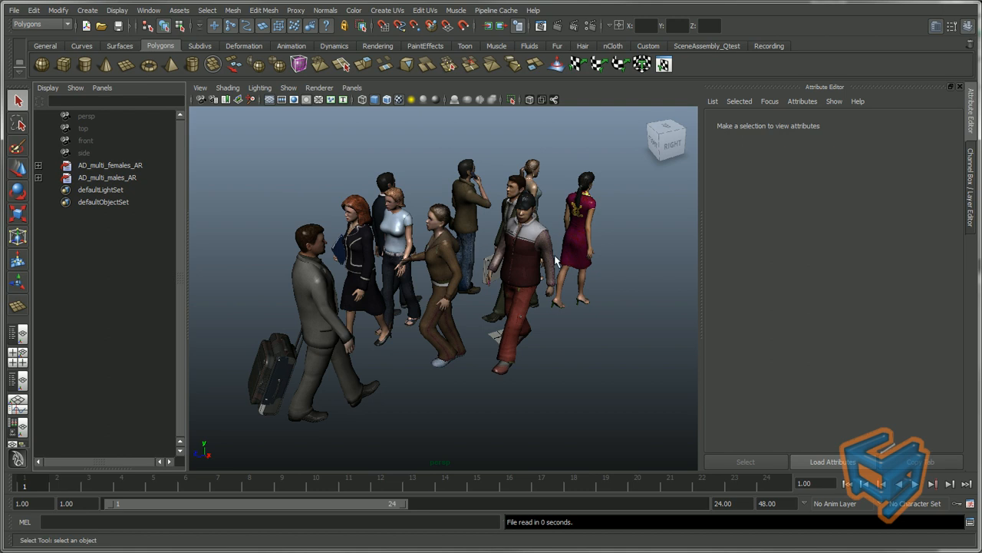
Switch all five nested female references in AD_multi_females_AR to the female_GPU representation.
click(38, 165)
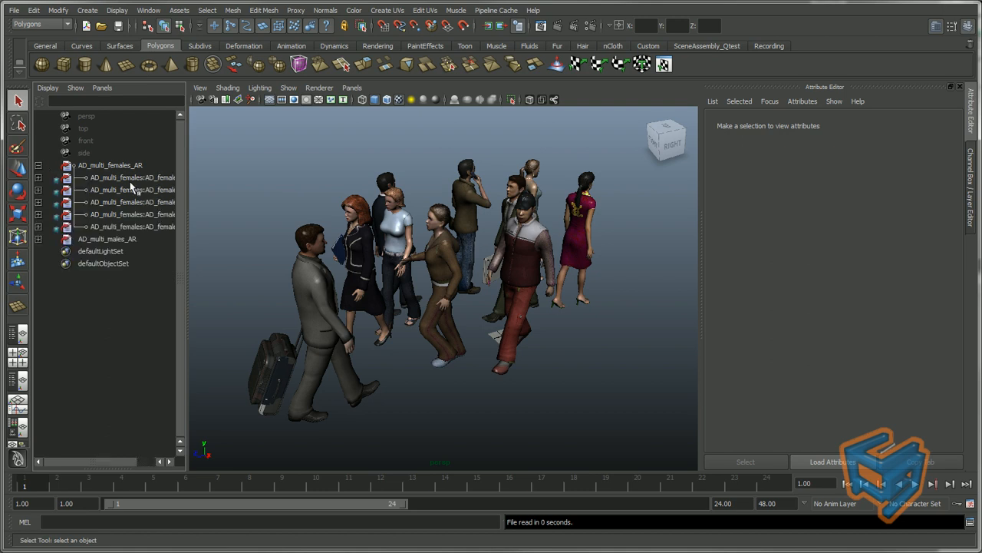
drag(131, 183, 142, 223)
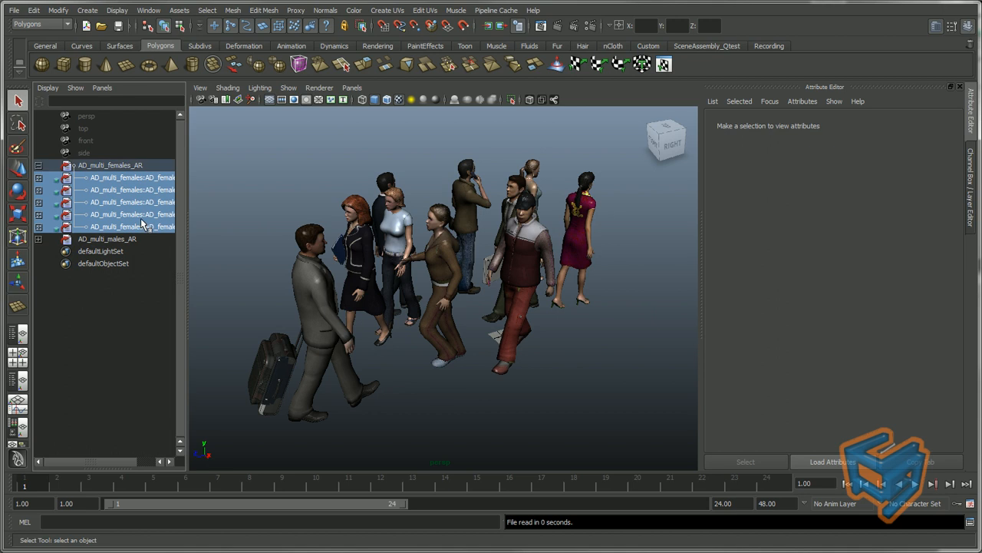
right_click(142, 223)
mouse_move(187, 397)
click(281, 399)
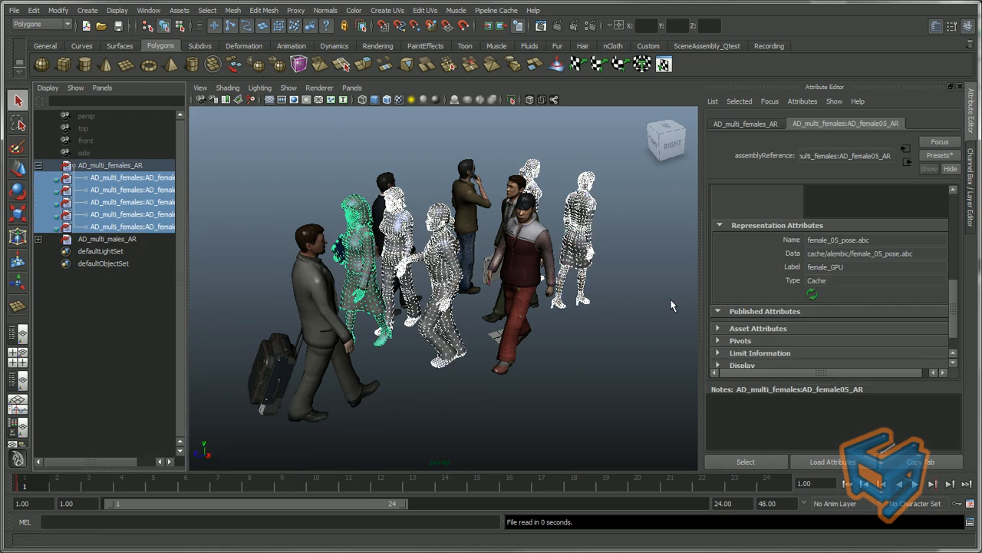
click(628, 303)
Switch all five nested male references in AD_multi_males_AR to the Locator representation.
click(38, 239)
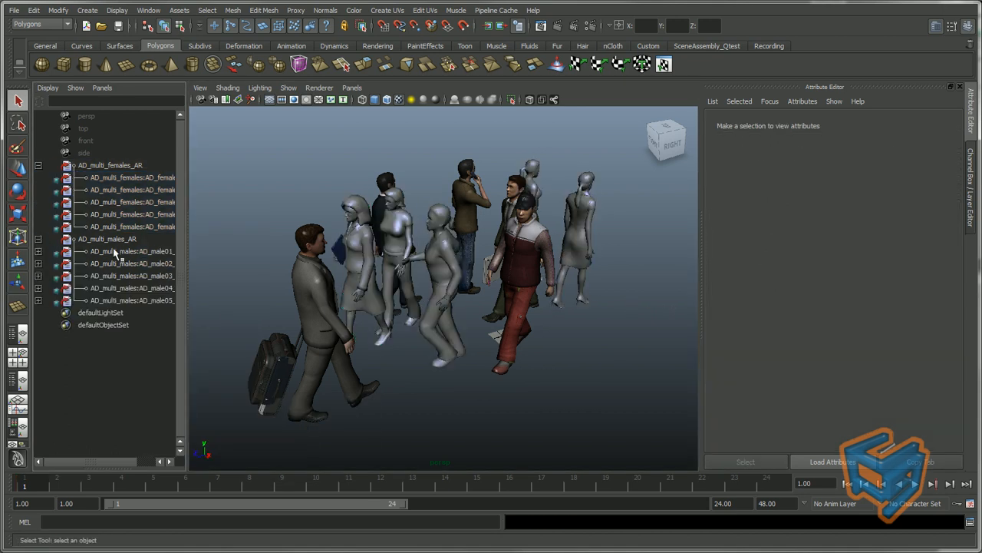
drag(135, 253, 136, 290)
right_click(136, 289)
mouse_move(246, 479)
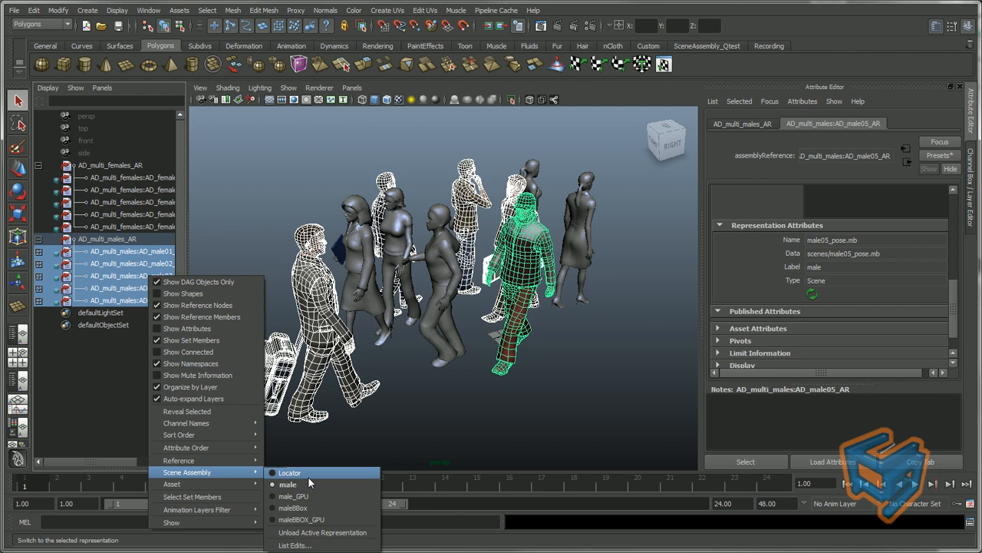
click(308, 475)
click(585, 367)
Save the scene with the switched representations and reopen crowd_crossing.mb to check that they persist.
click(119, 27)
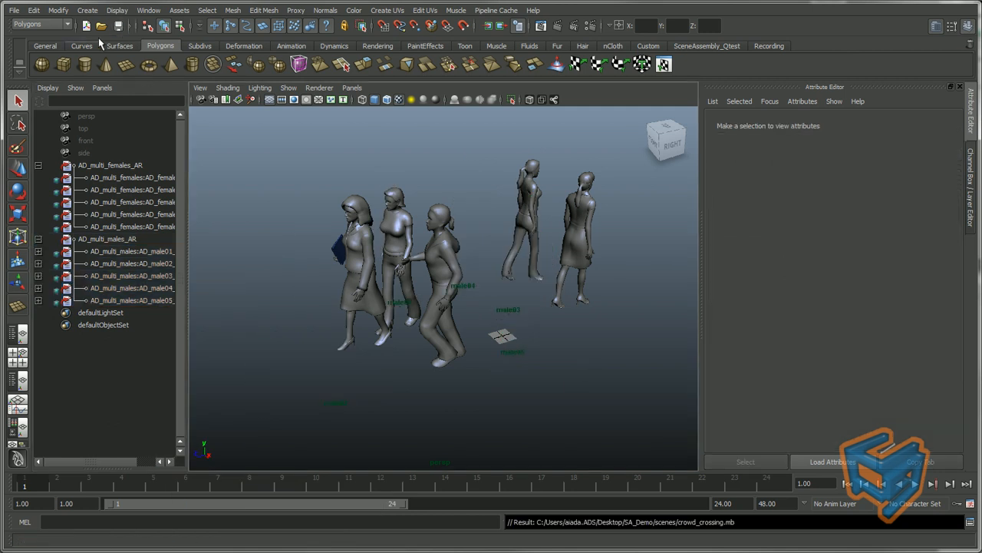
click(86, 27)
click(101, 25)
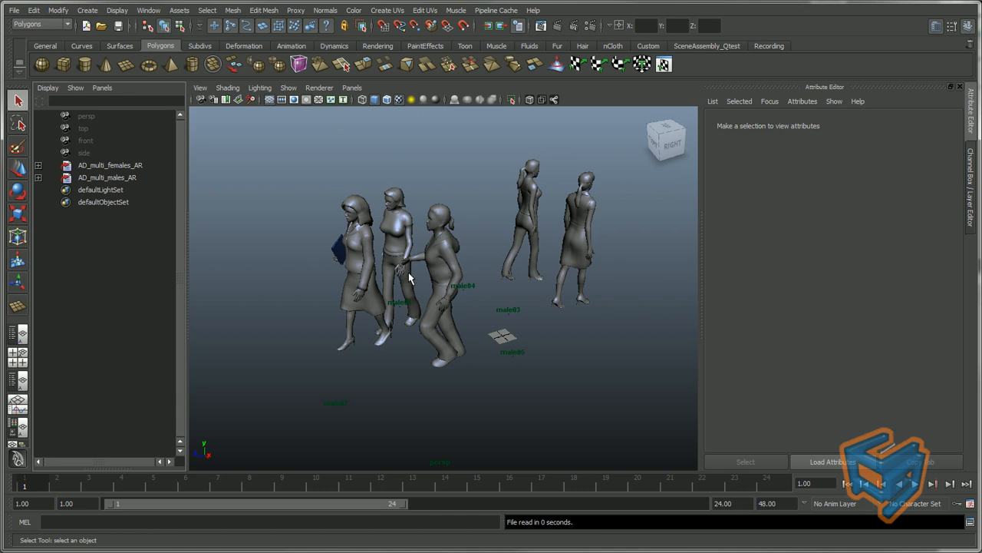
Expand both assemblies and switch the five nested female references to the full female representation.
click(38, 178)
click(38, 165)
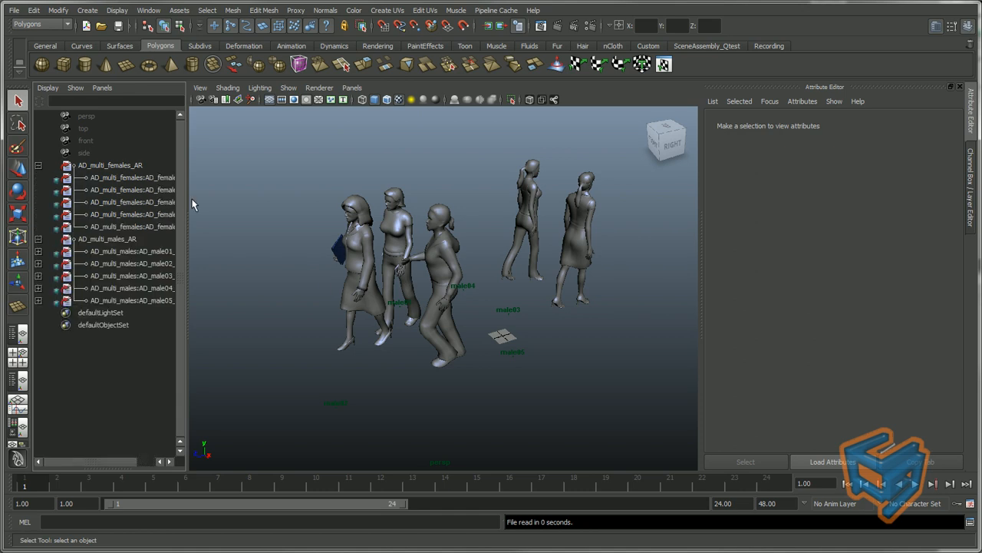
drag(157, 227, 154, 183)
right_click(153, 183)
mouse_move(196, 377)
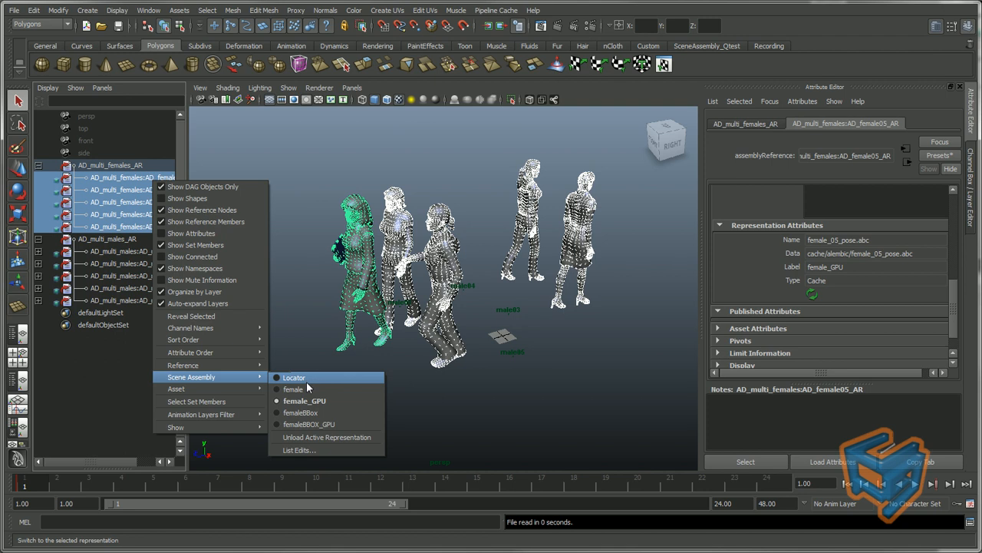
click(306, 388)
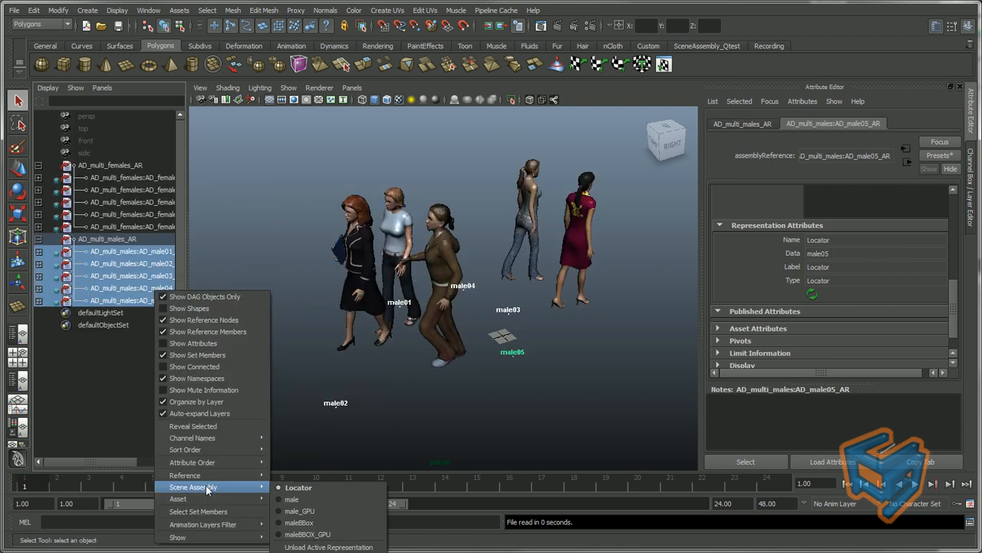
Switch the five nested male references to the full male representation and save the scene.
click(306, 438)
click(121, 26)
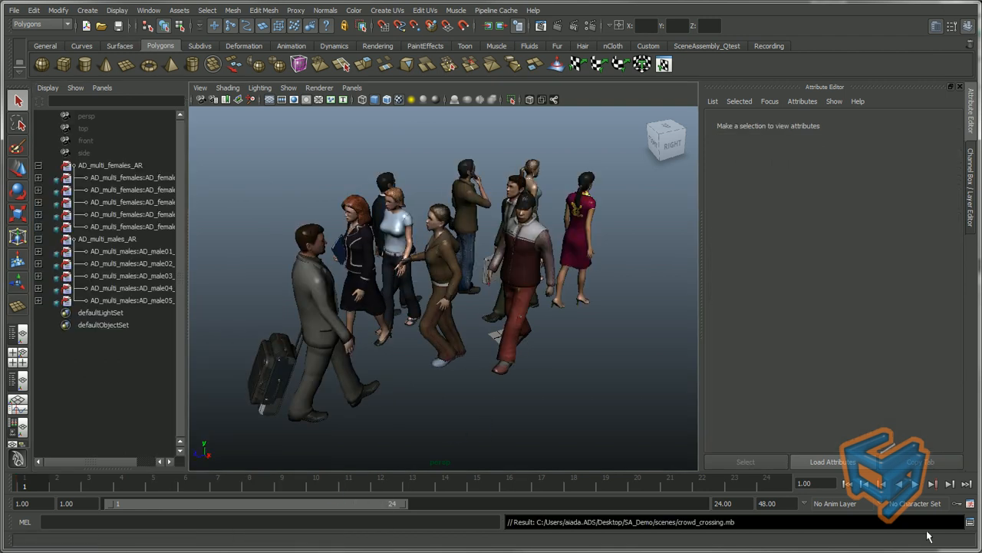